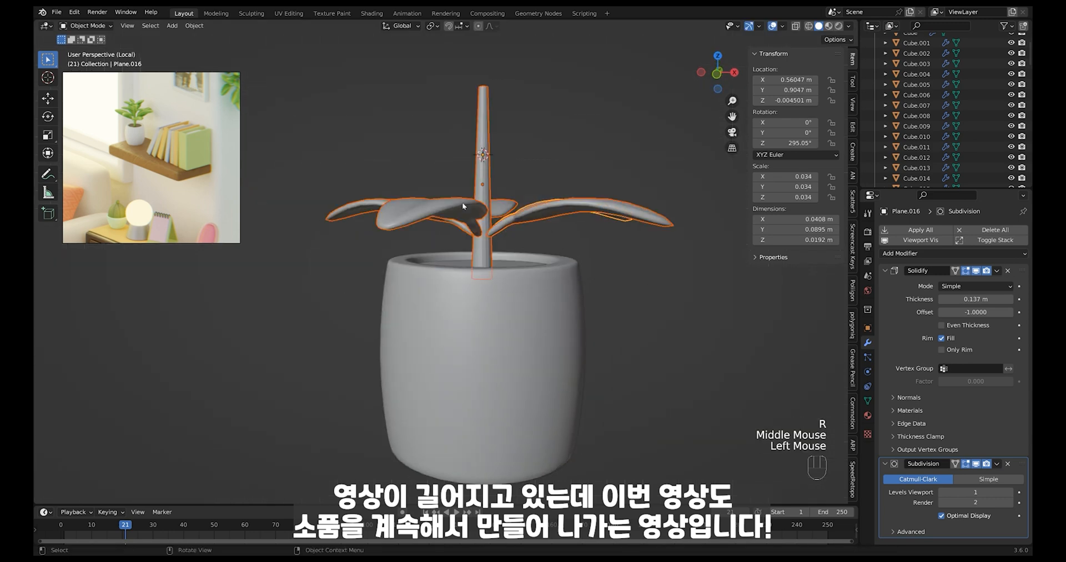
Duplicate the potted plant's leaves upward along the stem and rotate the copy around the Z axis
{"action": "left_click_drag", "start_coordinate": [462, 122], "coordinate": [500, 144], "text": "ctrl"}
{"action": "middle_click_drag", "start_coordinate": [500, 145], "coordinate": [572, 249], "text": "alt"}
{"action": "key", "text": "shift+d"}
{"action": "key", "text": "z"}
{"action": "left_click", "coordinate": [514, 278]}
{"action": "key", "text": "r"}
{"action": "key", "text": "z"}
{"action": "left_click", "coordinate": [573, 350]}
Resize the copied leaves and adjust their height on the stem along Z
{"action": "key", "text": "s"}
{"action": "left_click", "coordinate": [605, 317]}
{"action": "key", "text": "g"}
{"action": "key", "text": "z"}
{"action": "left_click", "coordinate": [564, 285]}
Duplicate the leaf set once more, placing the copy further along the stem on the Z axis
{"action": "key", "text": "shift+d"}
{"action": "key", "text": "z"}
{"action": "left_click", "coordinate": [516, 284]}
{"action": "middle_click_drag", "start_coordinate": [516, 284], "coordinate": [516, 234]}
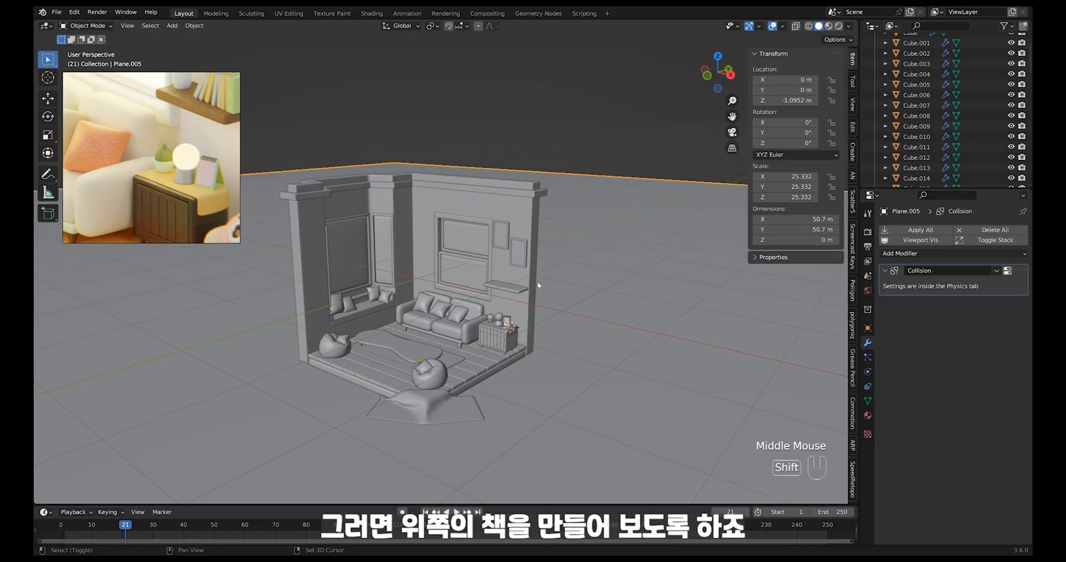
Duplicate the small wall shelf and place the copy about 0.095 m straight above it
{"action": "middle_click_drag", "start_coordinate": [538, 282], "coordinate": [513, 330], "text": "shift"}
{"action": "middle_click_drag", "start_coordinate": [514, 330], "coordinate": [514, 308], "text": "ctrl"}
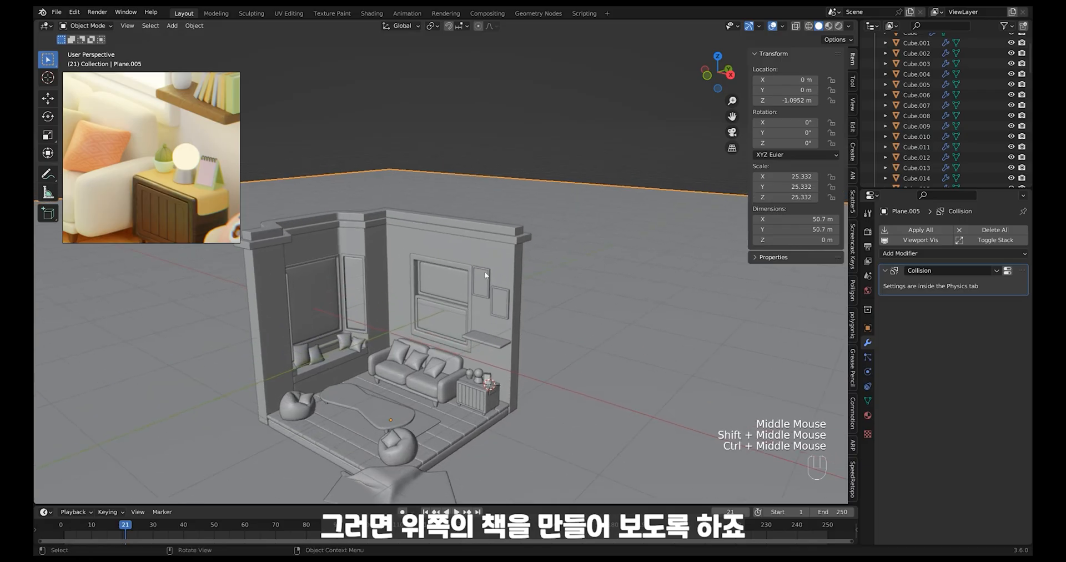
{"action": "middle_click_drag", "start_coordinate": [228, 89], "coordinate": [181, 146]}
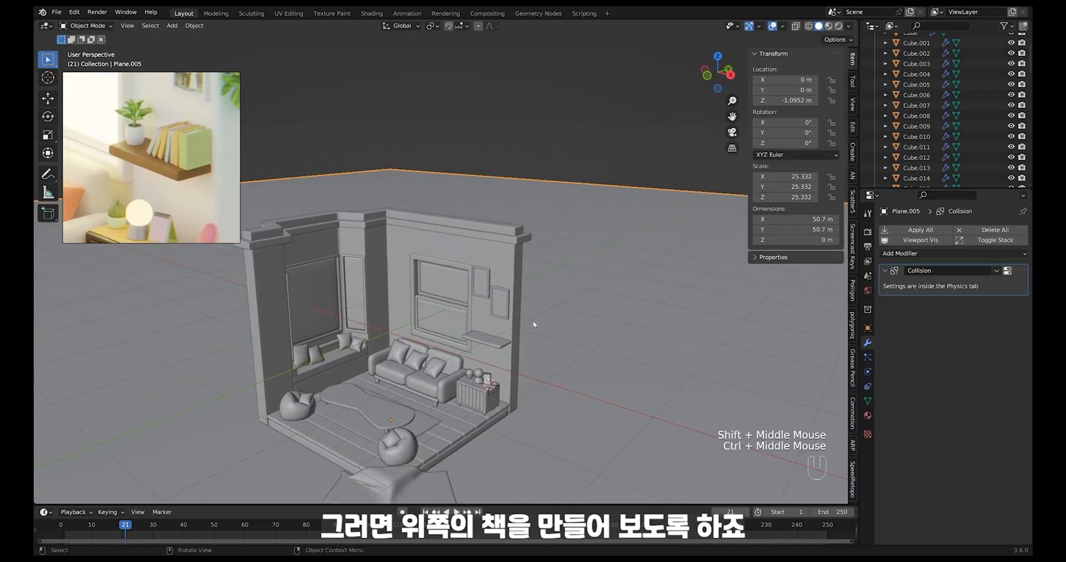
{"action": "mouse_move", "coordinate": [533, 324]}
{"action": "middle_mouse_down"}
{"action": "mouse_move", "coordinate": [586, 362]}
{"action": "mouse_move", "coordinate": [585, 321]}
{"action": "mouse_move", "coordinate": [548, 330]}
{"action": "middle_mouse_up"}
{"action": "left_click", "coordinate": [519, 349]}
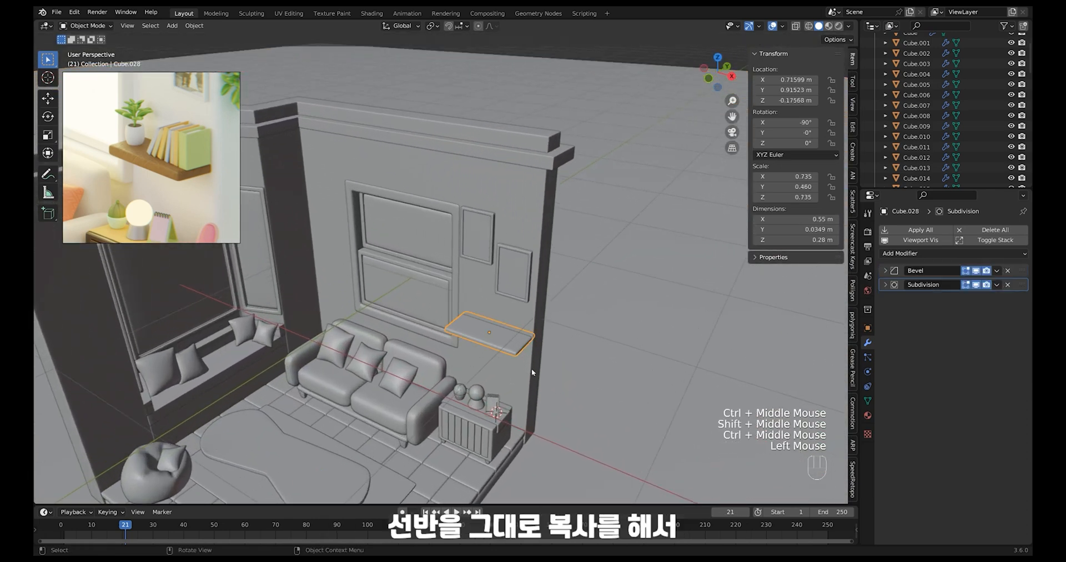
{"action": "key", "text": "shift+d"}
{"action": "key", "text": "z"}
{"action": "left_click", "coordinate": [535, 357]}
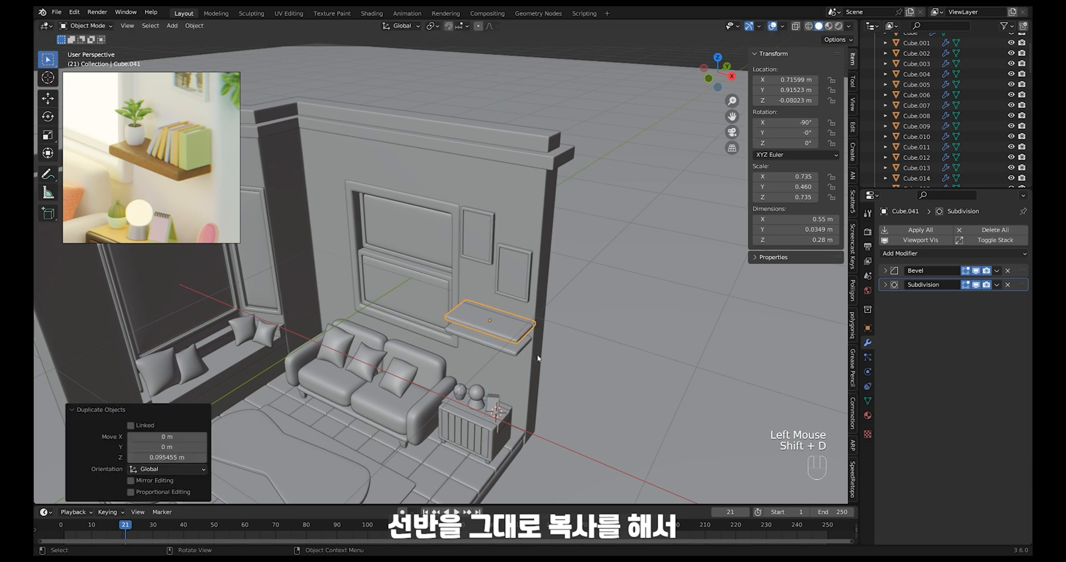
Rotate the copied shelf board 90 degrees in the front view and move it about 0.21 m along X to the shelf's outer end
{"action": "middle_click_drag", "start_coordinate": [535, 357], "coordinate": [515, 333], "text": "shift"}
{"action": "middle_click_drag", "start_coordinate": [515, 334], "coordinate": [493, 296], "text": "ctrl"}
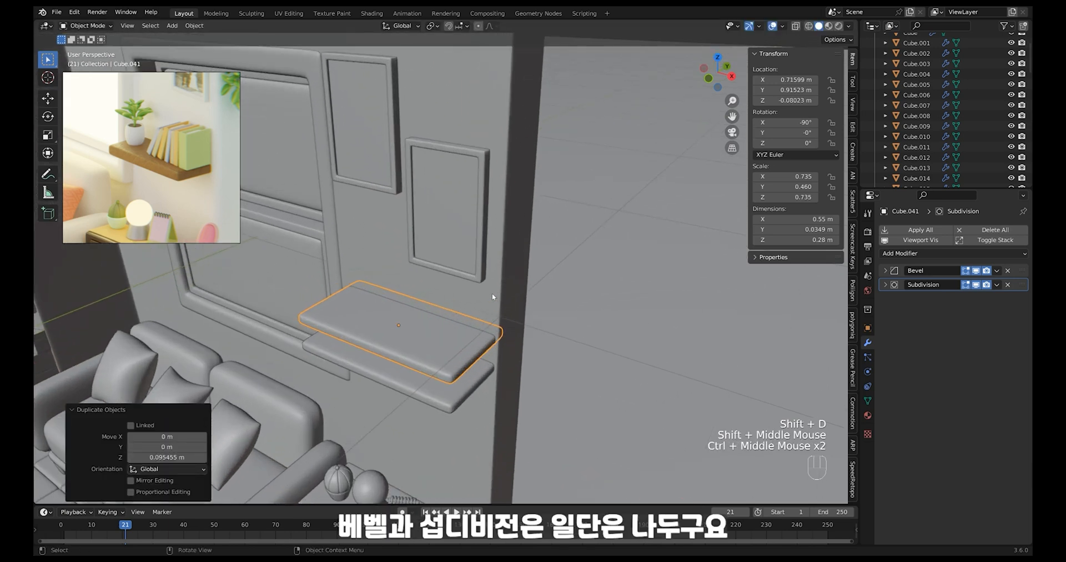
{"action": "middle_click_drag", "start_coordinate": [483, 338], "coordinate": [583, 355]}
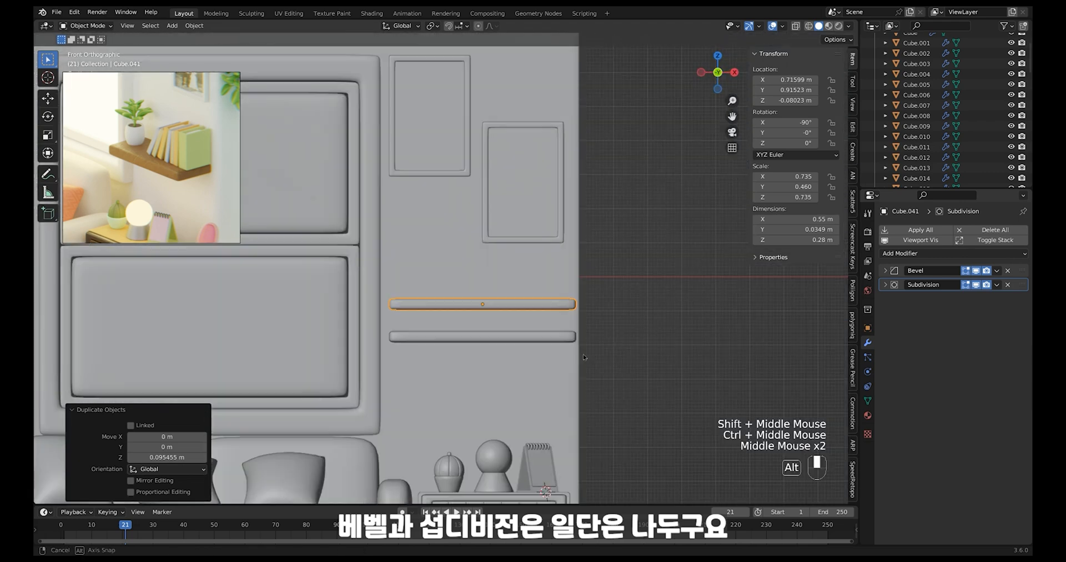
{"action": "key", "text": "r"}
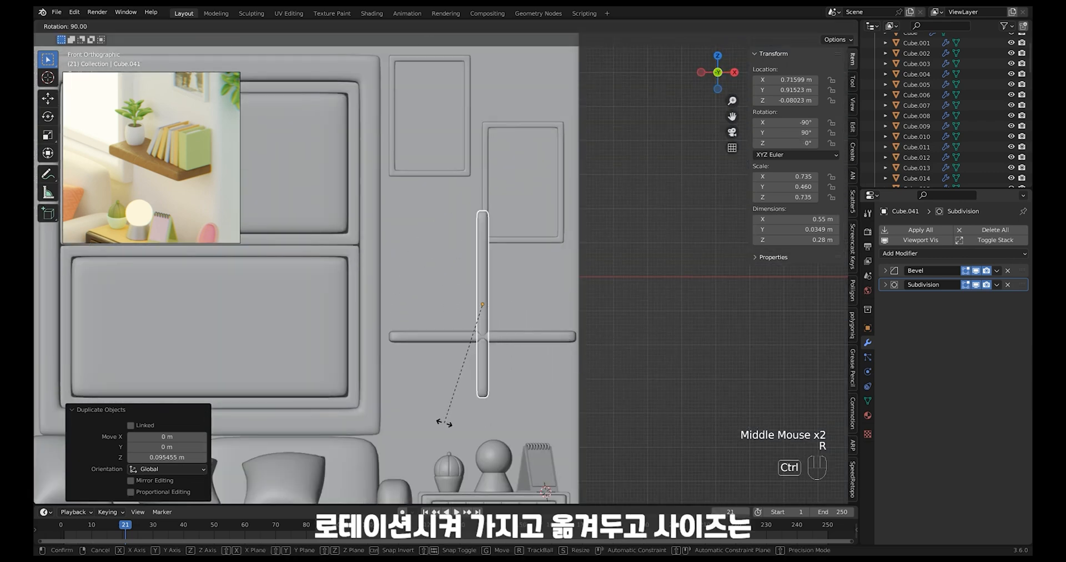
{"action": "left_click", "coordinate": [444, 422]}
{"action": "key", "text": "g"}
{"action": "left_click", "coordinate": [589, 364]}
Scale the upright board uniformly by about 1.59, and shorten it along Z by a factor of 0.190
{"action": "key", "text": "s"}
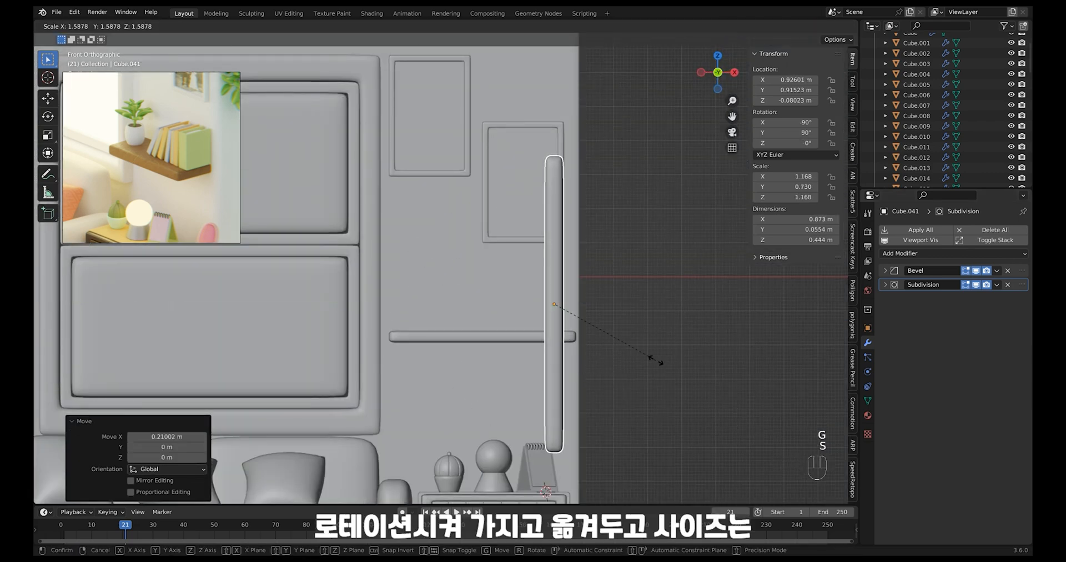
{"action": "left_click", "coordinate": [656, 360]}
{"action": "key", "text": "s"}
{"action": "key", "text": "z"}
{"action": "left_click", "coordinate": [575, 326]}
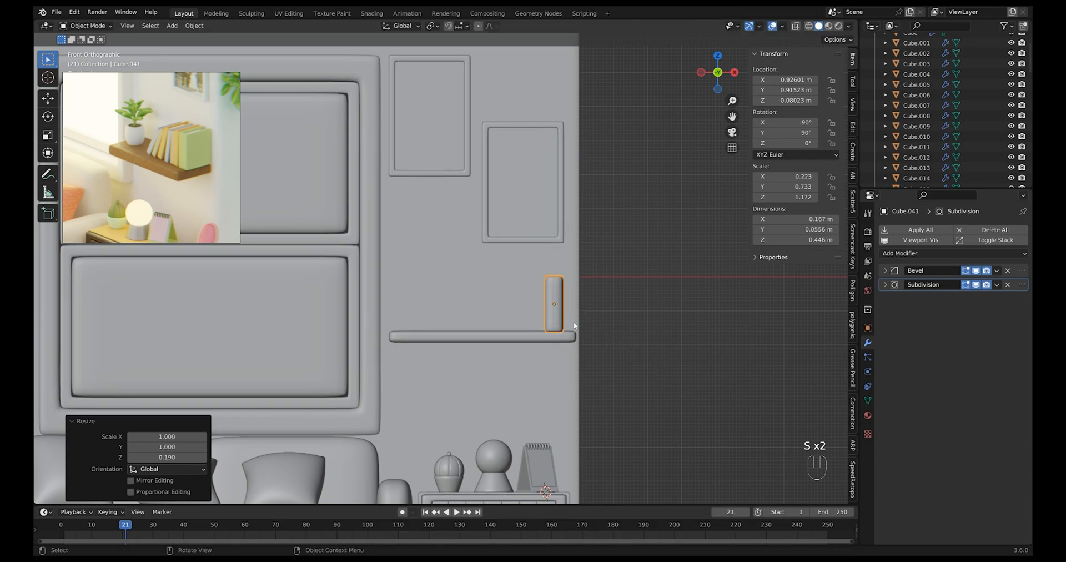
Move the block's front and back ends along Y to fit the shelf's depth, making it about 0.19 m deep
{"action": "middle_click_drag", "start_coordinate": [581, 328], "coordinate": [535, 338]}
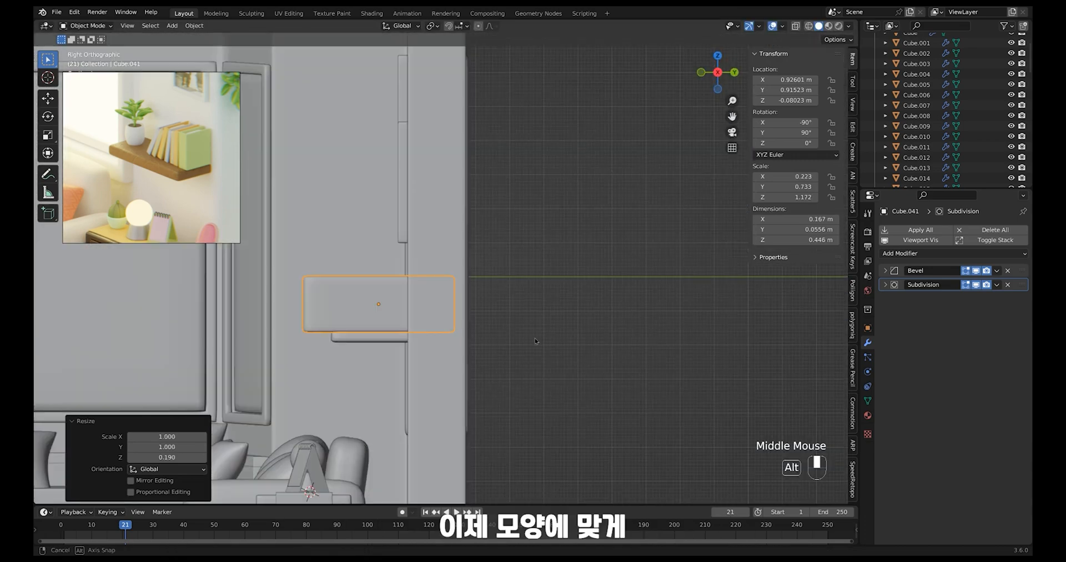
{"action": "key", "text": "Tab"}
{"action": "key", "text": "alt+z"}
{"action": "left_click_drag", "start_coordinate": [275, 254], "coordinate": [350, 374]}
{"action": "key", "text": "g"}
{"action": "key", "text": "y"}
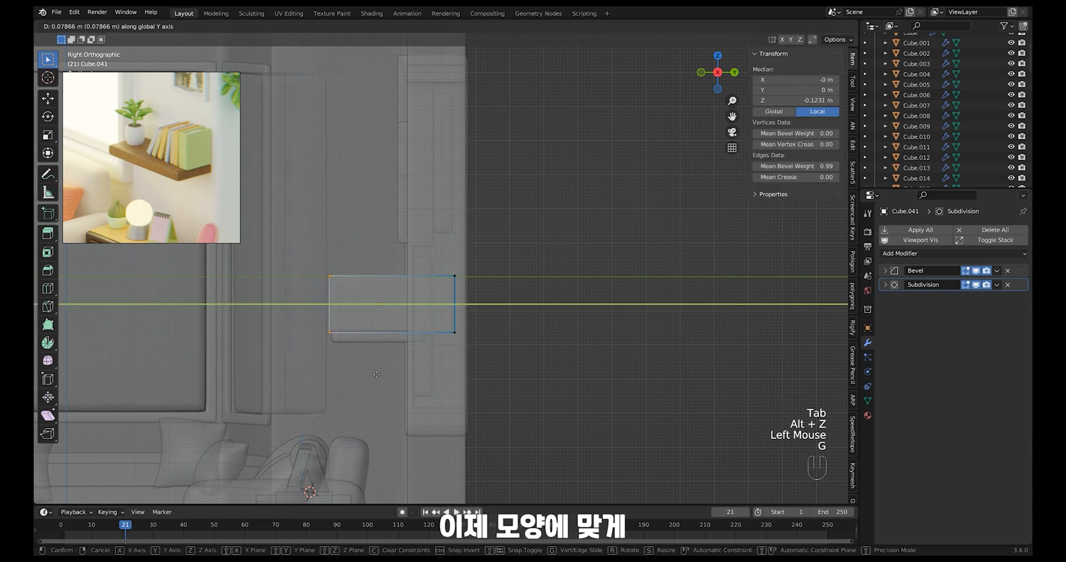
{"action": "left_click", "coordinate": [381, 377]}
{"action": "left_click_drag", "start_coordinate": [433, 255], "coordinate": [528, 372]}
{"action": "key", "text": "g"}
{"action": "key", "text": "y"}
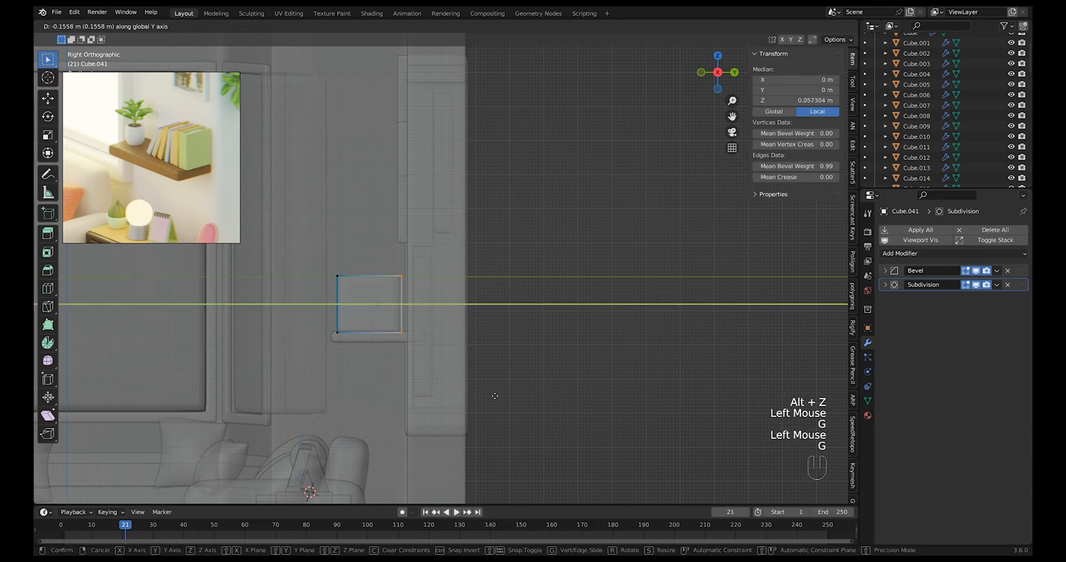
{"action": "left_click", "coordinate": [492, 394]}
Raise the block's top vertices about 0.014 m along Z
{"action": "left_click_drag", "start_coordinate": [312, 253], "coordinate": [439, 289]}
{"action": "key", "text": "g"}
{"action": "key", "text": "z"}
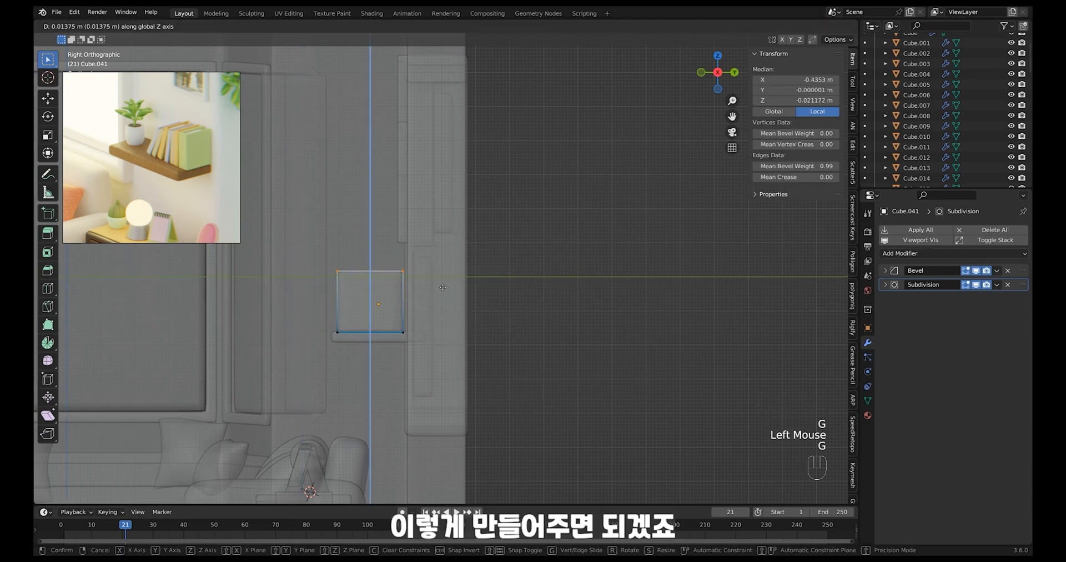
{"action": "left_click", "coordinate": [443, 288]}
{"action": "key", "text": "Tab"}
Duplicate the block's two large side faces and its spine face in place for a book cover
{"action": "middle_click_drag", "start_coordinate": [443, 288], "coordinate": [538, 377]}
{"action": "key", "text": "alt+z"}
{"action": "key", "text": "Tab"}
{"action": "left_click", "coordinate": [524, 376]}
{"action": "left_click", "coordinate": [501, 383], "text": "shift"}
{"action": "middle_click_drag", "start_coordinate": [540, 339], "coordinate": [523, 358], "text": "shift"}
{"action": "left_click", "coordinate": [570, 349], "text": "shift"}
{"action": "key", "text": "shift+d"}
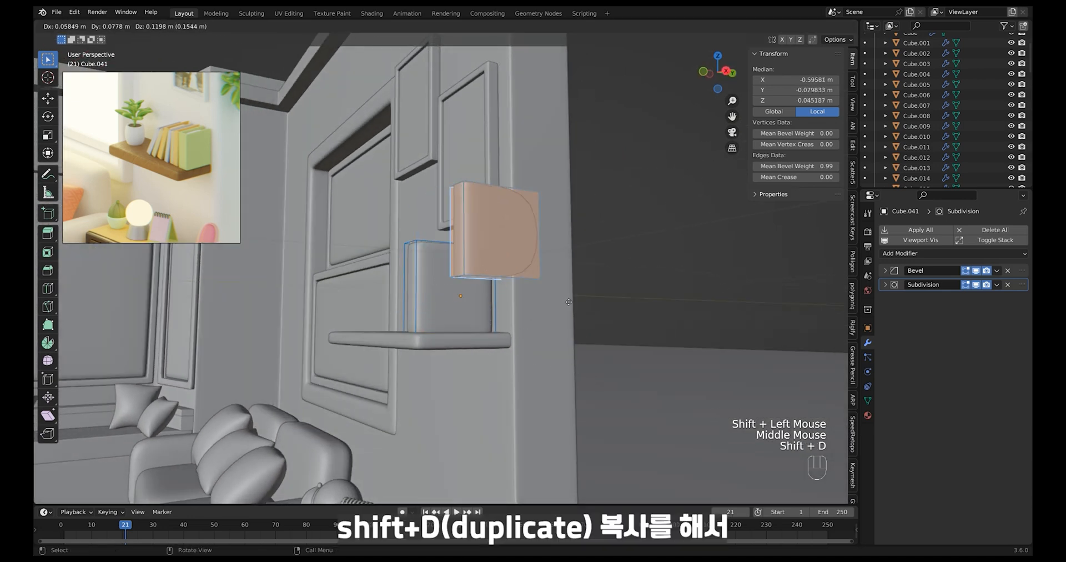
{"action": "right_click", "coordinate": [559, 308]}
{"action": "middle_click_drag", "start_coordinate": [558, 308], "coordinate": [592, 356]}
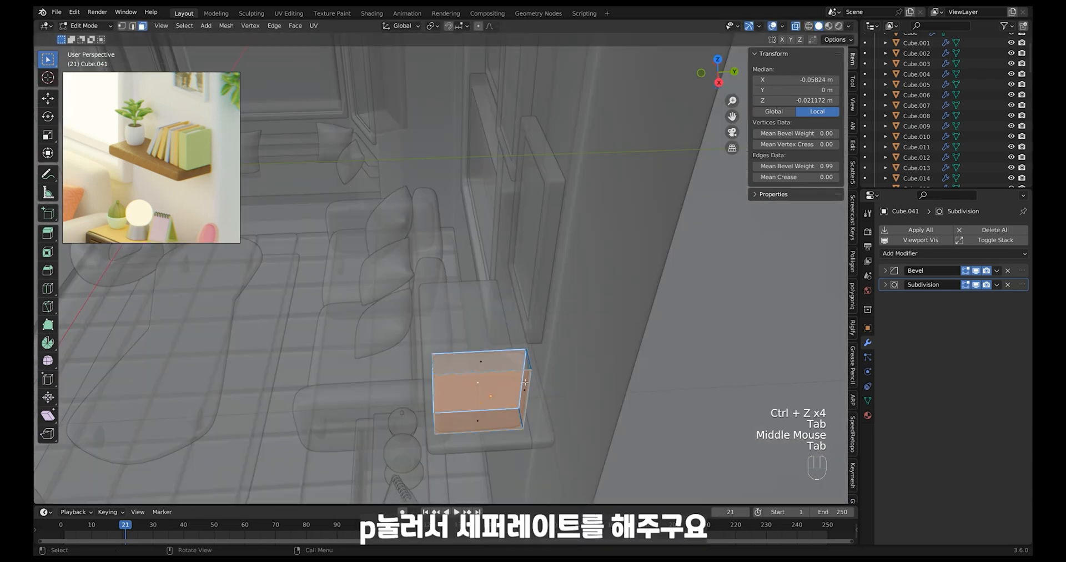
Separate the selected cover faces from the block into their own object
{"action": "key", "text": "p"}
{"action": "left_click", "coordinate": [482, 384]}
{"action": "key", "text": "Tab"}
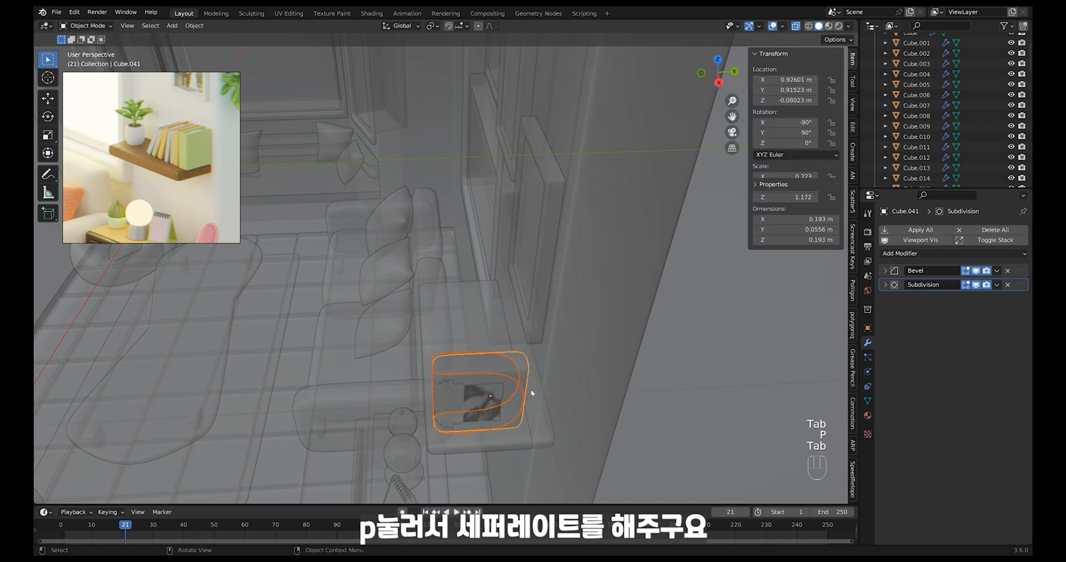
Extrude all faces of the separated book cover along their normals by about 0.02 m
{"action": "left_click", "coordinate": [526, 387]}
{"action": "left_click", "coordinate": [524, 392]}
{"action": "key", "text": "alt+z"}
{"action": "left_click", "coordinate": [522, 392]}
{"action": "left_click", "coordinate": [523, 393]}
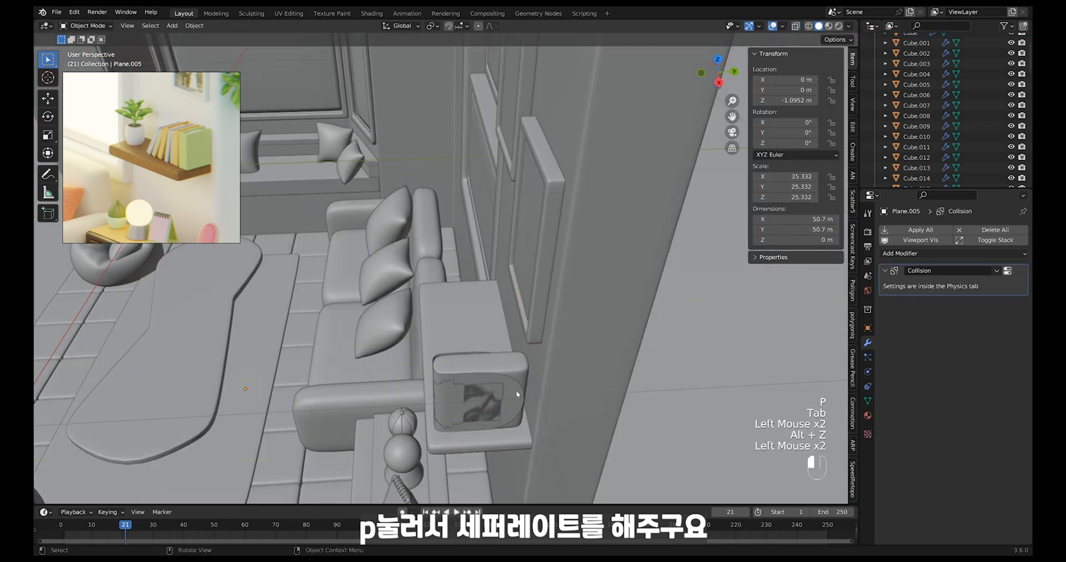
{"action": "key", "text": "Tab"}
{"action": "key", "text": "alt+z"}
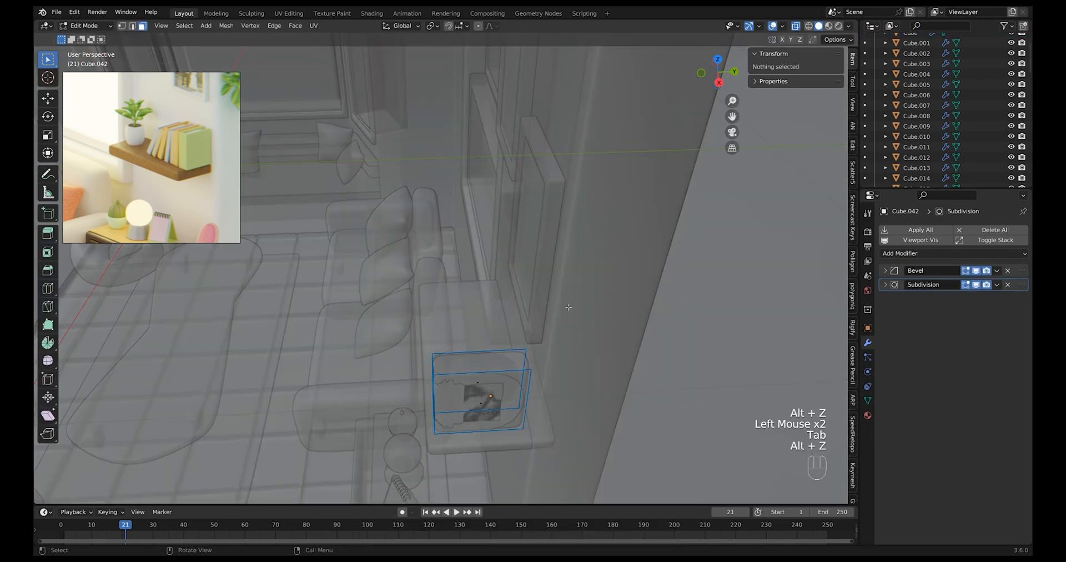
{"action": "left_click_drag", "start_coordinate": [354, 295], "coordinate": [579, 476]}
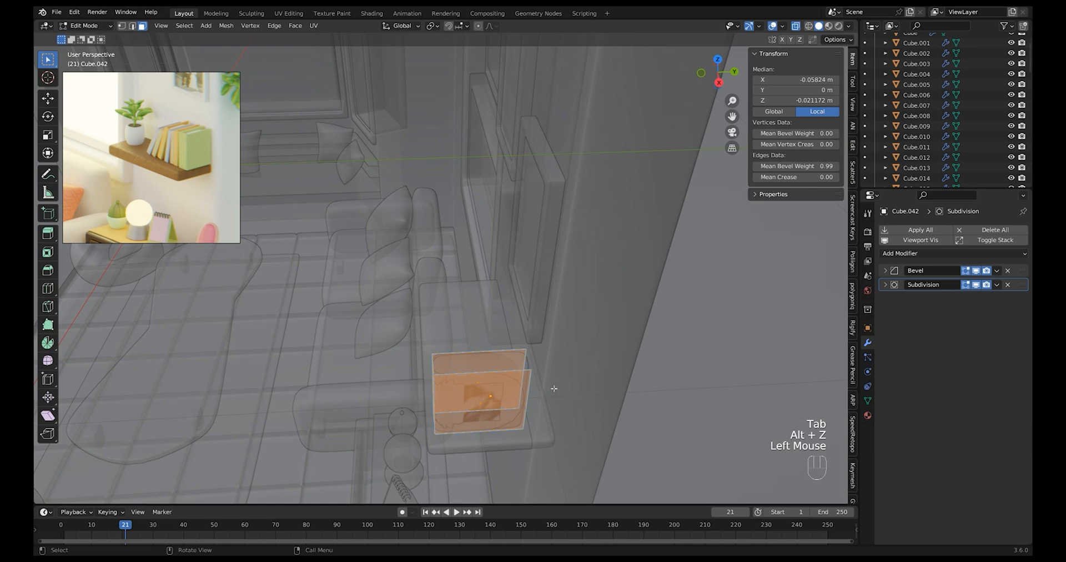
{"action": "key", "text": "alt+e"}
{"action": "left_click", "coordinate": [556, 384]}
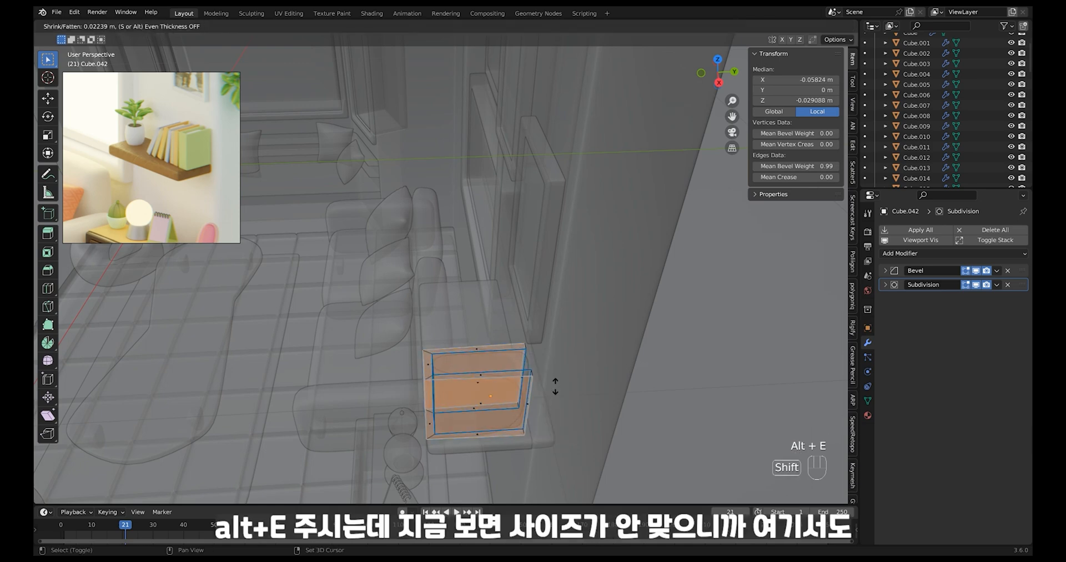
{"action": "left_click", "coordinate": [554, 389]}
Enable Offset Even for the cover's extrusion and return to object mode
{"action": "middle_click_drag", "start_coordinate": [554, 389], "coordinate": [548, 417], "text": "alt"}
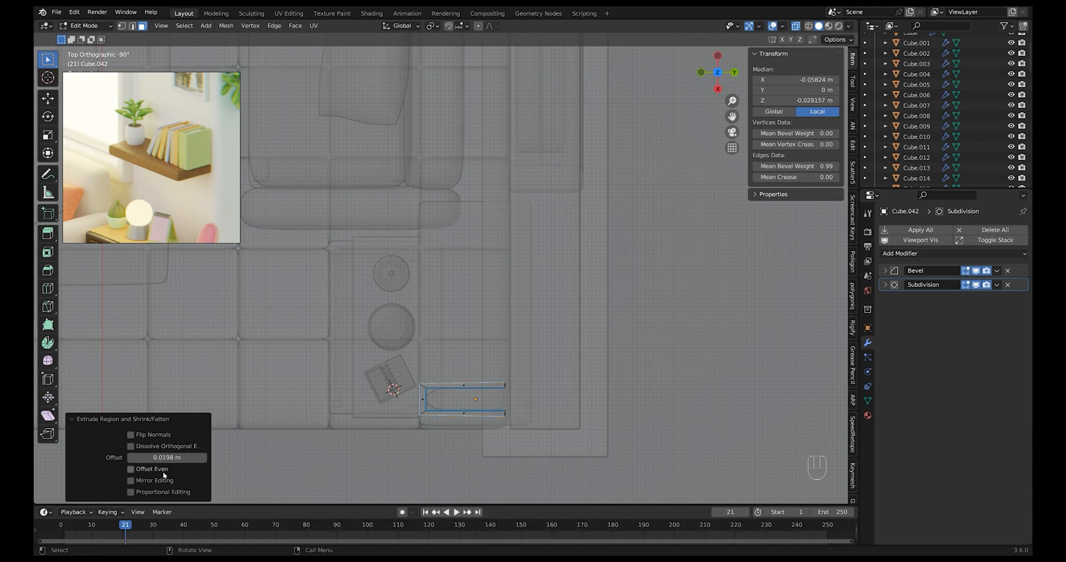
{"action": "left_click", "coordinate": [131, 470]}
{"action": "left_click", "coordinate": [415, 394]}
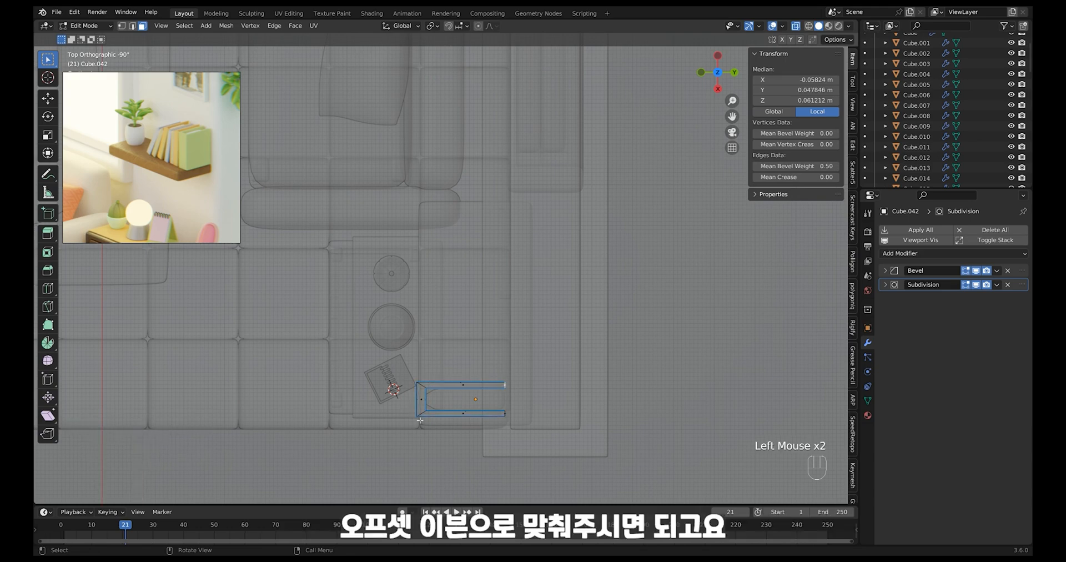
{"action": "middle_click_drag", "start_coordinate": [414, 395], "coordinate": [527, 396]}
{"action": "key", "text": "Tab"}
{"action": "key", "text": "alt+z"}
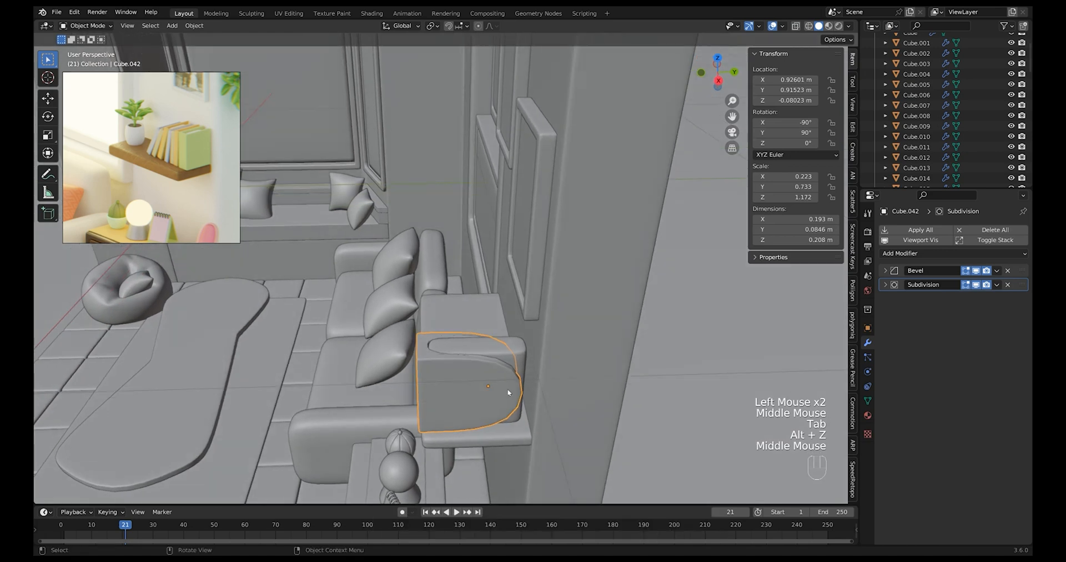
Scale the book cover along Z to about 0.24 m tall, and raise the cover and page block together by about 0.03 m
{"action": "key", "text": "s"}
{"action": "key", "text": "z"}
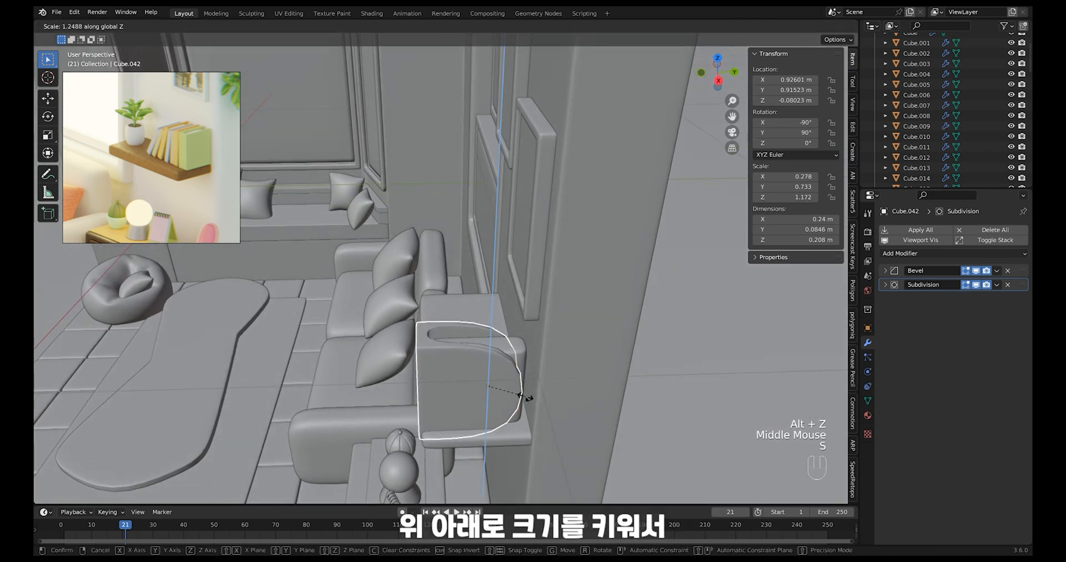
{"action": "left_click", "coordinate": [526, 398]}
{"action": "key", "text": "Tab"}
{"action": "middle_click_drag", "start_coordinate": [528, 428], "coordinate": [522, 398]}
{"action": "key", "text": "Tab"}
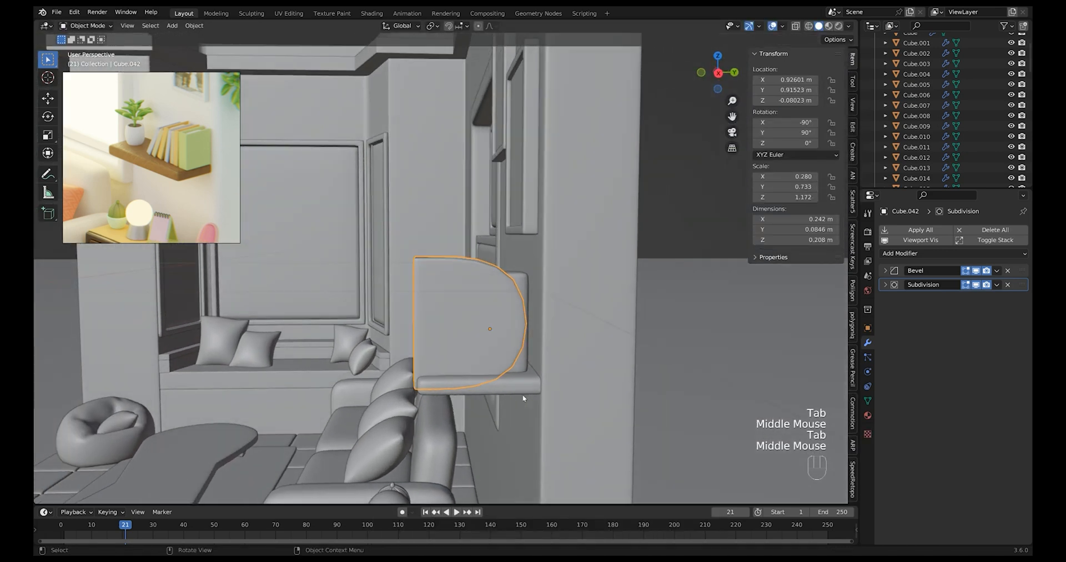
{"action": "key", "text": "g"}
{"action": "key", "text": "z"}
{"action": "left_click", "coordinate": [523, 363]}
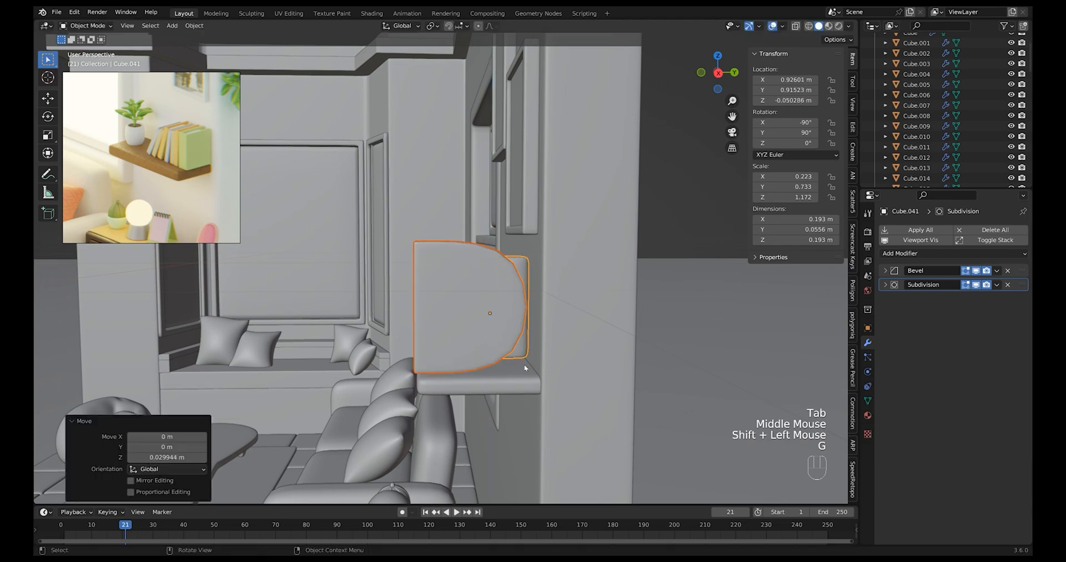
Set the mean bevel weight of all the page block's edges to 1.00
{"action": "key", "text": "Tab"}
{"action": "middle_click_drag", "start_coordinate": [524, 363], "coordinate": [531, 356]}
{"action": "key", "text": "alt+z"}
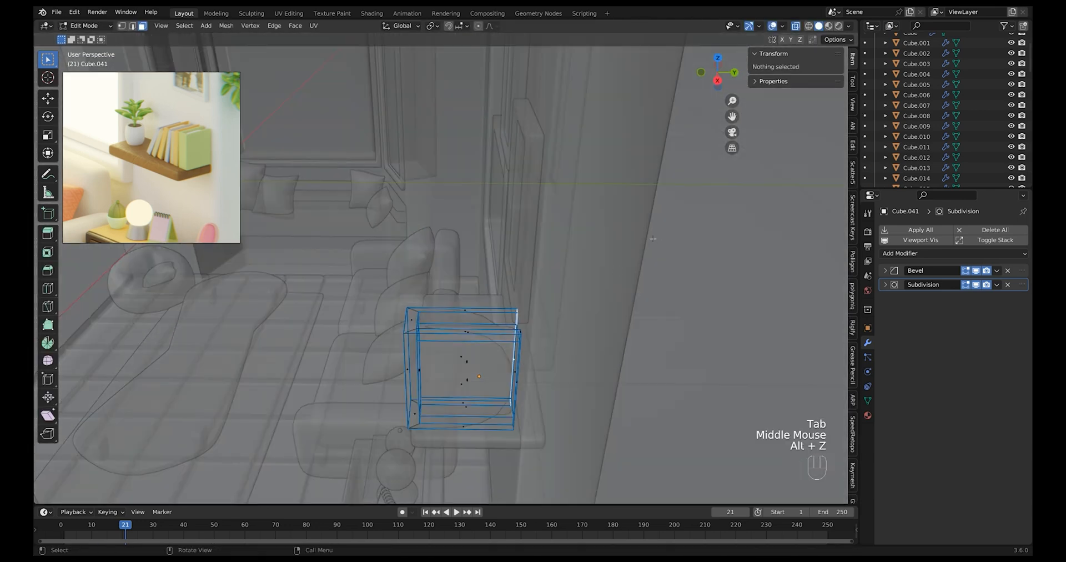
{"action": "left_click_drag", "start_coordinate": [547, 298], "coordinate": [324, 460]}
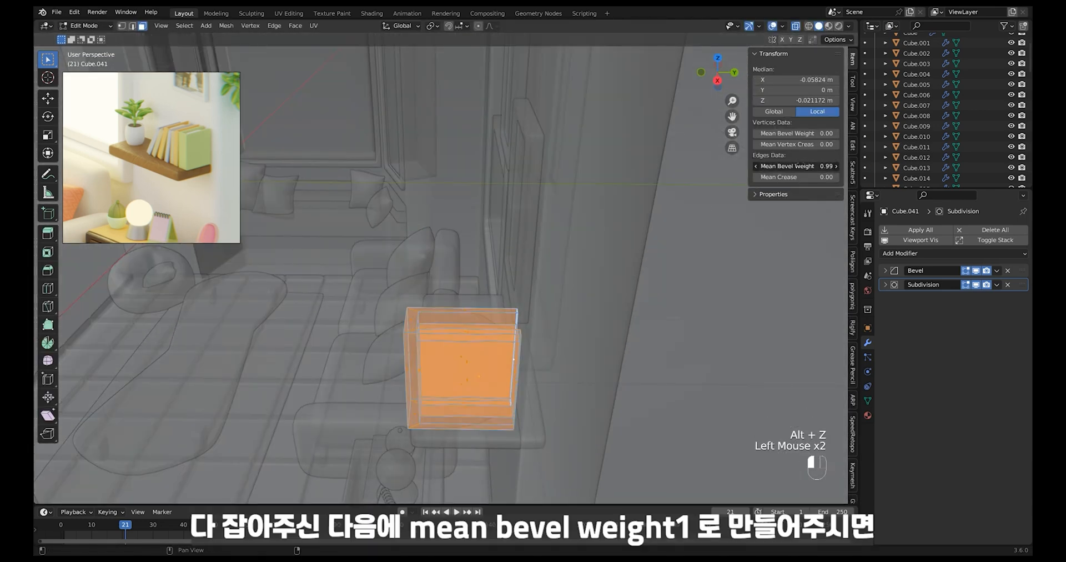
{"action": "key", "text": "alt+z"}
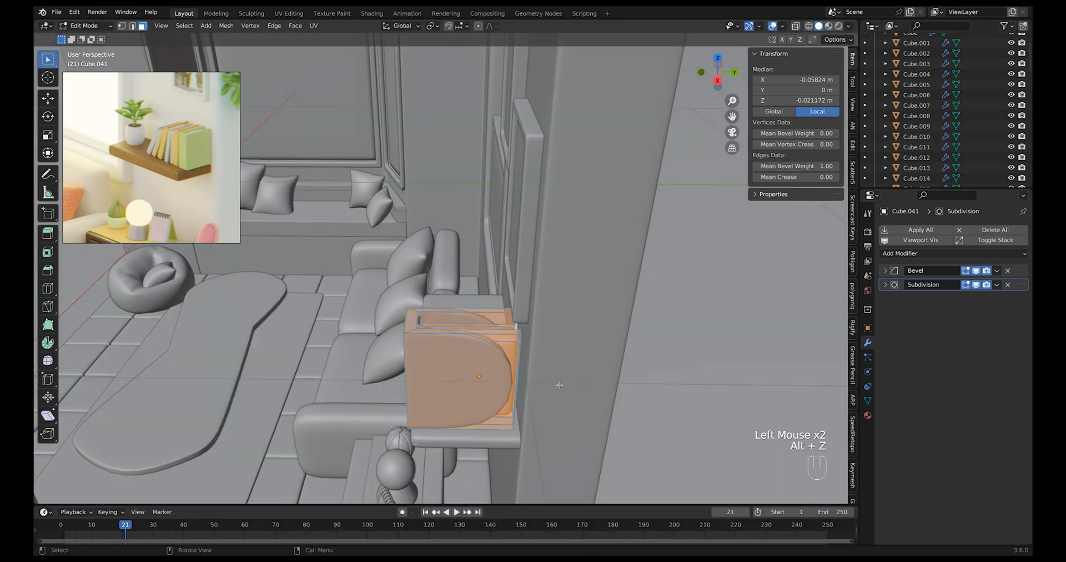
{"action": "left_click", "coordinate": [495, 384]}
{"action": "key", "text": "Tab"}
Set the mean bevel weight of all the book cover's edges to 1.00
{"action": "left_click", "coordinate": [494, 383]}
{"action": "key", "text": "Tab"}
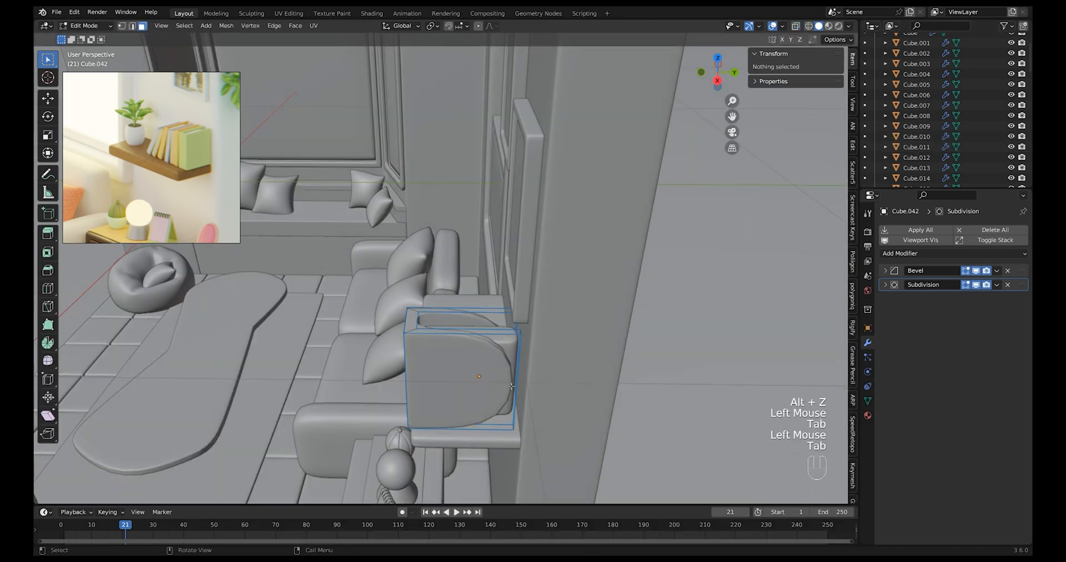
{"action": "key", "text": "alt+z"}
{"action": "left_click_drag", "start_coordinate": [589, 267], "coordinate": [374, 462]}
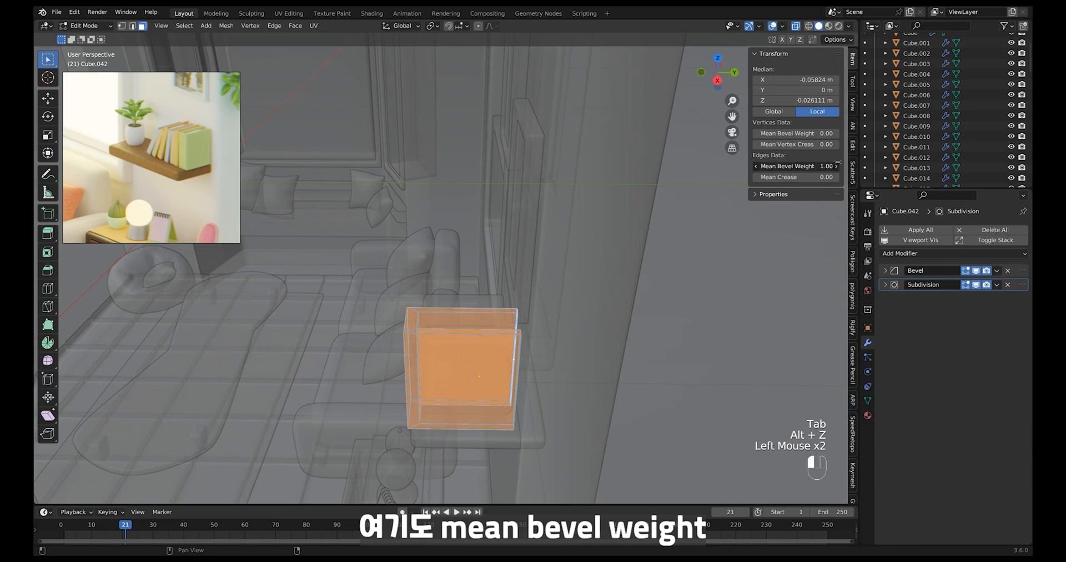
{"action": "key", "text": "alt+z"}
{"action": "key", "text": "Tab"}
Scale the whole book, cover and pages, down uniformly by a factor of 0.738
{"action": "left_click", "coordinate": [653, 342]}
{"action": "middle_click_drag", "start_coordinate": [653, 342], "coordinate": [553, 356]}
{"action": "middle_click_drag", "start_coordinate": [553, 355], "coordinate": [571, 370], "text": "ctrl"}
{"action": "left_click", "coordinate": [522, 356]}
{"action": "key", "text": "s"}
{"action": "left_click", "coordinate": [589, 359]}
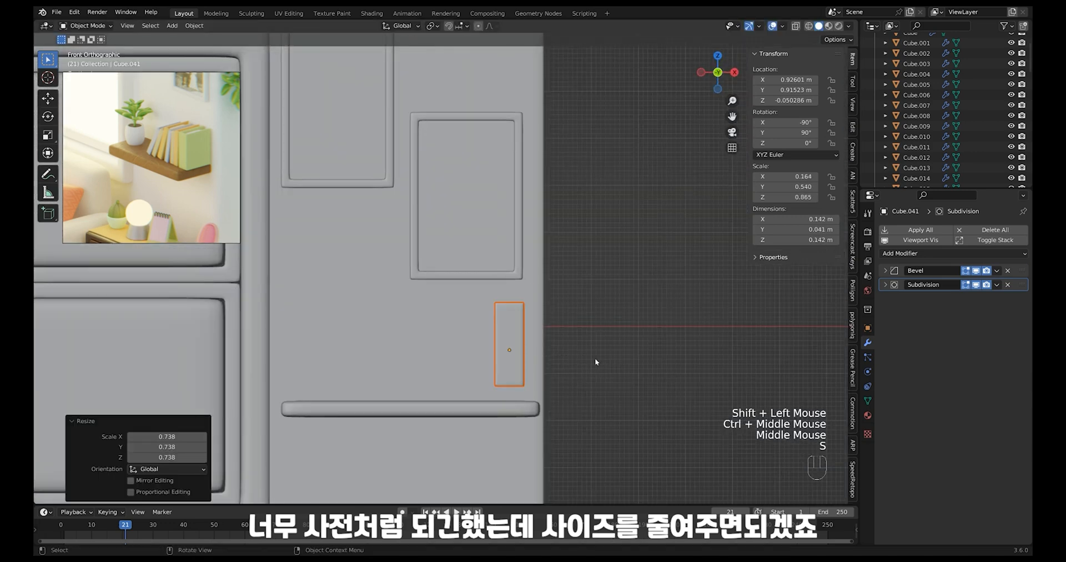
Make the book taller and thinner, stretching it along Z by 1.347 and again by 1.187 with an overall shrink in between
{"action": "key", "text": "s"}
{"action": "key", "text": "z"}
{"action": "left_click", "coordinate": [625, 370]}
{"action": "key", "text": "s"}
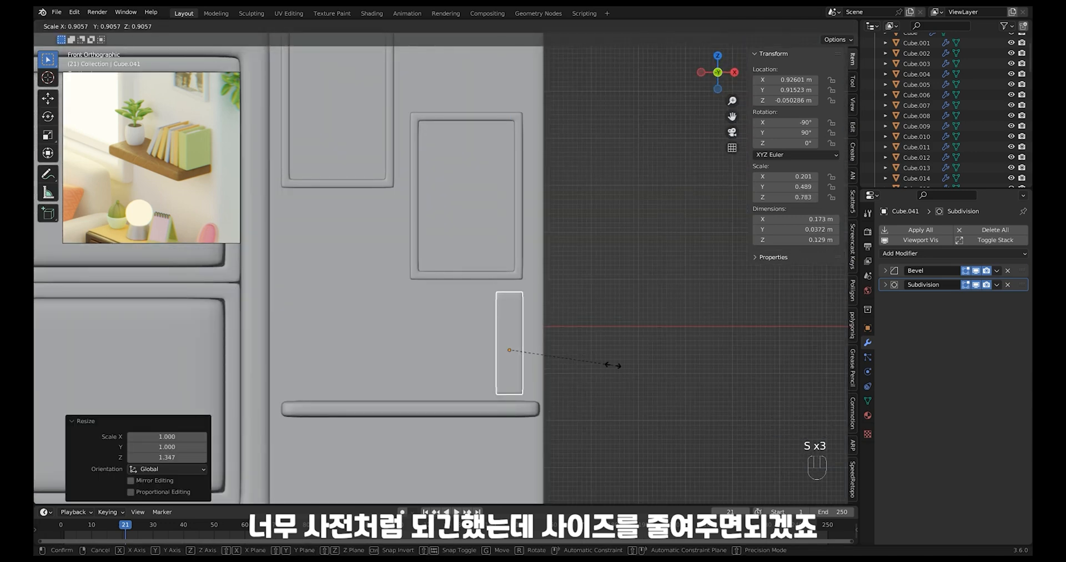
{"action": "left_click", "coordinate": [602, 367]}
{"action": "key", "text": "s"}
{"action": "key", "text": "z"}
{"action": "left_click", "coordinate": [620, 371]}
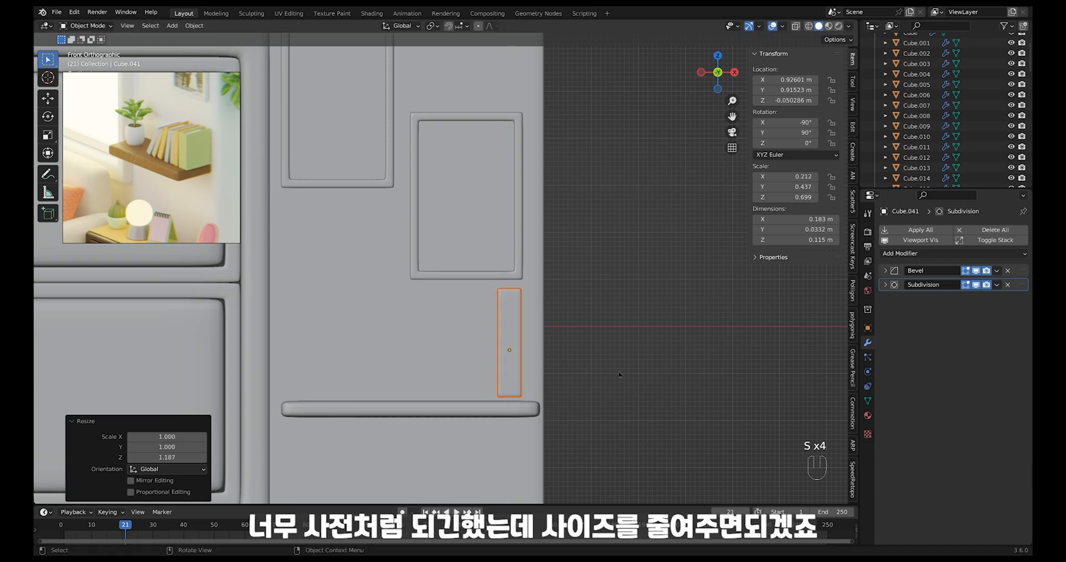
Shrink the book uniformly by 0.783, readjust its size slightly and lower it onto the wall shelf
{"action": "key", "text": "s"}
{"action": "left_click", "coordinate": [591, 373]}
{"action": "key", "text": "g"}
{"action": "key", "text": "z"}
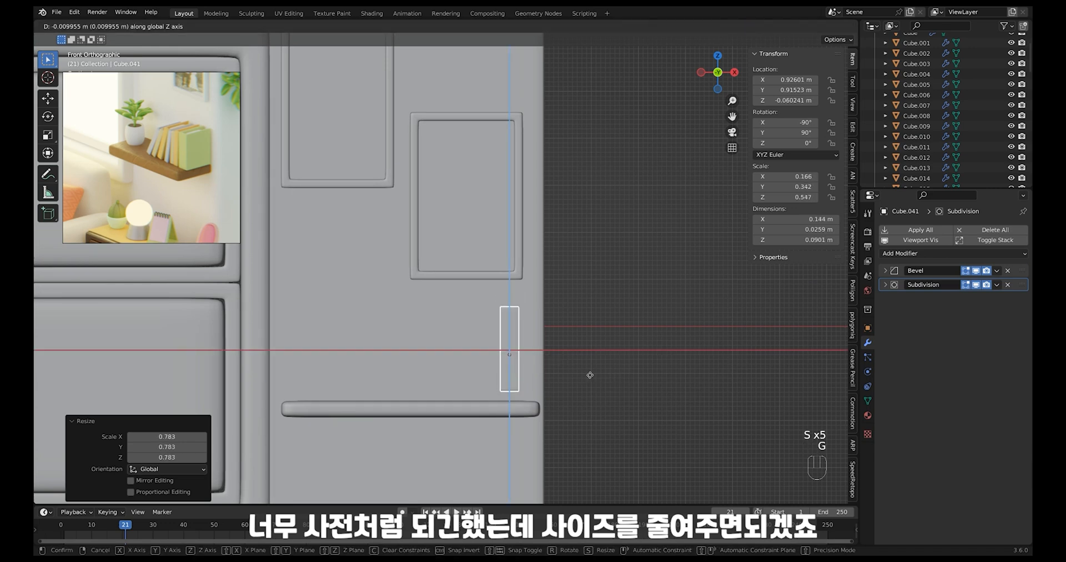
{"action": "left_click", "coordinate": [588, 385]}
{"action": "key", "text": "s"}
{"action": "left_click", "coordinate": [595, 378]}
{"action": "key", "text": "g"}
{"action": "middle_click_drag", "start_coordinate": [595, 378], "coordinate": [550, 350]}
{"action": "left_click", "coordinate": [601, 344]}
Deepen the book by moving the back vertices of cover and pages about 0.026 m along Y
{"action": "key", "text": "alt+z"}
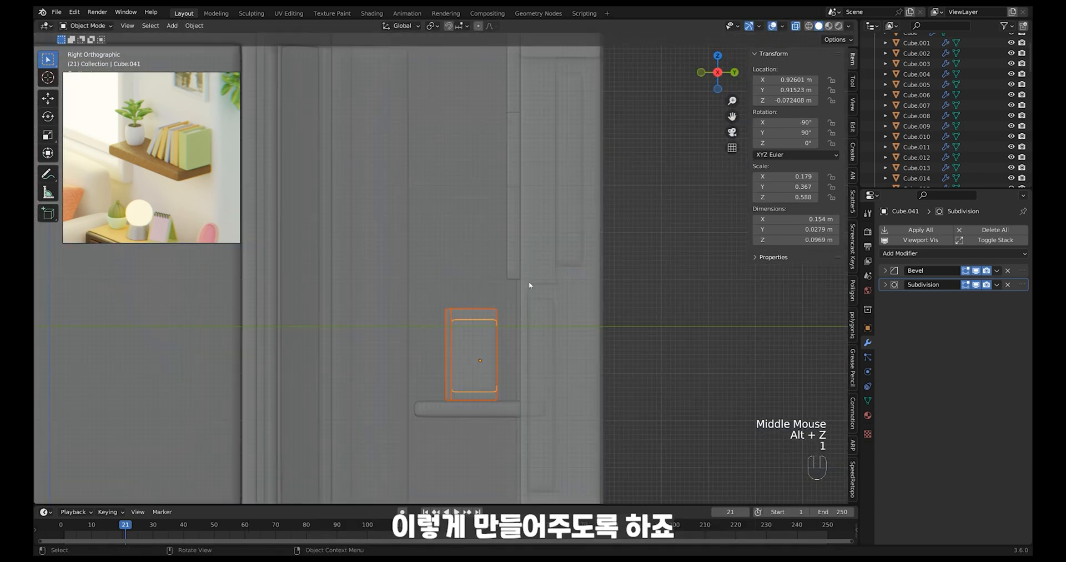
{"action": "key", "text": "Tab"}
{"action": "key", "text": "Tab"}
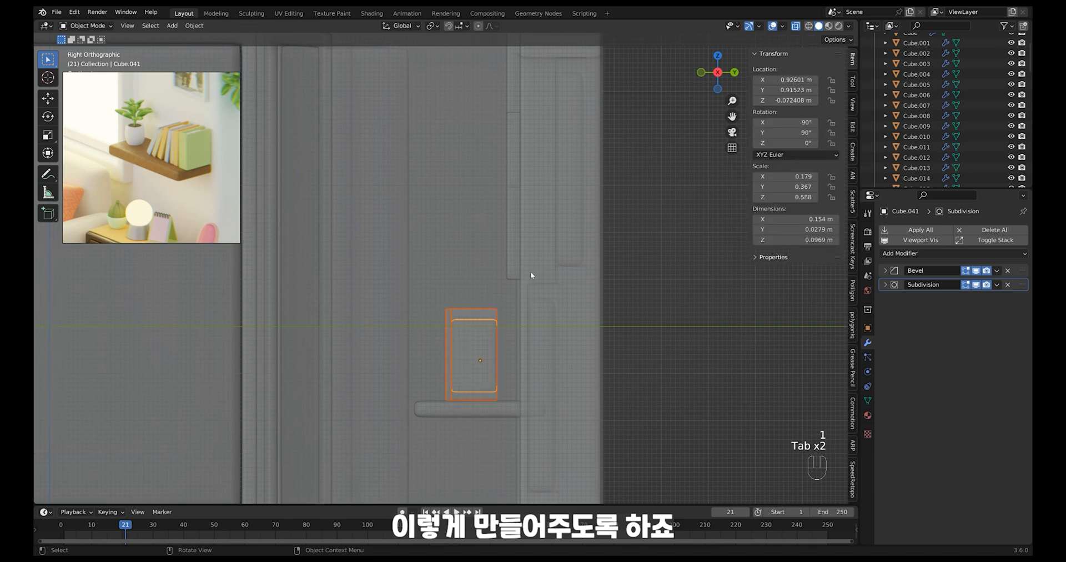
{"action": "key", "text": "ctrl+z"}
{"action": "key", "text": "ctrl+z"}
{"action": "key", "text": "Tab"}
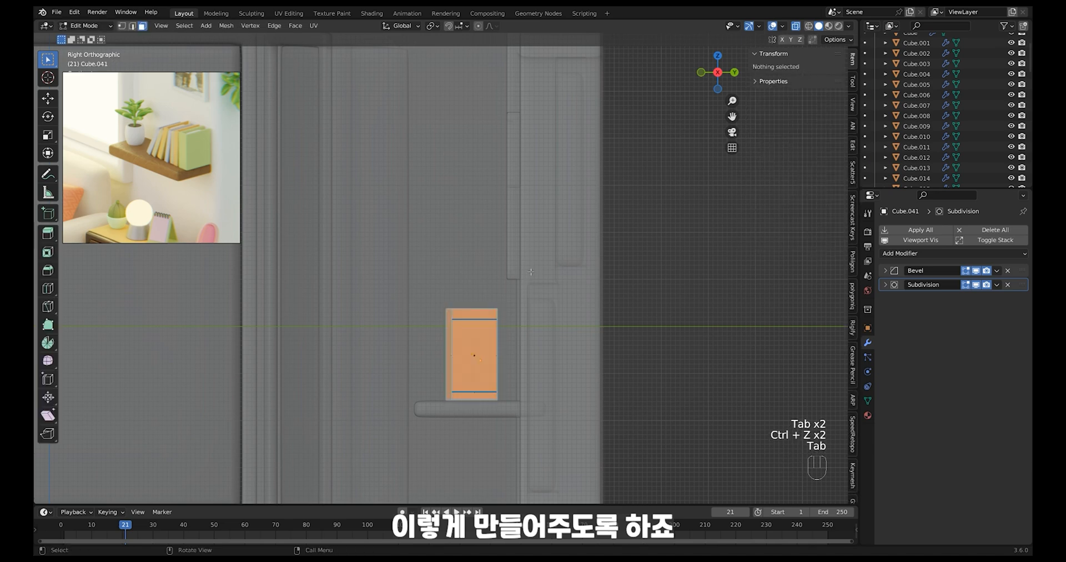
{"action": "key", "text": "1"}
{"action": "left_click_drag", "start_coordinate": [473, 440], "coordinate": [472, 441]}
{"action": "key", "text": "g"}
{"action": "left_click", "coordinate": [493, 419]}
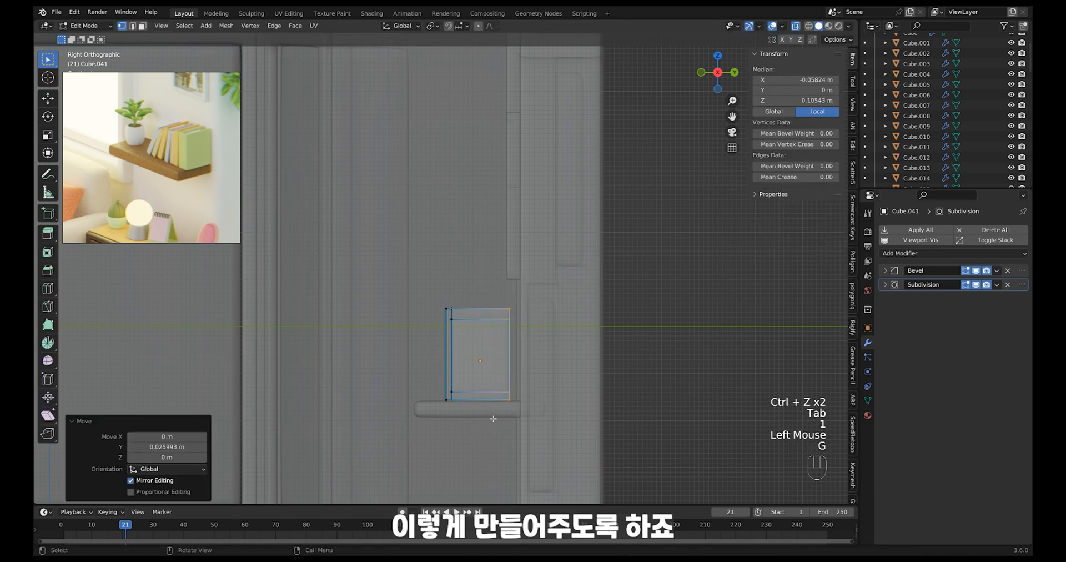
Pull the page block's back vertices slightly inward so the pages end inside the cover
{"action": "left_click", "coordinate": [498, 328]}
{"action": "left_click_drag", "start_coordinate": [548, 386], "coordinate": [549, 387]}
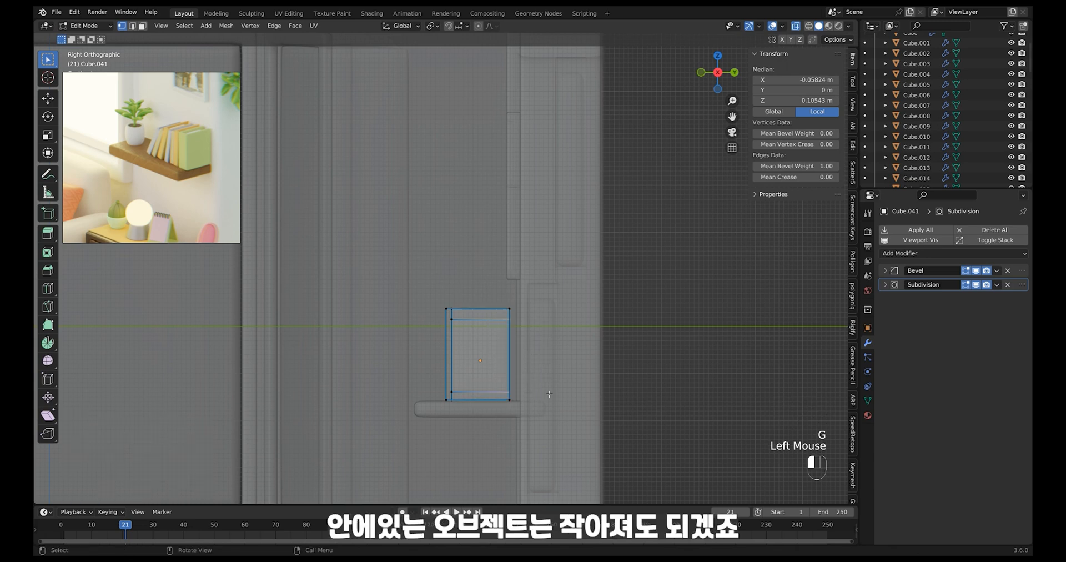
{"action": "key", "text": "g"}
{"action": "left_click", "coordinate": [545, 393]}
Shorten the cover by moving its top vertices down about 0.012 m, and adjust its bottom vertices along Z
{"action": "left_click_drag", "start_coordinate": [433, 292], "coordinate": [547, 312]}
{"action": "key", "text": "g"}
{"action": "left_click", "coordinate": [547, 319]}
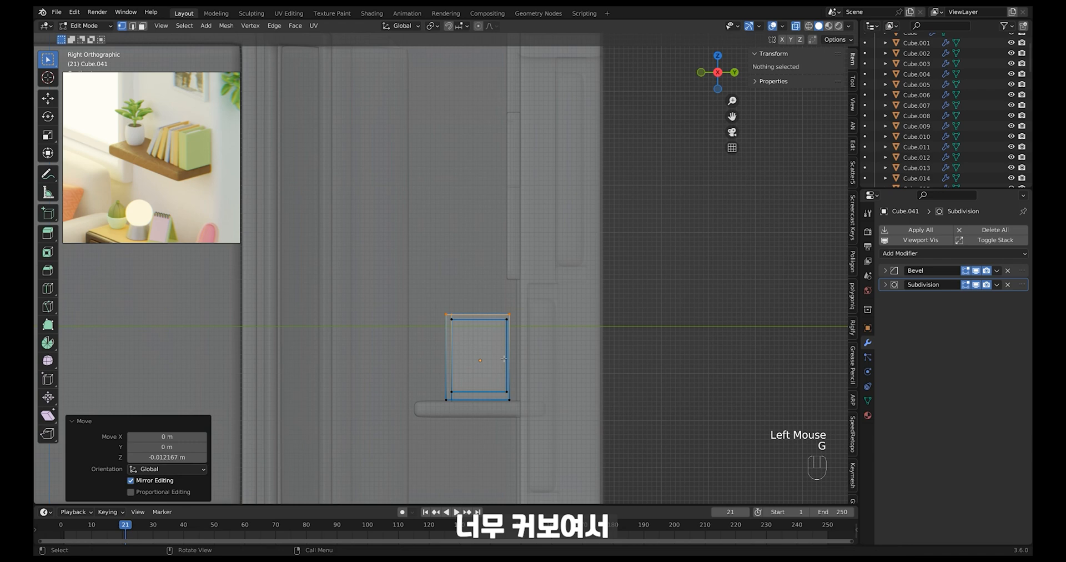
{"action": "left_click_drag", "start_coordinate": [538, 425], "coordinate": [549, 430]}
{"action": "key", "text": "g"}
{"action": "key", "text": "z"}
{"action": "left_click", "coordinate": [549, 426]}
Move all of the book's geometry down along Z so it rests on the shelf
{"action": "left_click_drag", "start_coordinate": [588, 257], "coordinate": [433, 411]}
{"action": "key", "text": "g"}
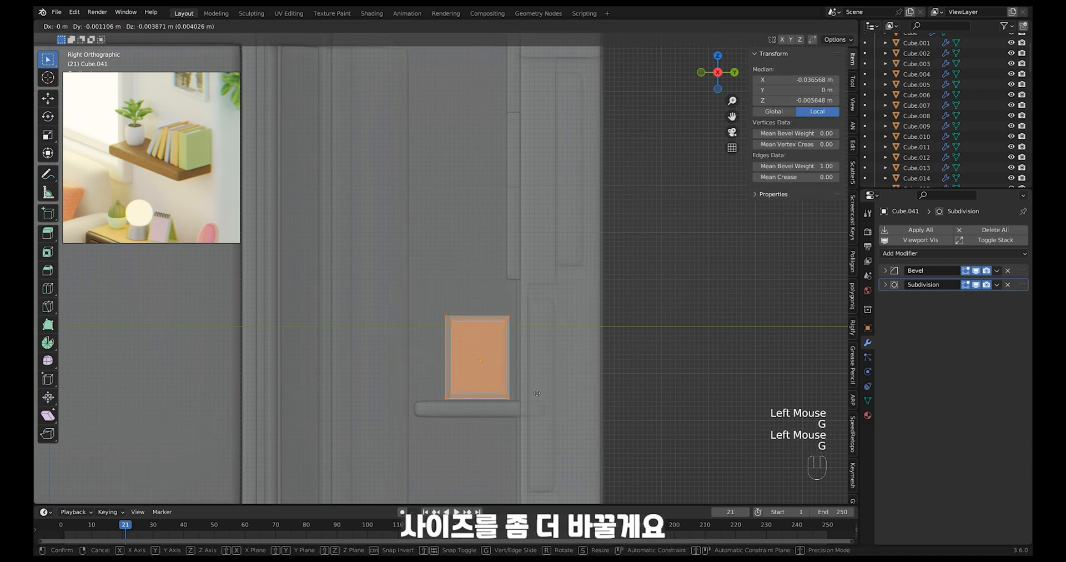
{"action": "key", "text": "z"}
{"action": "left_click", "coordinate": [540, 394]}
{"action": "key", "text": "Tab"}
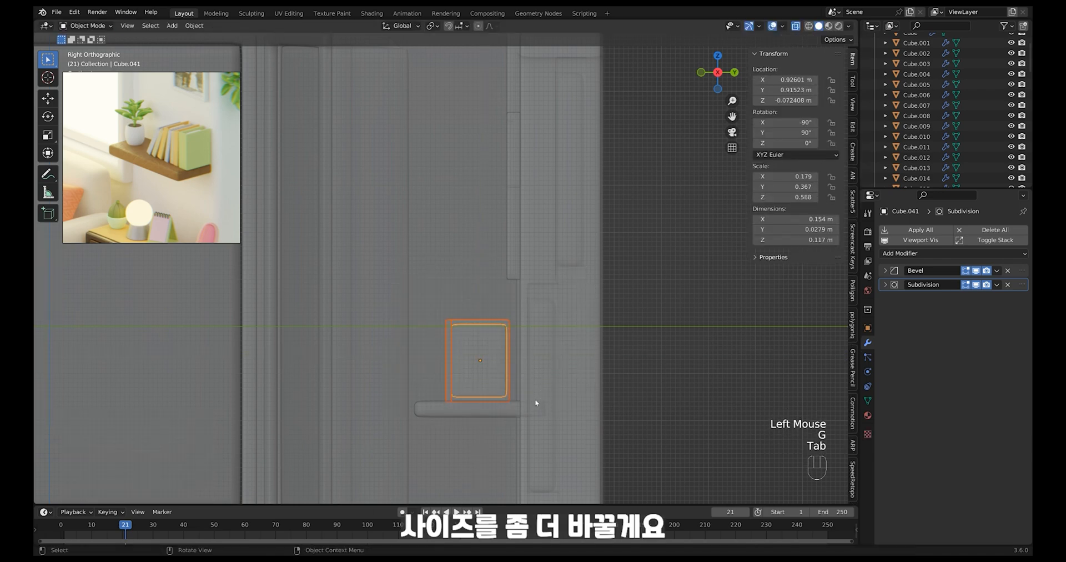
Scale the book by 1.163 along Y and move it about 0.012 m along Y toward the wall
{"action": "key", "text": "s"}
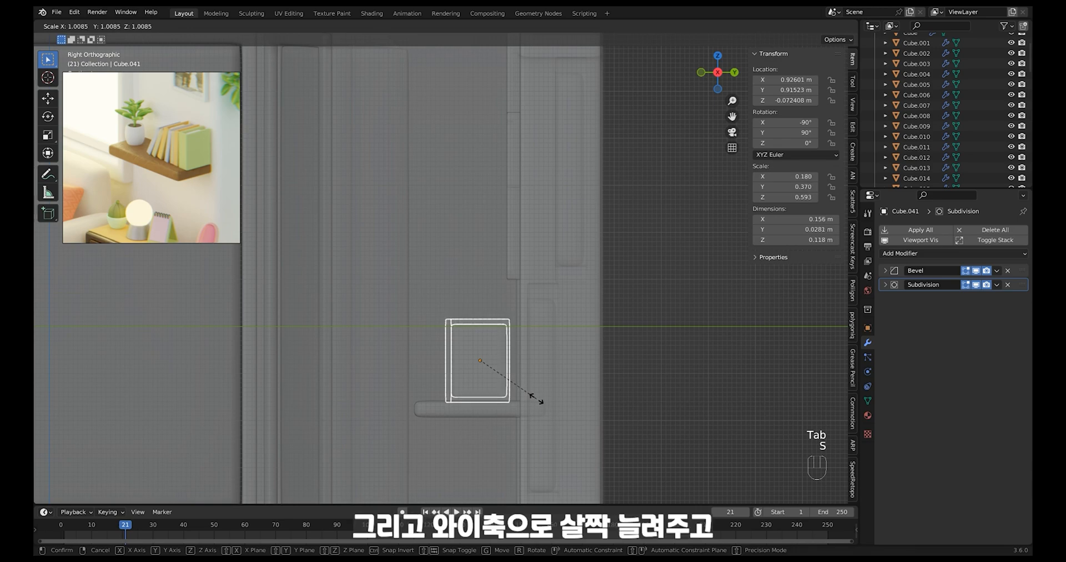
{"action": "key", "text": "y"}
{"action": "left_click", "coordinate": [547, 397]}
{"action": "key", "text": "g"}
{"action": "key", "text": "y"}
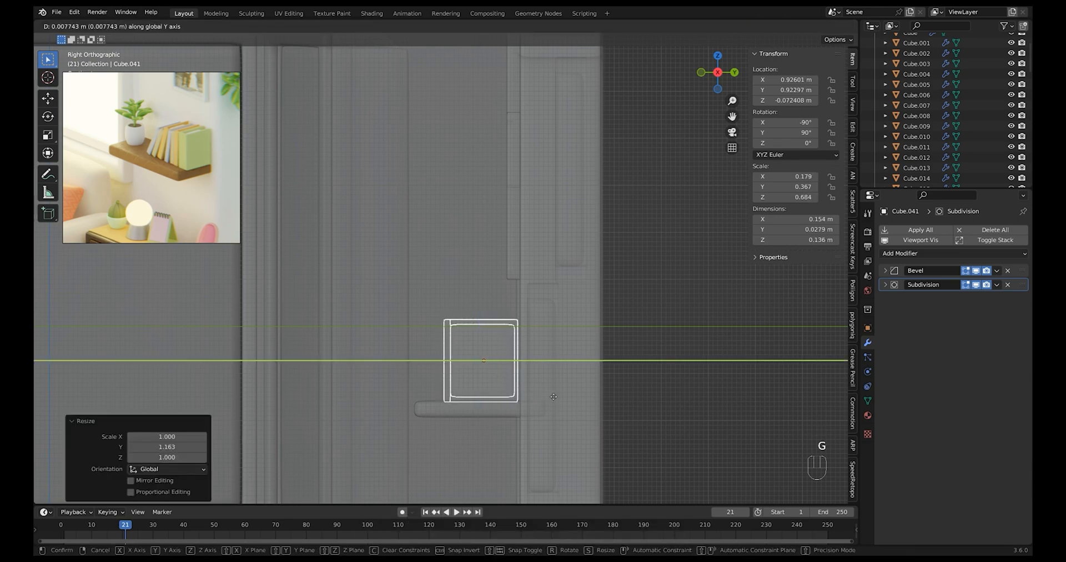
{"action": "left_click", "coordinate": [552, 394]}
{"action": "key", "text": "alt+z"}
{"action": "middle_click_drag", "start_coordinate": [552, 395], "coordinate": [576, 405]}
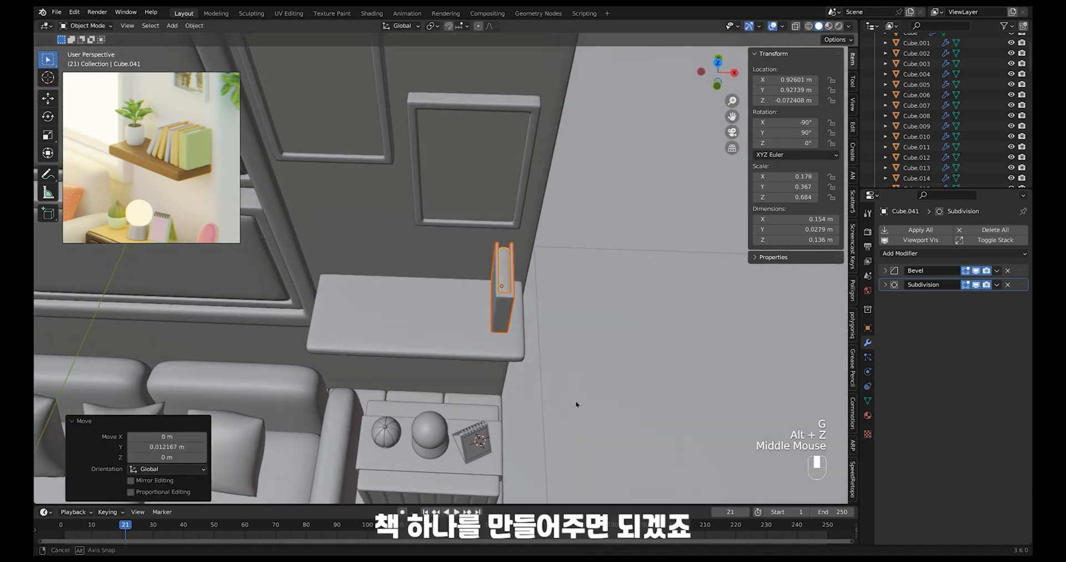
Duplicate the book's cover and pages about 0.045 m along negative X, beside the first book
{"action": "mouse_move", "coordinate": [549, 350]}
{"action": "middle_mouse_down", "text": "shift"}
{"action": "mouse_move", "coordinate": [561, 384]}
{"action": "mouse_move", "coordinate": [555, 356]}
{"action": "middle_mouse_up", "text": "shift"}
{"action": "left_click", "coordinate": [527, 313]}
{"action": "left_click", "coordinate": [527, 315], "text": "shift"}
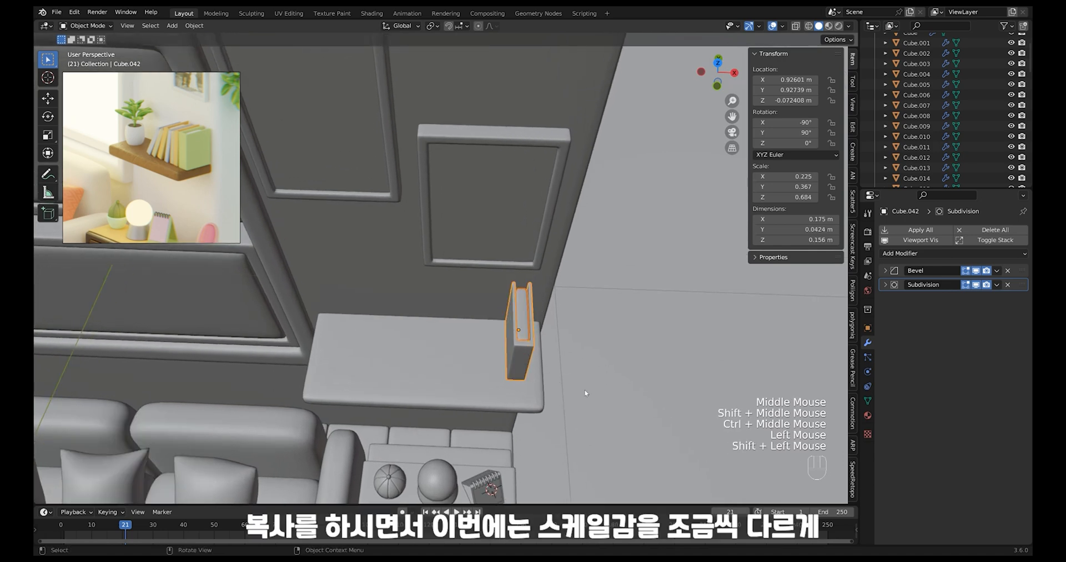
{"action": "key", "text": "shift+d"}
{"action": "key", "text": "x"}
{"action": "left_click", "coordinate": [559, 393]}
{"action": "middle_click_drag", "start_coordinate": [561, 394], "coordinate": [561, 383]}
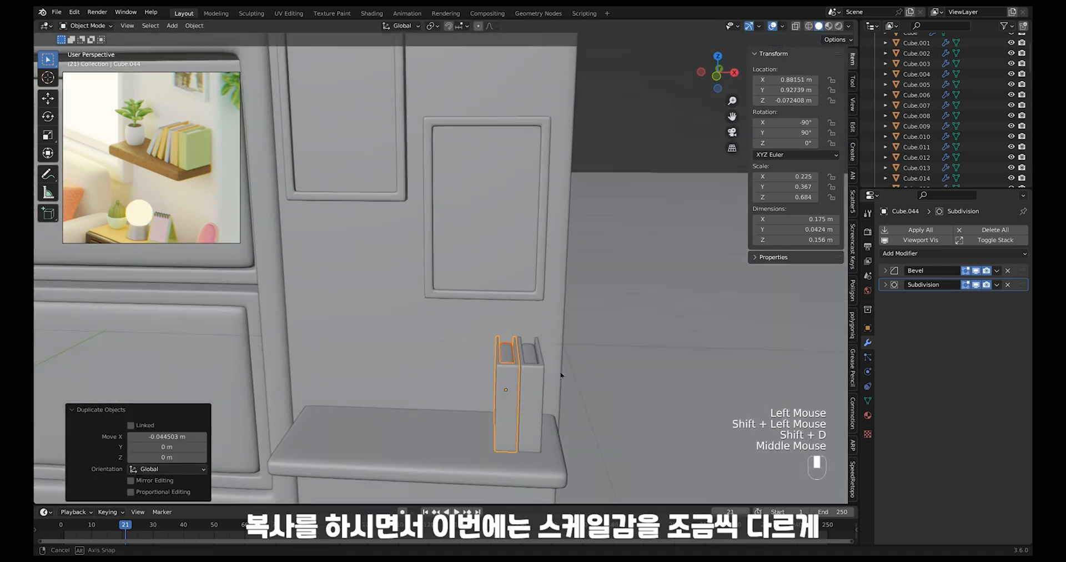
Make the second book taller with a Z scale of 1.142 and raise it about 0.006 m onto the shelf
{"action": "key", "text": "s"}
{"action": "key", "text": "z"}
{"action": "key", "text": "g"}
{"action": "key", "text": "z"}
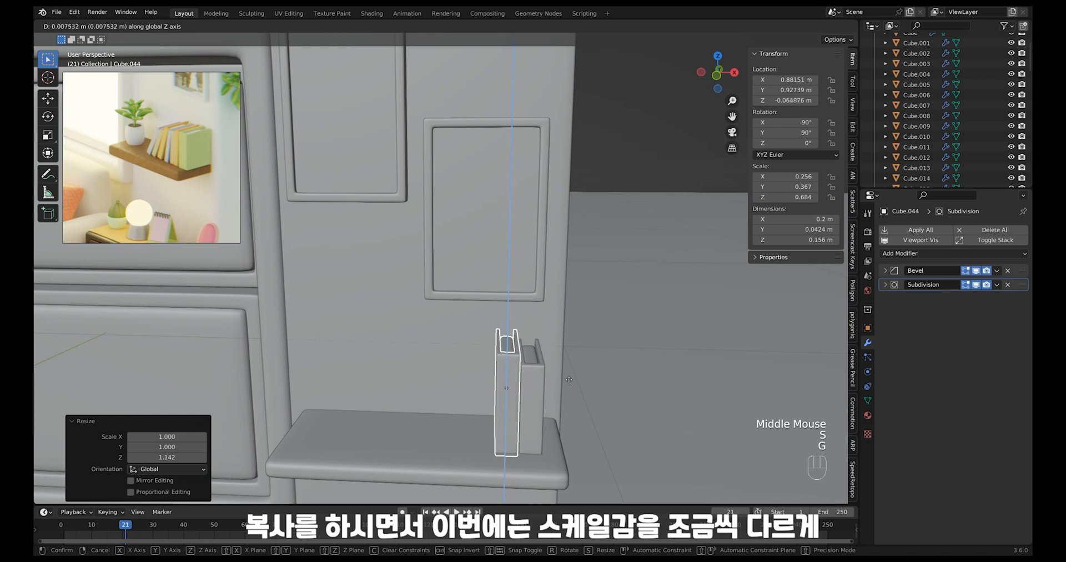
{"action": "left_click", "coordinate": [570, 379]}
Make the second book thinner along X and move it about 0.007 m along X against the first book
{"action": "key", "text": "s"}
{"action": "key", "text": "x"}
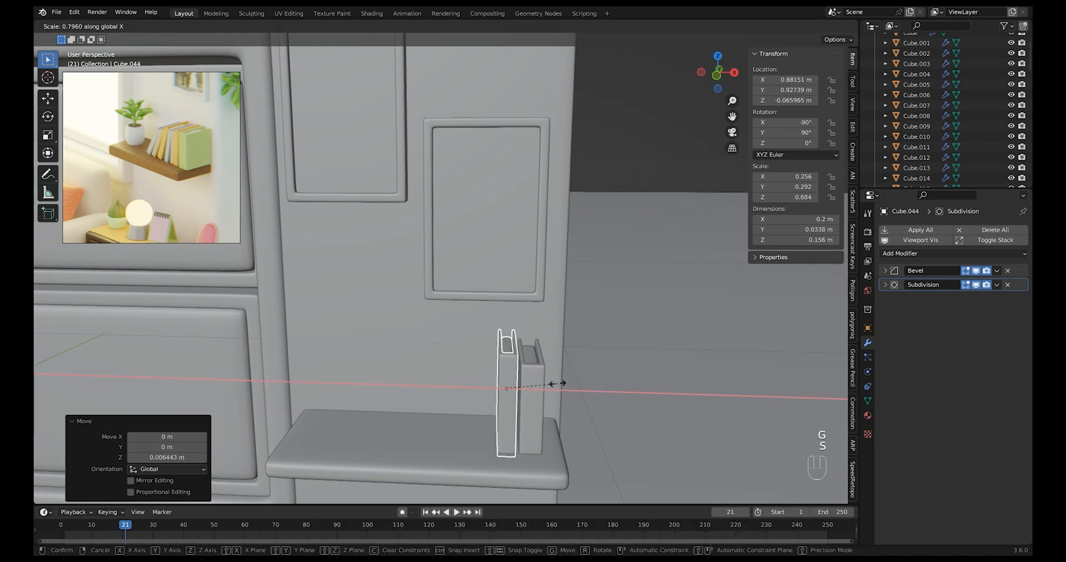
{"action": "left_click", "coordinate": [553, 384]}
{"action": "key", "text": "g"}
{"action": "key", "text": "x"}
{"action": "left_click", "coordinate": [538, 391]}
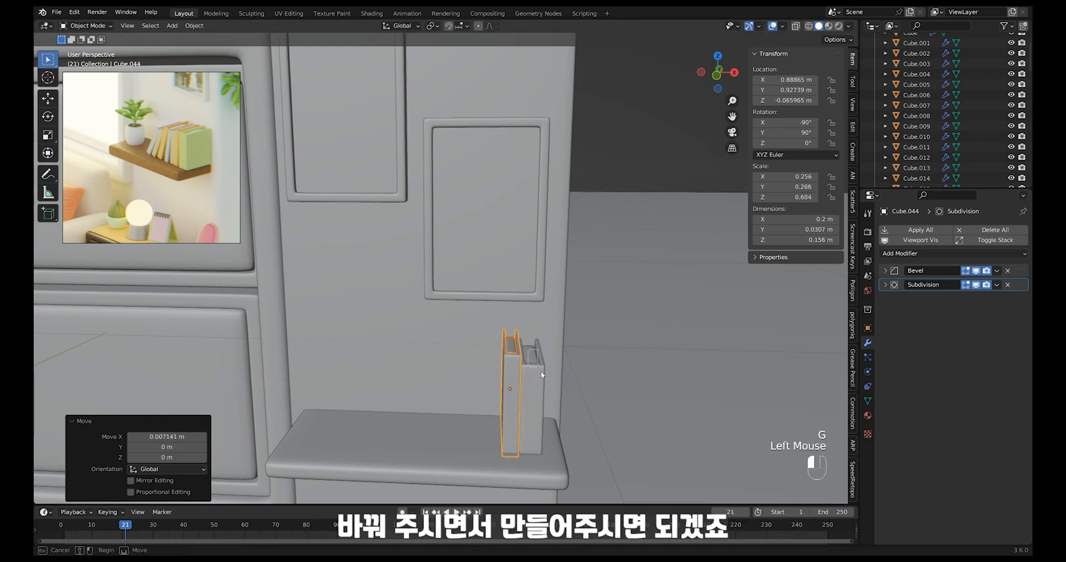
Duplicate the first book about 0.075 m along negative X and scale the copy by 0.951 along Z
{"action": "left_click", "coordinate": [578, 362], "text": "ctrl"}
{"action": "key", "text": "shift+d"}
{"action": "key", "text": "x"}
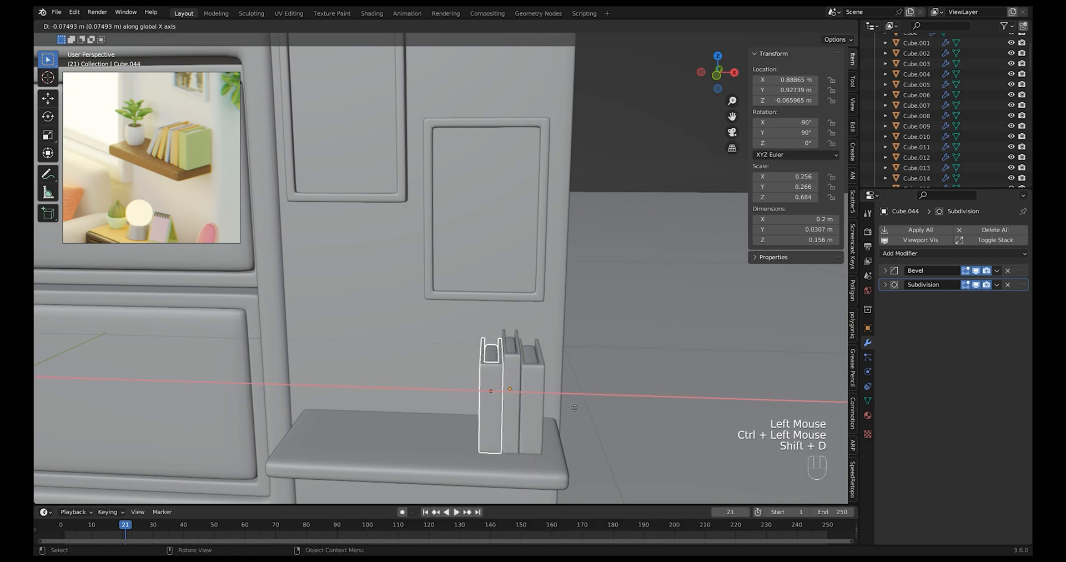
{"action": "left_click", "coordinate": [576, 406]}
{"action": "key", "text": "s"}
{"action": "key", "text": "z"}
{"action": "left_click", "coordinate": [573, 404]}
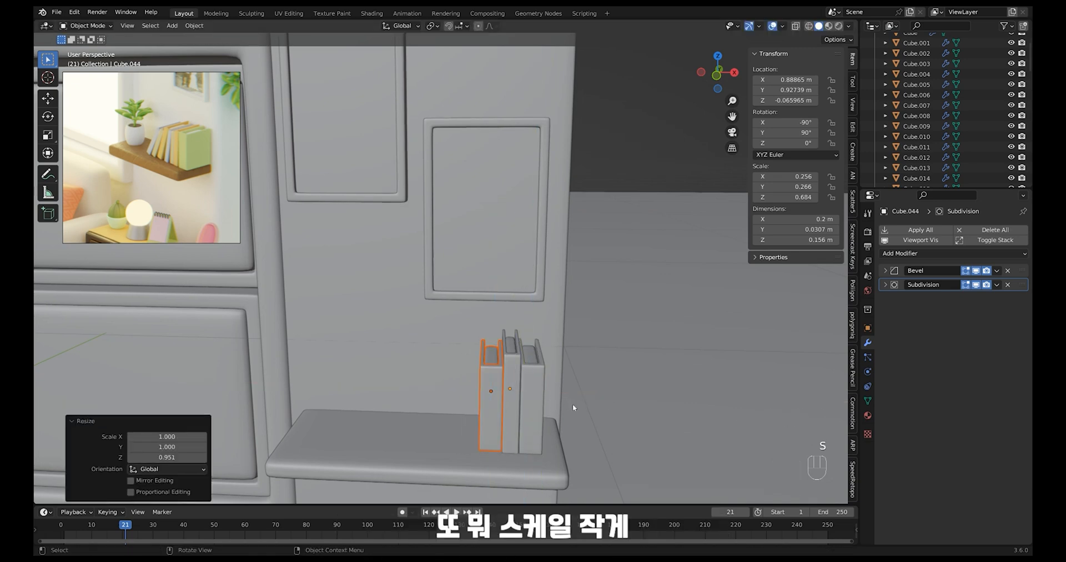
Thicken the third book by 1.095 along X and reposition it beside the second book on the shelf
{"action": "key", "text": "s"}
{"action": "key", "text": "x"}
{"action": "left_click", "coordinate": [576, 405]}
{"action": "key", "text": "g"}
{"action": "key", "text": "x"}
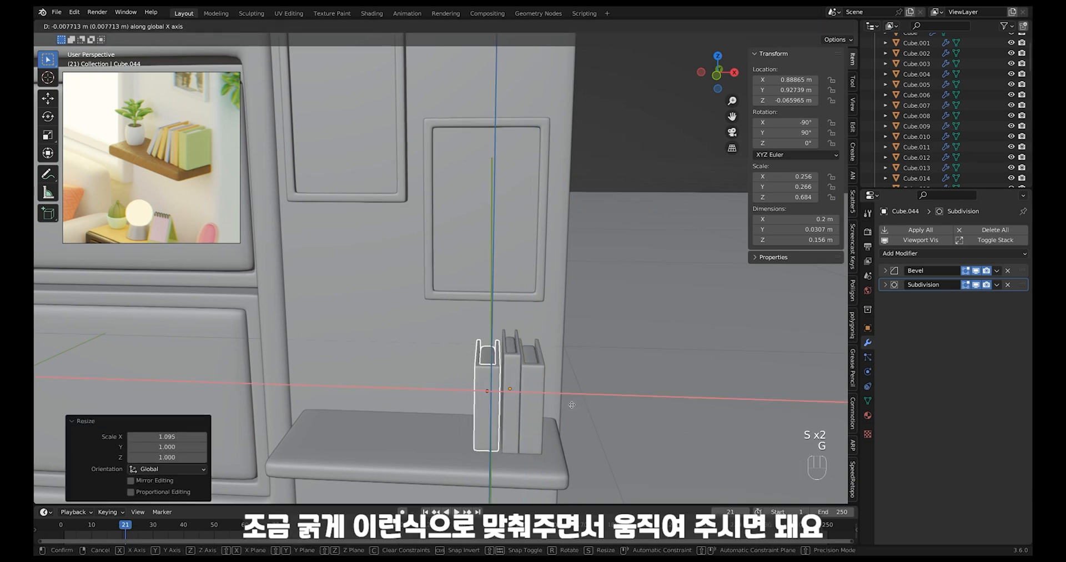
{"action": "left_click", "coordinate": [576, 410]}
{"action": "middle_click_drag", "start_coordinate": [576, 409], "coordinate": [554, 401], "text": "alt"}
{"action": "key", "text": "g"}
{"action": "key", "text": "z"}
{"action": "left_click", "coordinate": [570, 407]}
Duplicate the three books about 0.121 m along negative X to extend the row
{"action": "left_click_drag", "start_coordinate": [472, 422], "coordinate": [556, 356]}
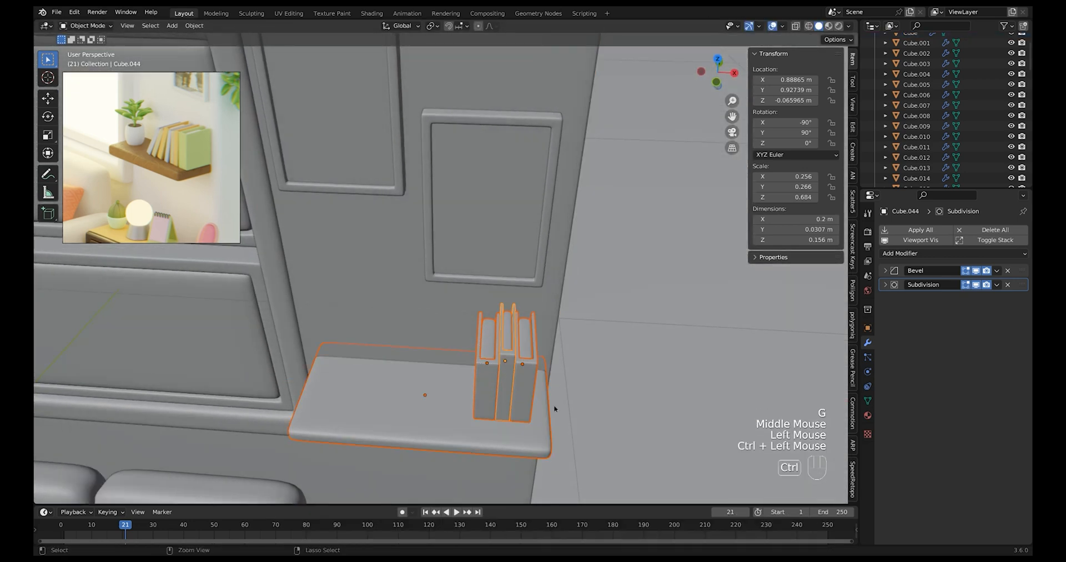
{"action": "left_click_drag", "start_coordinate": [555, 431], "coordinate": [555, 461], "text": "ctrl"}
{"action": "middle_click_drag", "start_coordinate": [556, 460], "coordinate": [536, 424]}
{"action": "key", "text": "shift+d"}
{"action": "left_click", "coordinate": [534, 425]}
Narrow the three copied books to about 0.9 along X and raise them about 0.008 m along Z
{"action": "key", "text": "s"}
{"action": "key", "text": "x"}
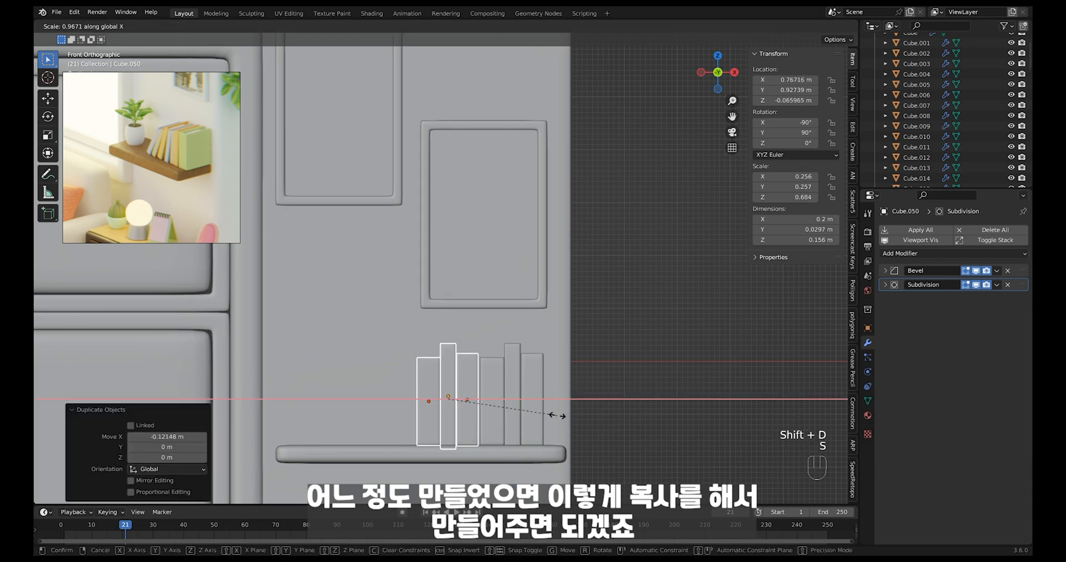
{"action": "left_click", "coordinate": [552, 415]}
{"action": "key", "text": "g"}
{"action": "key", "text": "z"}
{"action": "left_click", "coordinate": [551, 413]}
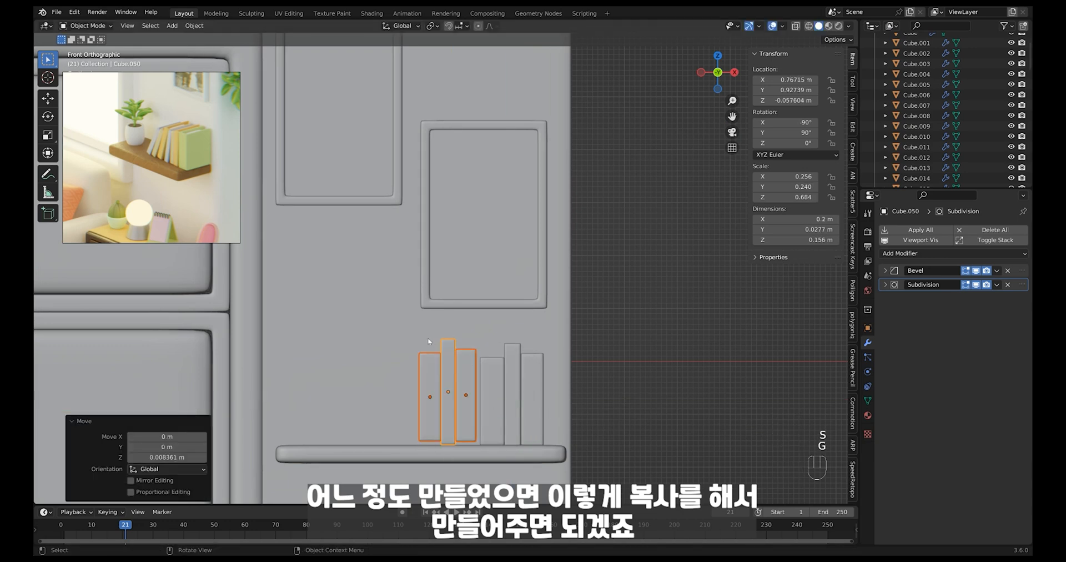
Raise the tall middle book of the copied set about 0.007 m along Z
{"action": "left_click", "coordinate": [430, 378], "text": "ctrl"}
{"action": "key", "text": "g"}
{"action": "key", "text": "z"}
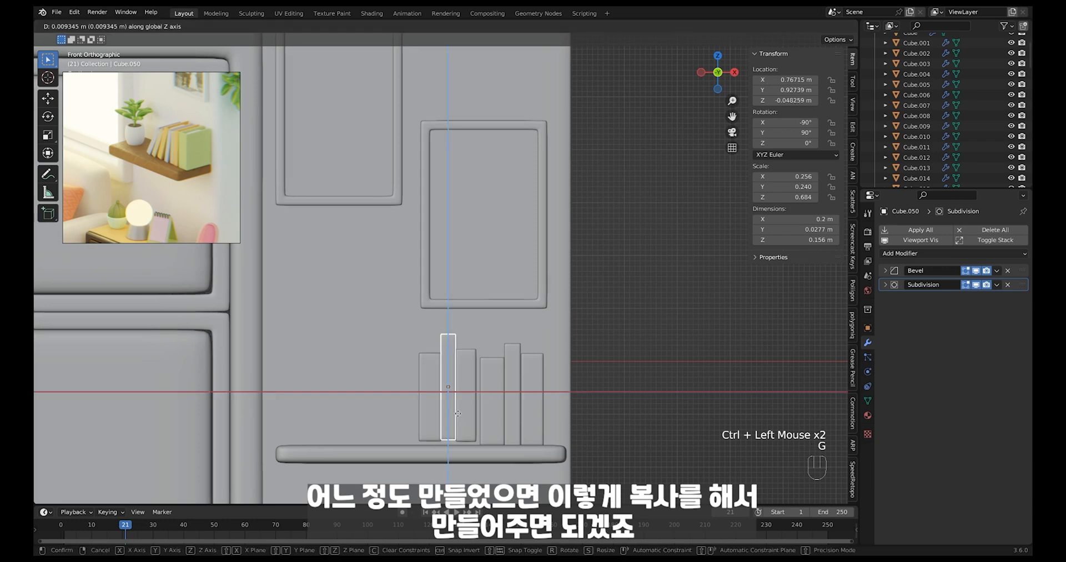
{"action": "left_click", "coordinate": [458, 420]}
Move the three copied books about 0.008 m along X against the row and lower them about 0.006 m onto the shelf
{"action": "left_click", "coordinate": [430, 400], "text": "ctrl"}
{"action": "left_click", "coordinate": [467, 400], "text": "ctrl"}
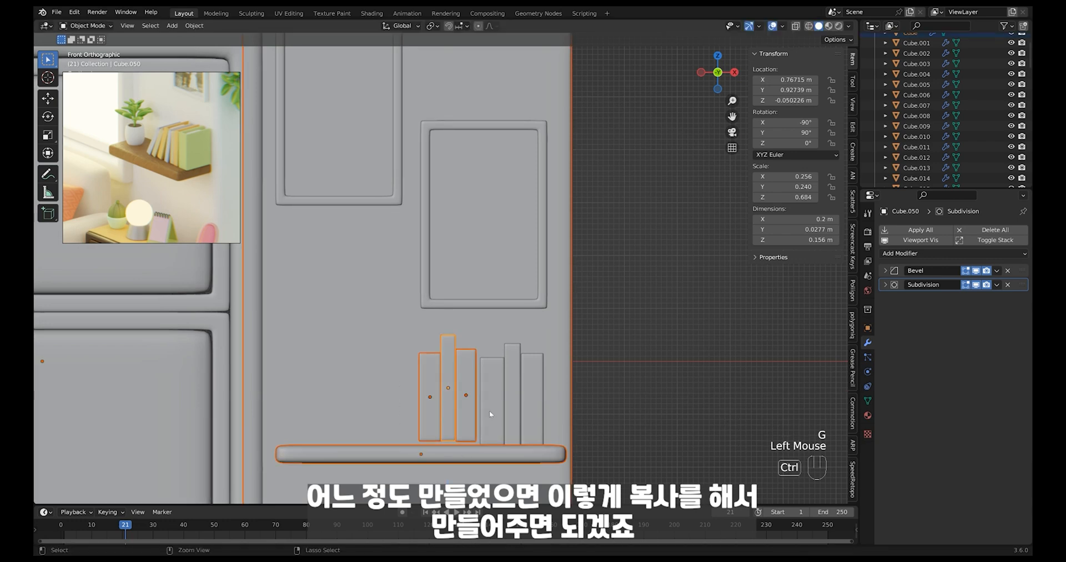
{"action": "key", "text": "g"}
{"action": "key", "text": "x"}
{"action": "left_click", "coordinate": [561, 433]}
{"action": "key", "text": "g"}
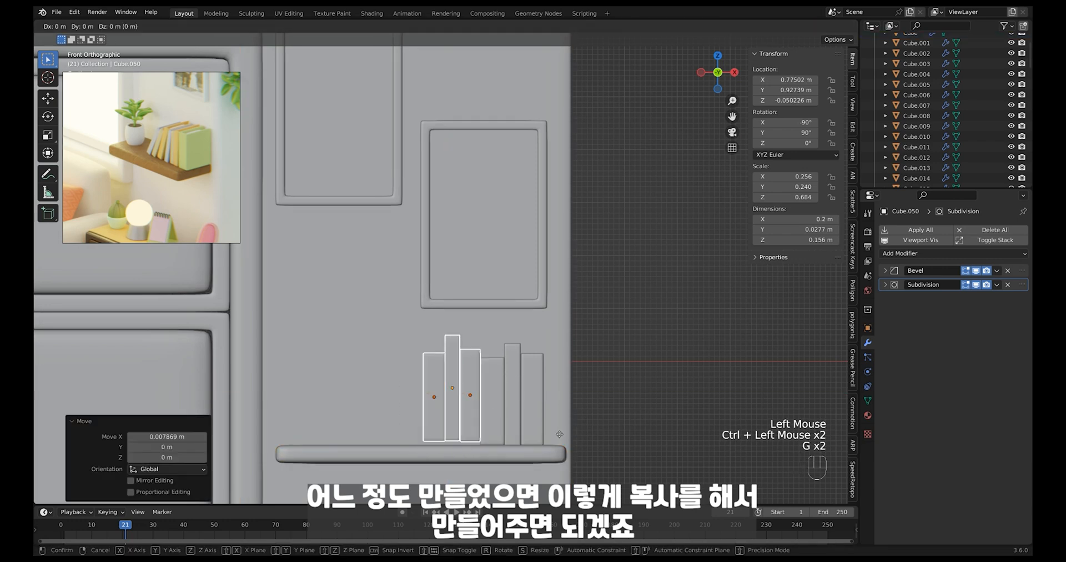
{"action": "key", "text": "z"}
{"action": "left_click", "coordinate": [561, 435]}
Take the tall thin copied book out of the row, moving its cover and pages about 0.321 m along X
{"action": "left_click", "coordinate": [591, 391]}
{"action": "middle_click_drag", "start_coordinate": [536, 357], "coordinate": [457, 359]}
{"action": "left_click", "coordinate": [457, 359]}
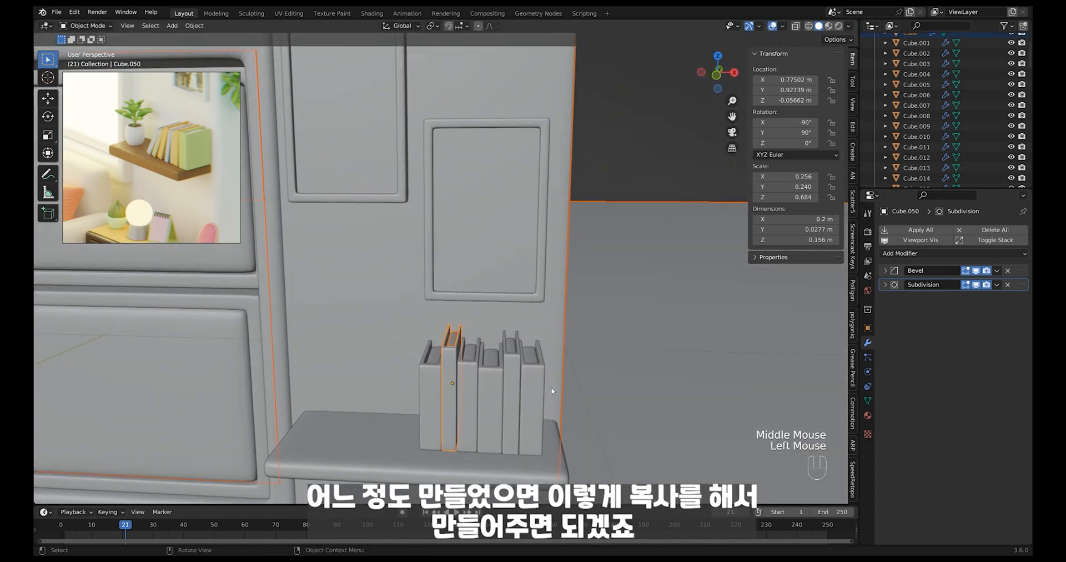
{"action": "double_click", "coordinate": [483, 350]}
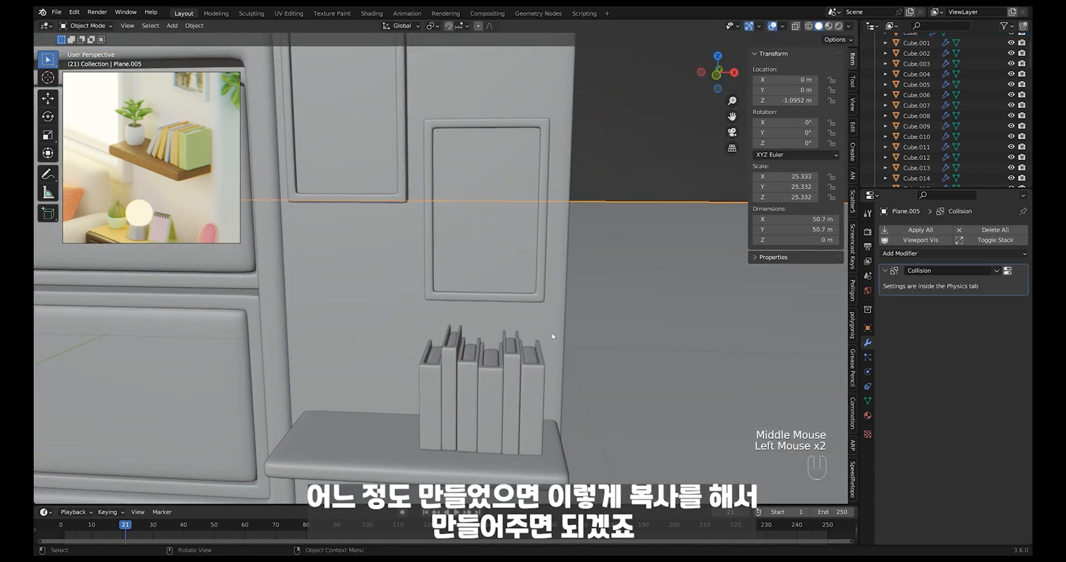
{"action": "middle_click_drag", "start_coordinate": [469, 333], "coordinate": [475, 346]}
{"action": "left_click", "coordinate": [451, 350]}
{"action": "left_click", "coordinate": [452, 327], "text": "shift"}
{"action": "middle_click_drag", "start_coordinate": [488, 304], "coordinate": [518, 371], "text": "ctrl"}
{"action": "key", "text": "g"}
{"action": "left_click", "coordinate": [574, 355]}
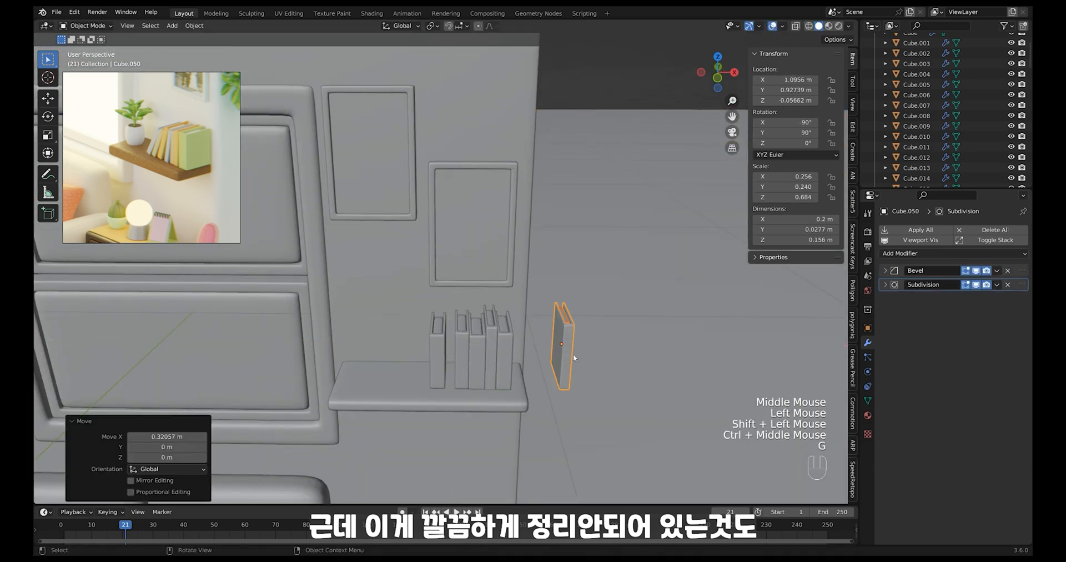
Move the first book about 0.231 m along negative X to the far end of the row
{"action": "left_click", "coordinate": [518, 416], "text": "ctrl"}
{"action": "key", "text": "g"}
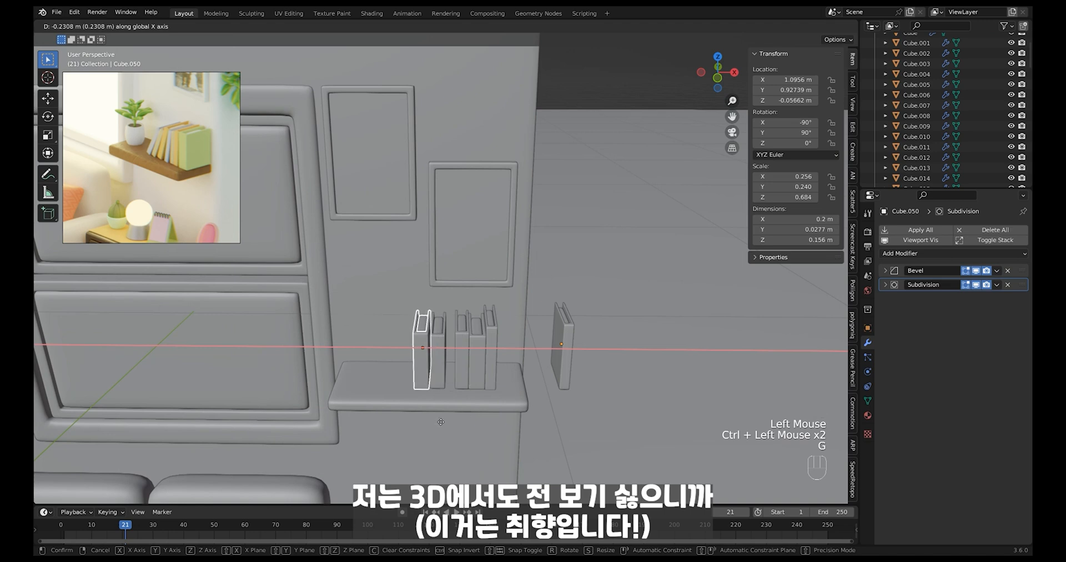
{"action": "left_click", "coordinate": [441, 422]}
Close the gap by moving the two leftmost books about 0.026 m along X, and place the tall thin book at the row's right end
{"action": "middle_click_drag", "start_coordinate": [441, 422], "coordinate": [405, 316], "text": "alt"}
{"action": "left_click", "coordinate": [404, 423], "text": "ctrl"}
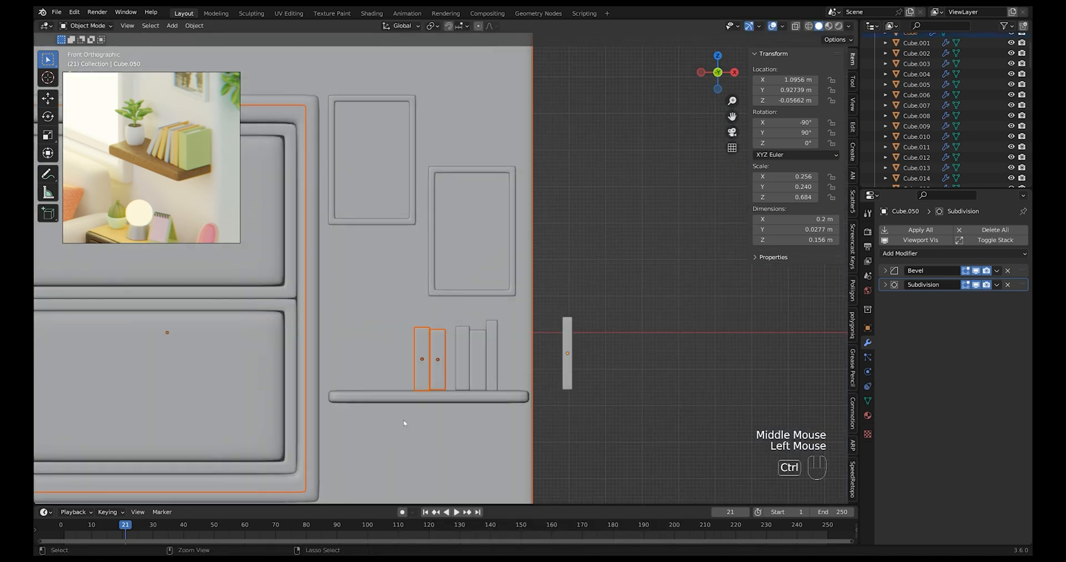
{"action": "left_click", "coordinate": [405, 423], "text": "ctrl"}
{"action": "key", "text": "g"}
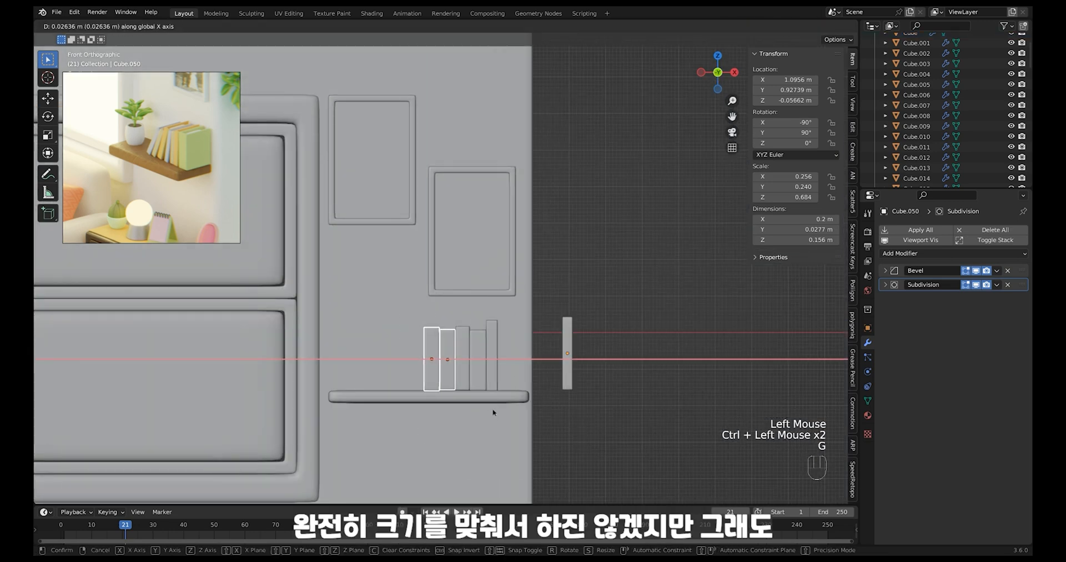
{"action": "left_click", "coordinate": [493, 413]}
{"action": "key", "text": "g"}
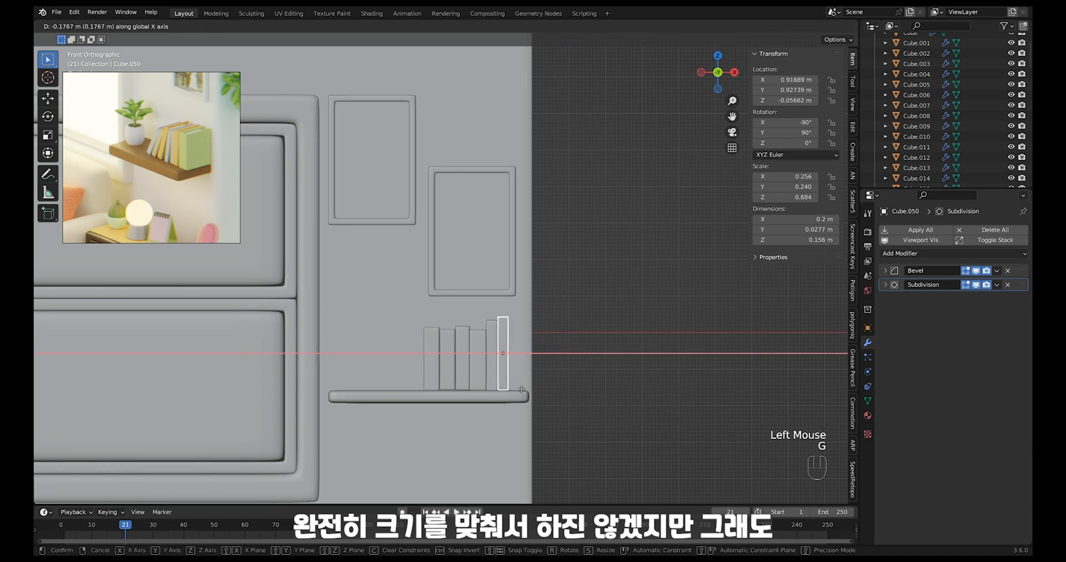
{"action": "left_click", "coordinate": [521, 389]}
Select the whole row of books without the picture frame and shelf, and move it about 0.027 m along X
{"action": "left_click", "coordinate": [553, 307]}
{"action": "left_click_drag", "start_coordinate": [554, 294], "coordinate": [384, 386]}
{"action": "left_click", "coordinate": [380, 405], "text": "ctrl"}
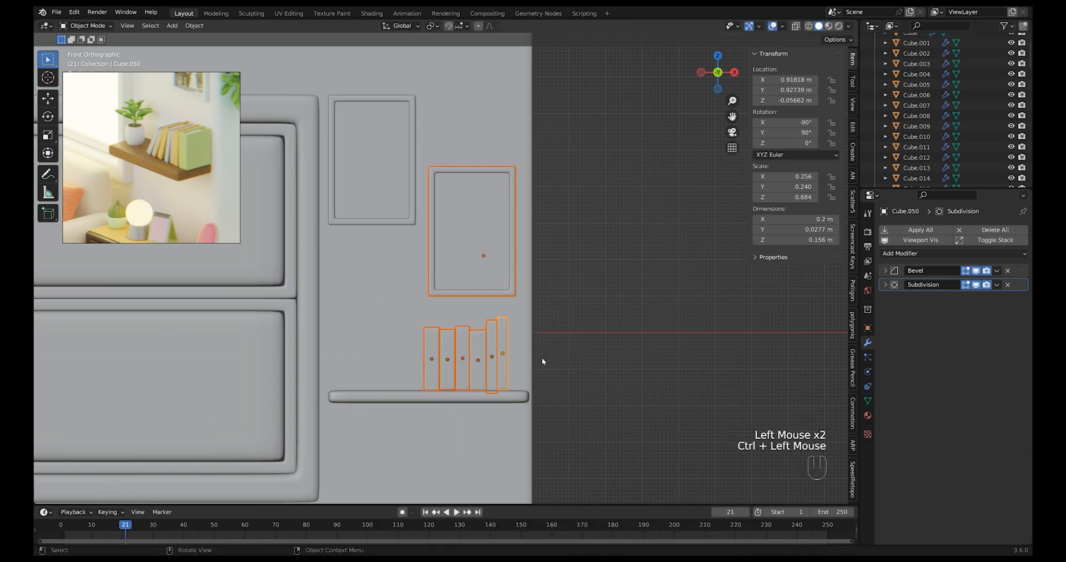
{"action": "key", "text": "g"}
{"action": "key", "text": "g"}
{"action": "key", "text": "x"}
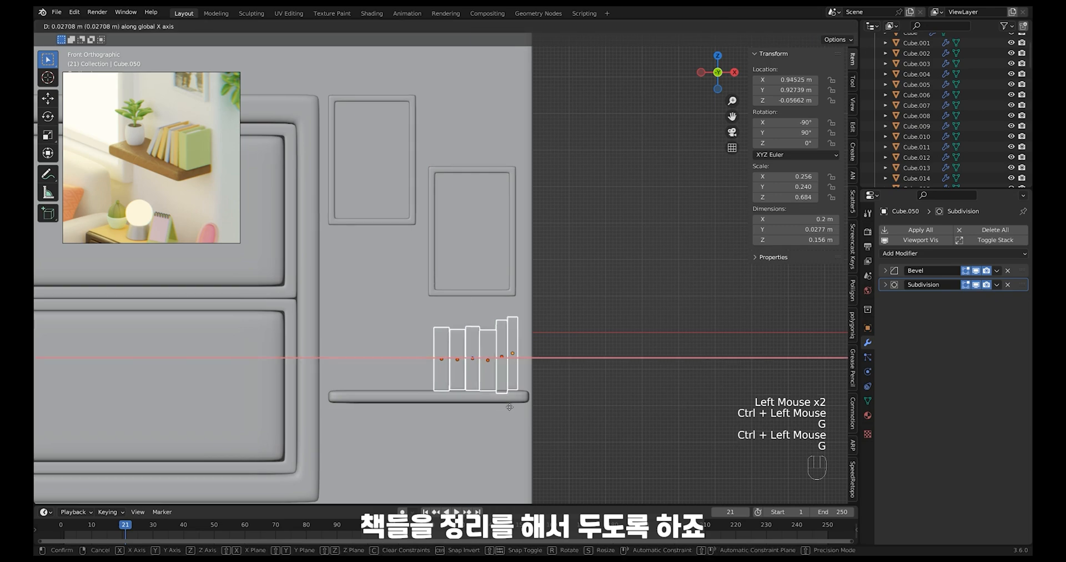
{"action": "left_click", "coordinate": [509, 411]}
{"action": "middle_click_drag", "start_coordinate": [572, 312], "coordinate": [547, 398]}
{"action": "left_click", "coordinate": [561, 352]}
{"action": "middle_click_drag", "start_coordinate": [547, 397], "coordinate": [554, 313], "text": "ctrl"}
{"action": "double_click", "coordinate": [491, 319]}
{"action": "middle_click_drag", "start_coordinate": [535, 373], "coordinate": [544, 336], "text": "ctrl"}
{"action": "key", "text": "g"}
{"action": "left_click", "coordinate": [607, 348]}
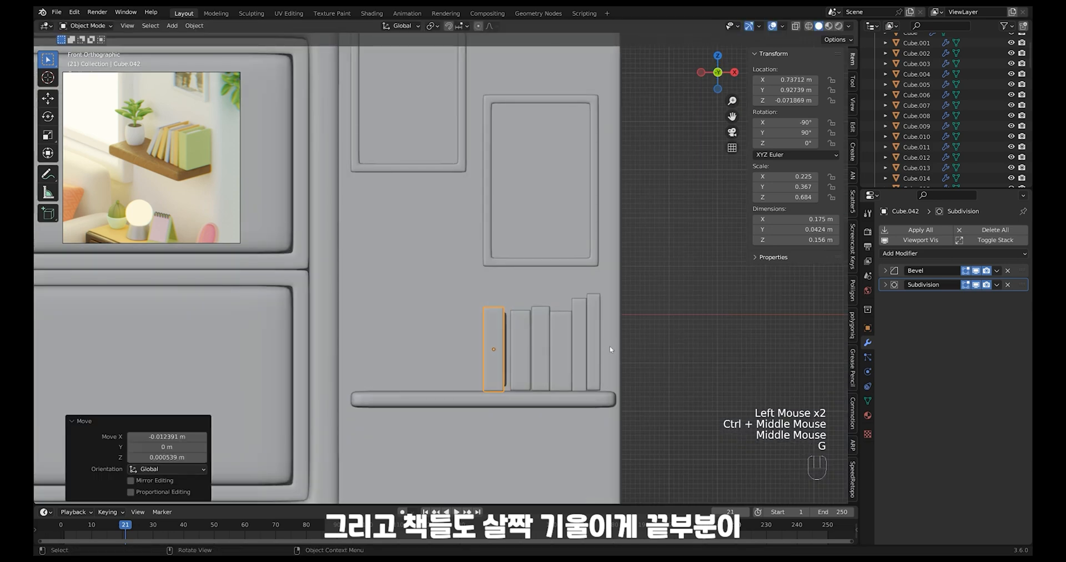
{"action": "key", "text": "ctrl+z"}
Move the leftmost book about 0.011 m along negative X, tilt it about 7.5° towards the row, and slide it slightly further out
{"action": "middle_click_drag", "start_coordinate": [516, 304], "coordinate": [541, 337]}
{"action": "key", "text": "g"}
{"action": "left_click", "coordinate": [590, 369]}
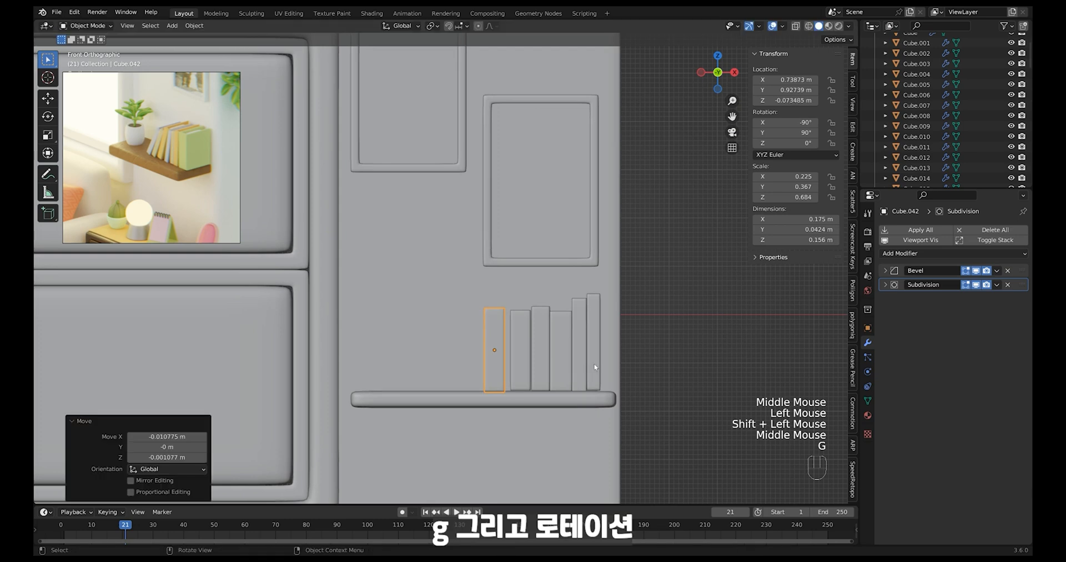
{"action": "key", "text": "r"}
{"action": "left_click", "coordinate": [618, 383]}
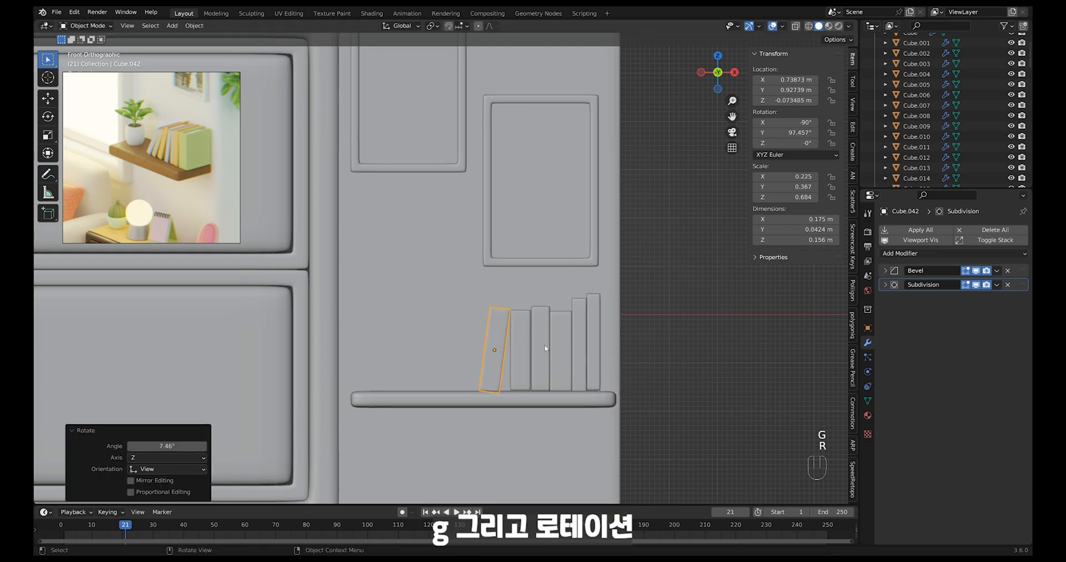
{"action": "key", "text": "g"}
{"action": "key", "text": "x"}
{"action": "left_click", "coordinate": [537, 361]}
Tilt the second book and move it so that it leans against the upright books
{"action": "left_click", "coordinate": [521, 326]}
{"action": "middle_click_drag", "start_coordinate": [521, 286], "coordinate": [521, 306]}
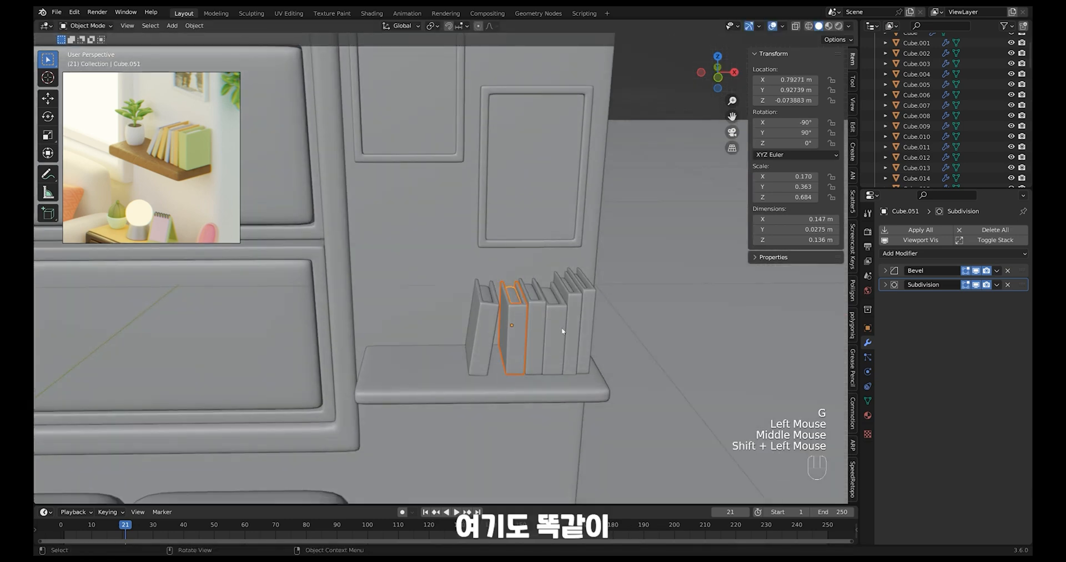
{"action": "middle_click_drag", "start_coordinate": [563, 332], "coordinate": [499, 320]}
{"action": "key", "text": "r"}
{"action": "left_click", "coordinate": [583, 343]}
{"action": "key", "text": "g"}
{"action": "left_click", "coordinate": [585, 346]}
Move the leftmost book about 0.016 m along X, tilt it about 7.8° more, and shift it back about 0.008 m
{"action": "middle_click_drag", "start_coordinate": [494, 306], "coordinate": [518, 320], "text": "alt"}
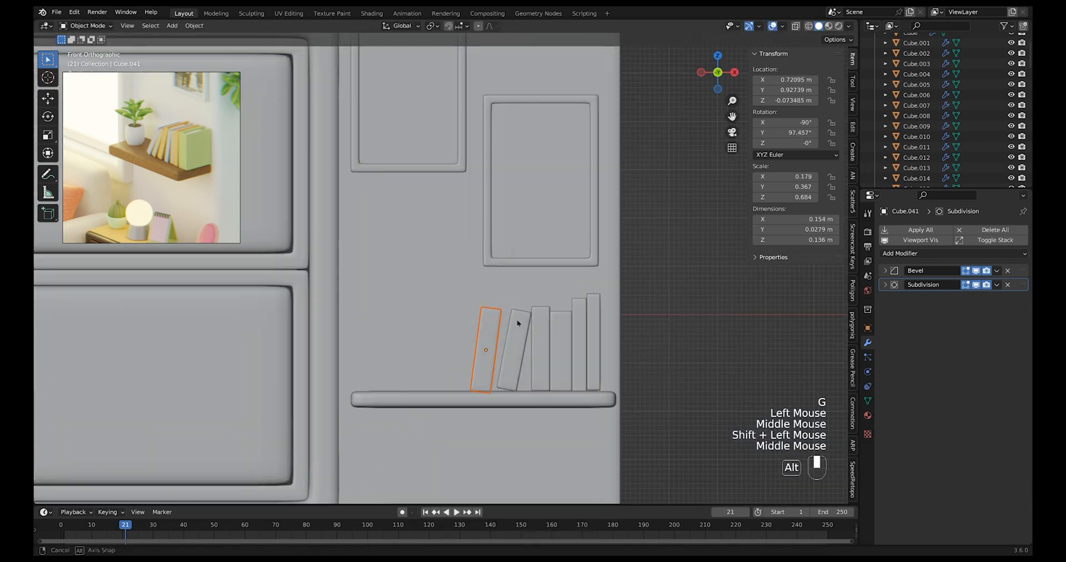
{"action": "key", "text": "g"}
{"action": "middle_click", "coordinate": [522, 323]}
{"action": "left_click", "coordinate": [530, 325]}
{"action": "key", "text": "r"}
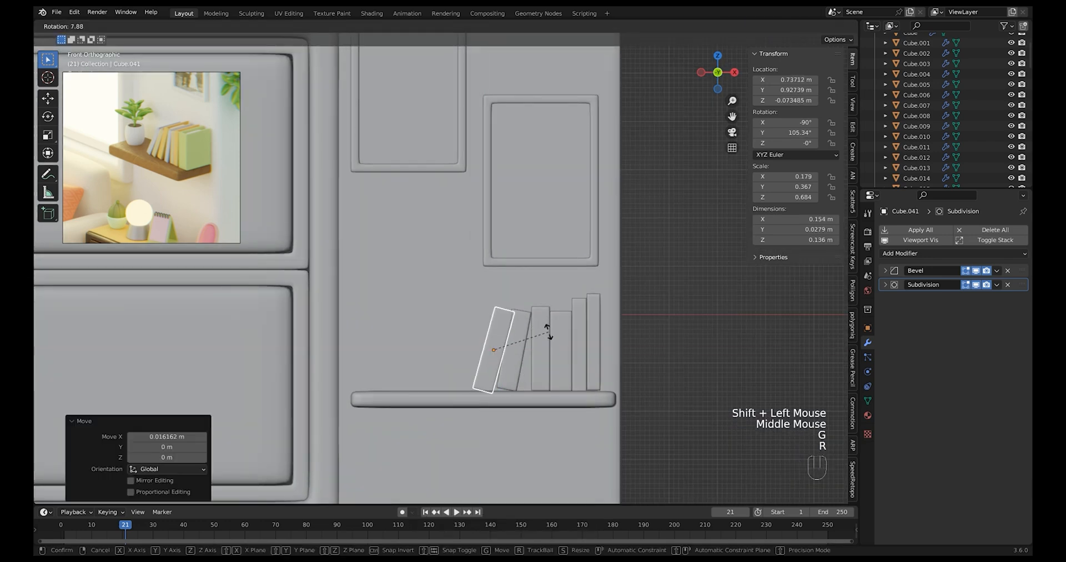
{"action": "left_click", "coordinate": [548, 331]}
{"action": "key", "text": "g"}
{"action": "left_click", "coordinate": [545, 332]}
Add a 16-vertex cylinder on the empty part of the shelf and scale it to about 0.115
{"action": "middle_click_drag", "start_coordinate": [631, 273], "coordinate": [583, 414], "text": "ctrl"}
{"action": "key", "text": "shift"}
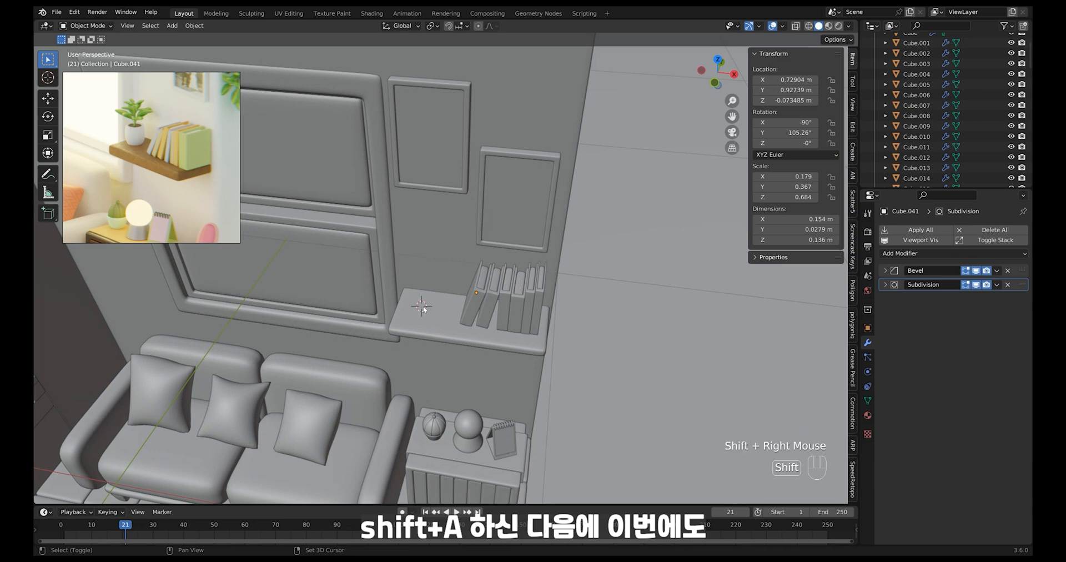
{"action": "key", "text": "shift+a"}
{"action": "mouse_move", "coordinate": [426, 311]}
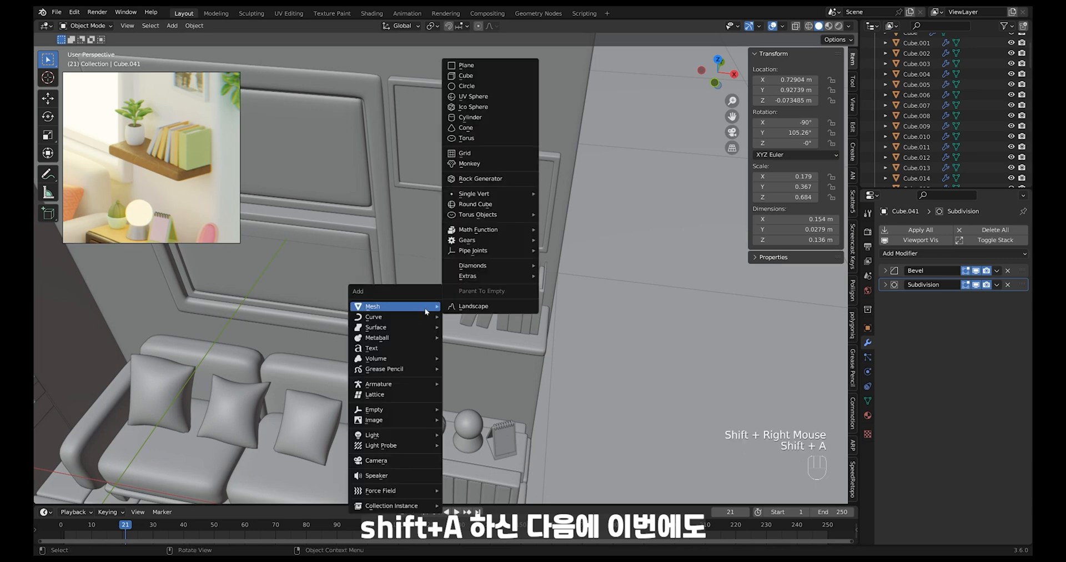
{"action": "left_click", "coordinate": [503, 117]}
{"action": "key", "text": "s"}
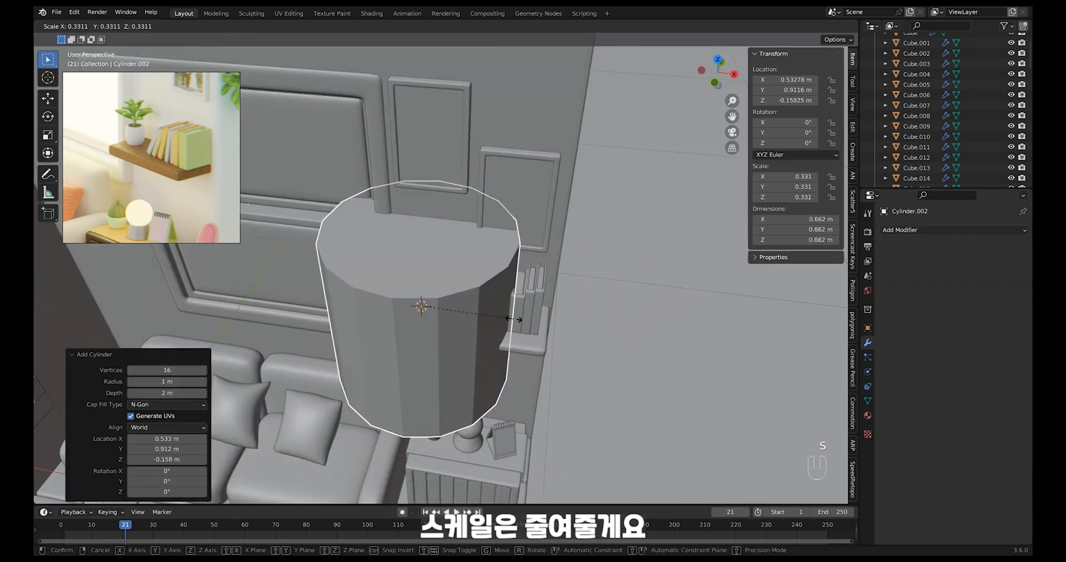
{"action": "left_click", "coordinate": [452, 312]}
Raise the cylinder onto the shelf, shift it about 0.028 m along X, and scale it down slightly
{"action": "middle_click_drag", "start_coordinate": [452, 312], "coordinate": [481, 368]}
{"action": "key", "text": "g"}
{"action": "left_click", "coordinate": [480, 333]}
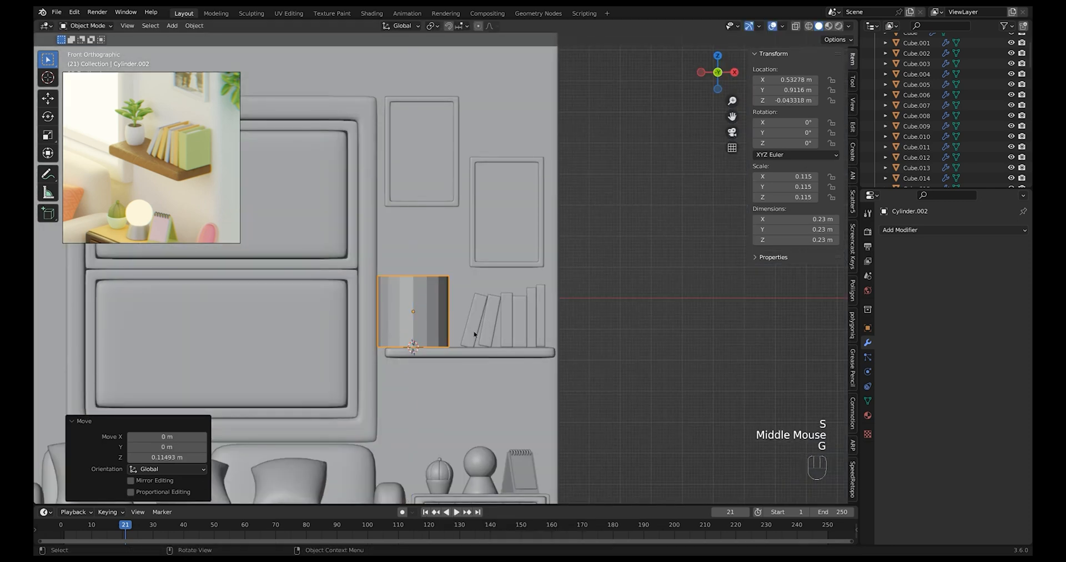
{"action": "key", "text": "g"}
{"action": "mouse_move", "coordinate": [481, 333]}
{"action": "middle_mouse_down"}
{"action": "mouse_move", "coordinate": [491, 333]}
{"action": "mouse_move", "coordinate": [476, 333]}
{"action": "middle_mouse_up"}
{"action": "left_click", "coordinate": [496, 334]}
{"action": "key", "text": "s"}
{"action": "left_click", "coordinate": [479, 331]}
{"action": "key", "text": "g"}
{"action": "left_click", "coordinate": [478, 327]}
{"action": "middle_click_drag", "start_coordinate": [477, 333], "coordinate": [475, 330], "text": "ctrl"}
Add a loop cut around the cylinder's middle, scale it by about 1.17, and bevel it 0.61 m wide with two segments
{"action": "key", "text": "Tab"}
{"action": "key", "text": "ctrl+r"}
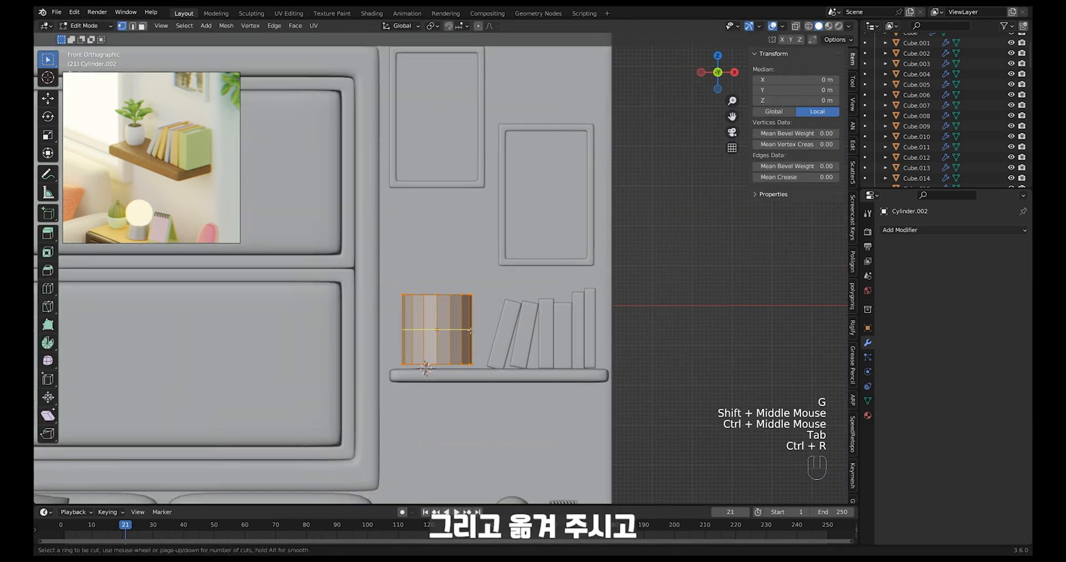
{"action": "left_click", "coordinate": [471, 331]}
{"action": "right_click", "coordinate": [472, 331]}
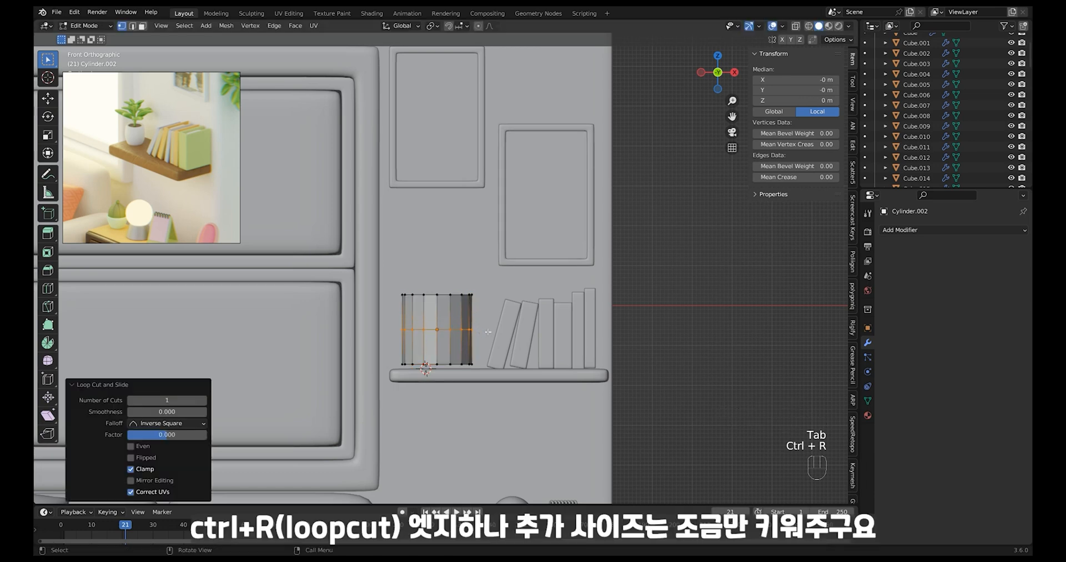
{"action": "key", "text": "s"}
{"action": "left_click", "coordinate": [496, 333]}
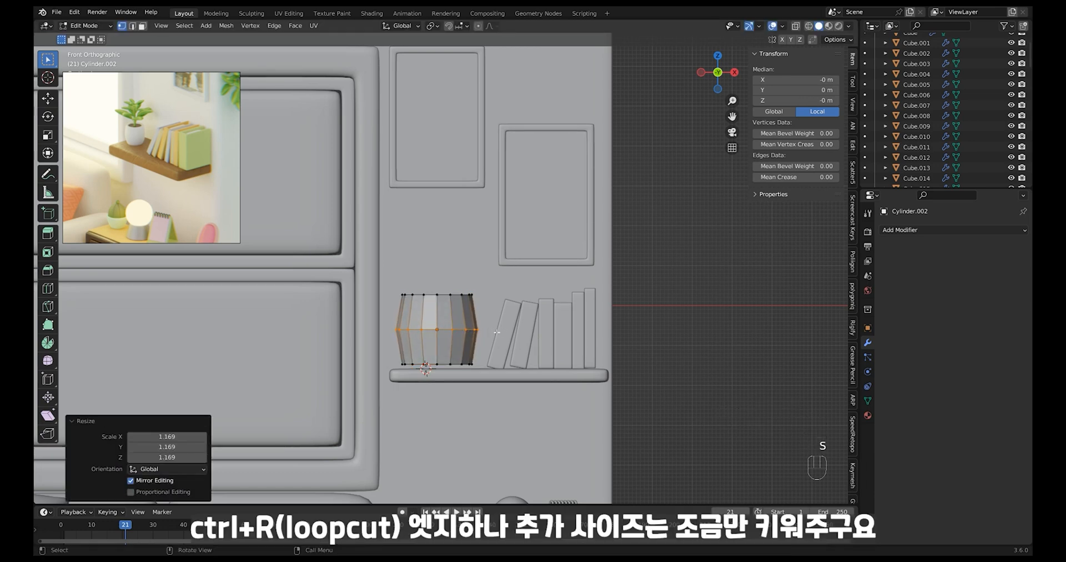
{"action": "key", "text": "ctrl+b"}
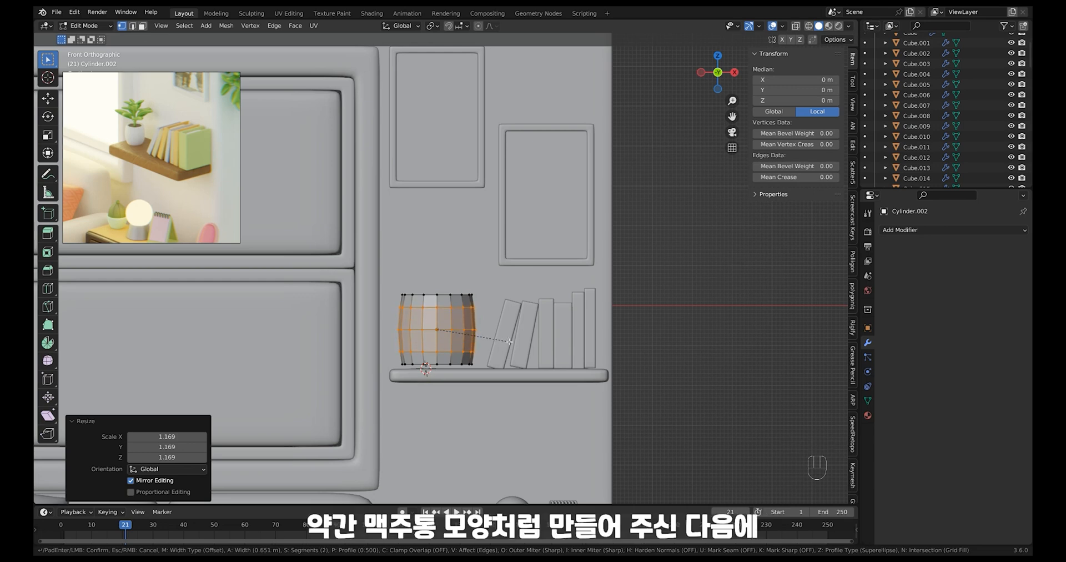
{"action": "left_click", "coordinate": [510, 342]}
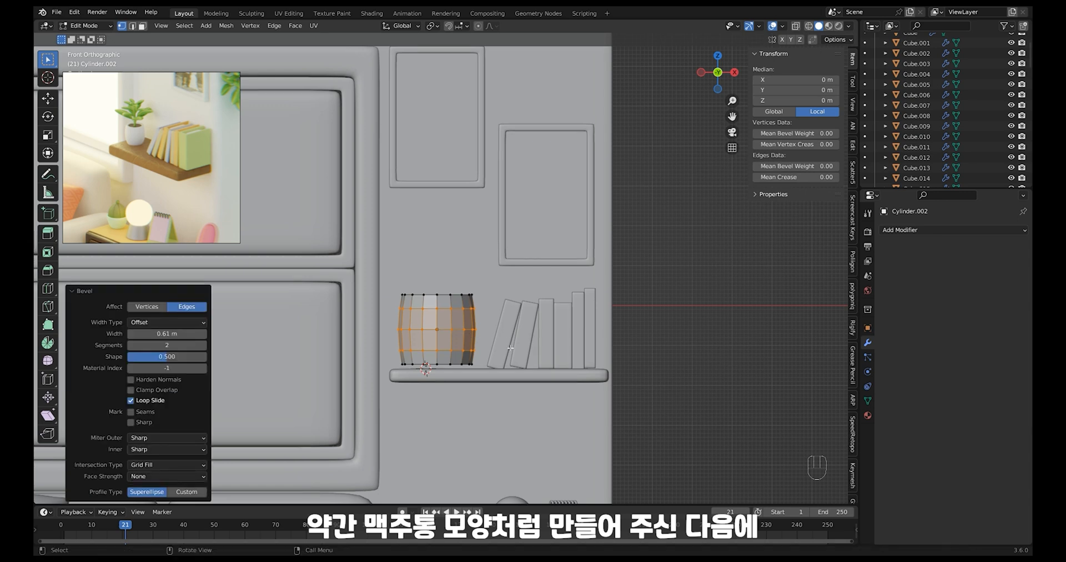
Scale the whole pot down to about 0.077 and lower it about 0.010 m towards the shelf
{"action": "key", "text": "Tab"}
{"action": "key", "text": "Tab"}
{"action": "key", "text": "Tab"}
{"action": "key", "text": "s"}
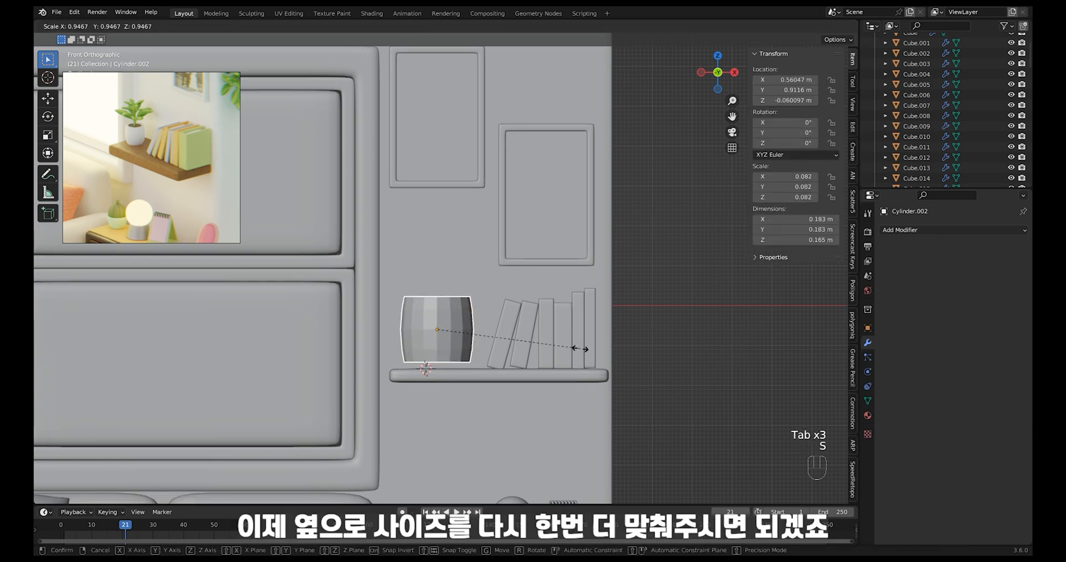
{"action": "left_click", "coordinate": [569, 351]}
{"action": "key", "text": "g"}
{"action": "left_click", "coordinate": [569, 353]}
Give the pot a level 1 Subdivision modifier and add supporting loop cuts near its top and bottom edges
{"action": "middle_click_drag", "start_coordinate": [525, 374], "coordinate": [570, 335], "text": "shift"}
{"action": "middle_click_drag", "start_coordinate": [569, 335], "coordinate": [555, 276], "text": "ctrl"}
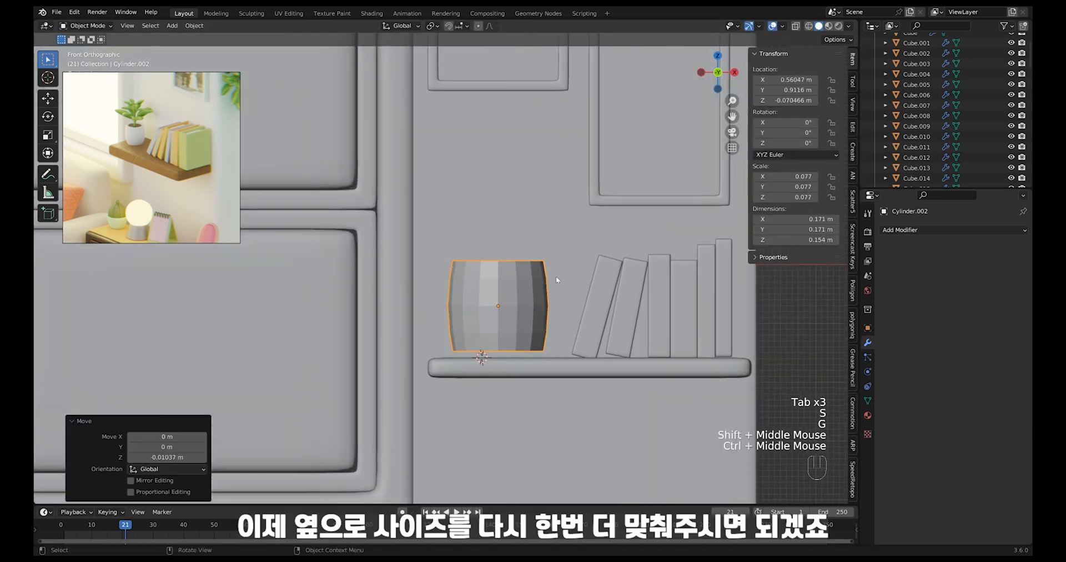
{"action": "key", "text": "ctrl+1"}
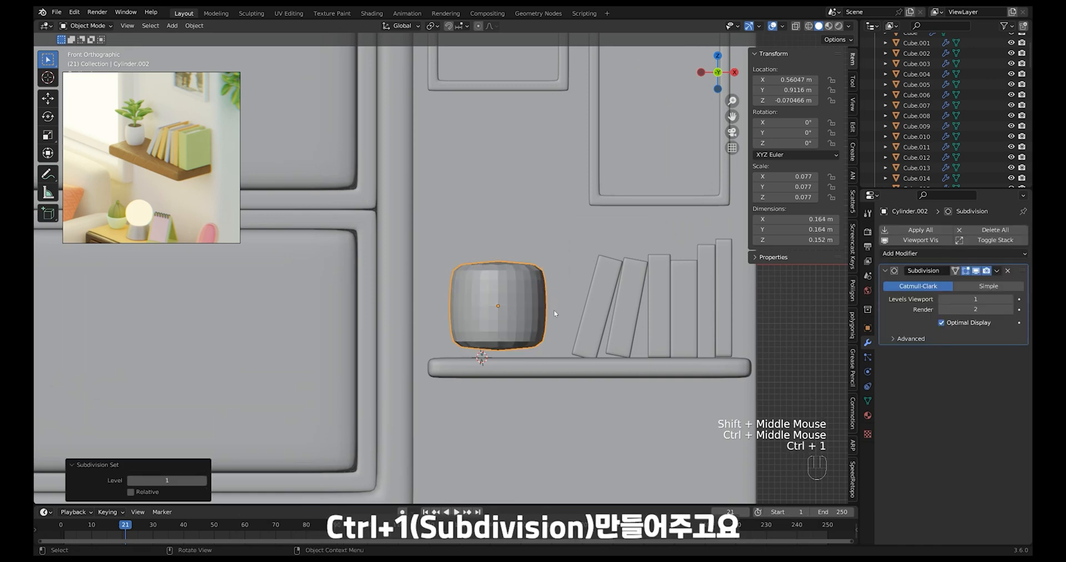
{"action": "key", "text": "Tab"}
{"action": "middle_click_drag", "start_coordinate": [544, 313], "coordinate": [555, 288], "text": "shift"}
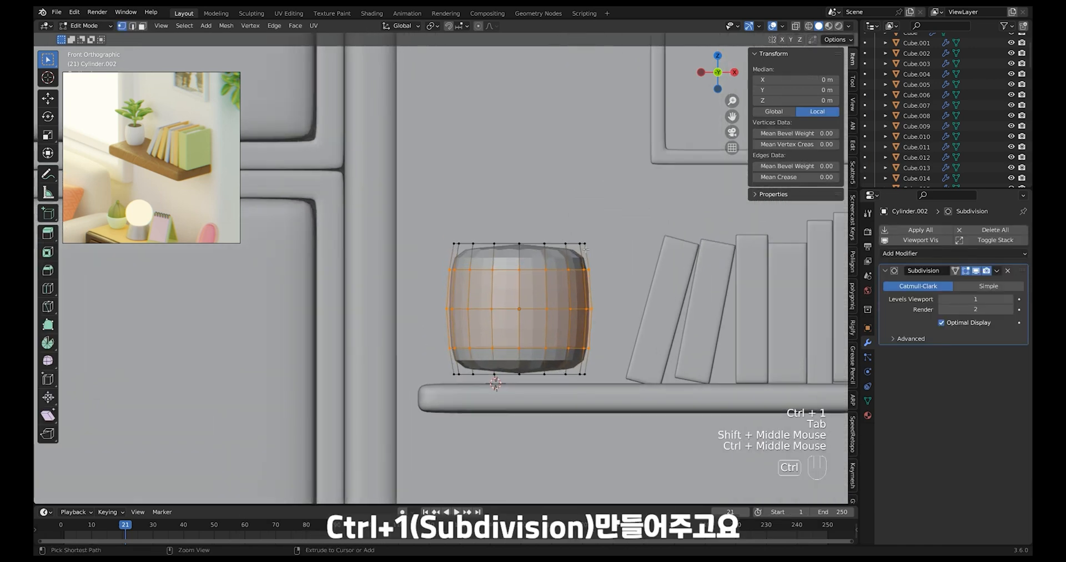
{"action": "key", "text": "ctrl+r"}
{"action": "left_click", "coordinate": [583, 289]}
{"action": "left_click", "coordinate": [588, 244]}
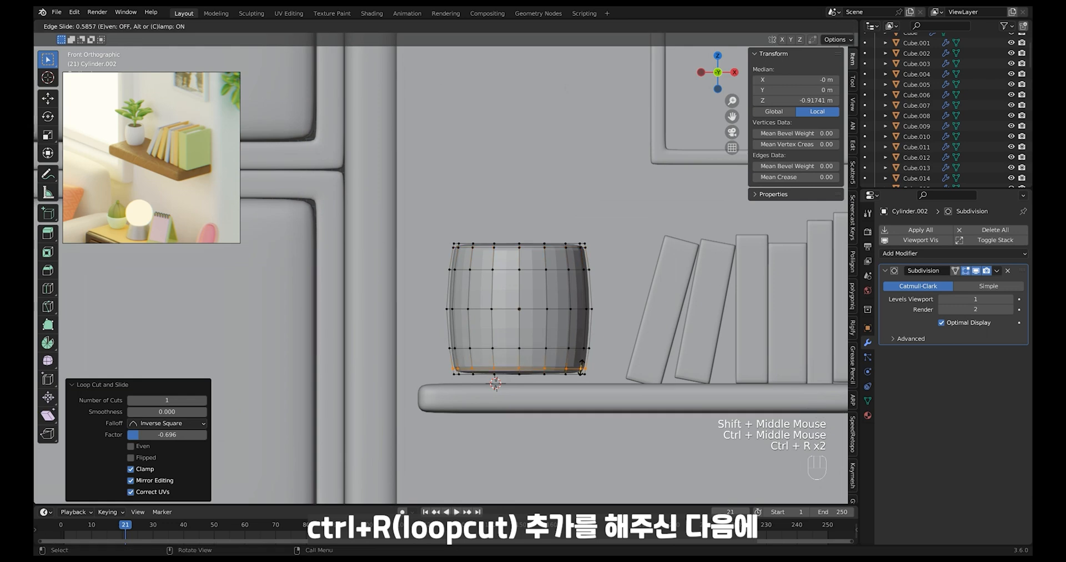
Inset the pot's bottom face by about 0.19 m
{"action": "middle_click_drag", "start_coordinate": [581, 360], "coordinate": [627, 383]}
{"action": "key", "text": "3"}
{"action": "left_click", "coordinate": [548, 381]}
{"action": "key", "text": "i"}
{"action": "left_click", "coordinate": [637, 343]}
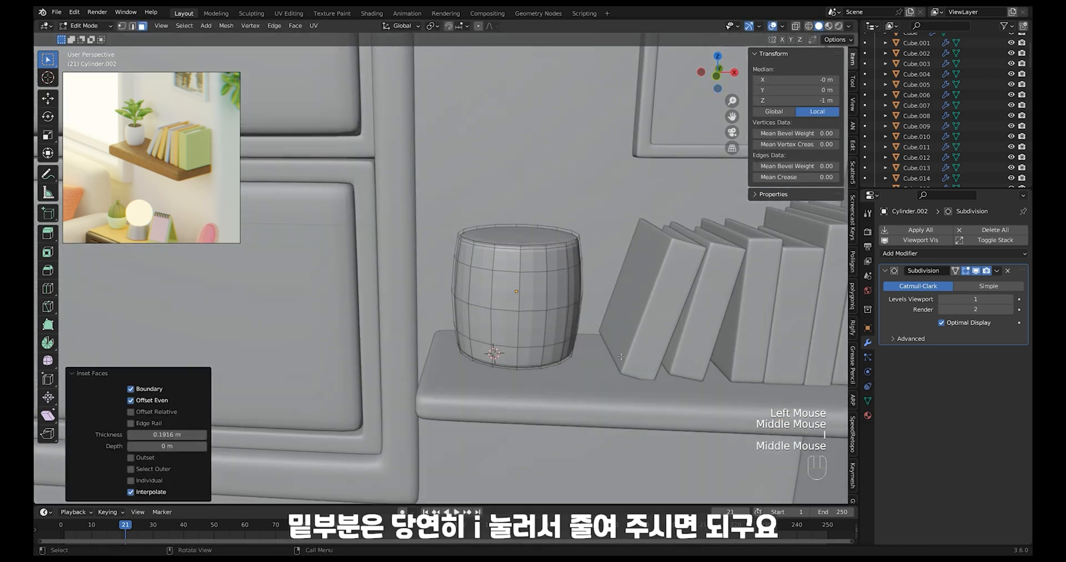
Inset the pot's top face about 0.20 m and extrude it down twice, by about 0.025 m and 0.059 m
{"action": "left_click", "coordinate": [534, 236]}
{"action": "middle_click_drag", "start_coordinate": [578, 245], "coordinate": [577, 267]}
{"action": "key", "text": "i"}
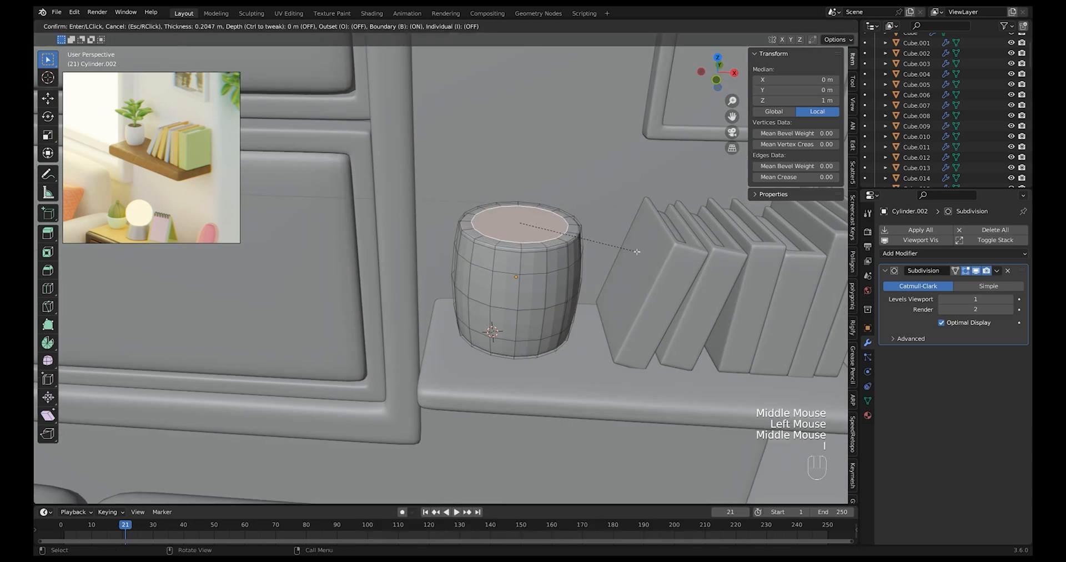
{"action": "left_click", "coordinate": [637, 251]}
{"action": "key", "text": "e"}
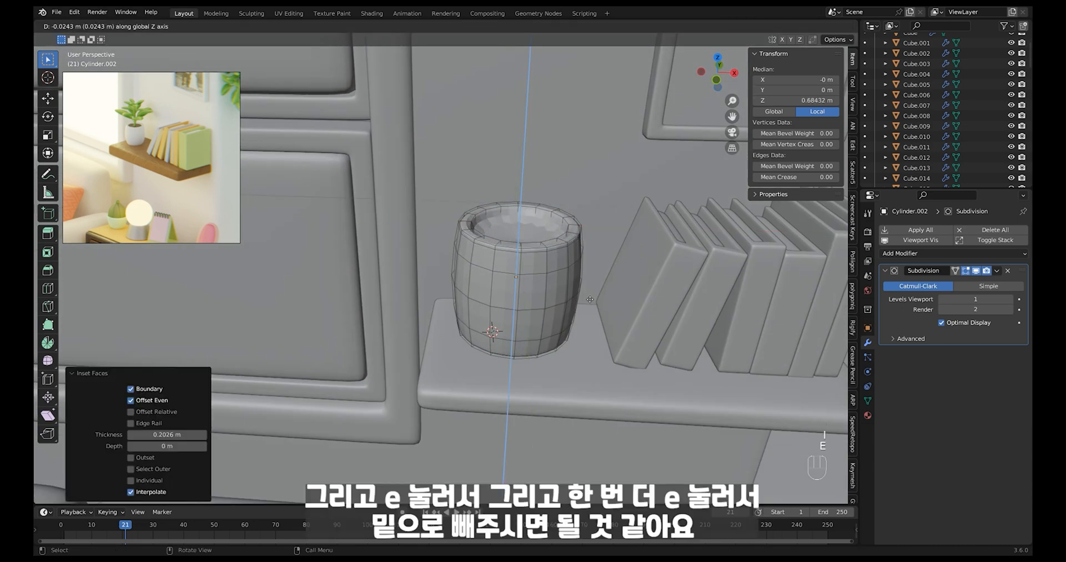
{"action": "left_click", "coordinate": [590, 300]}
{"action": "key", "text": "e"}
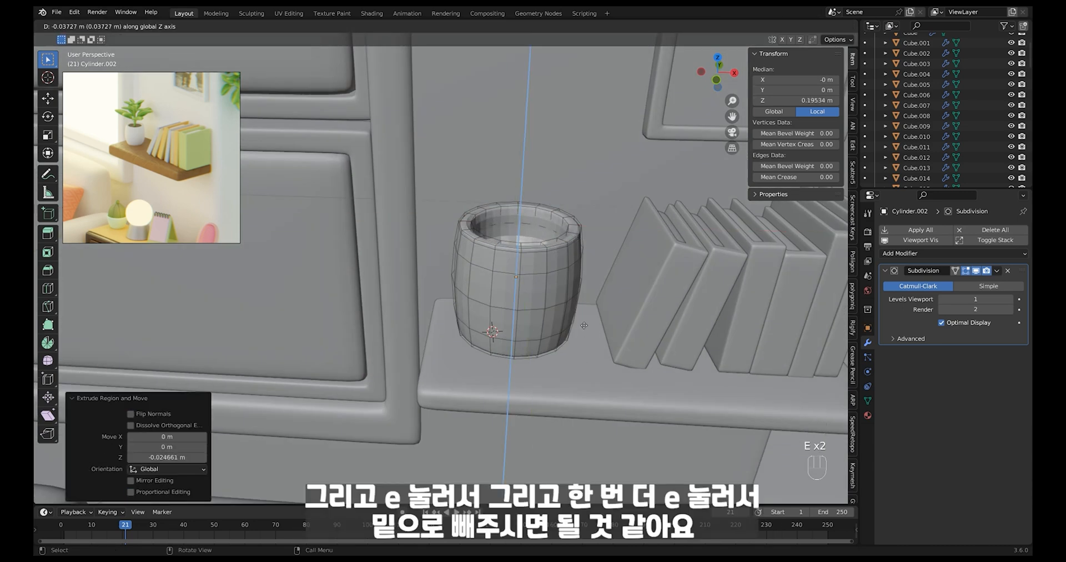
{"action": "left_click", "coordinate": [583, 340]}
Duplicate the pot's inner bottom face in place and separate it into its own object for the soil
{"action": "middle_click_drag", "start_coordinate": [583, 339], "coordinate": [600, 272]}
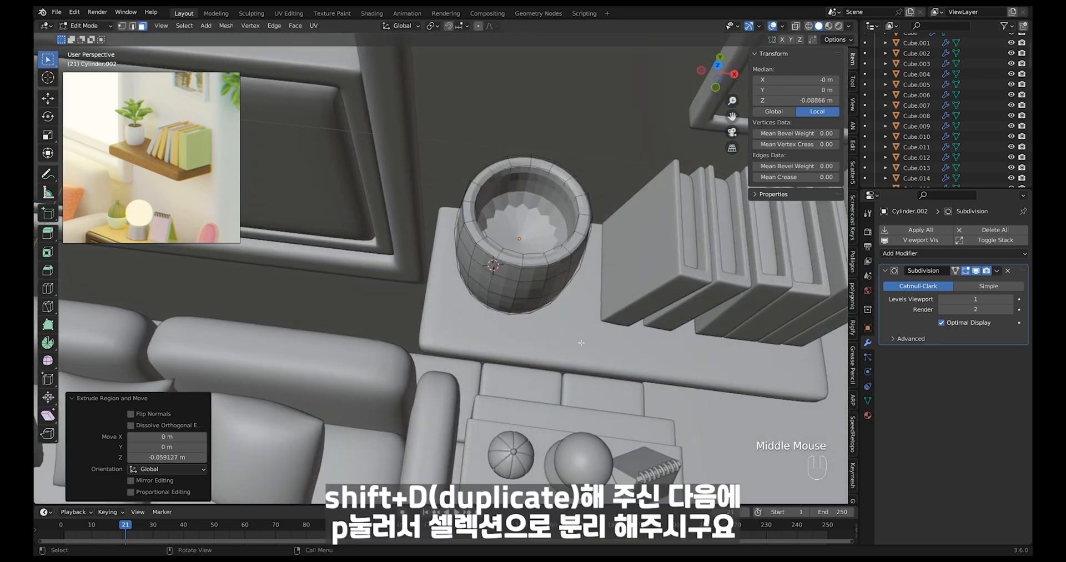
{"action": "key", "text": "shift+d"}
{"action": "right_click", "coordinate": [590, 301]}
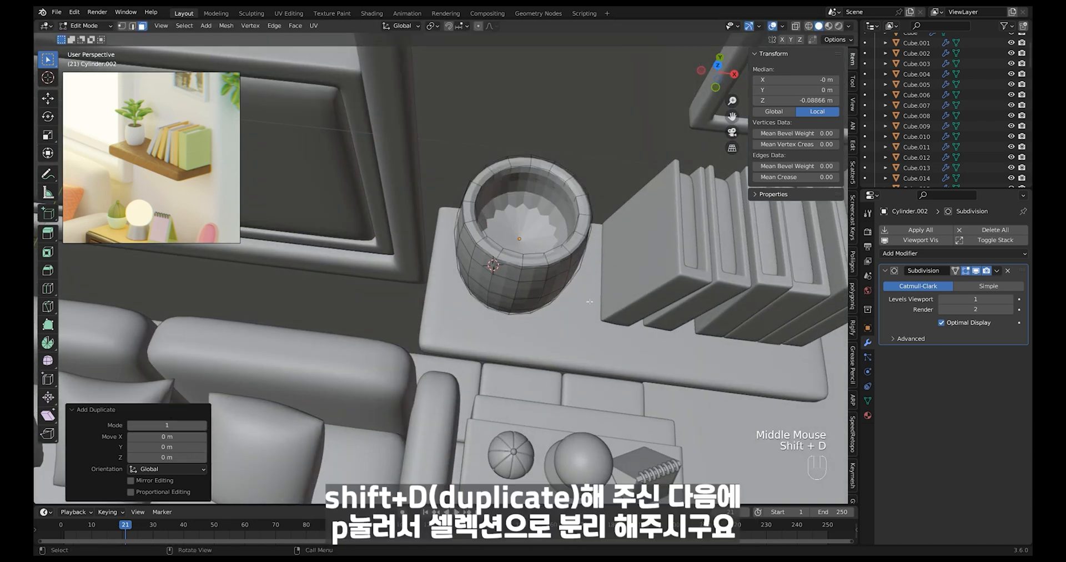
{"action": "key", "text": "p"}
{"action": "left_click", "coordinate": [583, 332]}
Raise the separated soil disc about 0.066 m along Z to just below the pot's rim and scale it by about 1.04
{"action": "mouse_move", "coordinate": [583, 332]}
{"action": "middle_mouse_down"}
{"action": "mouse_move", "coordinate": [574, 349]}
{"action": "mouse_move", "coordinate": [564, 335]}
{"action": "middle_mouse_up"}
{"action": "key", "text": "alt+z"}
{"action": "key", "text": "g"}
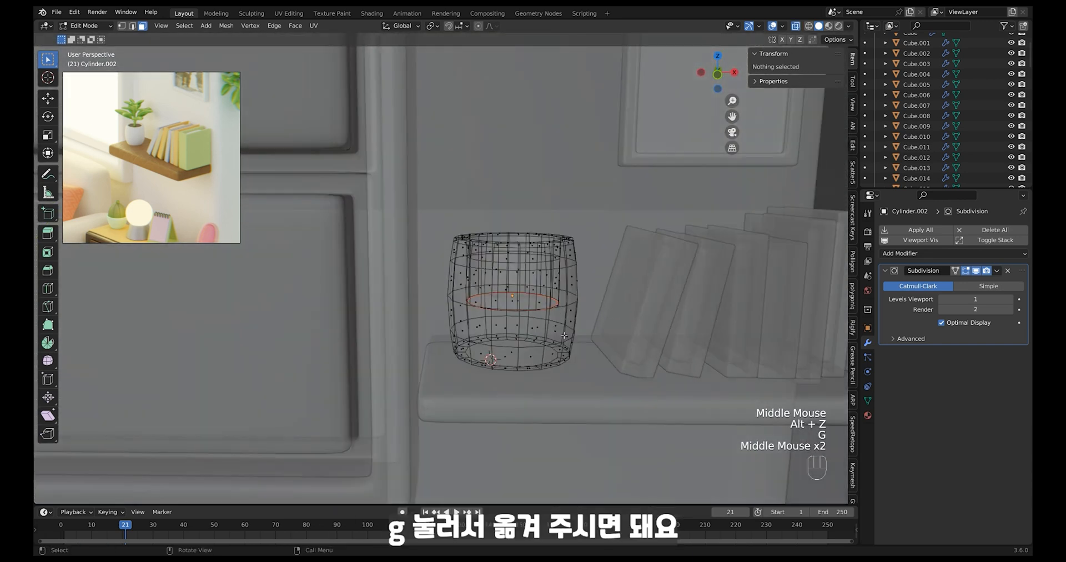
{"action": "key", "text": "Tab"}
{"action": "left_click", "coordinate": [556, 304]}
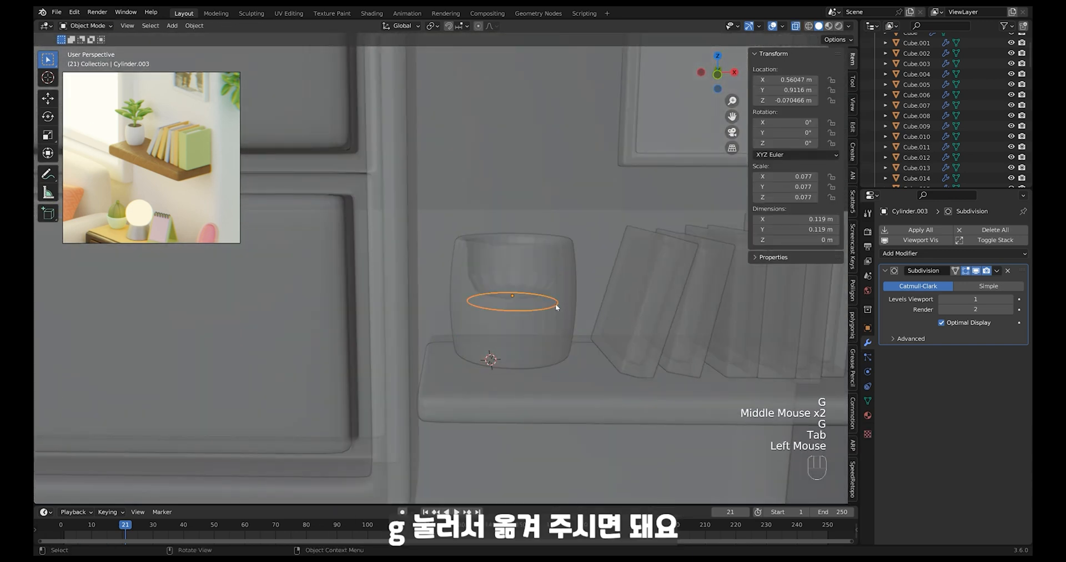
{"action": "key", "text": "g"}
{"action": "key", "text": "z"}
{"action": "left_click", "coordinate": [559, 272]}
{"action": "key", "text": "alt+z"}
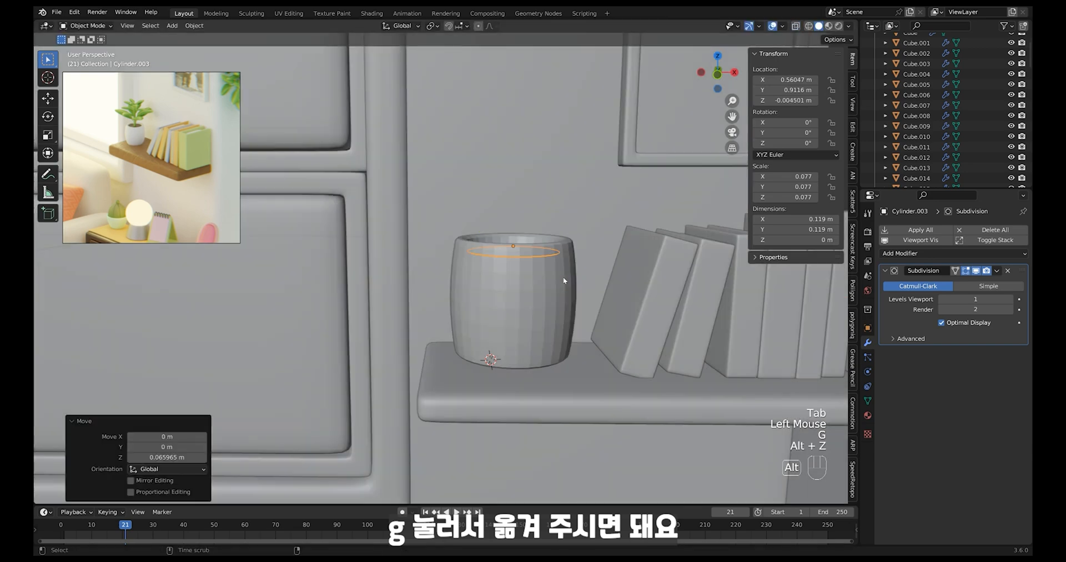
{"action": "middle_click_drag", "start_coordinate": [564, 281], "coordinate": [561, 309]}
{"action": "key", "text": "s"}
{"action": "left_click", "coordinate": [578, 295]}
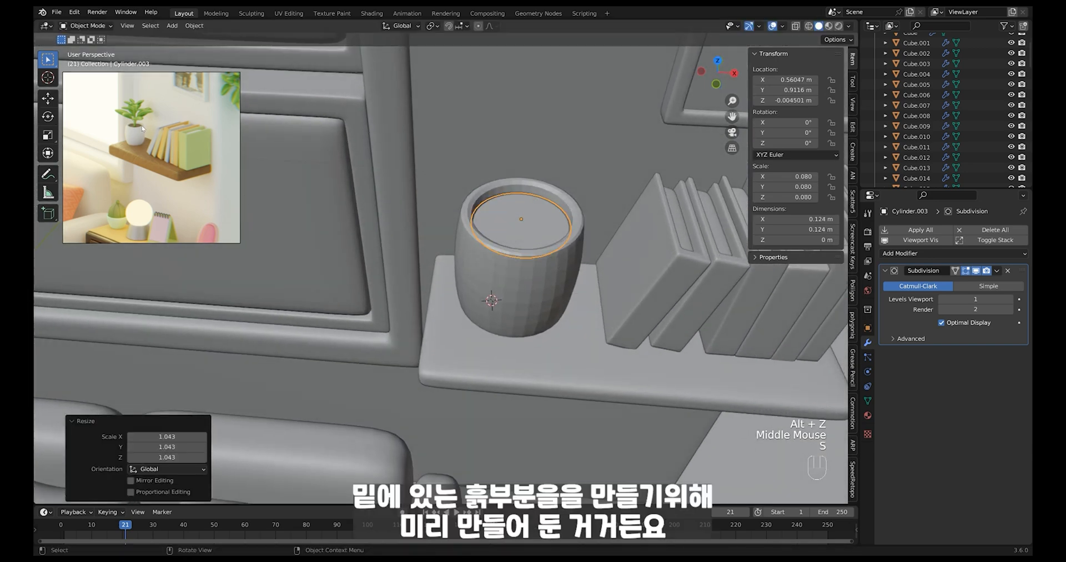
Shade the pot smooth and add supporting edge loops around its rim
{"action": "middle_click_drag", "start_coordinate": [552, 242], "coordinate": [549, 177]}
{"action": "left_click", "coordinate": [600, 259]}
{"action": "right_click", "coordinate": [601, 261]}
{"action": "left_click", "coordinate": [597, 259]}
{"action": "left_click", "coordinate": [552, 294]}
{"action": "key", "text": "Tab"}
{"action": "key", "text": "ctrl+r"}
{"action": "left_click", "coordinate": [549, 172]}
{"action": "left_click", "coordinate": [549, 169]}
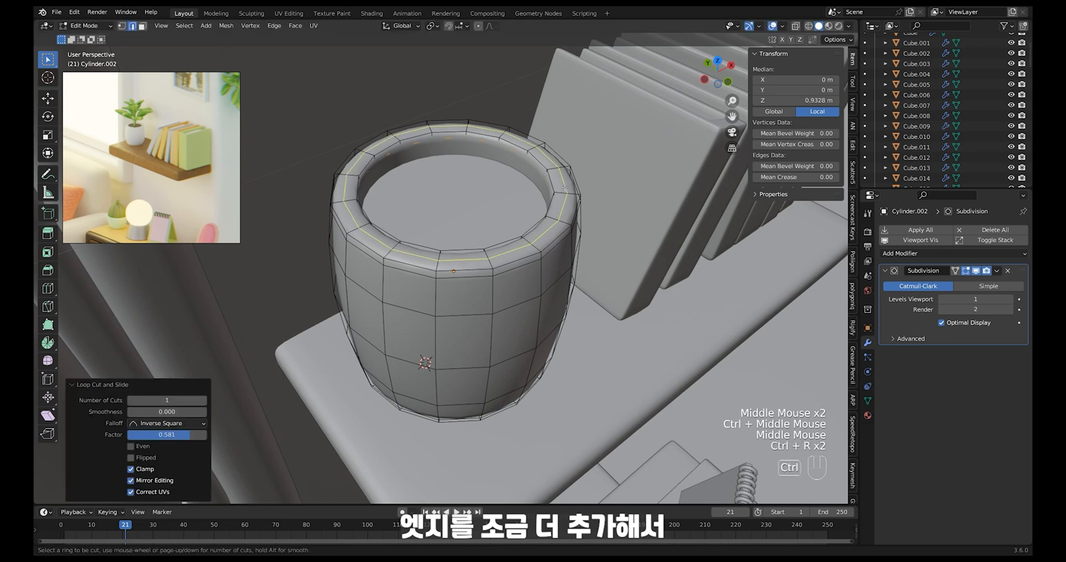
{"action": "key", "text": "ctrl+r"}
{"action": "left_click", "coordinate": [558, 189]}
{"action": "left_click", "coordinate": [555, 188]}
{"action": "key", "text": "ctrl+r"}
{"action": "left_click", "coordinate": [563, 205]}
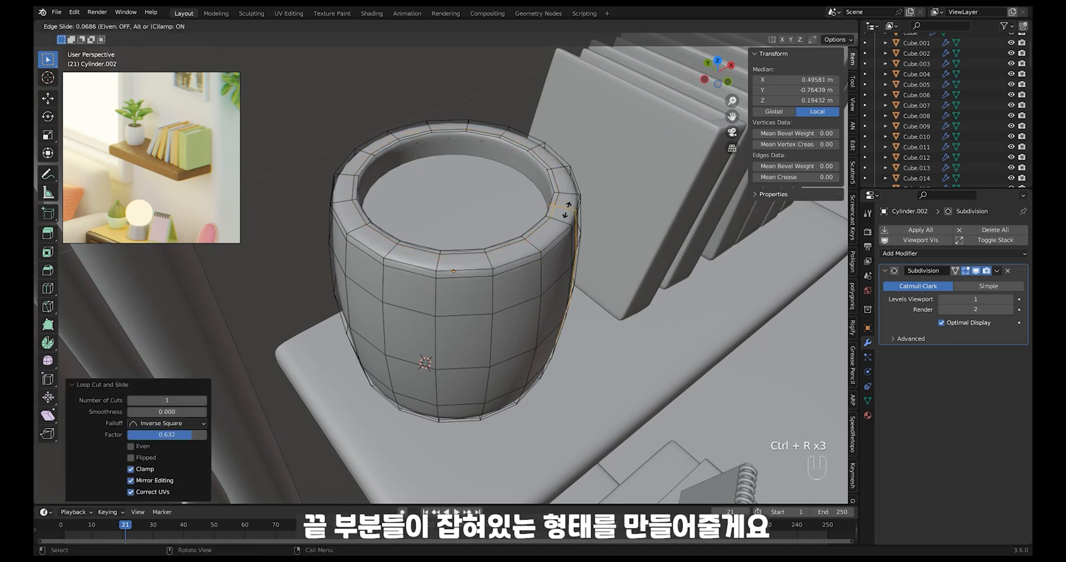
{"action": "right_click", "coordinate": [566, 201]}
{"action": "left_click", "coordinate": [567, 195]}
{"action": "key", "text": "ctrl+z"}
{"action": "key", "text": "ctrl+r"}
{"action": "key", "text": "ctrl+z"}
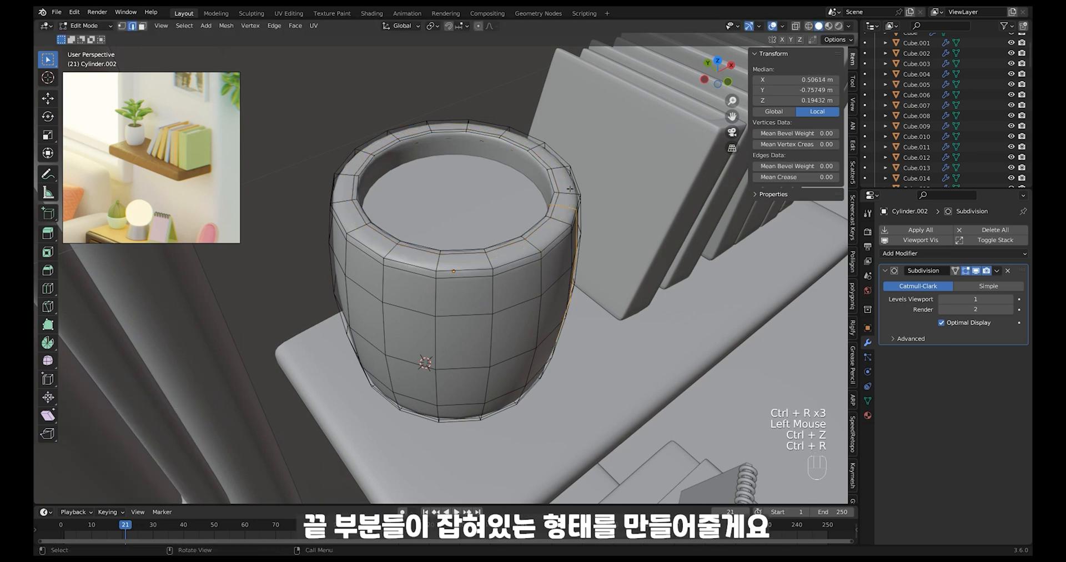
Finish editing the pot mesh and lower the pot about 0.011 m along Z so it rests on the shelf
{"action": "key", "text": "ctrl+r"}
{"action": "key", "text": "Tab"}
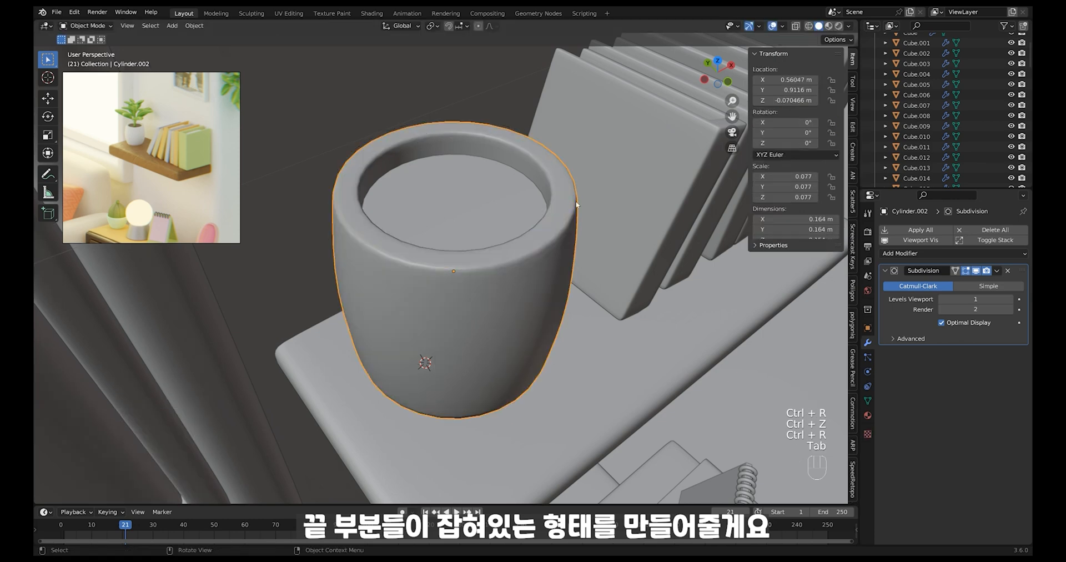
{"action": "middle_click_drag", "start_coordinate": [565, 190], "coordinate": [559, 336]}
{"action": "middle_click_drag", "start_coordinate": [559, 337], "coordinate": [541, 371], "text": "shift"}
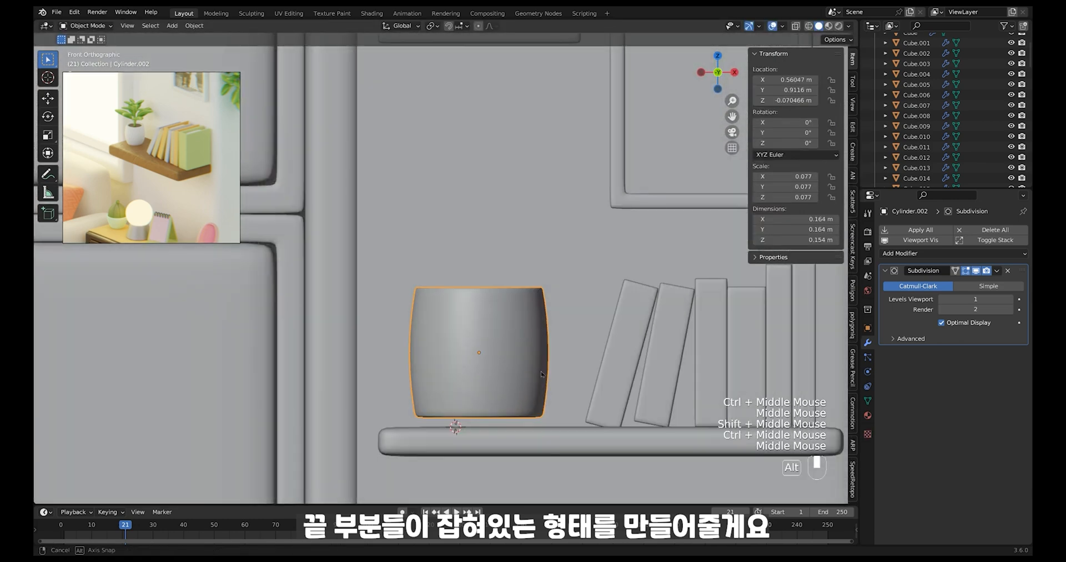
{"action": "key", "text": "g"}
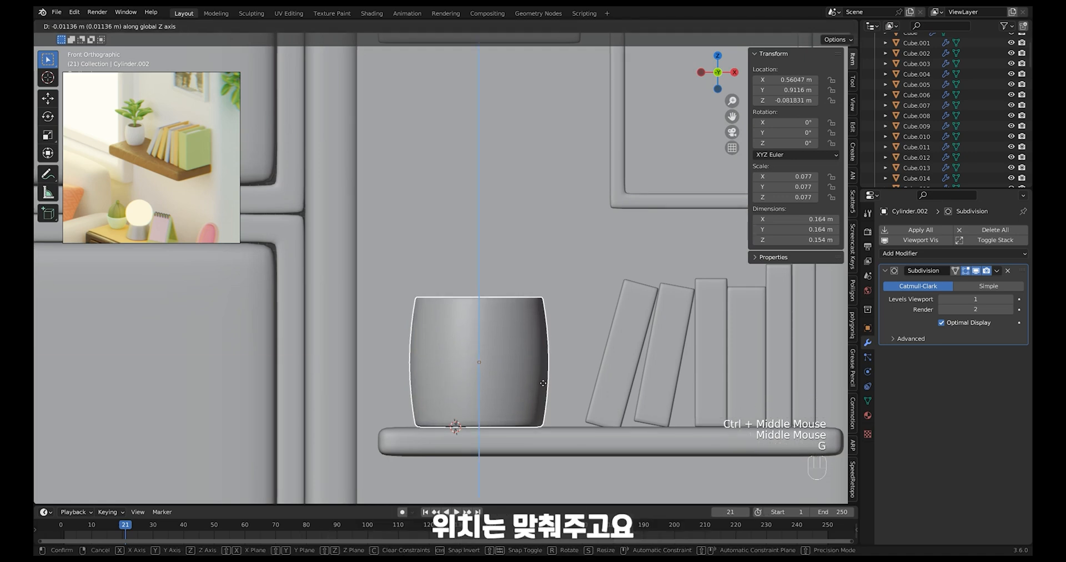
{"action": "left_click", "coordinate": [547, 373]}
Move the soil disc about -0.007 m along Y inside the pot and snap the 3D cursor to it
{"action": "middle_click_drag", "start_coordinate": [546, 373], "coordinate": [558, 367]}
{"action": "left_click", "coordinate": [559, 367]}
{"action": "left_click", "coordinate": [505, 281]}
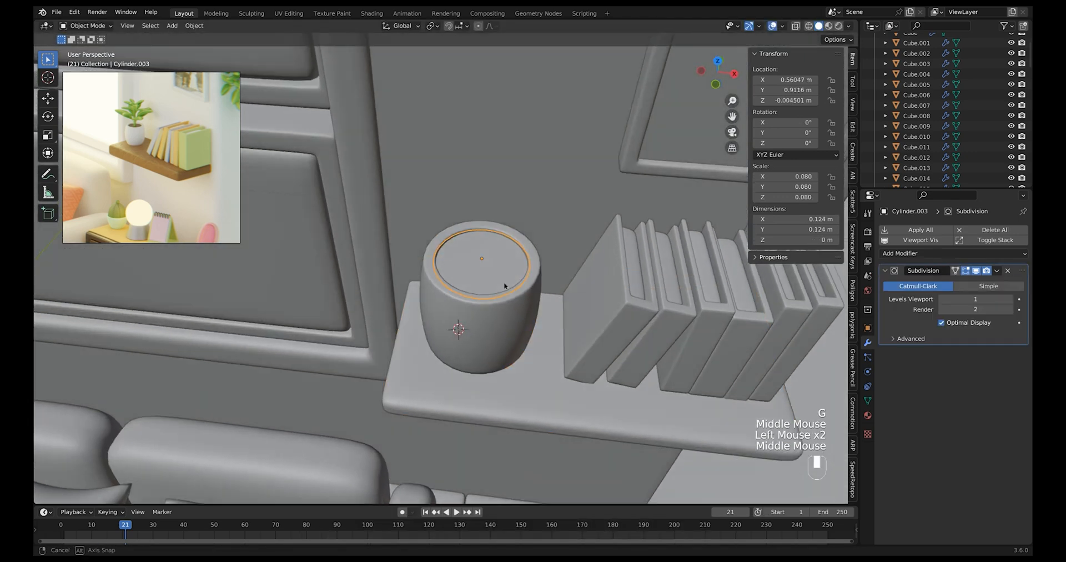
{"action": "middle_click_drag", "start_coordinate": [505, 282], "coordinate": [503, 283]}
{"action": "key", "text": "g"}
{"action": "left_click", "coordinate": [503, 283]}
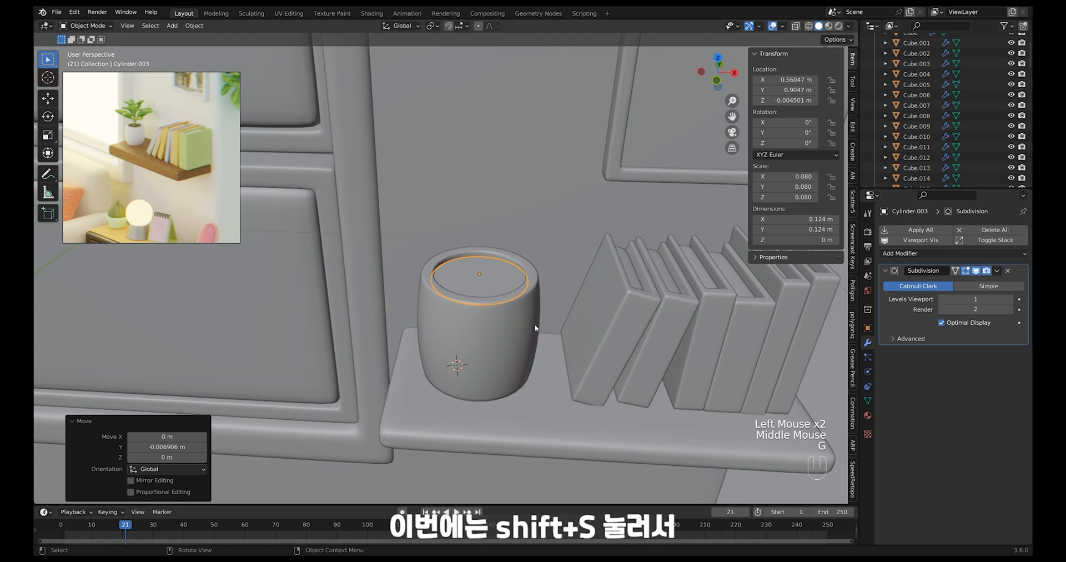
{"action": "key", "text": "shift+s"}
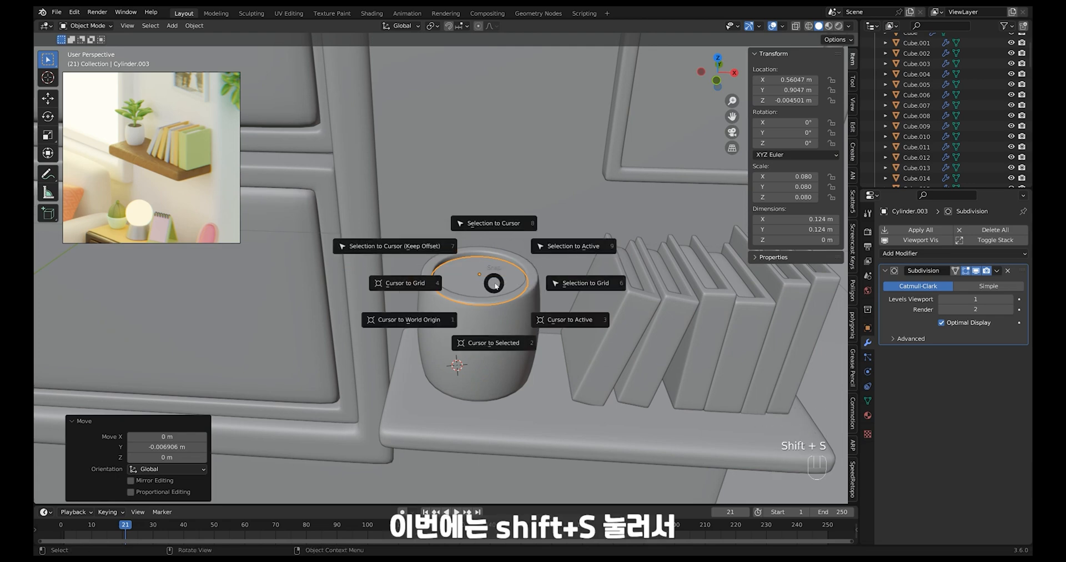
{"action": "left_click", "coordinate": [512, 361]}
{"action": "middle_click_drag", "start_coordinate": [495, 290], "coordinate": [507, 260]}
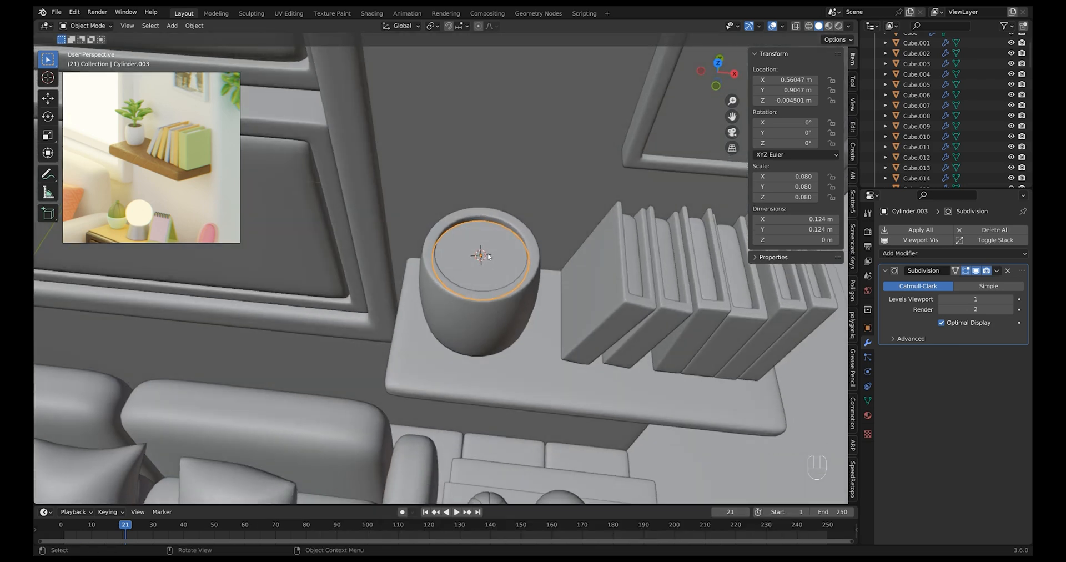
Add a 16-vertex cylinder at the 3D cursor for the stem and scale it down to about 0.019 m wide
{"action": "key", "text": "shift+a"}
{"action": "mouse_move", "coordinate": [520, 268]}
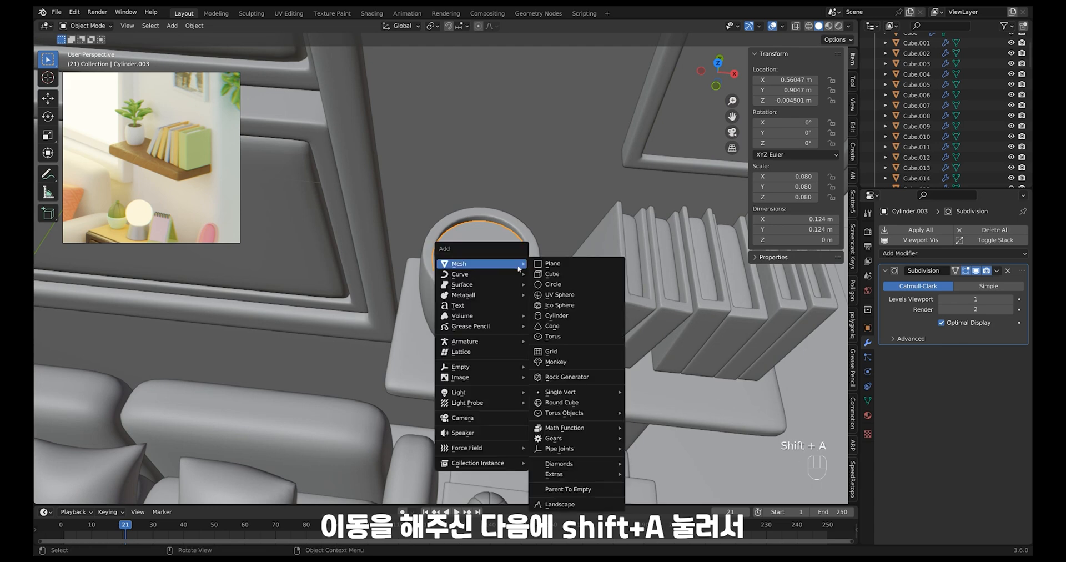
{"action": "left_click", "coordinate": [578, 316]}
{"action": "key", "text": "s"}
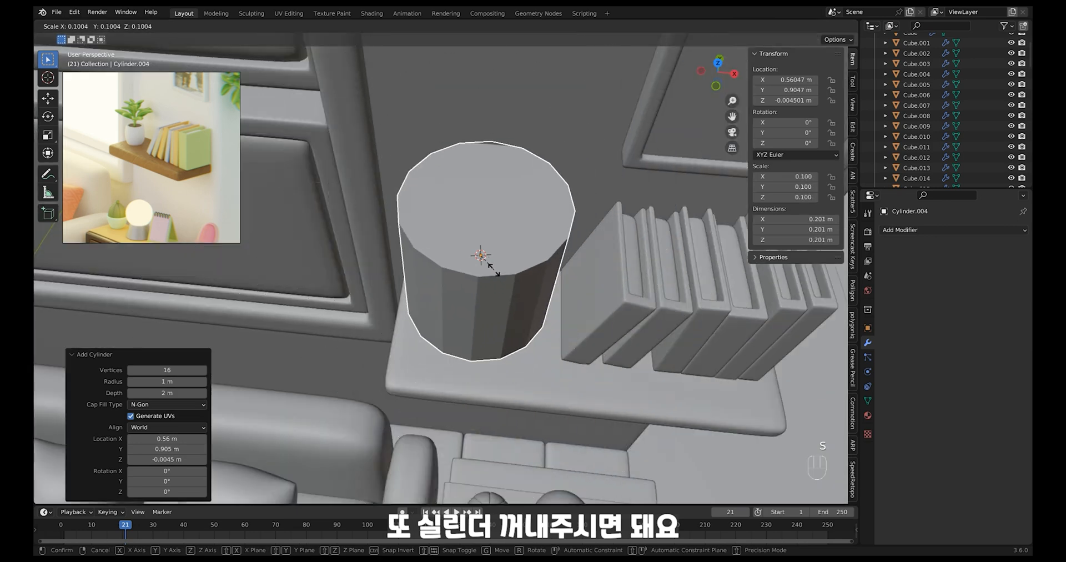
{"action": "left_click", "coordinate": [527, 281]}
{"action": "key", "text": "s"}
{"action": "left_click", "coordinate": [531, 278]}
{"action": "middle_click_drag", "start_coordinate": [530, 278], "coordinate": [548, 306], "text": "ctrl"}
{"action": "key", "text": "s"}
{"action": "left_click", "coordinate": [558, 309]}
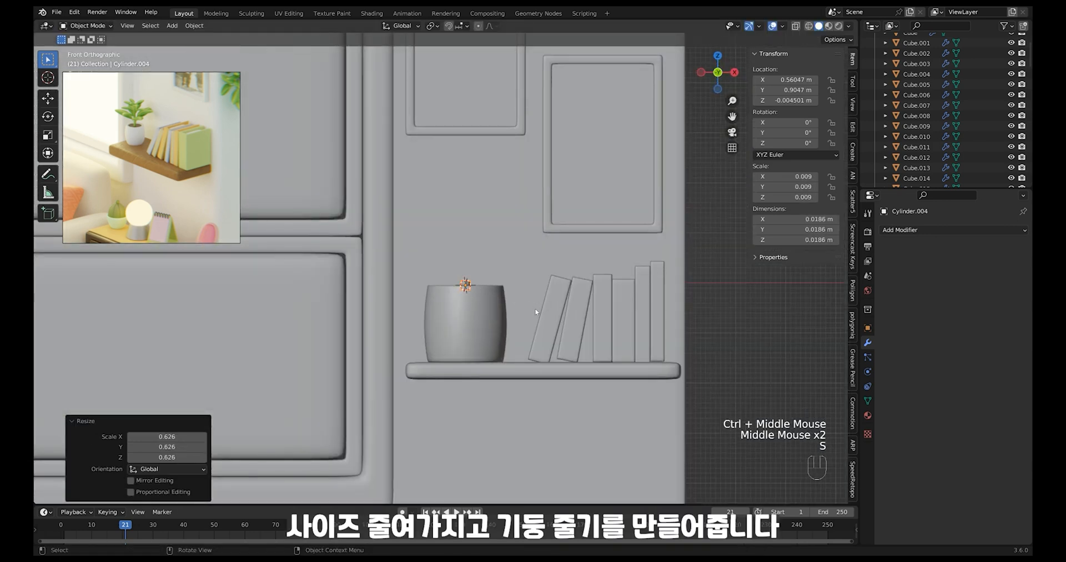
Stretch the cylinder along Z and scale it by about 0.79 into a stem about 0.015 m wide and 0.133 m tall
{"action": "key", "text": "s"}
{"action": "key", "text": "z"}
{"action": "left_click", "coordinate": [577, 435]}
{"action": "key", "text": "s"}
{"action": "key", "text": "z"}
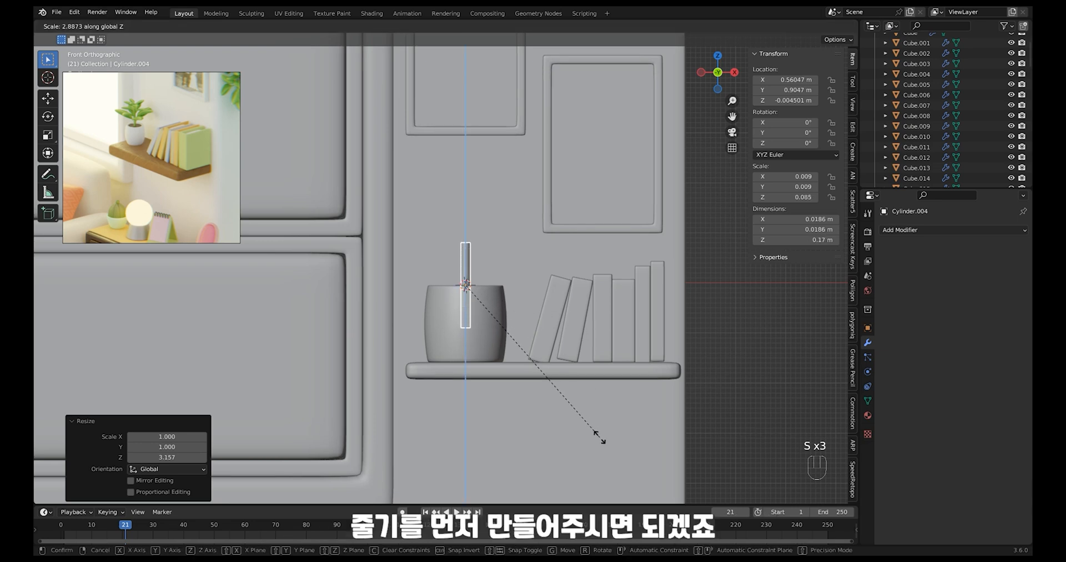
{"action": "left_click", "coordinate": [598, 437]}
{"action": "key", "text": "s"}
{"action": "left_click", "coordinate": [583, 401]}
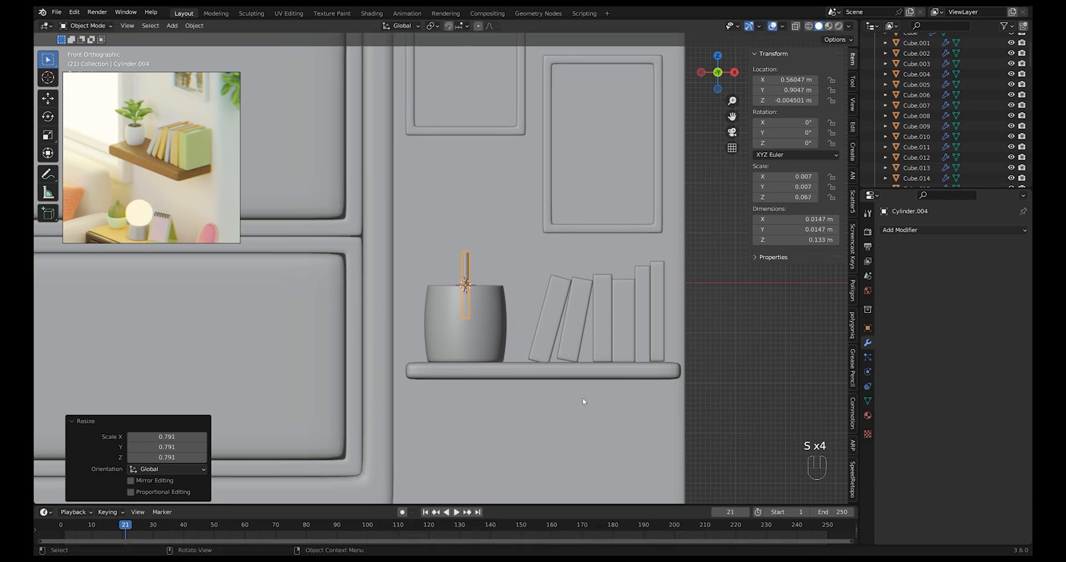
Raise the stem about 0.043 m along Z and resize it to about 0.017 m wide and 0.151 m tall
{"action": "key", "text": "g"}
{"action": "key", "text": "z"}
{"action": "left_click", "coordinate": [590, 377]}
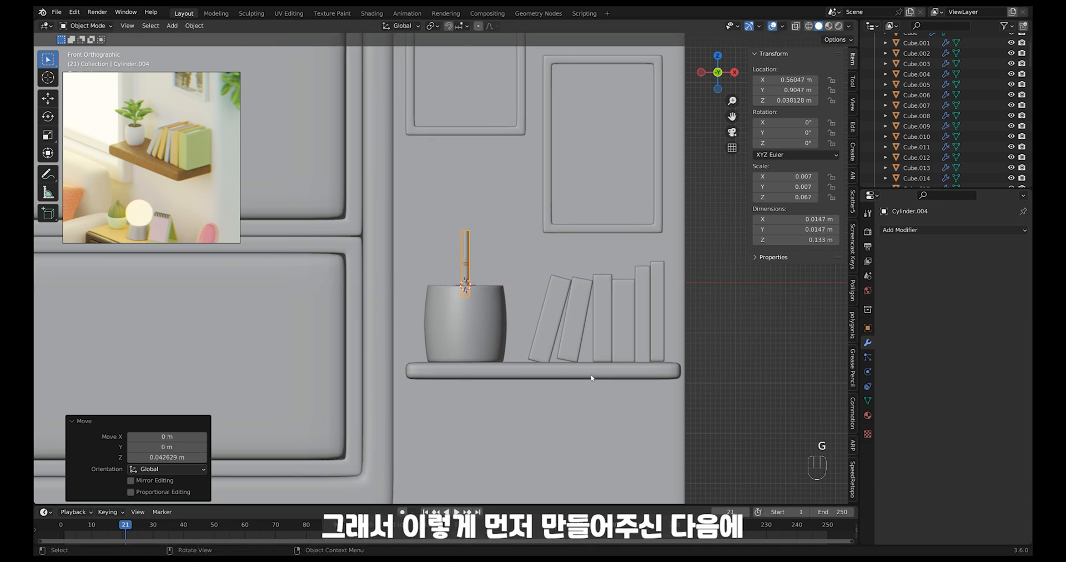
{"action": "key", "text": "s"}
{"action": "left_click", "coordinate": [586, 366]}
{"action": "key", "text": "s"}
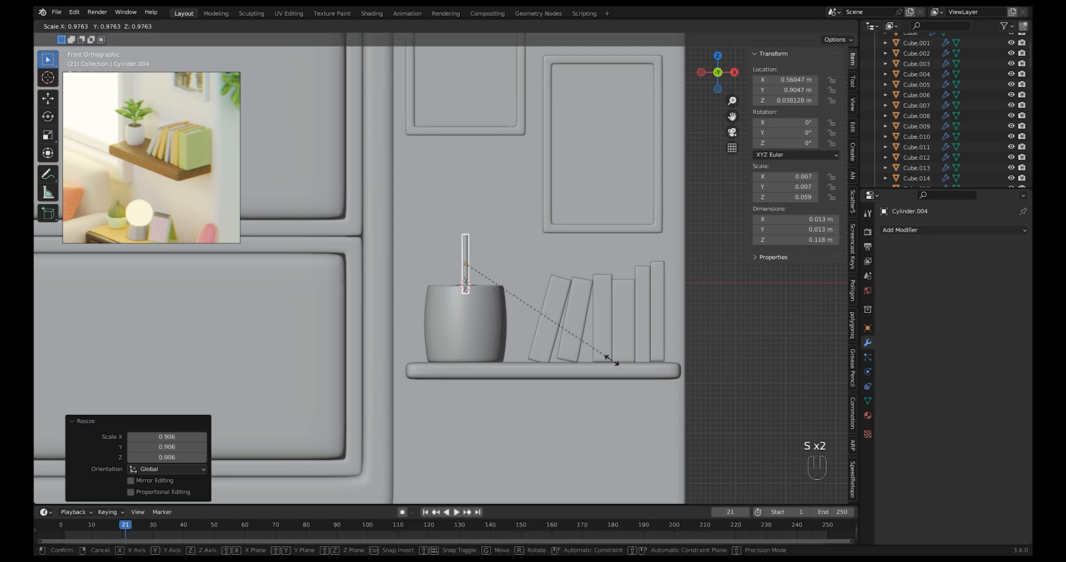
{"action": "left_click", "coordinate": [579, 347]}
{"action": "middle_click_drag", "start_coordinate": [543, 318], "coordinate": [521, 241], "text": "ctrl"}
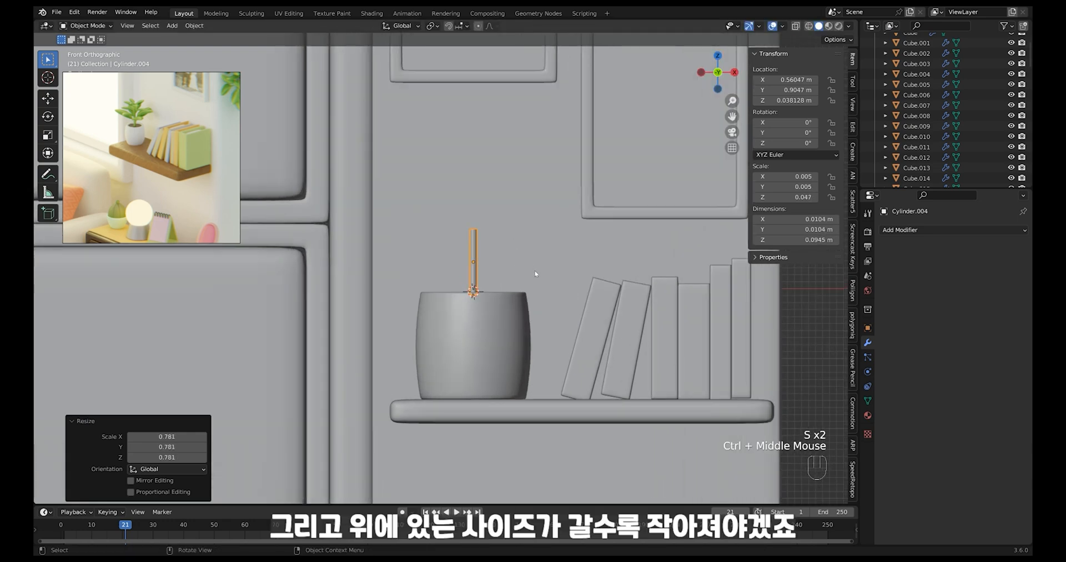
{"action": "key", "text": "s"}
{"action": "left_click", "coordinate": [567, 277]}
Taper the stem by selecting all of its top vertices, including the hidden ones, and scaling them narrower
{"action": "key", "text": "Tab"}
{"action": "key", "text": "1"}
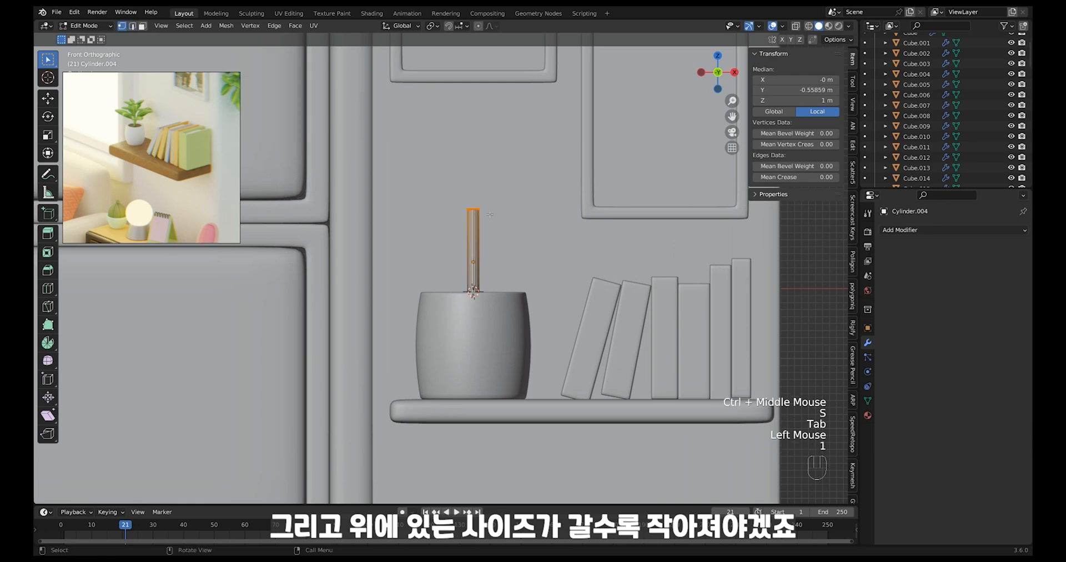
{"action": "left_click_drag", "start_coordinate": [451, 192], "coordinate": [514, 227]}
{"action": "key", "text": "s"}
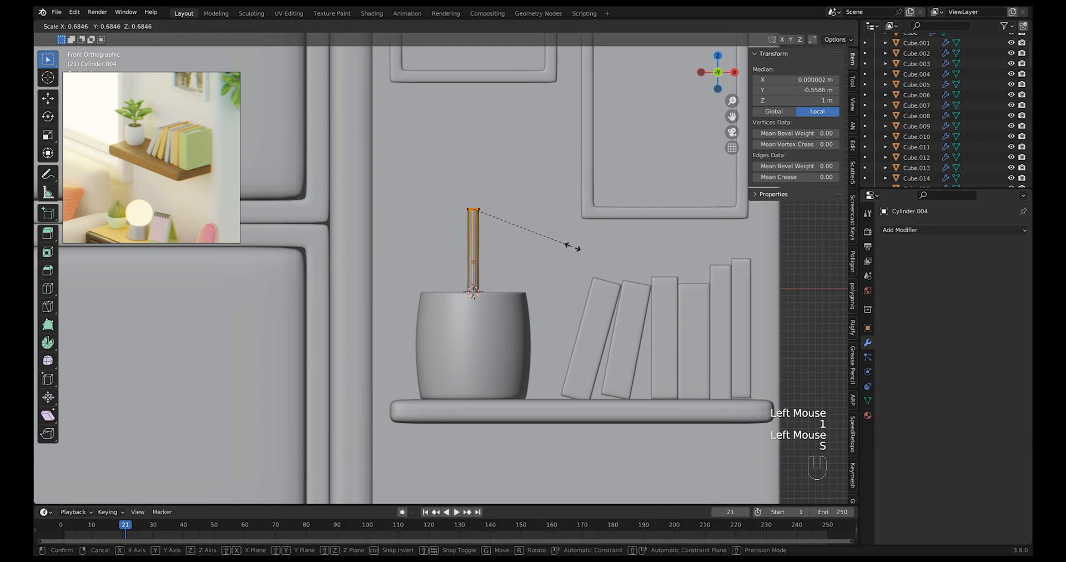
{"action": "right_click", "coordinate": [576, 248]}
{"action": "key", "text": "alt+z"}
{"action": "left_click_drag", "start_coordinate": [444, 184], "coordinate": [519, 231]}
{"action": "key", "text": "alt+z"}
{"action": "key", "text": "s"}
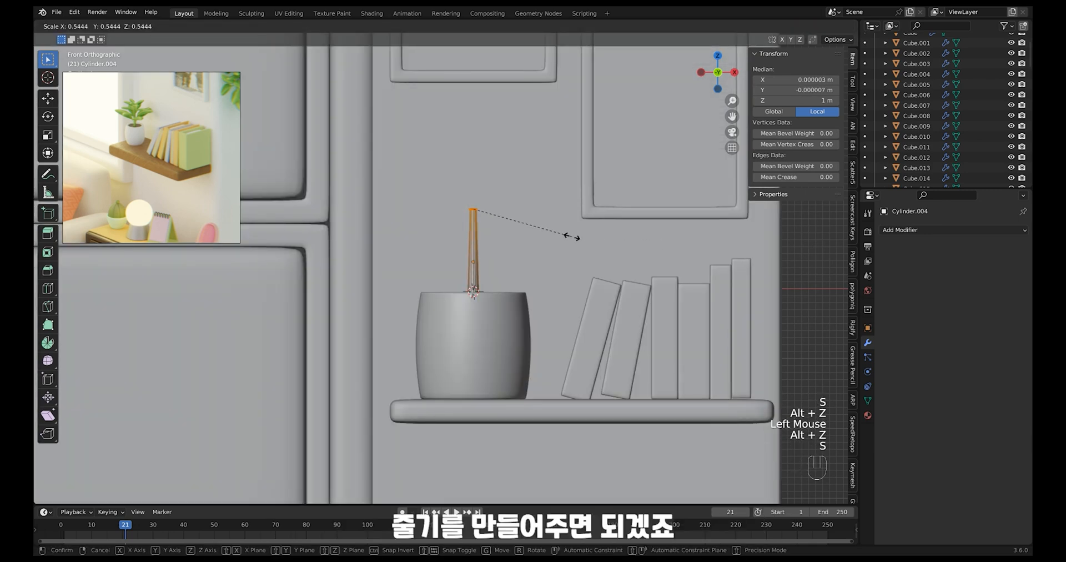
{"action": "left_click", "coordinate": [551, 233]}
{"action": "key", "text": "Tab"}
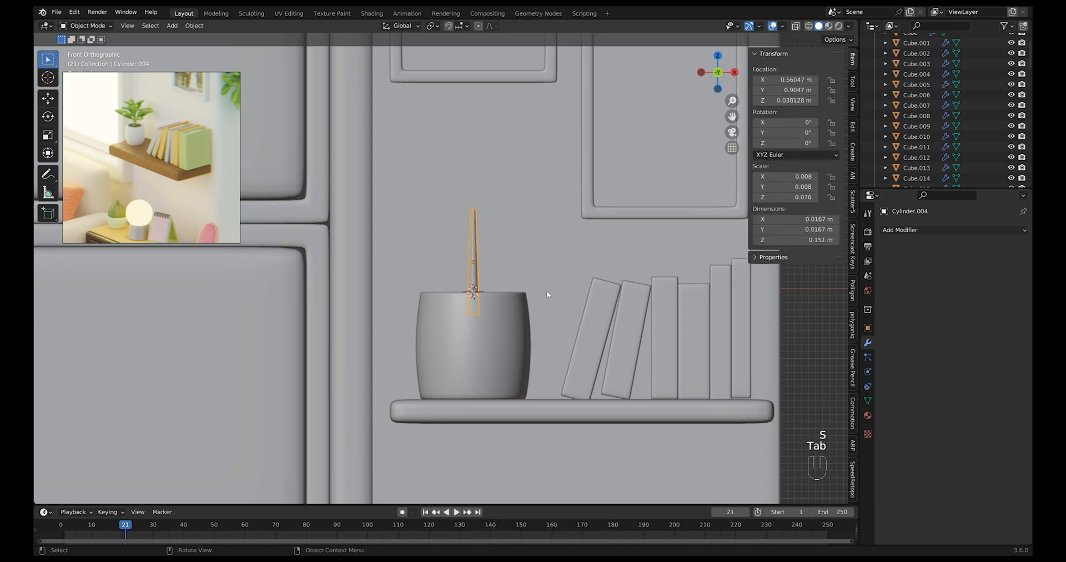
Raise the tapered stem about 0.017 m along Z above the soil
{"action": "key", "text": "g"}
{"action": "key", "text": "z"}
{"action": "left_click", "coordinate": [545, 282]}
{"action": "middle_click_drag", "start_coordinate": [545, 282], "coordinate": [485, 295], "text": "ctrl"}
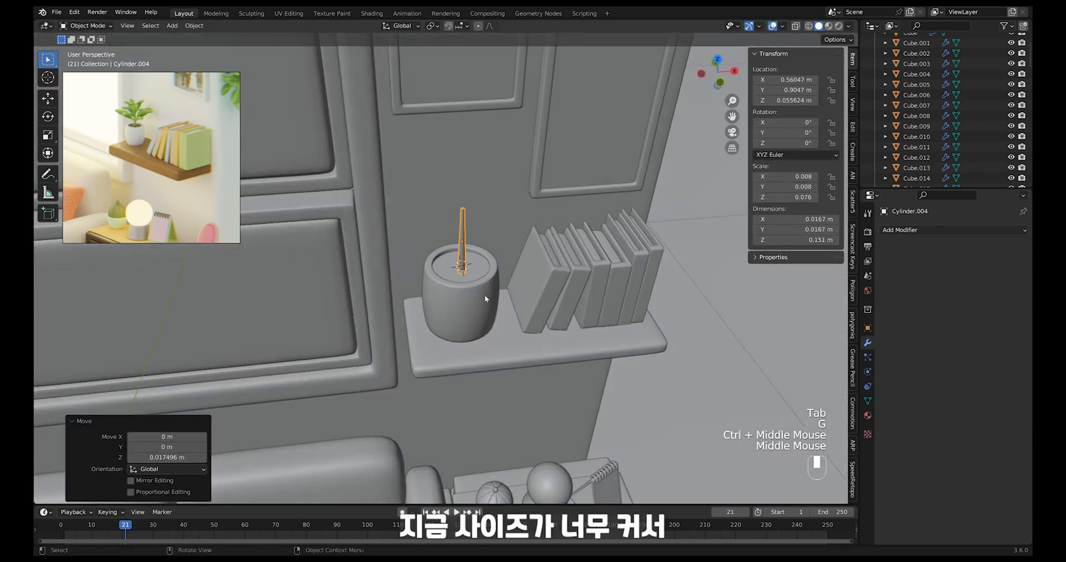
Scale the pot, soil and stem together by about 0.657 and lower them about 0.051 m along Z onto the shelf
{"action": "left_click_drag", "start_coordinate": [421, 225], "coordinate": [482, 309]}
{"action": "left_click_drag", "start_coordinate": [512, 219], "coordinate": [551, 392], "text": "ctrl"}
{"action": "middle_click_drag", "start_coordinate": [551, 393], "coordinate": [555, 374], "text": "alt"}
{"action": "key", "text": "s"}
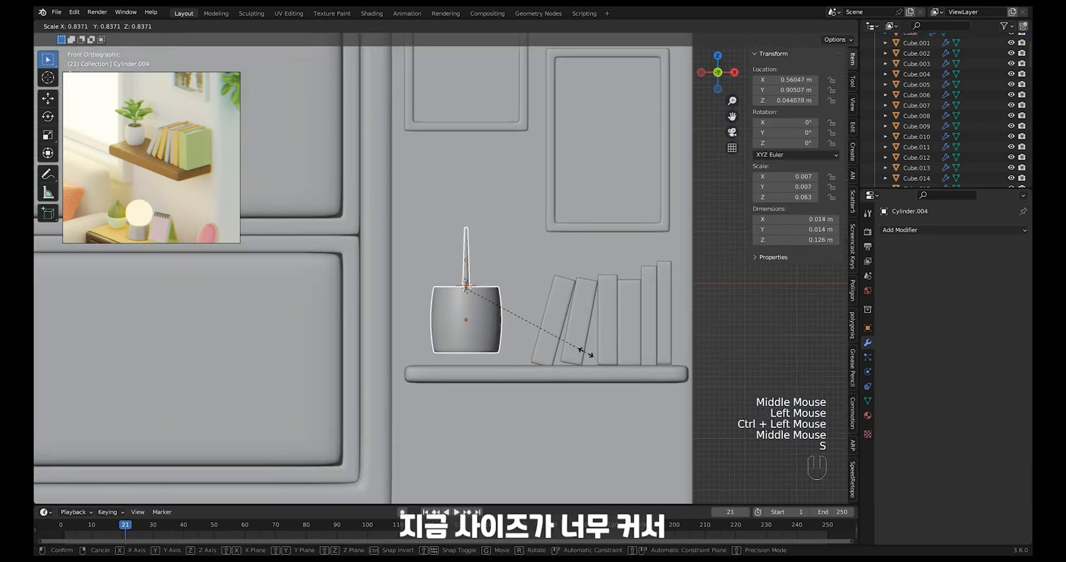
{"action": "left_click", "coordinate": [555, 347]}
{"action": "key", "text": "g"}
{"action": "key", "text": "z"}
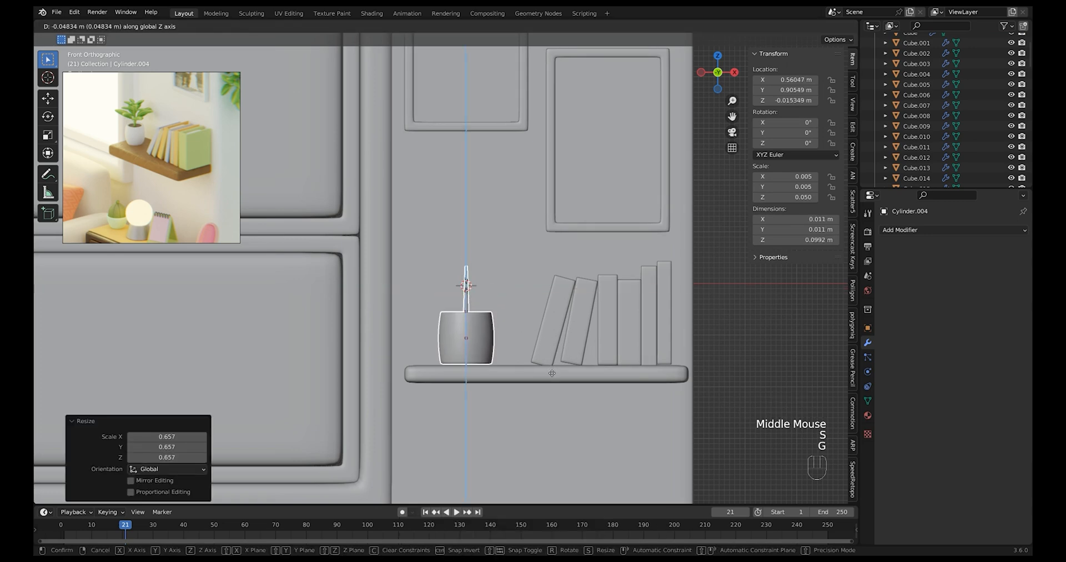
{"action": "left_click", "coordinate": [552, 371]}
Scale the stem down slightly on its own and adjust its height along Z in the pot
{"action": "left_click", "coordinate": [470, 275]}
{"action": "middle_click_drag", "start_coordinate": [481, 311], "coordinate": [482, 277], "text": "ctrl"}
{"action": "left_click", "coordinate": [476, 281]}
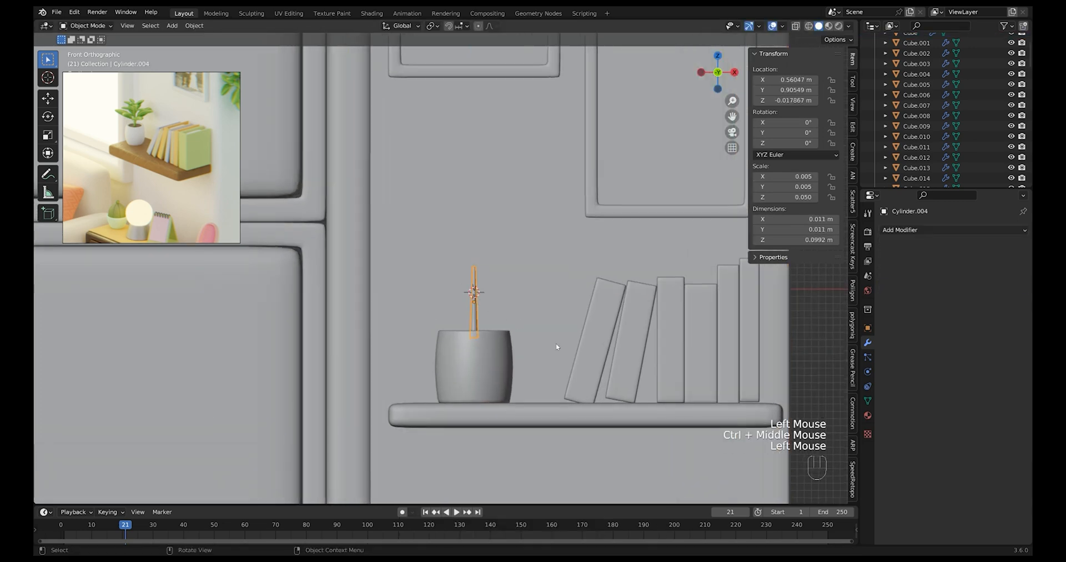
{"action": "key", "text": "s"}
{"action": "left_click", "coordinate": [556, 332]}
{"action": "key", "text": "g"}
{"action": "key", "text": "z"}
{"action": "left_click", "coordinate": [555, 320]}
Add a plane at the 3D cursor for the first leaf and scale it to about 0.093
{"action": "middle_click_drag", "start_coordinate": [536, 333], "coordinate": [536, 344], "text": "shift"}
{"action": "middle_click_drag", "start_coordinate": [535, 345], "coordinate": [562, 383]}
{"action": "middle_click_drag", "start_coordinate": [563, 383], "coordinate": [571, 423], "text": "ctrl"}
{"action": "middle_click_drag", "start_coordinate": [571, 423], "coordinate": [485, 439], "text": "shift"}
{"action": "left_click", "coordinate": [652, 336]}
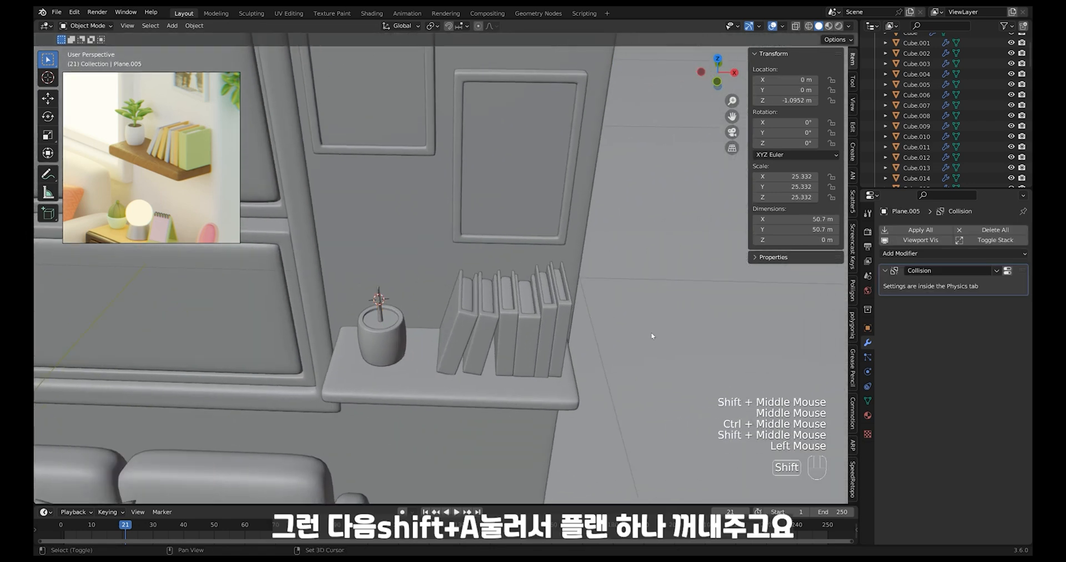
{"action": "key", "text": "shift+a"}
{"action": "mouse_move", "coordinate": [652, 337]}
{"action": "left_click", "coordinate": [695, 92]}
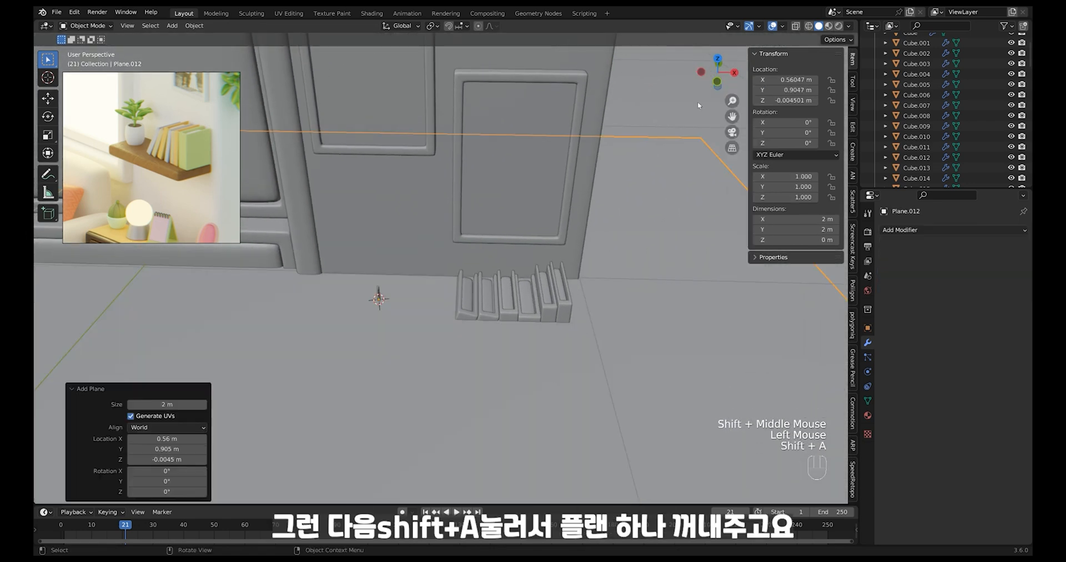
{"action": "key", "text": "s"}
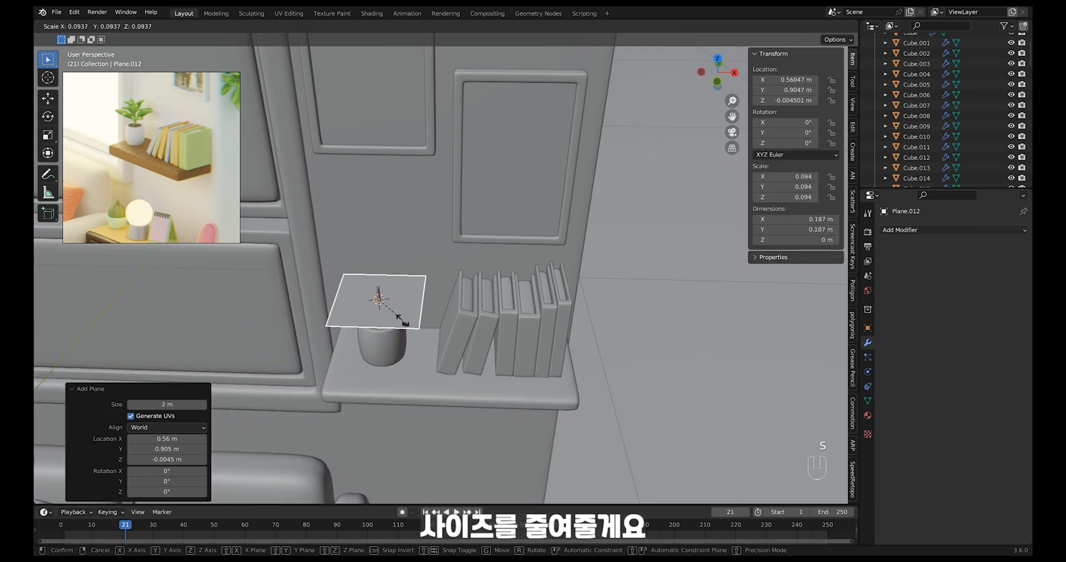
{"action": "left_click", "coordinate": [424, 333]}
Isolate the new plane in local view, seen from the top
{"action": "middle_click_drag", "start_coordinate": [426, 336], "coordinate": [481, 343], "text": "shift"}
{"action": "key", "text": "alt+z"}
{"action": "key", "text": "alt+z"}
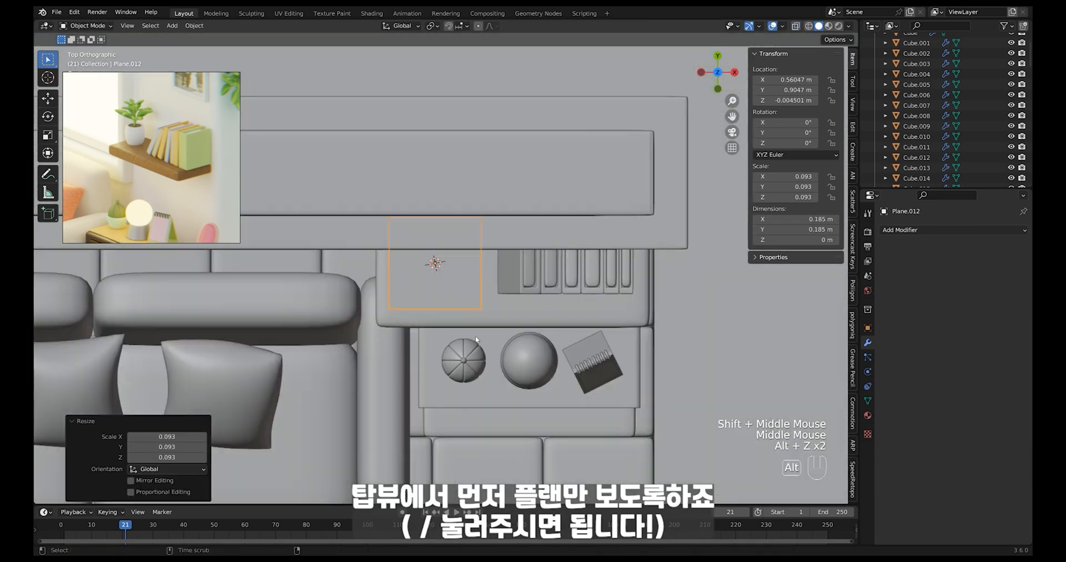
{"action": "key", "text": "slash"}
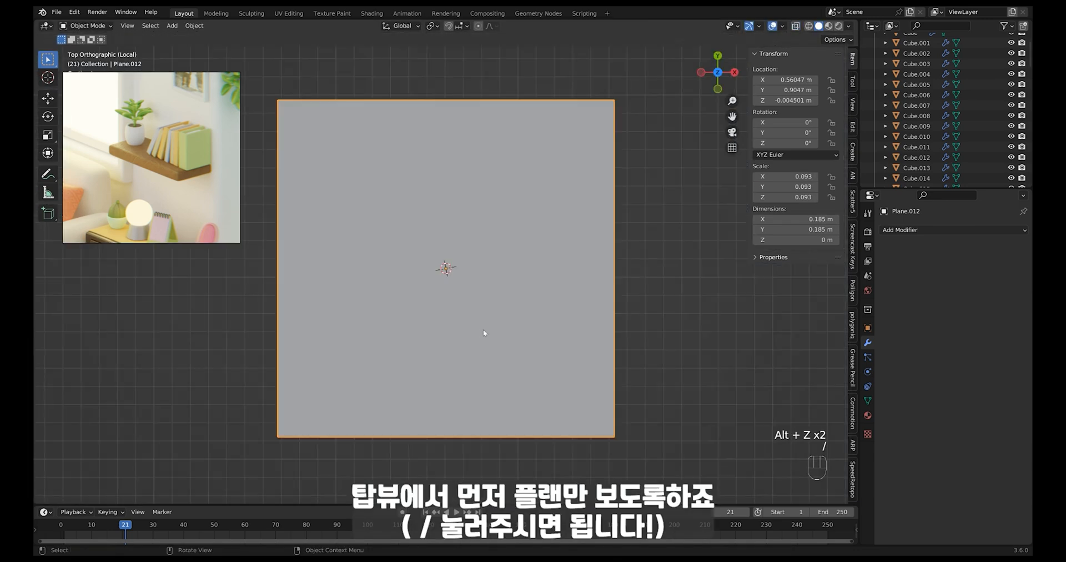
{"action": "middle_click_drag", "start_coordinate": [483, 329], "coordinate": [484, 427], "text": "ctrl"}
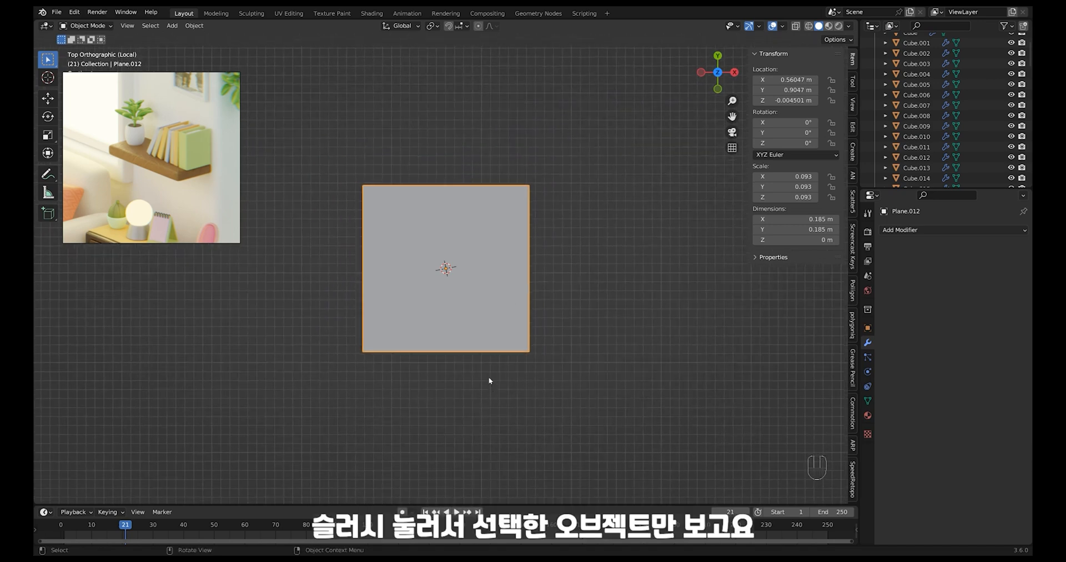
Narrow the plane's far edge by scaling its two vertices to about 0.428
{"action": "key", "text": "Tab"}
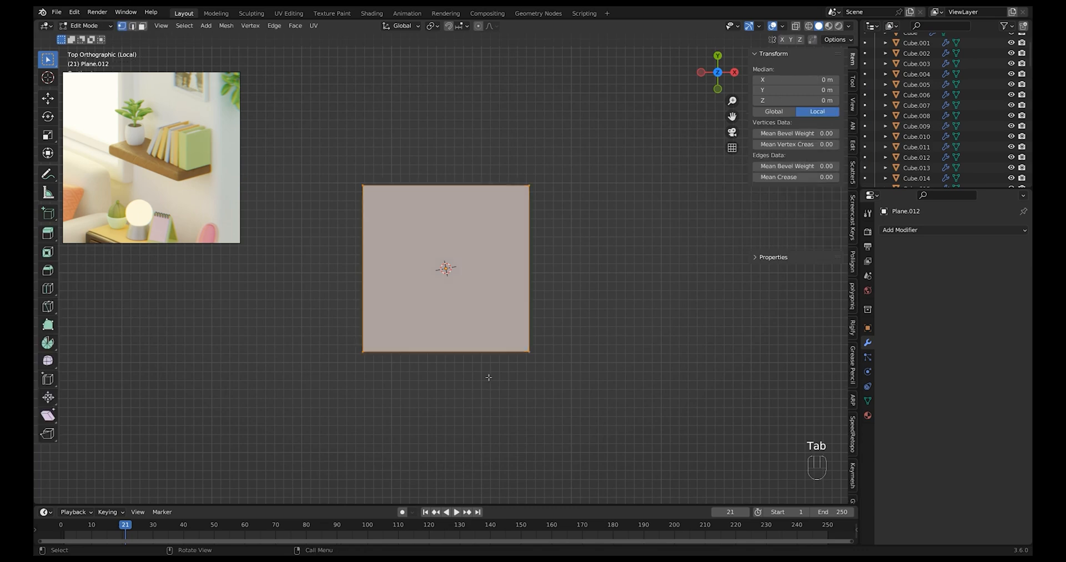
{"action": "middle_click_drag", "start_coordinate": [488, 374], "coordinate": [504, 410], "text": "shift"}
{"action": "left_click", "coordinate": [582, 181]}
{"action": "left_click_drag", "start_coordinate": [583, 181], "coordinate": [328, 275]}
{"action": "key", "text": "s"}
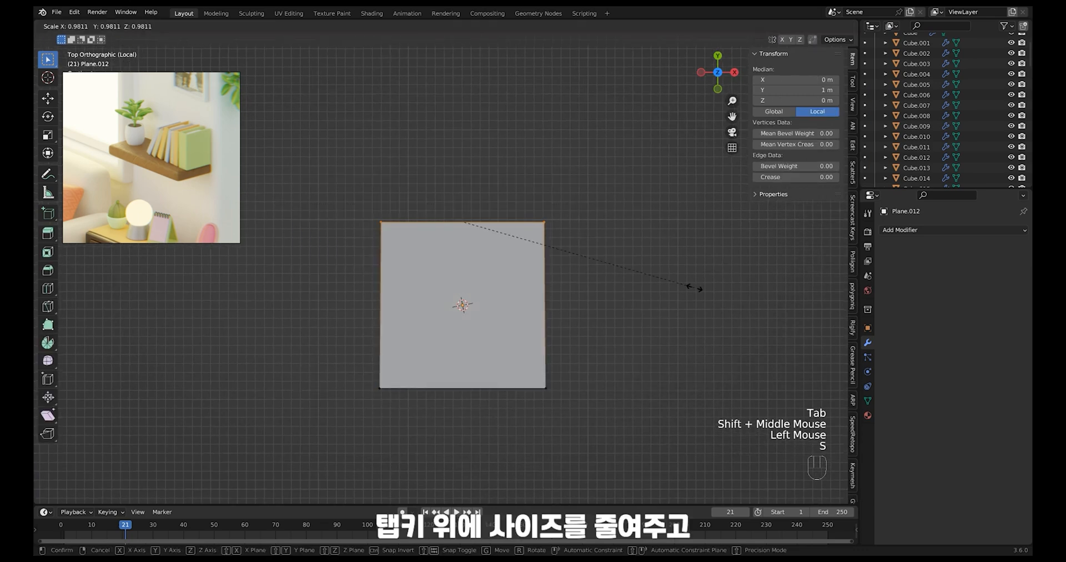
{"action": "left_click", "coordinate": [543, 276]}
Add two horizontal loop cuts to the leaf plane, one at its middle and one centred in the lower half
{"action": "key", "text": "ctrl+r"}
{"action": "left_click", "coordinate": [502, 273]}
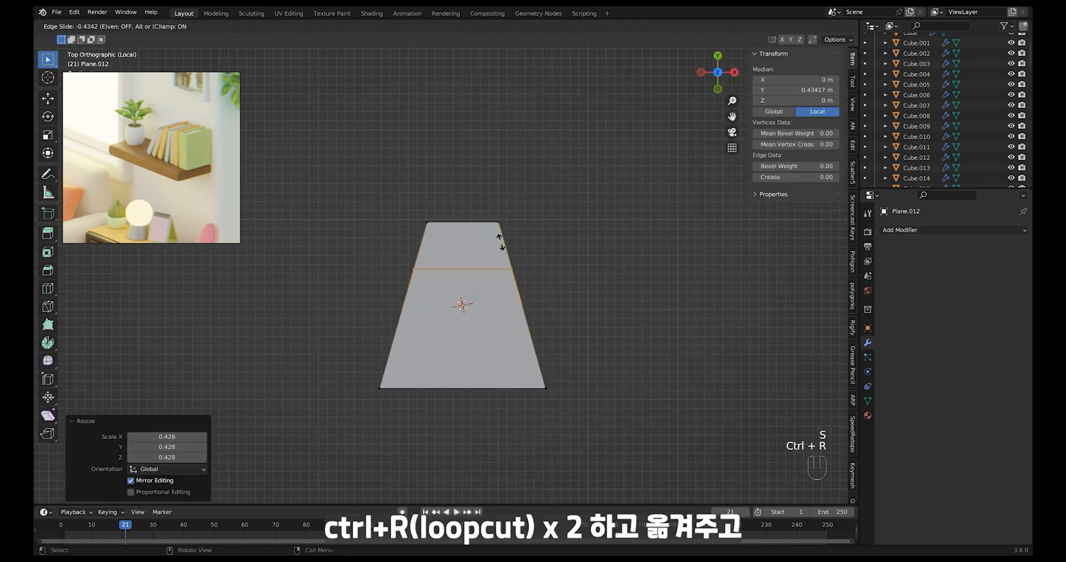
{"action": "right_click", "coordinate": [500, 244]}
{"action": "key", "text": "ctrl+r"}
{"action": "left_click", "coordinate": [522, 333]}
{"action": "right_click", "coordinate": [527, 288]}
Move the leaf's middle loop along Y toward the narrow end and scale it narrower
{"action": "left_click_drag", "start_coordinate": [536, 322], "coordinate": [561, 313]}
{"action": "key", "text": "g"}
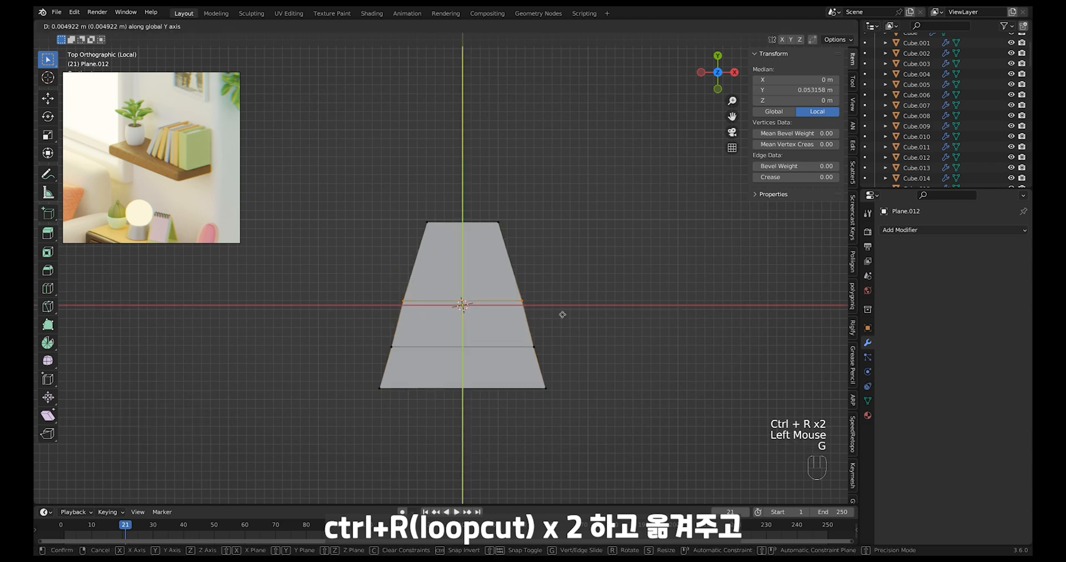
{"action": "left_click", "coordinate": [562, 278]}
{"action": "key", "text": "s"}
{"action": "left_click", "coordinate": [521, 251]}
Narrow the leaf's tip edge and scale its base edge to about 0.46 to taper both ends
{"action": "left_click_drag", "start_coordinate": [411, 212], "coordinate": [584, 245]}
{"action": "key", "text": "s"}
{"action": "left_click", "coordinate": [512, 232]}
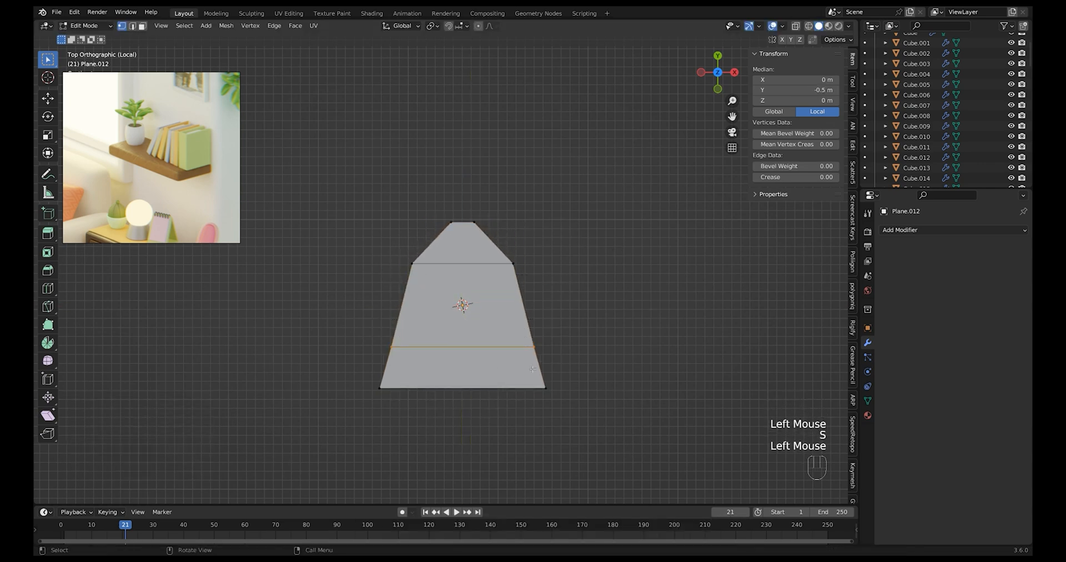
{"action": "left_click_drag", "start_coordinate": [362, 357], "coordinate": [583, 411]}
{"action": "key", "text": "s"}
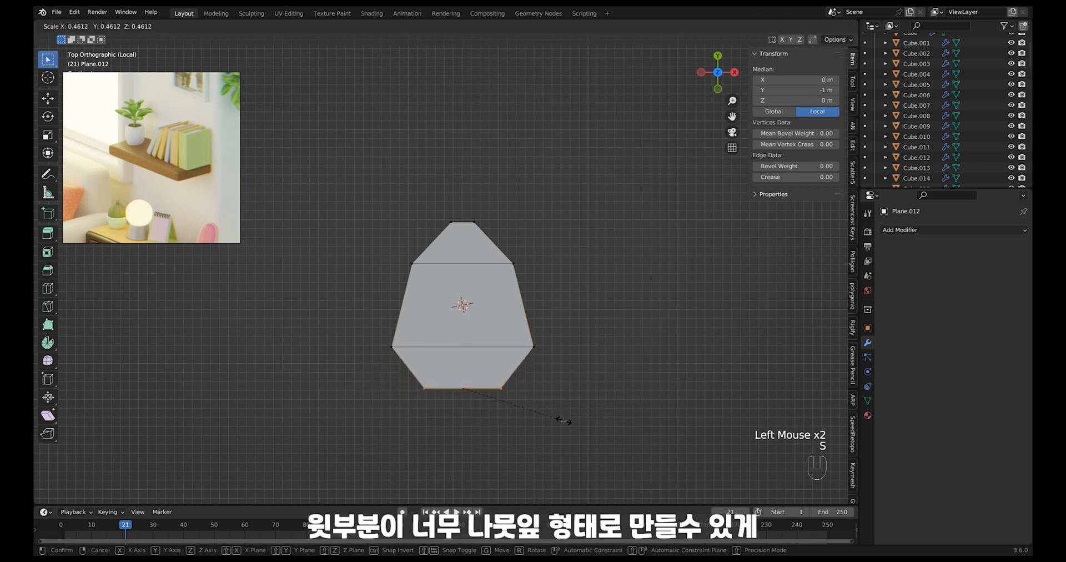
{"action": "left_click", "coordinate": [563, 421]}
Scale down the leaf's whole lower section, including the base edge and the loop above it
{"action": "left_click_drag", "start_coordinate": [609, 299], "coordinate": [390, 398]}
{"action": "key", "text": "s"}
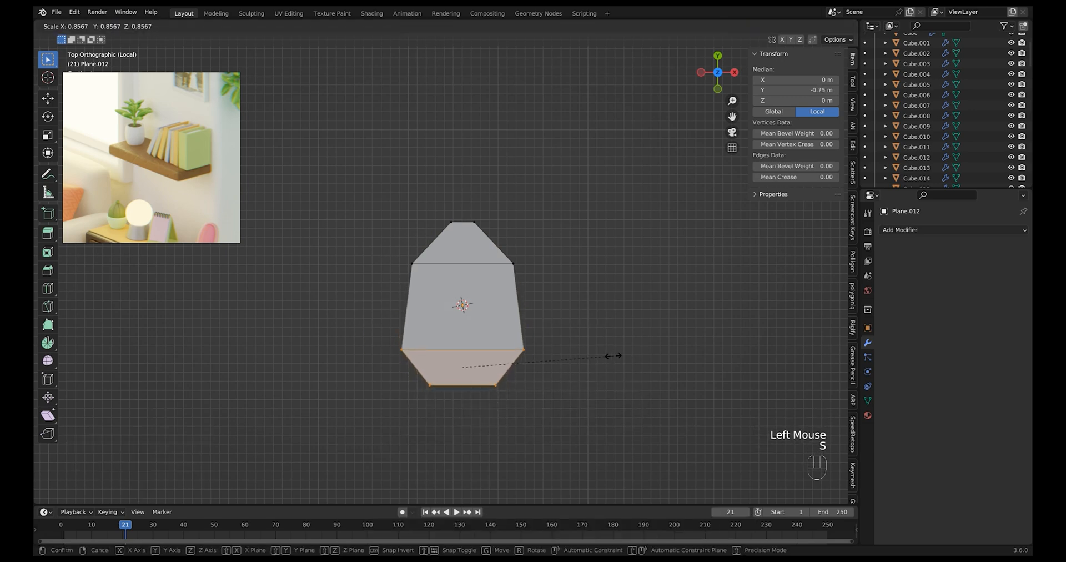
{"action": "left_click", "coordinate": [602, 364]}
Add a centred horizontal loop cut across the leaf's middle section and scale it slightly wider
{"action": "key", "text": "ctrl+r"}
{"action": "left_click", "coordinate": [519, 305]}
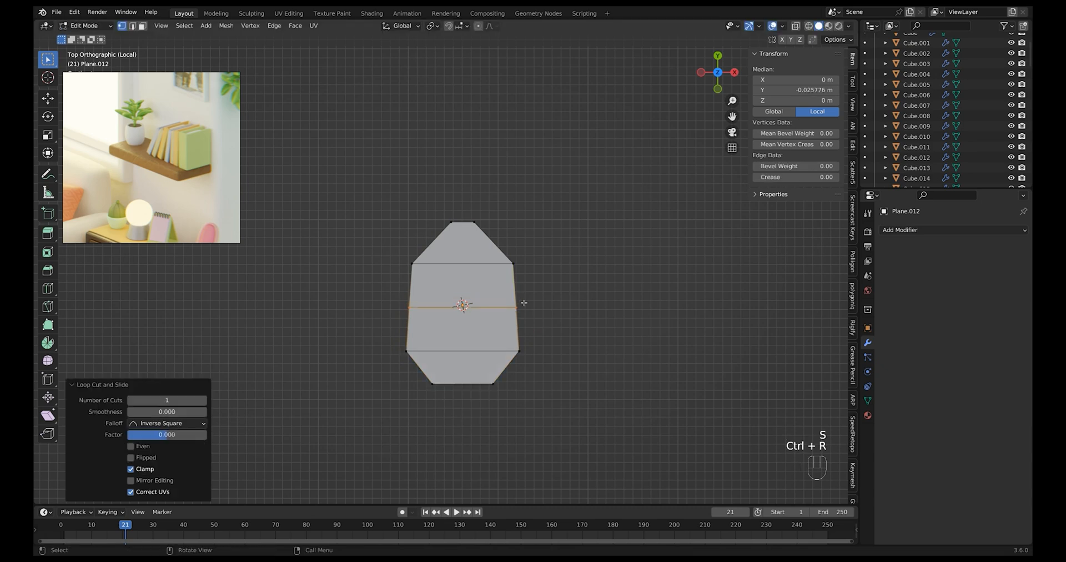
{"action": "key", "text": "s"}
{"action": "left_click", "coordinate": [537, 306]}
Shrink the leaf's lower section a little more and scale the middle loop to 0.923
{"action": "left_click_drag", "start_coordinate": [387, 333], "coordinate": [614, 407]}
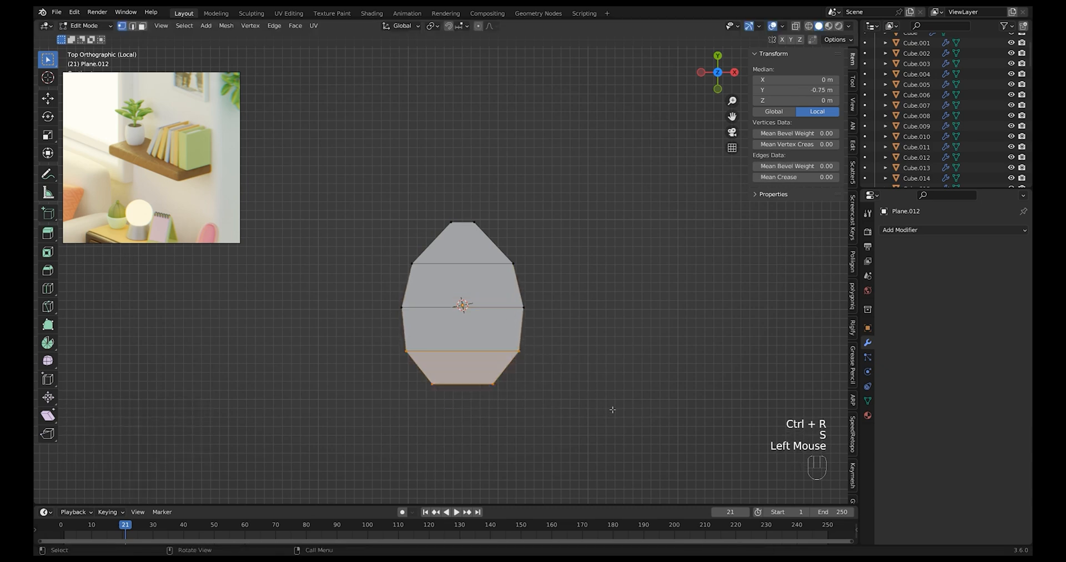
{"action": "key", "text": "s"}
{"action": "left_click", "coordinate": [422, 301]}
{"action": "left_click_drag", "start_coordinate": [422, 301], "coordinate": [576, 329]}
{"action": "key", "text": "s"}
{"action": "left_click", "coordinate": [568, 323]}
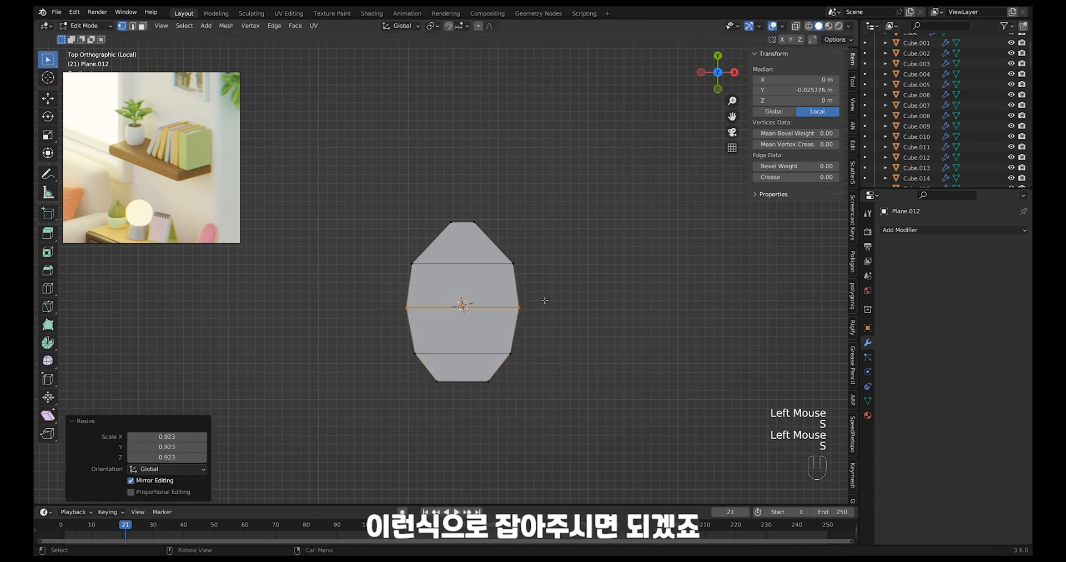
Scale the leaf's upper section to 0.871 and its upper horizontal loop to 0.814
{"action": "left_click_drag", "start_coordinate": [383, 210], "coordinate": [584, 283]}
{"action": "key", "text": "s"}
{"action": "left_click", "coordinate": [570, 279]}
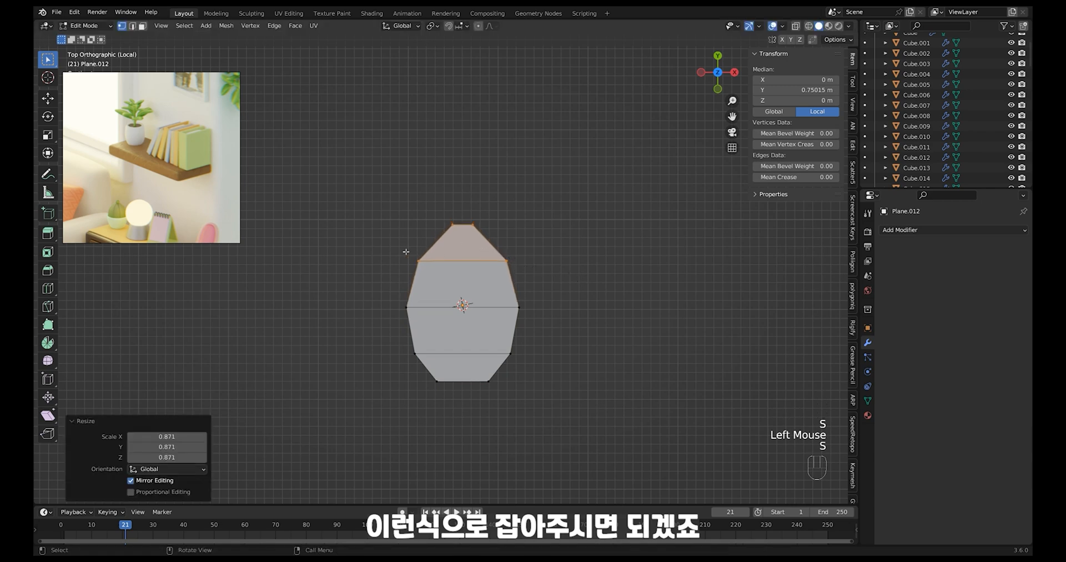
{"action": "left_click_drag", "start_coordinate": [405, 250], "coordinate": [590, 283]}
{"action": "key", "text": "s"}
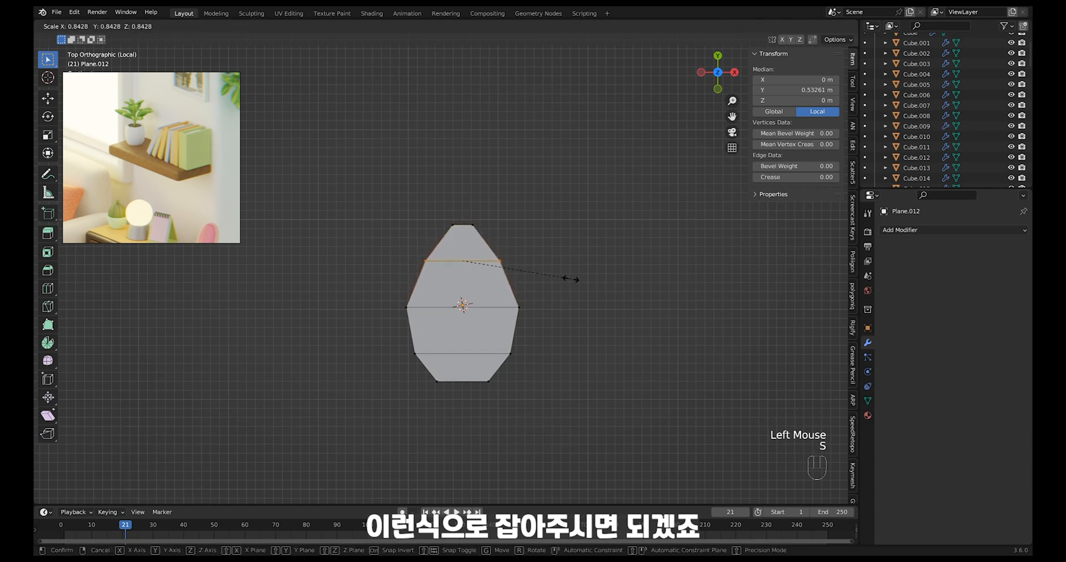
{"action": "left_click", "coordinate": [569, 279]}
Add a centred lengthwise loop cut through the leaf and bevel it 0.0331 m wide with 2 segments
{"action": "key", "text": "ctrl+r"}
{"action": "left_click", "coordinate": [463, 307]}
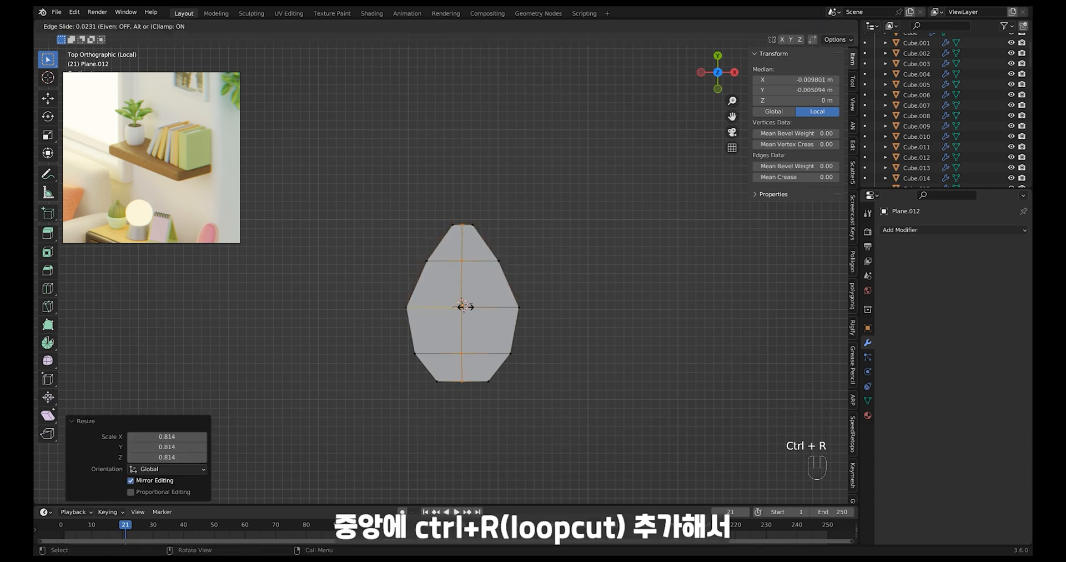
{"action": "right_click", "coordinate": [462, 306]}
{"action": "middle_click_drag", "start_coordinate": [490, 362], "coordinate": [513, 416], "text": "ctrl"}
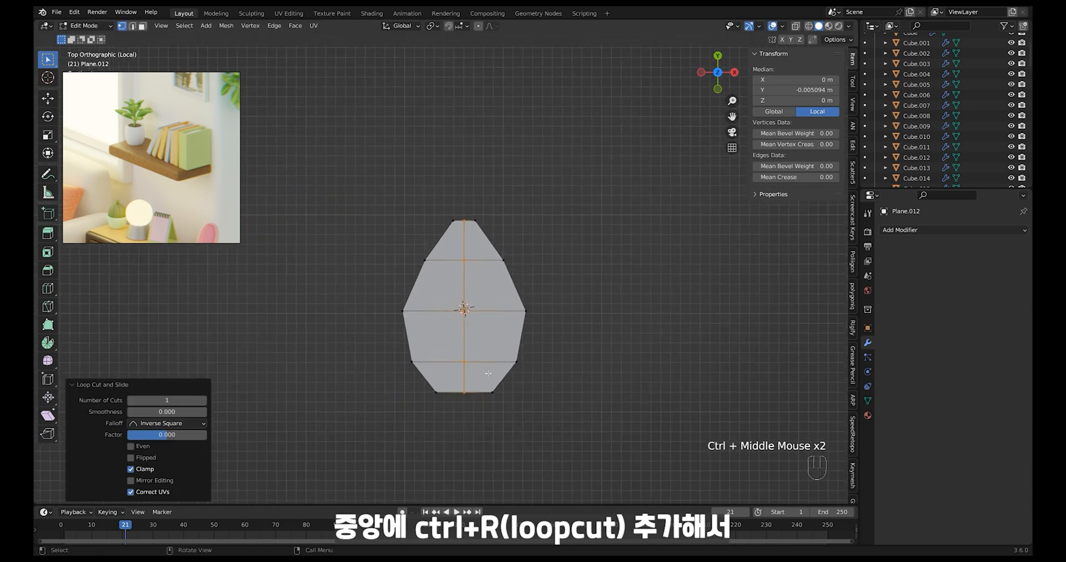
{"action": "key", "text": "ctrl+b"}
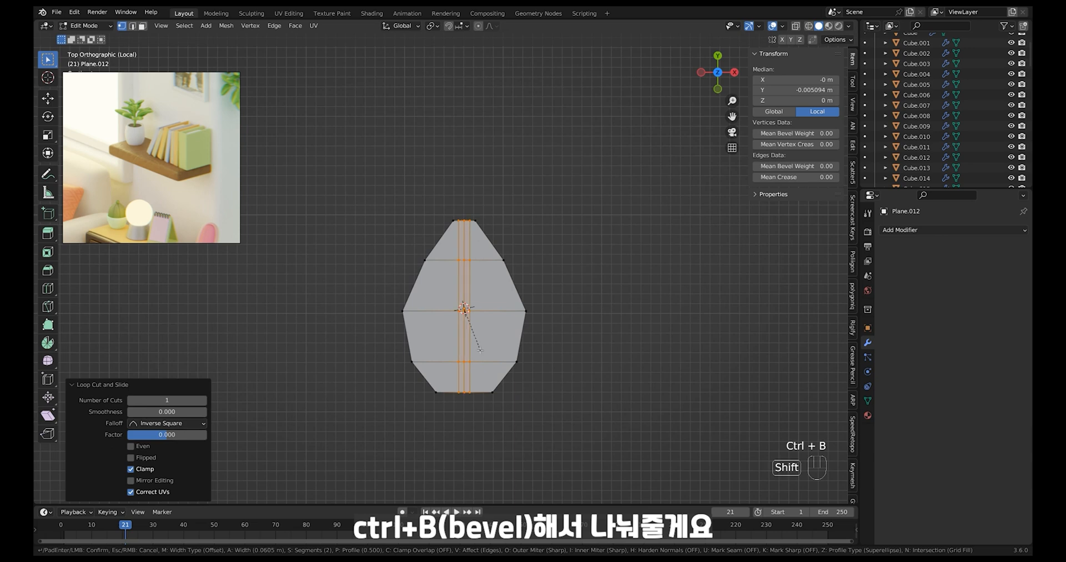
{"action": "left_click", "coordinate": [477, 337]}
Move the whole row of vertices at the leaf's tip outward 0.011541 m along Y
{"action": "middle_click_drag", "start_coordinate": [475, 335], "coordinate": [476, 412], "text": "shift"}
{"action": "middle_click_drag", "start_coordinate": [457, 305], "coordinate": [451, 263], "text": "ctrl"}
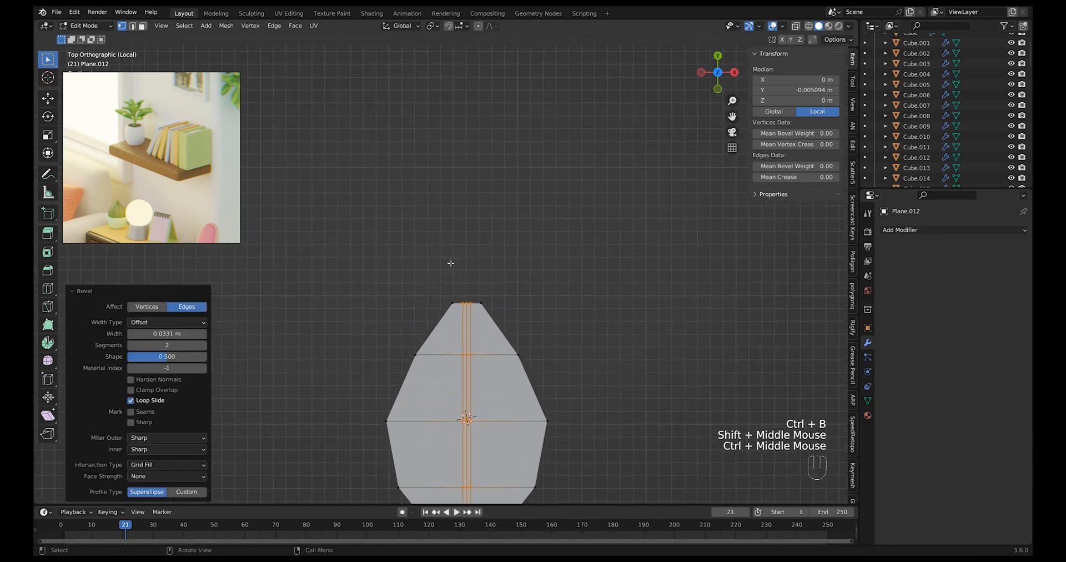
{"action": "left_click_drag", "start_coordinate": [443, 271], "coordinate": [499, 325]}
{"action": "key", "text": "g"}
{"action": "key", "text": "y"}
{"action": "left_click", "coordinate": [488, 305]}
Pull the centre vertices of the tip row outward along Y, and the middle one slightly further, forming a point
{"action": "left_click_drag", "start_coordinate": [455, 273], "coordinate": [476, 305]}
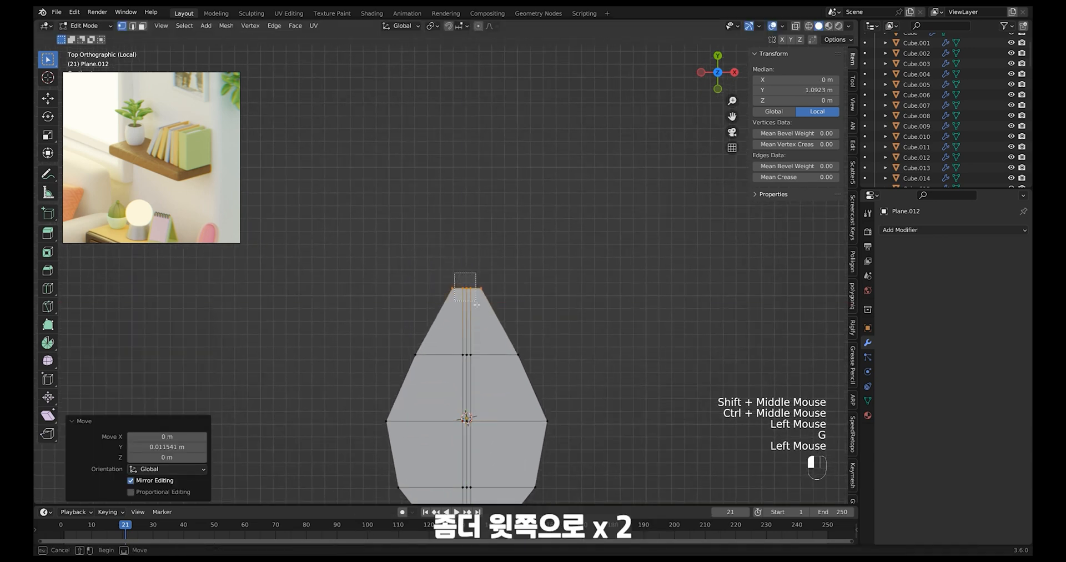
{"action": "key", "text": "g"}
{"action": "key", "text": "y"}
{"action": "left_click", "coordinate": [472, 285]}
{"action": "key", "text": "g"}
{"action": "key", "text": "y"}
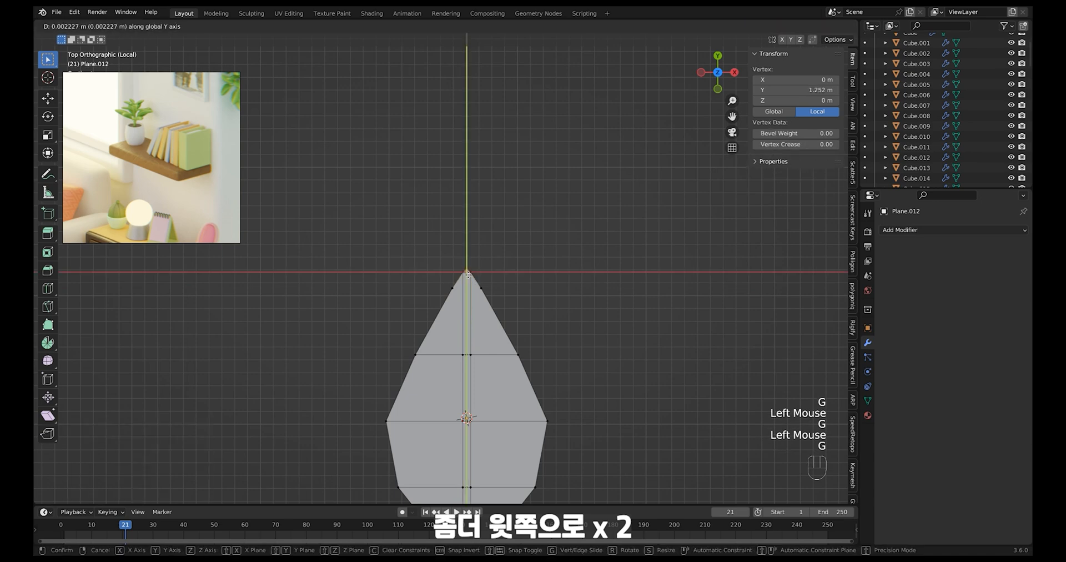
{"action": "left_click", "coordinate": [468, 272]}
{"action": "key", "text": "Tab"}
{"action": "key", "text": "Tab"}
{"action": "mouse_move", "coordinate": [495, 269]}
{"action": "middle_mouse_down", "text": "ctrl"}
{"action": "mouse_move", "coordinate": [512, 372]}
{"action": "mouse_move", "coordinate": [483, 267]}
{"action": "middle_mouse_up", "text": "ctrl"}
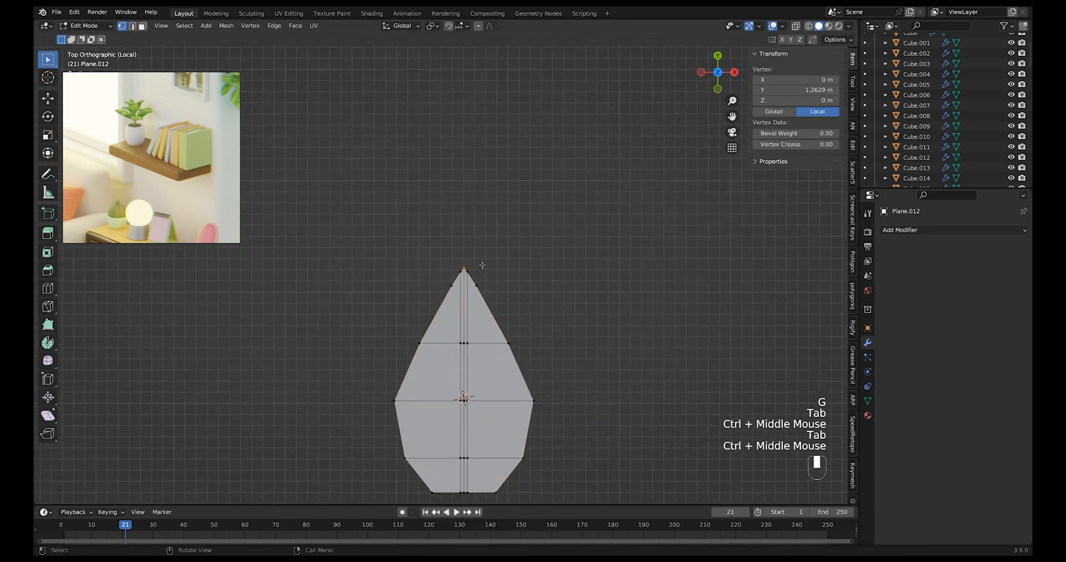
Spread the two vertices beside the tip point by scaling them and adjust their position along Y to round the tip
{"action": "left_click_drag", "start_coordinate": [447, 284], "coordinate": [479, 278]}
{"action": "key", "text": "s"}
{"action": "left_click", "coordinate": [525, 293]}
{"action": "key", "text": "g"}
{"action": "key", "text": "y"}
{"action": "left_click", "coordinate": [479, 282]}
{"action": "key", "text": "s"}
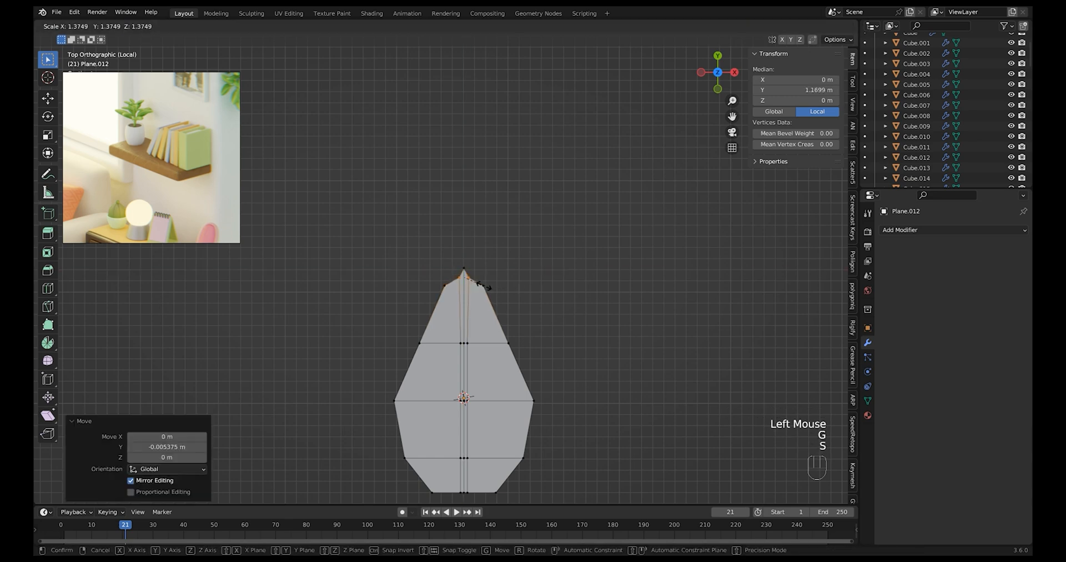
{"action": "left_click", "coordinate": [496, 282]}
{"action": "key", "text": "g"}
{"action": "key", "text": "y"}
{"action": "left_click", "coordinate": [496, 280]}
Scale the leaf's upper horizontal loop slightly wider to smooth its outline
{"action": "middle_click_drag", "start_coordinate": [497, 281], "coordinate": [503, 360], "text": "ctrl"}
{"action": "middle_click_drag", "start_coordinate": [502, 360], "coordinate": [492, 280], "text": "shift"}
{"action": "key", "text": "Tab"}
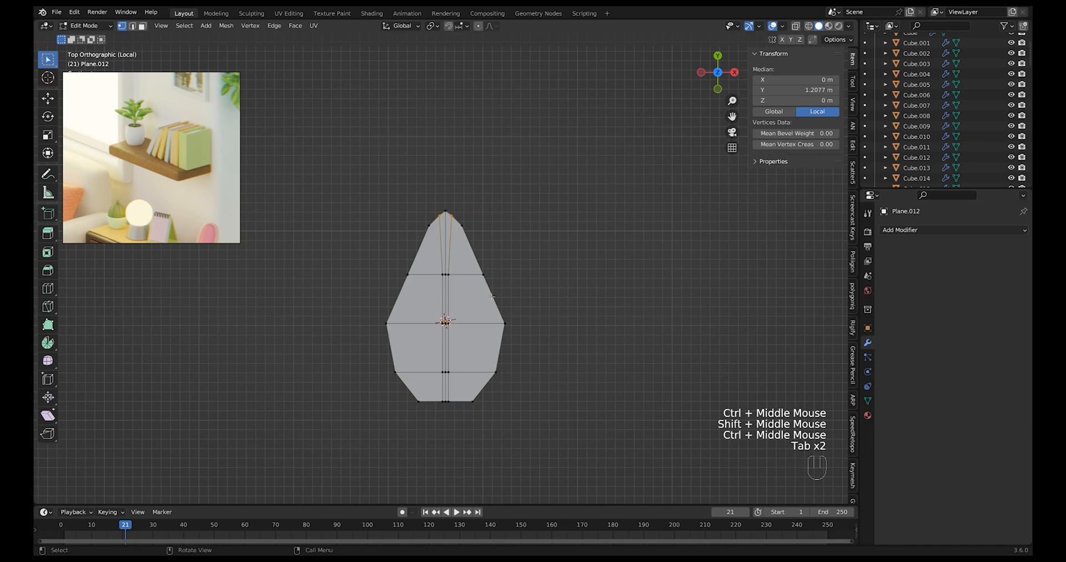
{"action": "key", "text": "s"}
{"action": "key", "text": "Tab"}
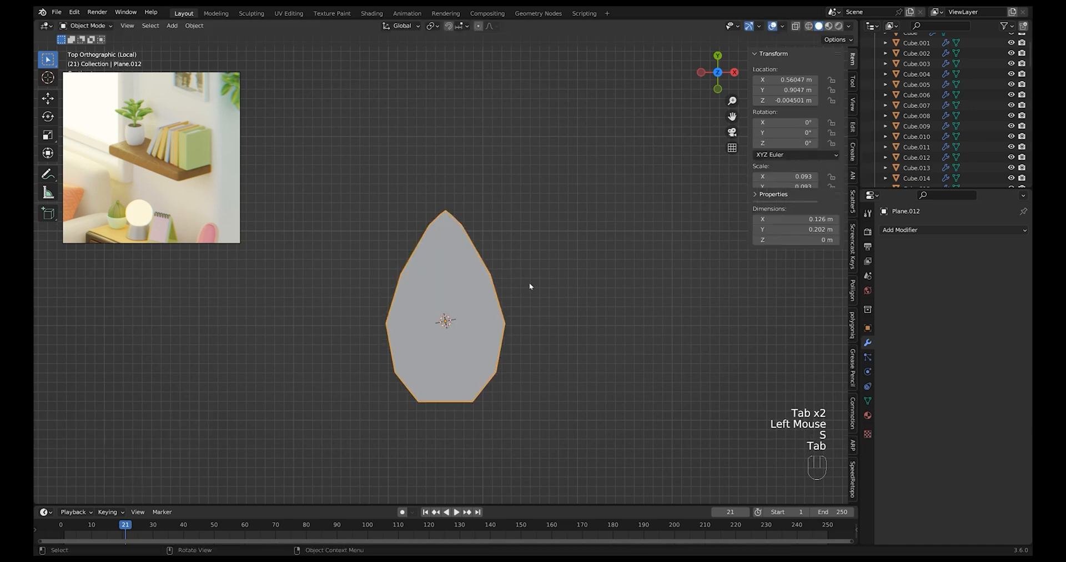
Add a Solidify modifier to the leaf and set its thickness to -0.071 m
{"action": "middle_click_drag", "start_coordinate": [528, 286], "coordinate": [720, 243], "text": "ctrl"}
{"action": "left_click", "coordinate": [908, 230]}
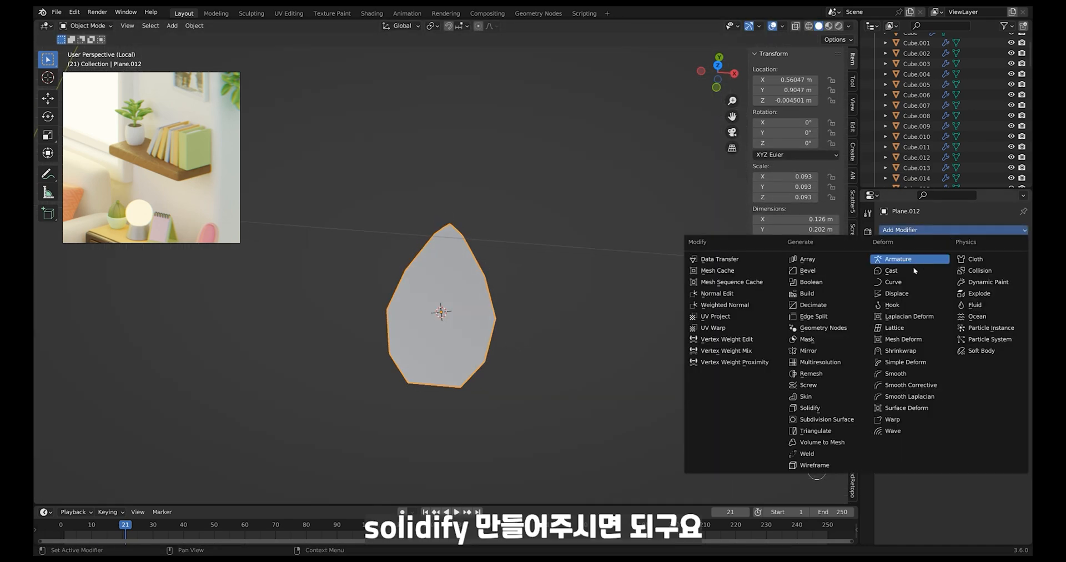
{"action": "left_click", "coordinate": [840, 411]}
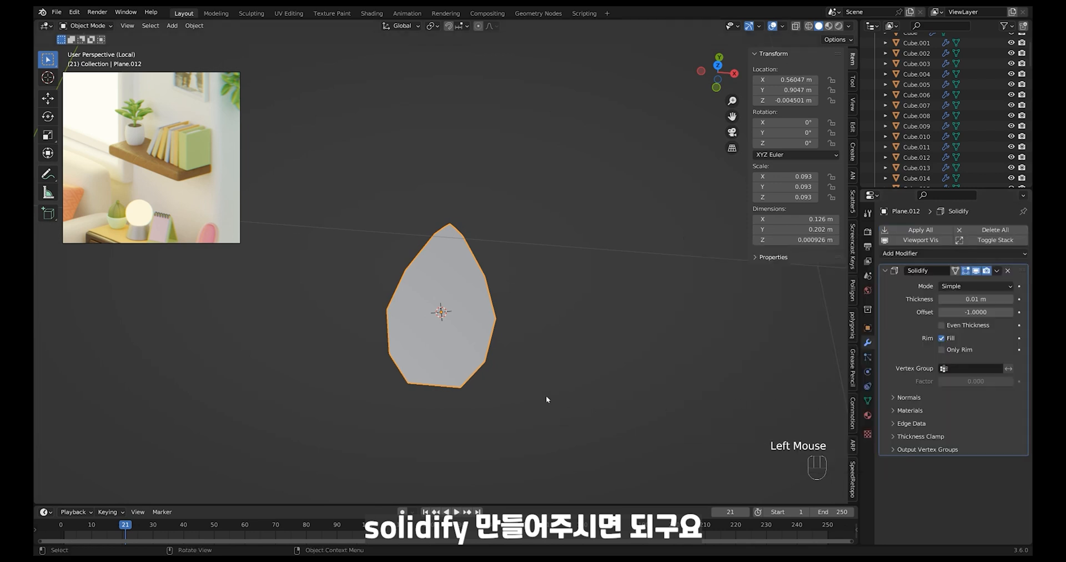
{"action": "middle_click_drag", "start_coordinate": [545, 396], "coordinate": [535, 312]}
{"action": "left_click_drag", "start_coordinate": [961, 302], "coordinate": [954, 301]}
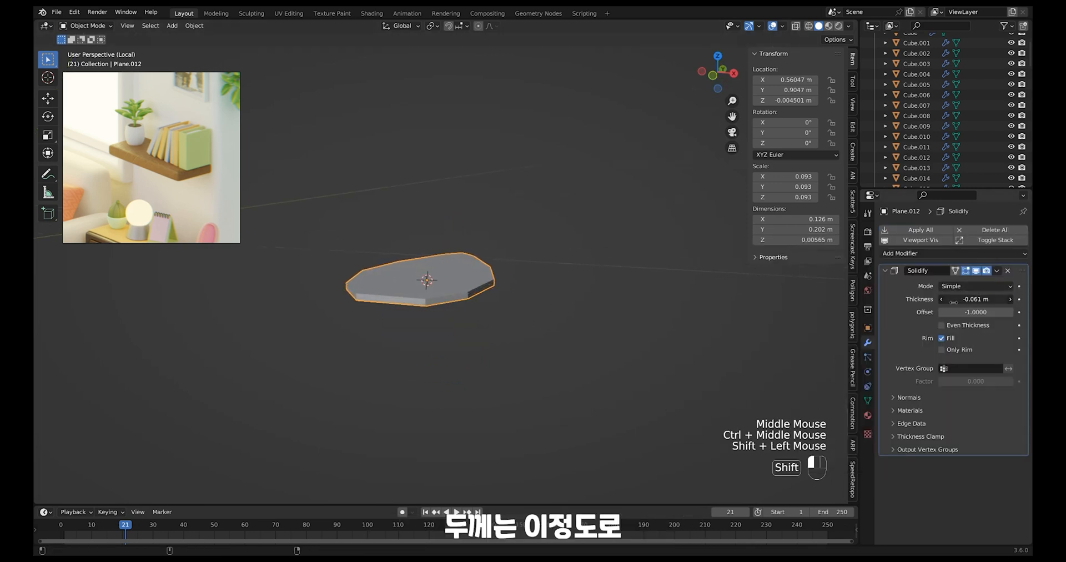
Hide the Solidify effect in the viewport and show the leaf mesh in X-ray for editing
{"action": "key", "text": "Tab"}
{"action": "middle_click_drag", "start_coordinate": [604, 319], "coordinate": [503, 305]}
{"action": "key", "text": "Tab"}
{"action": "key", "text": "alt+z"}
{"action": "key", "text": "Tab"}
{"action": "middle_click_drag", "start_coordinate": [432, 265], "coordinate": [431, 303]}
Raise the leaf's middle loop 0.064413 m along Z with smooth proportional editing enabled, size 0.239
{"action": "left_click_drag", "start_coordinate": [386, 231], "coordinate": [417, 357]}
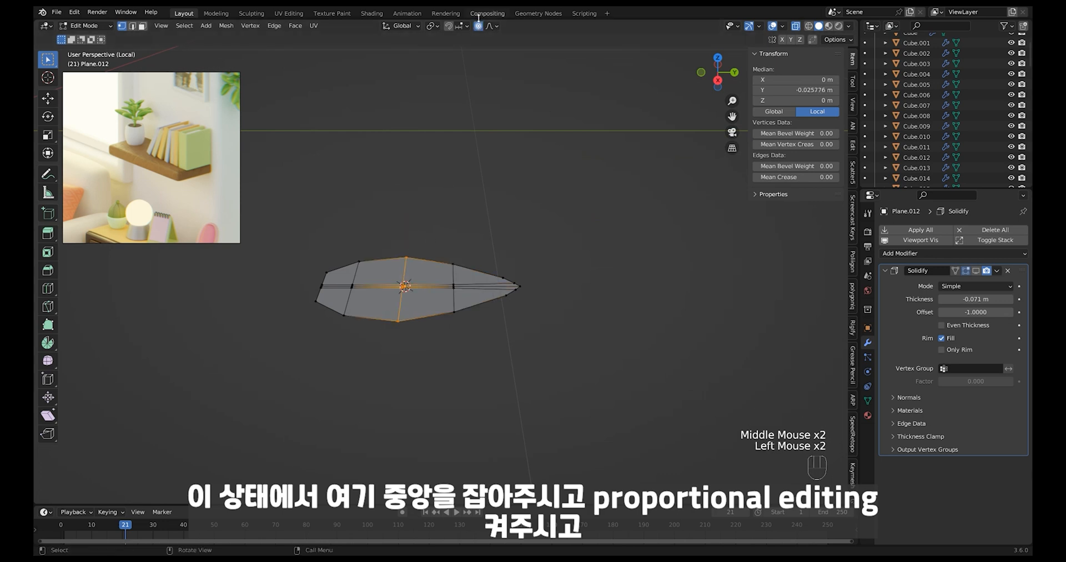
{"action": "middle_click_drag", "start_coordinate": [495, 386], "coordinate": [494, 364], "text": "alt"}
{"action": "key", "text": "g"}
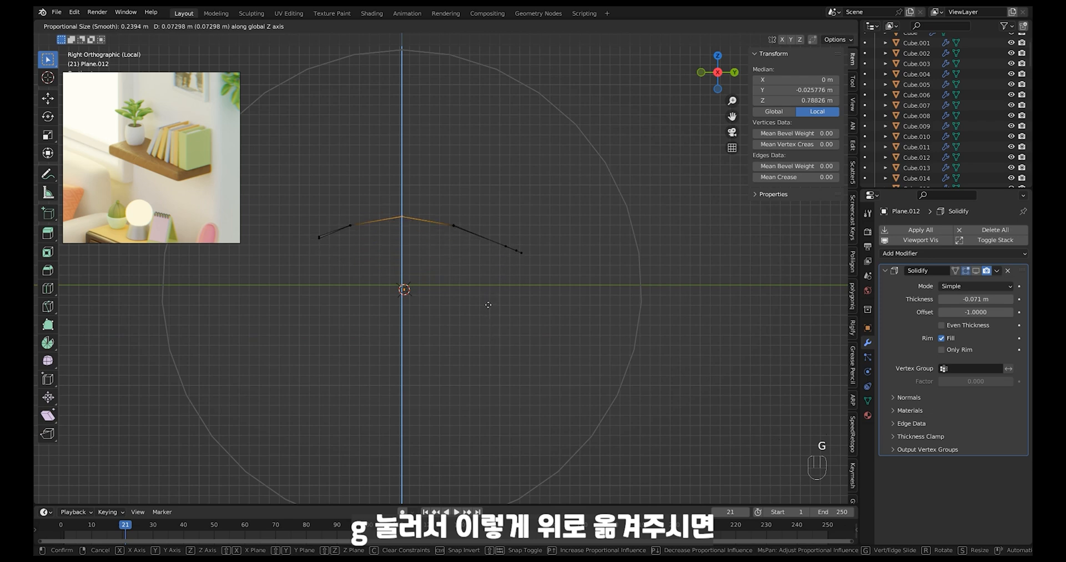
{"action": "left_click", "coordinate": [489, 310]}
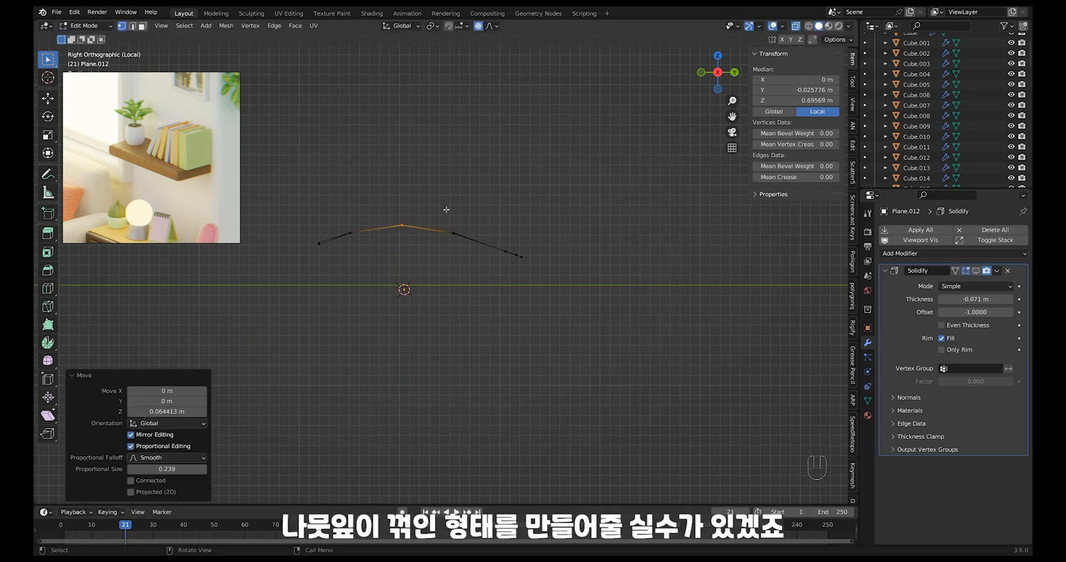
Raise the leaf's upper loop and then the row near the tip along Z with proportional editing to refine the bend
{"action": "left_click", "coordinate": [454, 232]}
{"action": "key", "text": "g"}
{"action": "key", "text": "z"}
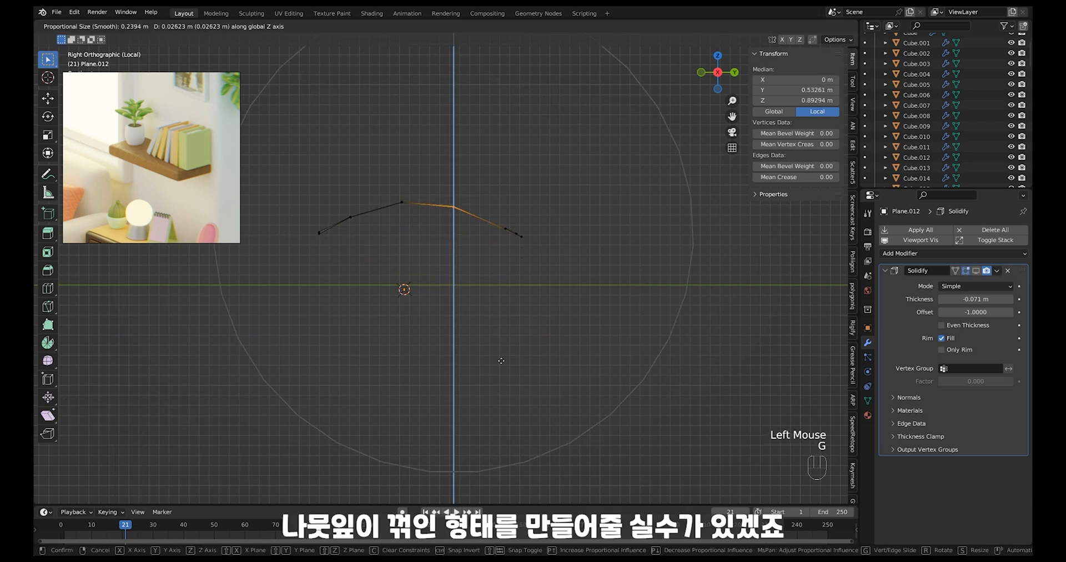
{"action": "left_click", "coordinate": [503, 360]}
{"action": "left_click", "coordinate": [506, 228]}
{"action": "key", "text": "g"}
{"action": "key", "text": "z"}
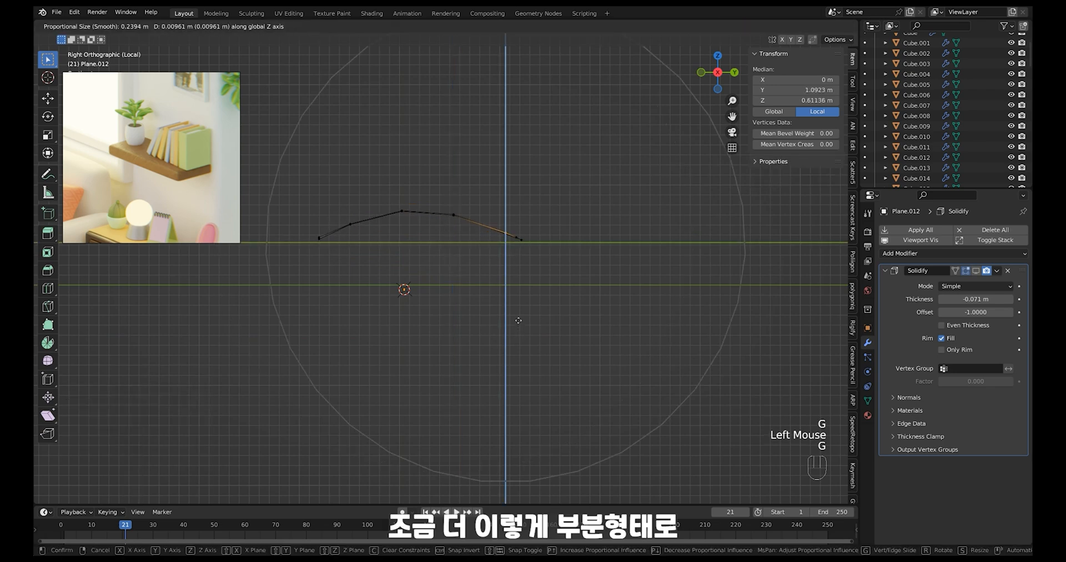
{"action": "left_click", "coordinate": [520, 325]}
{"action": "key", "text": "Tab"}
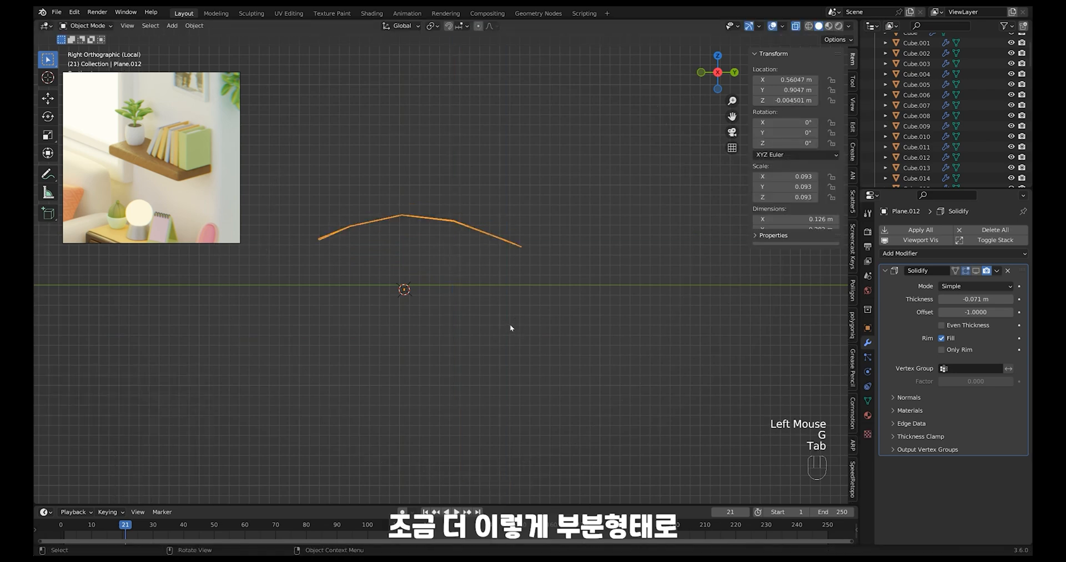
Select the three centre vertices on the leaf's base edge
{"action": "middle_click_drag", "start_coordinate": [510, 324], "coordinate": [472, 338]}
{"action": "key", "text": "Tab"}
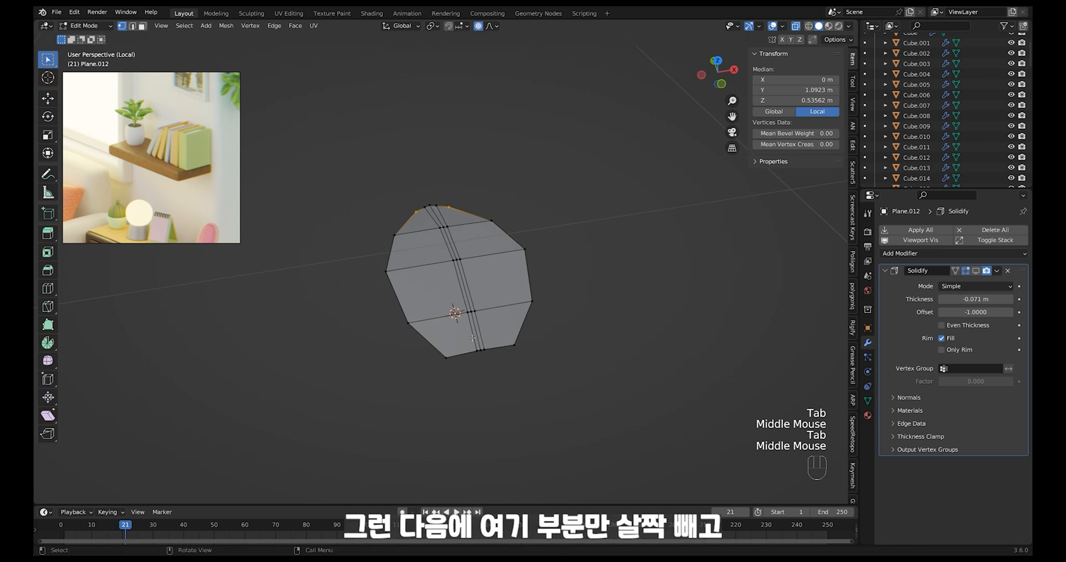
{"action": "middle_click_drag", "start_coordinate": [495, 383], "coordinate": [460, 397], "text": "shift"}
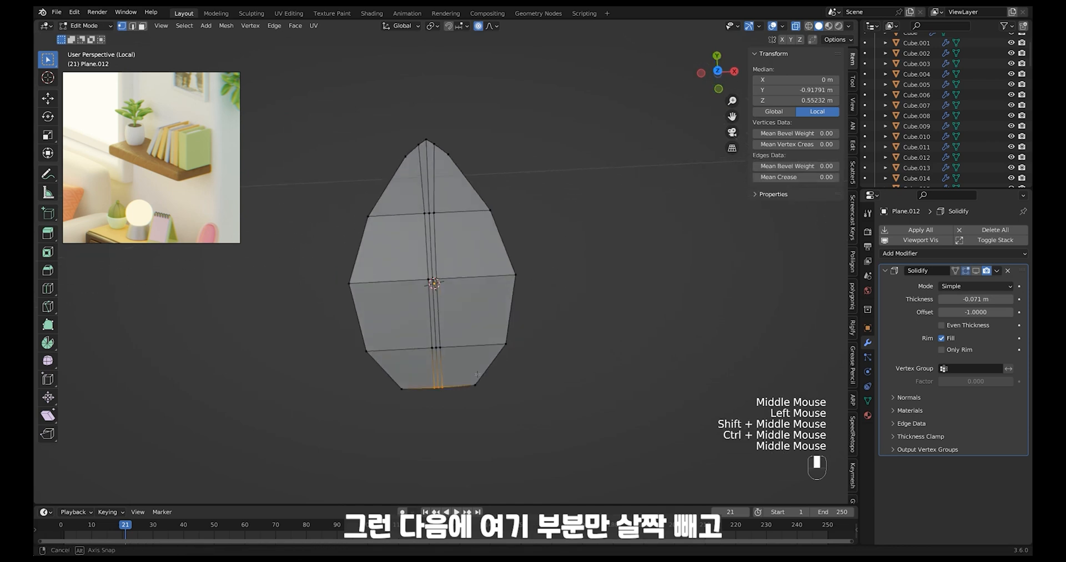
{"action": "key", "text": "g"}
{"action": "left_click", "coordinate": [459, 409]}
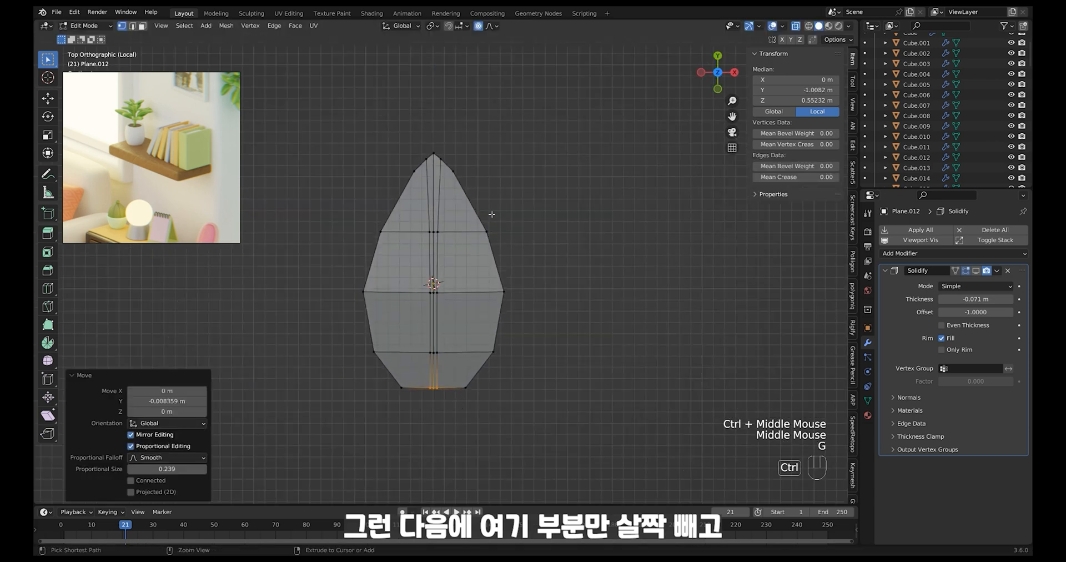
{"action": "key", "text": "ctrl+z"}
Move the base's centre vertices -0.009055 m along Y with proportional editing off to round the base
{"action": "key", "text": "g"}
{"action": "key", "text": "y"}
{"action": "left_click", "coordinate": [436, 416]}
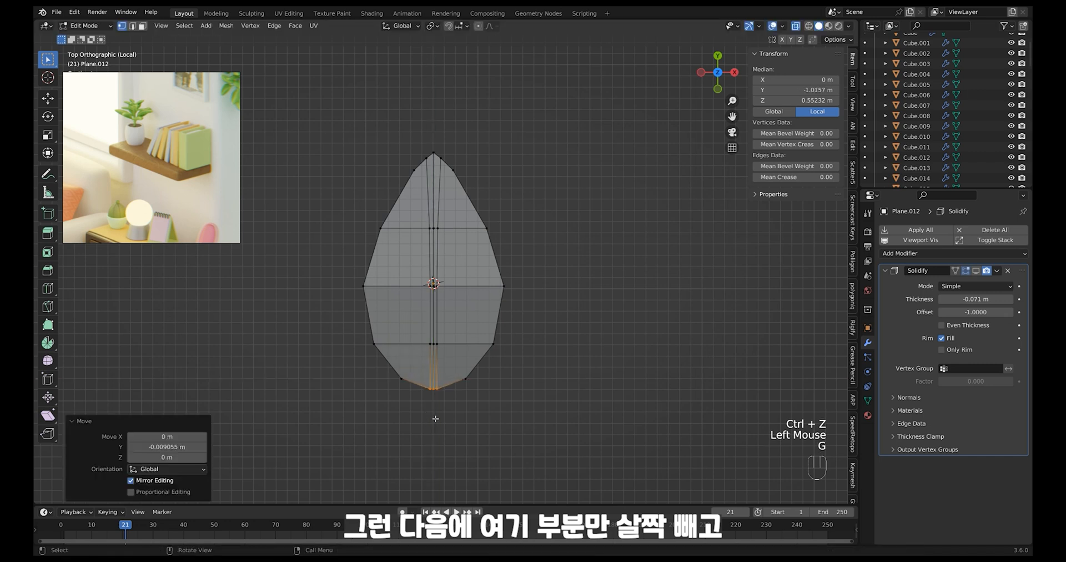
Select the edges along the leaf's centre line and lower them along Z to form a midrib crease
{"action": "middle_click_drag", "start_coordinate": [435, 417], "coordinate": [423, 297]}
{"action": "mouse_move", "coordinate": [422, 297]}
{"action": "middle_mouse_down", "text": "ctrl"}
{"action": "mouse_move", "coordinate": [422, 247]}
{"action": "mouse_move", "coordinate": [414, 378]}
{"action": "mouse_move", "coordinate": [415, 282]}
{"action": "mouse_move", "coordinate": [432, 285]}
{"action": "mouse_move", "coordinate": [433, 298]}
{"action": "middle_mouse_up", "text": "ctrl"}
{"action": "left_click", "coordinate": [411, 222]}
{"action": "left_click", "coordinate": [418, 222]}
{"action": "key", "text": "2"}
{"action": "left_click", "coordinate": [424, 266]}
{"action": "key", "text": "g"}
{"action": "key", "text": "z"}
{"action": "left_click", "coordinate": [410, 290]}
{"action": "key", "text": "g"}
{"action": "left_click", "coordinate": [413, 284]}
{"action": "key", "text": "Tab"}
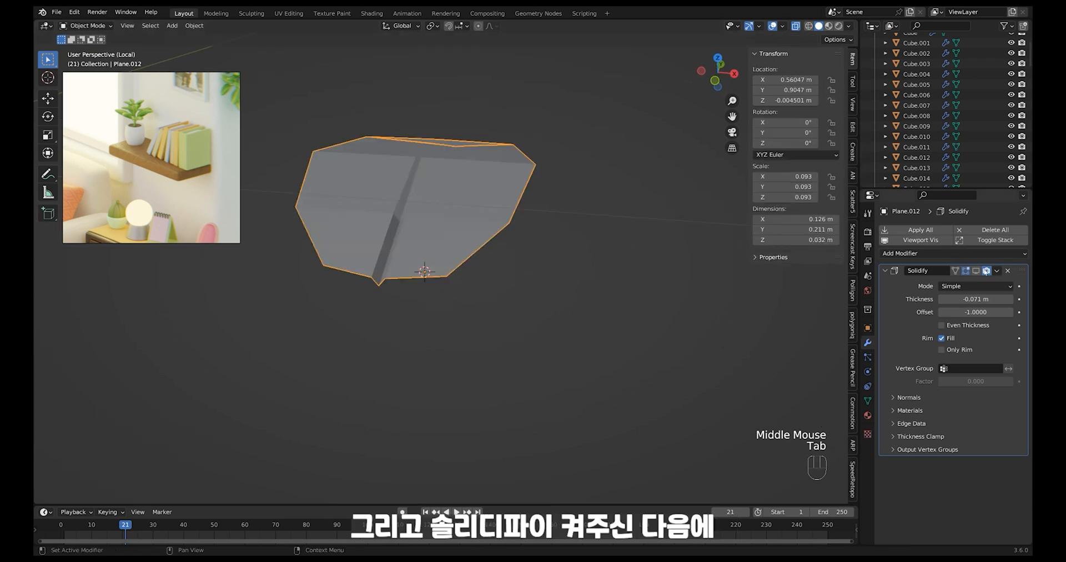
Show Solidify in the viewport again and add a level 1 Subdivision modifier, with X-ray turned off
{"action": "left_click", "coordinate": [966, 271]}
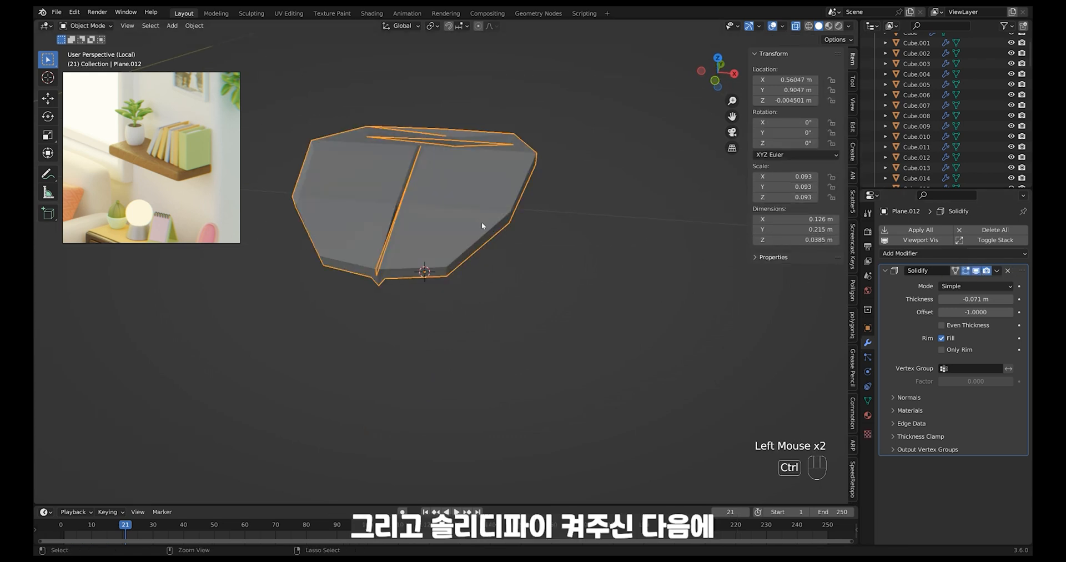
{"action": "key", "text": "ctrl+1"}
{"action": "middle_click_drag", "start_coordinate": [482, 229], "coordinate": [465, 355]}
{"action": "key", "text": "Tab"}
{"action": "key", "text": "Tab"}
{"action": "key", "text": "alt+z"}
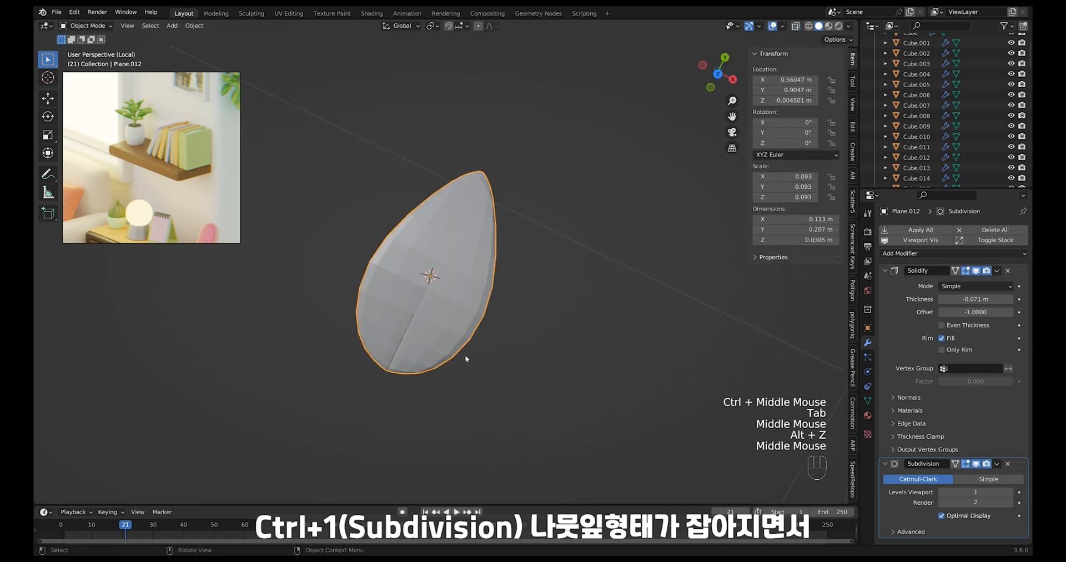
{"action": "middle_click_drag", "start_coordinate": [439, 248], "coordinate": [430, 265]}
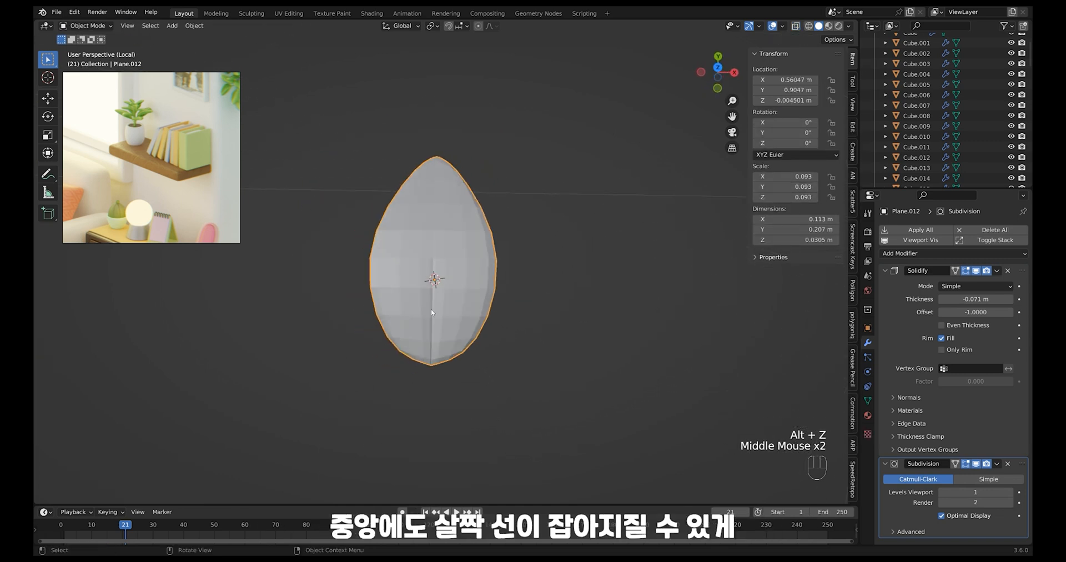
Apply Shade Smooth to the leaf and collapse its Solidify modifier settings
{"action": "key", "text": "alt+z"}
{"action": "middle_click_drag", "start_coordinate": [464, 298], "coordinate": [468, 270]}
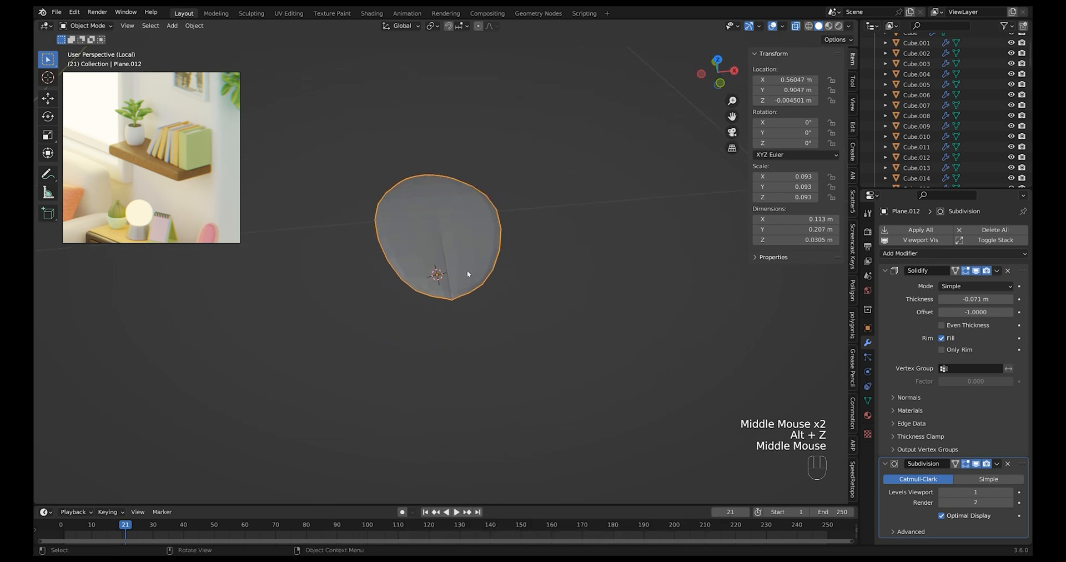
{"action": "key", "text": "alt+z"}
{"action": "left_click", "coordinate": [885, 270]}
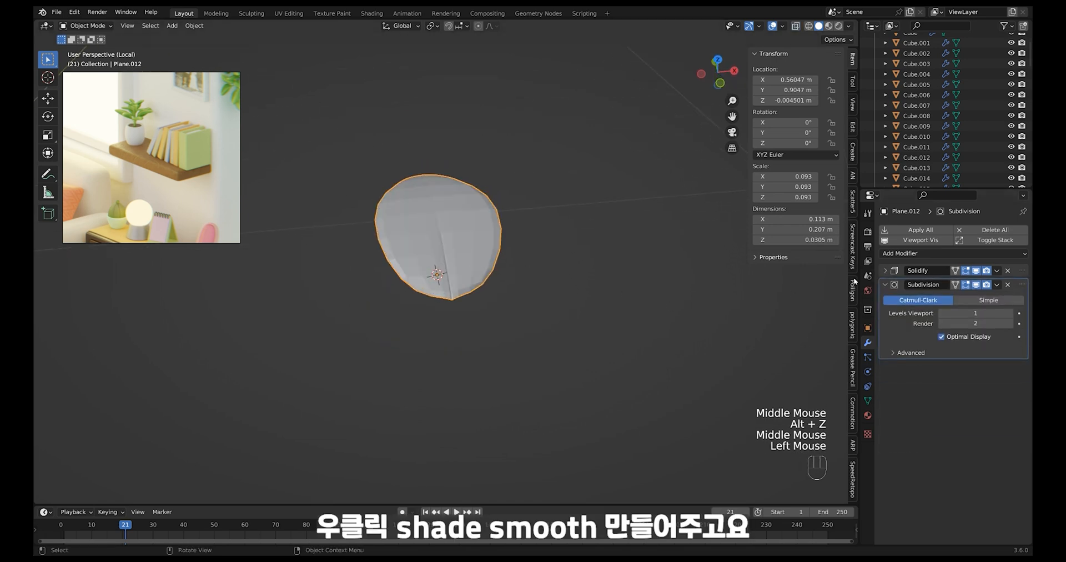
{"action": "right_click", "coordinate": [478, 281]}
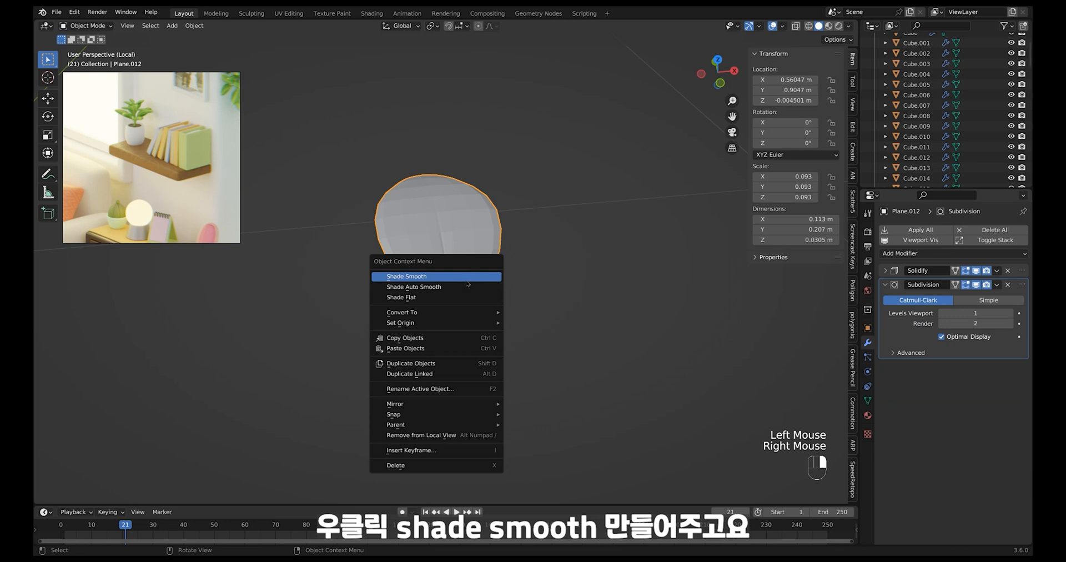
{"action": "left_click", "coordinate": [468, 280]}
{"action": "middle_click_drag", "start_coordinate": [507, 266], "coordinate": [468, 252]}
{"action": "left_click", "coordinate": [474, 261]}
Lower the leaf's centre-line edges another 0.008244 m along Z to deepen the midrib crease
{"action": "key", "text": "Tab"}
{"action": "key", "text": "alt+z"}
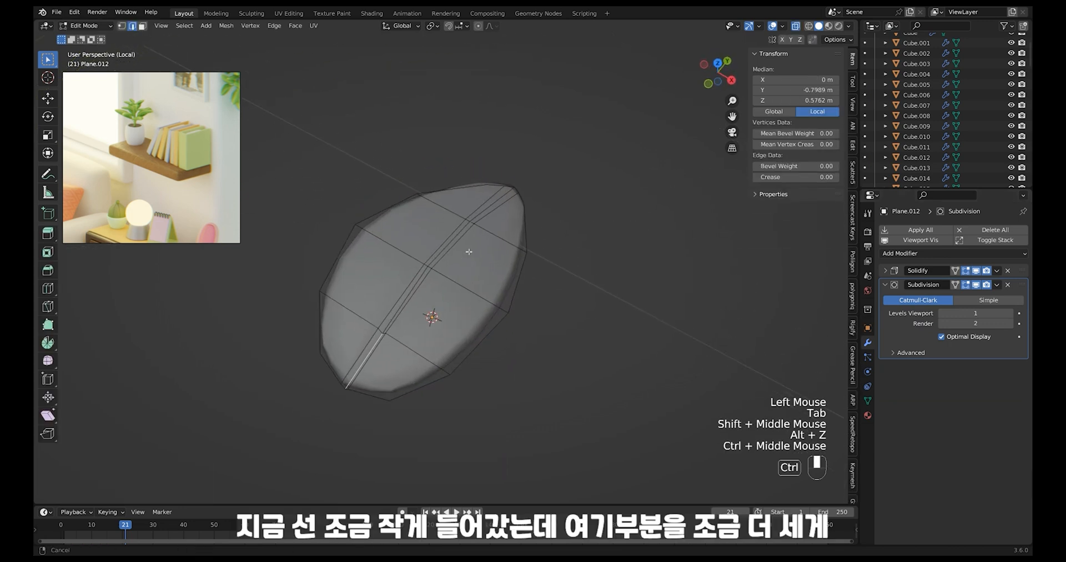
{"action": "middle_click_drag", "start_coordinate": [486, 218], "coordinate": [489, 240]}
{"action": "key", "text": "g"}
{"action": "key", "text": "z"}
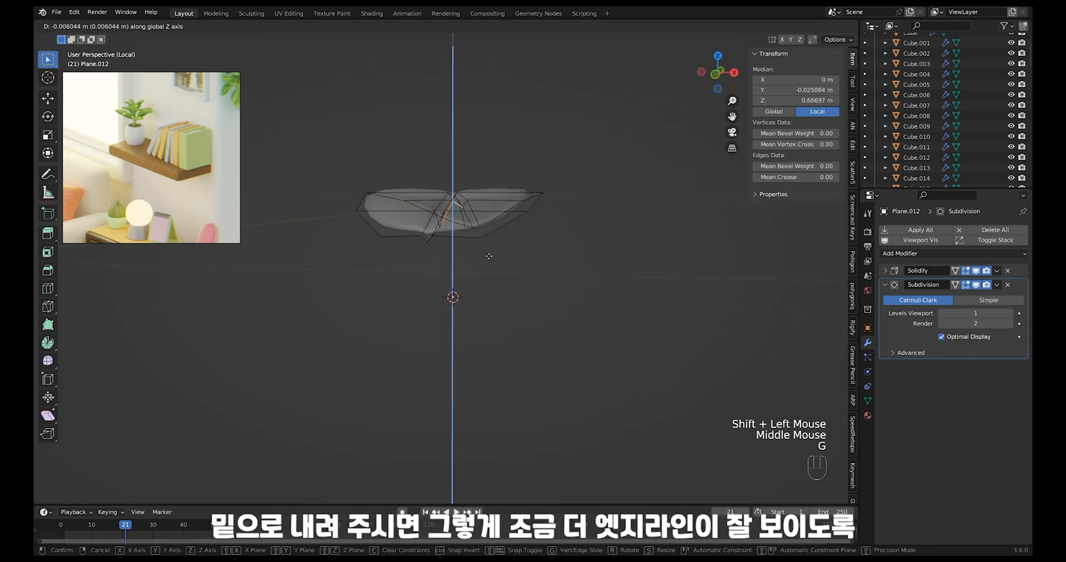
{"action": "left_click", "coordinate": [489, 253]}
{"action": "key", "text": "alt+z"}
{"action": "middle_click_drag", "start_coordinate": [502, 245], "coordinate": [445, 290]}
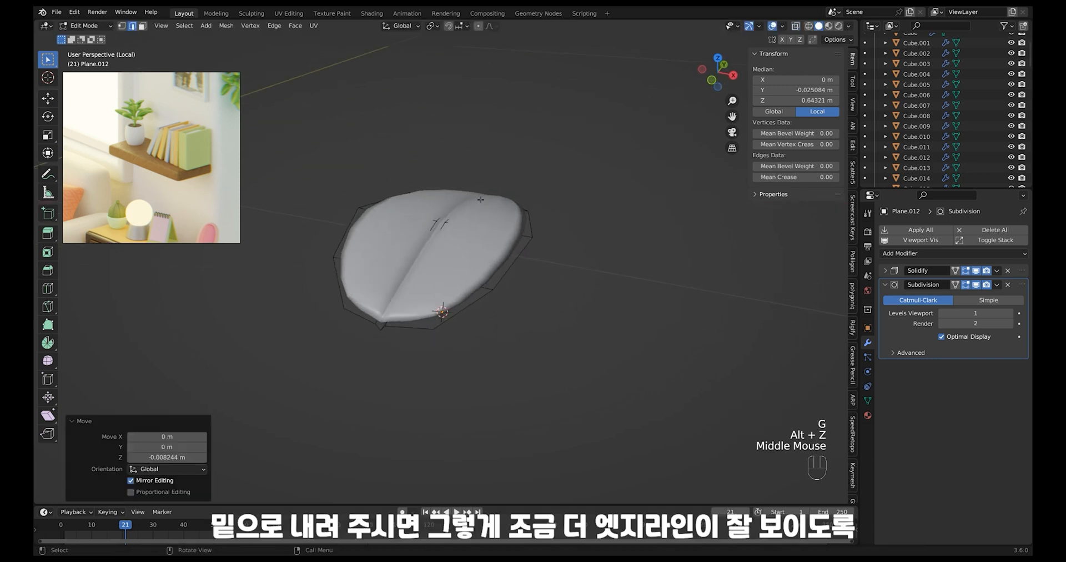
{"action": "middle_click_drag", "start_coordinate": [481, 200], "coordinate": [323, 384]}
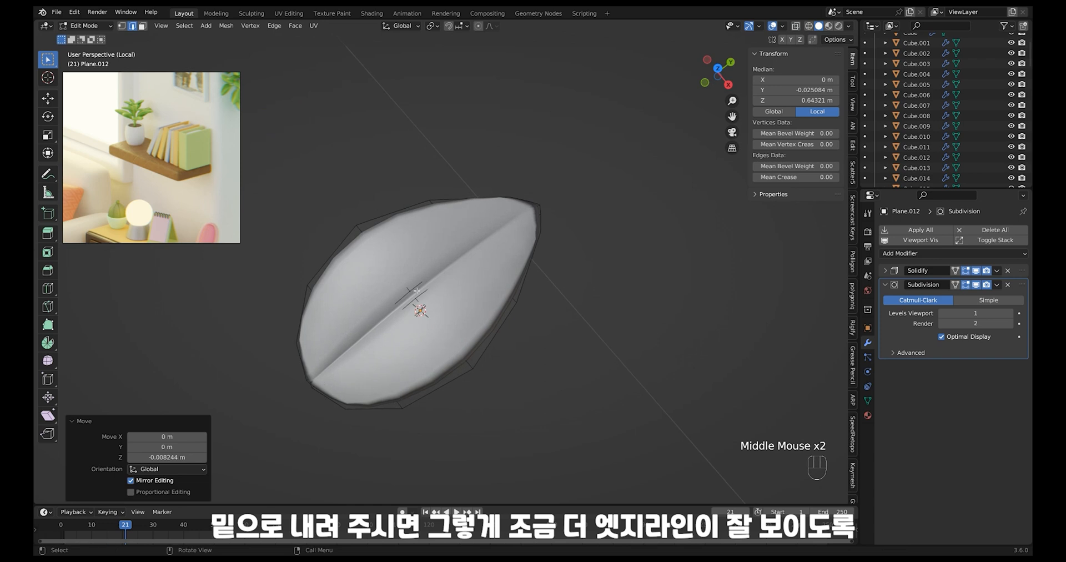
Extrude the vertices at the leaf's base -0.045931 m along Y and pull them partway back to start a short stem
{"action": "middle_click_drag", "start_coordinate": [417, 290], "coordinate": [508, 275], "text": "ctrl"}
{"action": "key", "text": "1"}
{"action": "left_click_drag", "start_coordinate": [378, 265], "coordinate": [412, 295]}
{"action": "middle_click_drag", "start_coordinate": [412, 295], "coordinate": [369, 381]}
{"action": "key", "text": "e"}
{"action": "left_click", "coordinate": [382, 384]}
{"action": "key", "text": "g"}
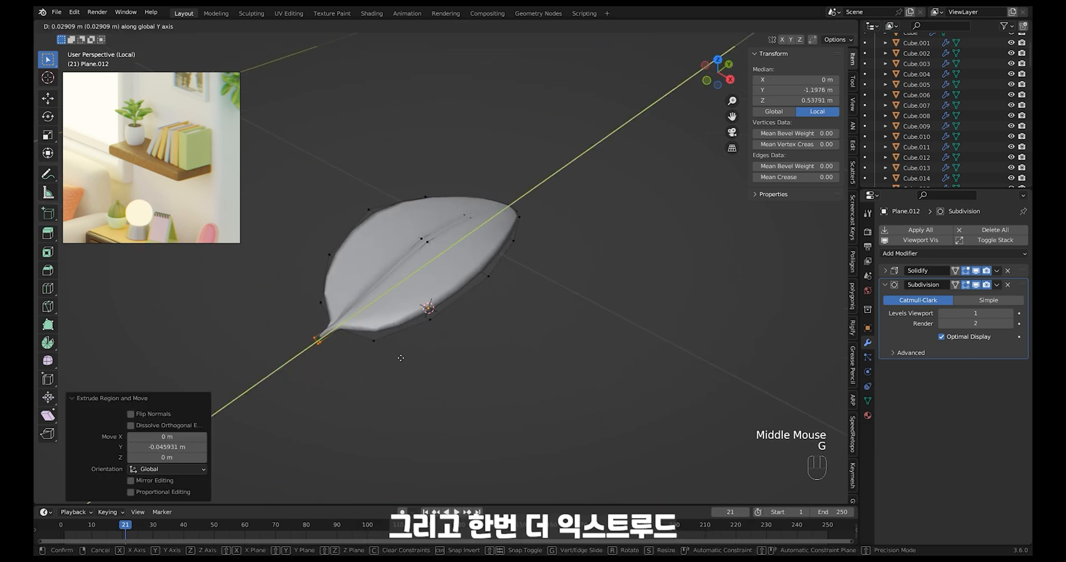
{"action": "left_click", "coordinate": [407, 352]}
Extrude the stem end another -0.03916 m along Y and move its tip 0.009914, 0.004415, -0.024277 m so it bends down
{"action": "left_click", "coordinate": [370, 389]}
{"action": "middle_click_drag", "start_coordinate": [370, 389], "coordinate": [366, 357]}
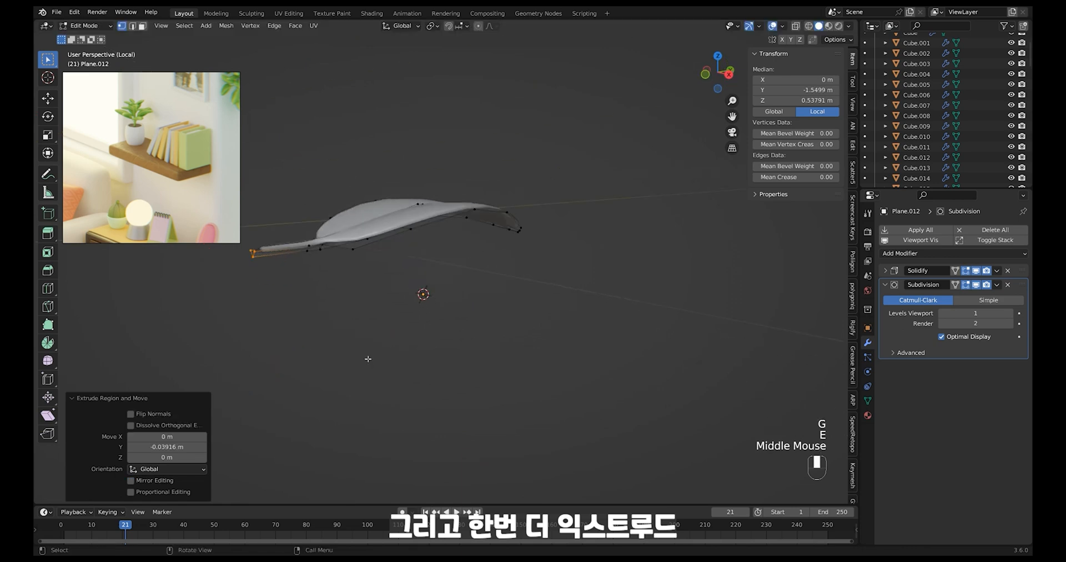
{"action": "key", "text": "g"}
{"action": "left_click", "coordinate": [382, 399]}
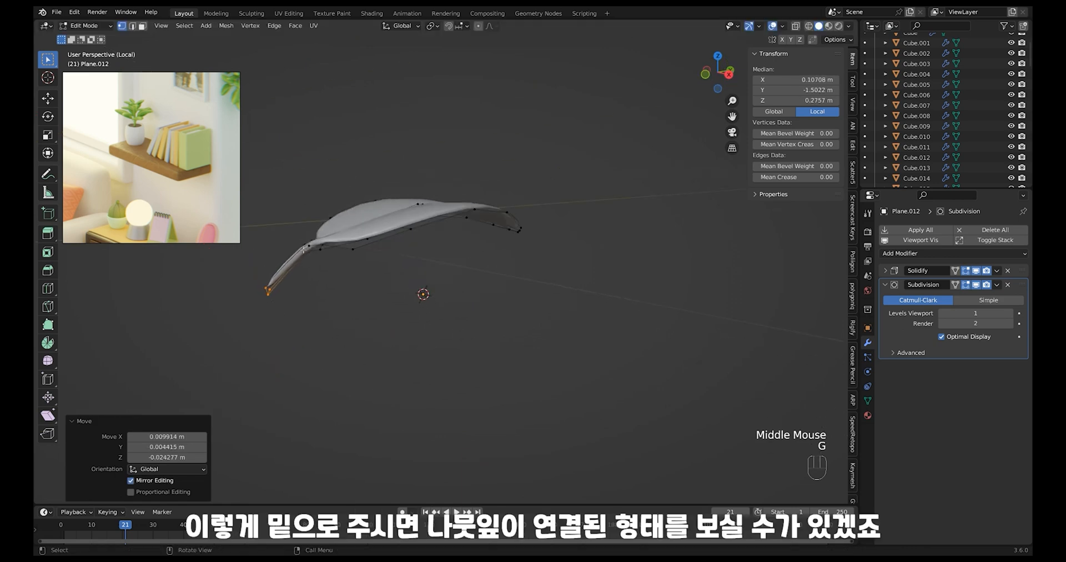
{"action": "key", "text": "Tab"}
{"action": "middle_click_drag", "start_coordinate": [494, 304], "coordinate": [505, 299]}
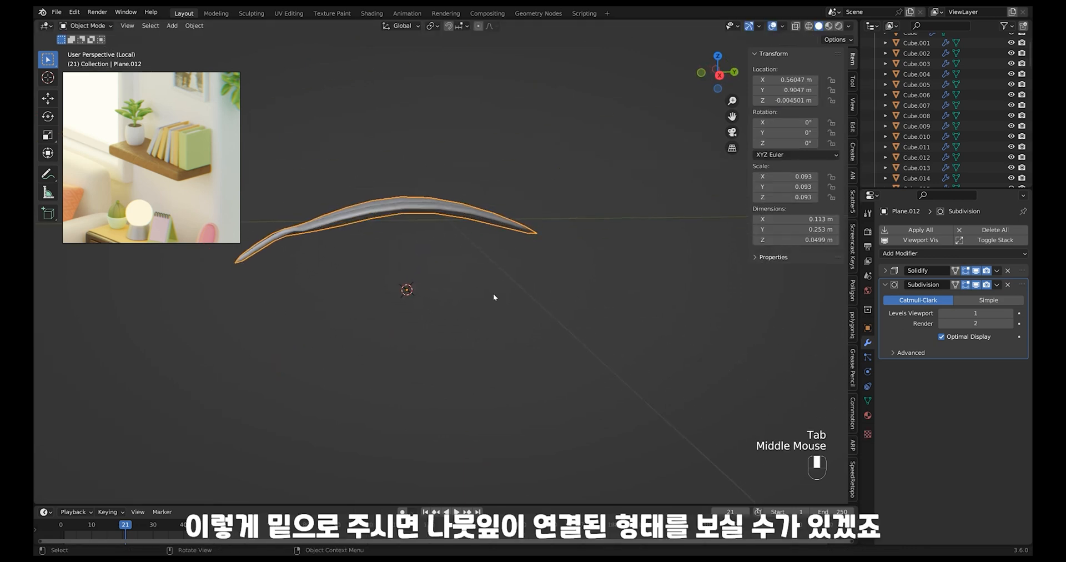
Set the leaf's Solidify thickness to -0.175 m
{"action": "left_click", "coordinate": [885, 270]}
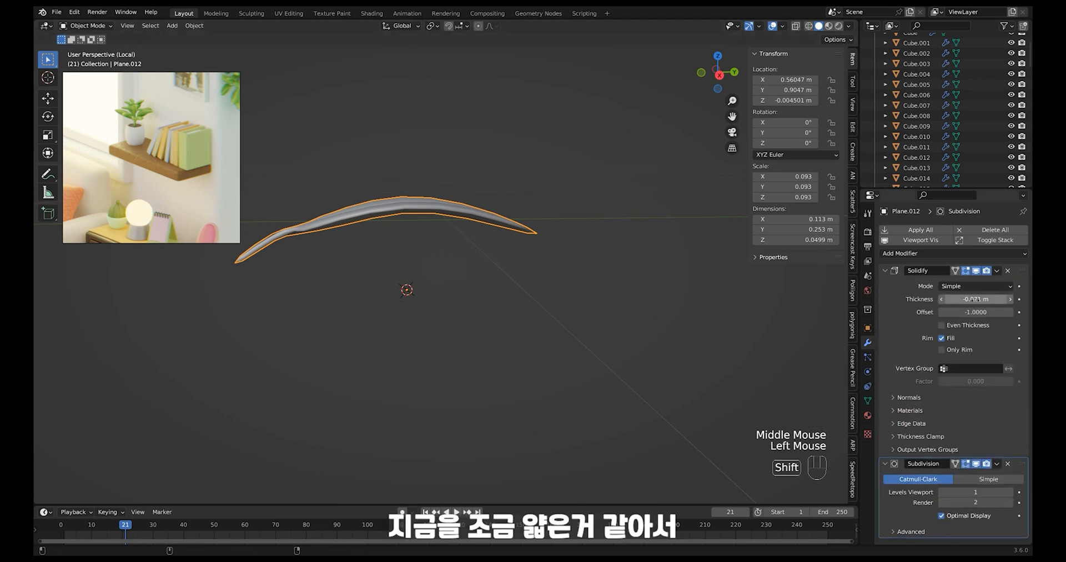
{"action": "left_click_drag", "start_coordinate": [957, 299], "coordinate": [951, 298]}
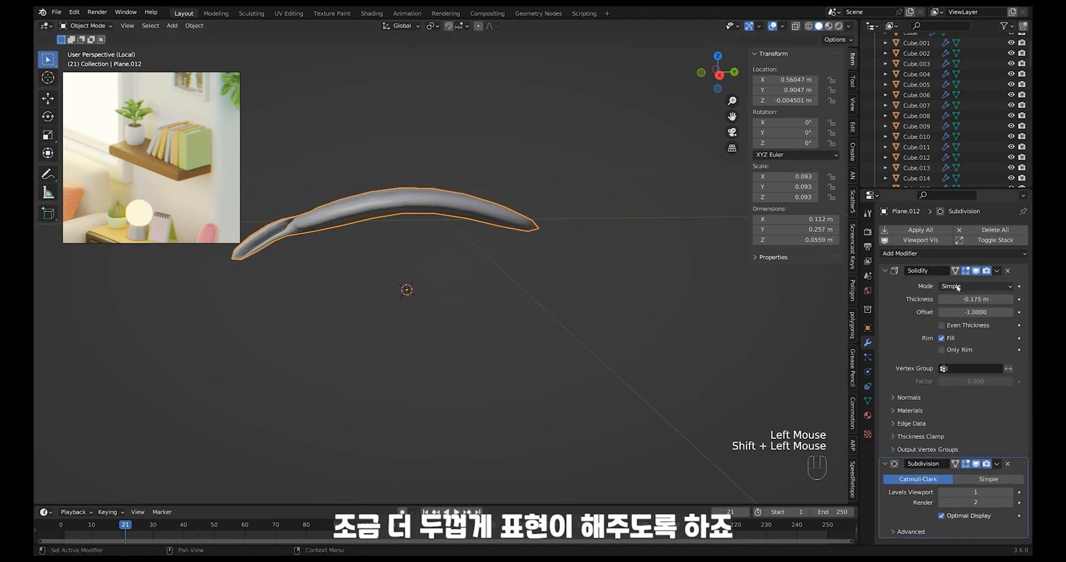
{"action": "middle_click_drag", "start_coordinate": [561, 317], "coordinate": [501, 343]}
Move the stem's tip vertices by -0.008463, -0.002394, -0.002394 m to straighten the stem
{"action": "key", "text": "Tab"}
{"action": "middle_click_drag", "start_coordinate": [471, 306], "coordinate": [542, 294], "text": "ctrl"}
{"action": "middle_click_drag", "start_coordinate": [541, 294], "coordinate": [532, 384]}
{"action": "middle_click_drag", "start_coordinate": [532, 384], "coordinate": [579, 369]}
{"action": "key", "text": "g"}
{"action": "left_click", "coordinate": [563, 401]}
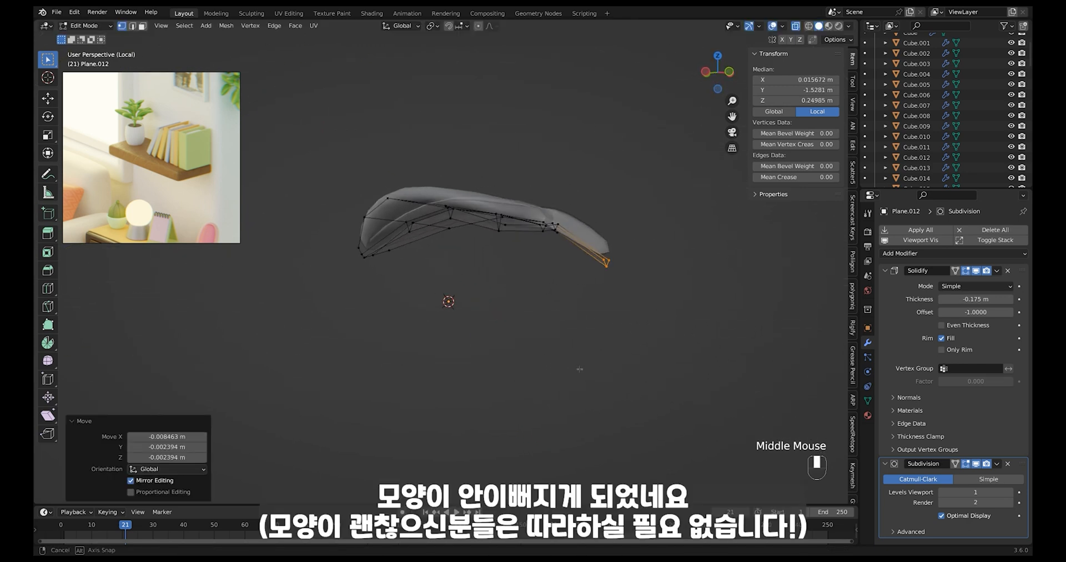
Set the Solidify thickness to 0.137 m so the leaf thickens on the opposite side, and return to Object Mode
{"action": "left_click_drag", "start_coordinate": [992, 299], "coordinate": [968, 299], "text": "shift"}
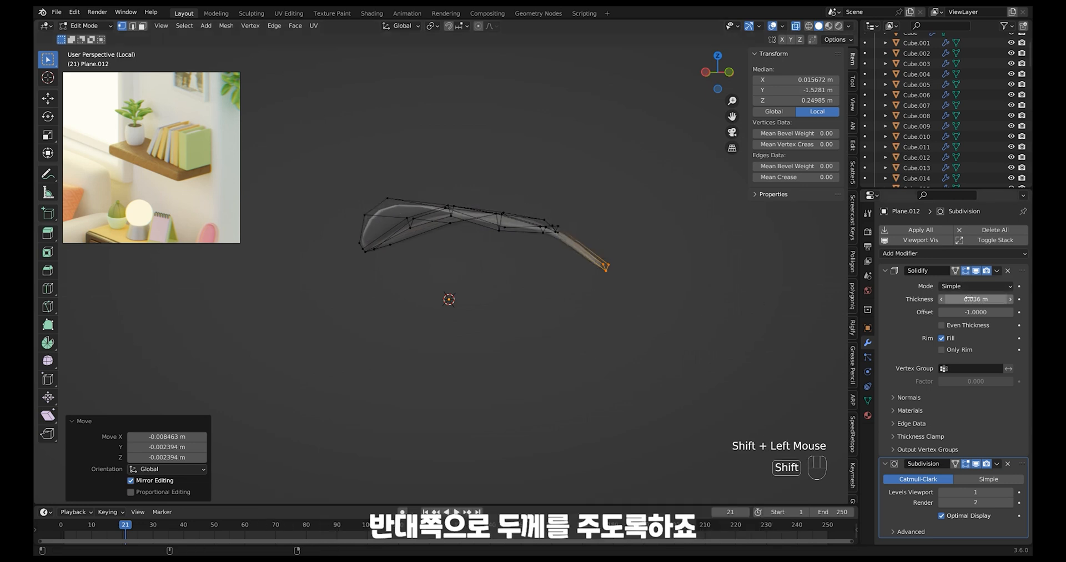
{"action": "mouse_move", "coordinate": [611, 333]}
{"action": "middle_mouse_down"}
{"action": "mouse_move", "coordinate": [604, 327]}
{"action": "mouse_move", "coordinate": [611, 349]}
{"action": "mouse_move", "coordinate": [605, 342]}
{"action": "middle_mouse_up"}
{"action": "key", "text": "alt+z"}
{"action": "key", "text": "Tab"}
{"action": "key", "text": "alt+z"}
{"action": "left_click", "coordinate": [522, 299]}
Leave local view and move the leaf 0.13305 m along Y so its stem end meets the plant's stalk
{"action": "key", "text": "slash"}
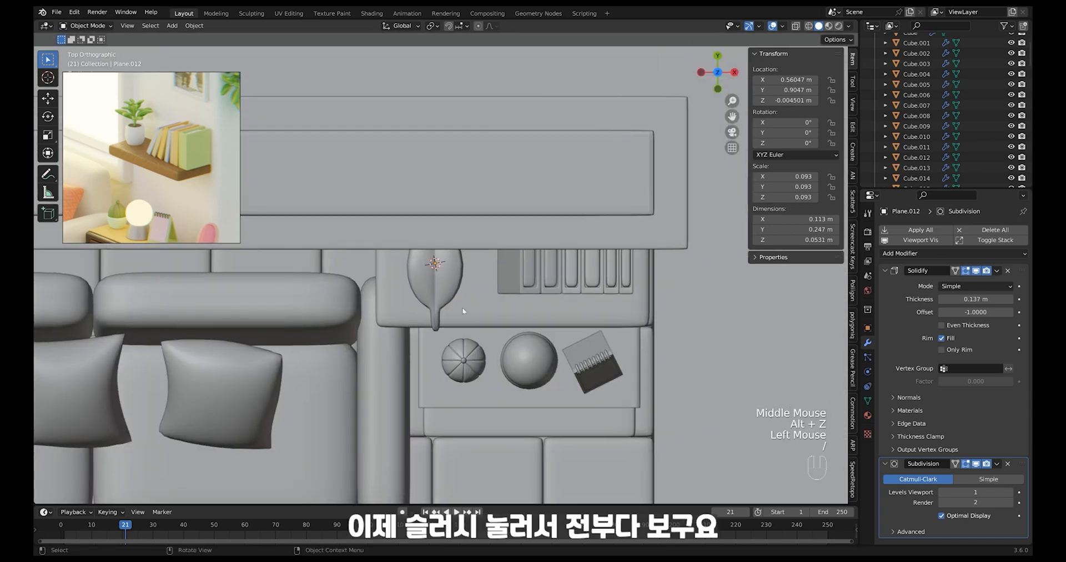
{"action": "left_click", "coordinate": [453, 300]}
{"action": "middle_click_drag", "start_coordinate": [462, 316], "coordinate": [469, 251], "text": "ctrl"}
{"action": "key", "text": "alt+z"}
{"action": "key", "text": "g"}
{"action": "left_click", "coordinate": [484, 151]}
{"action": "key", "text": "alt+z"}
Scale the leaf down to 0.034 and move it -0.080623 m along Y back onto the stalk
{"action": "key", "text": "s"}
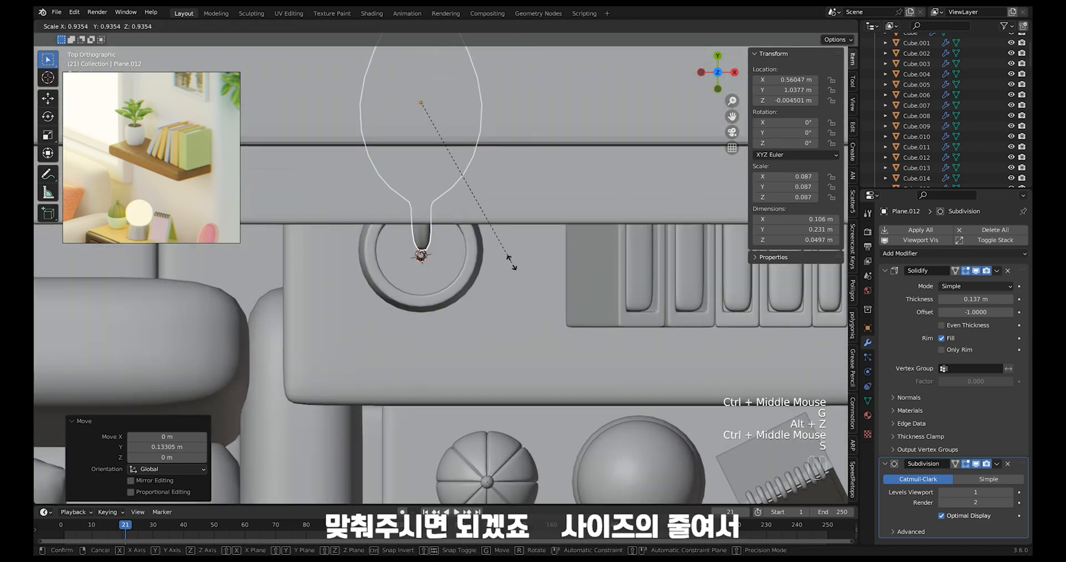
{"action": "left_click", "coordinate": [449, 166]}
{"action": "key", "text": "g"}
{"action": "middle_click", "coordinate": [444, 211]}
{"action": "left_click", "coordinate": [444, 244]}
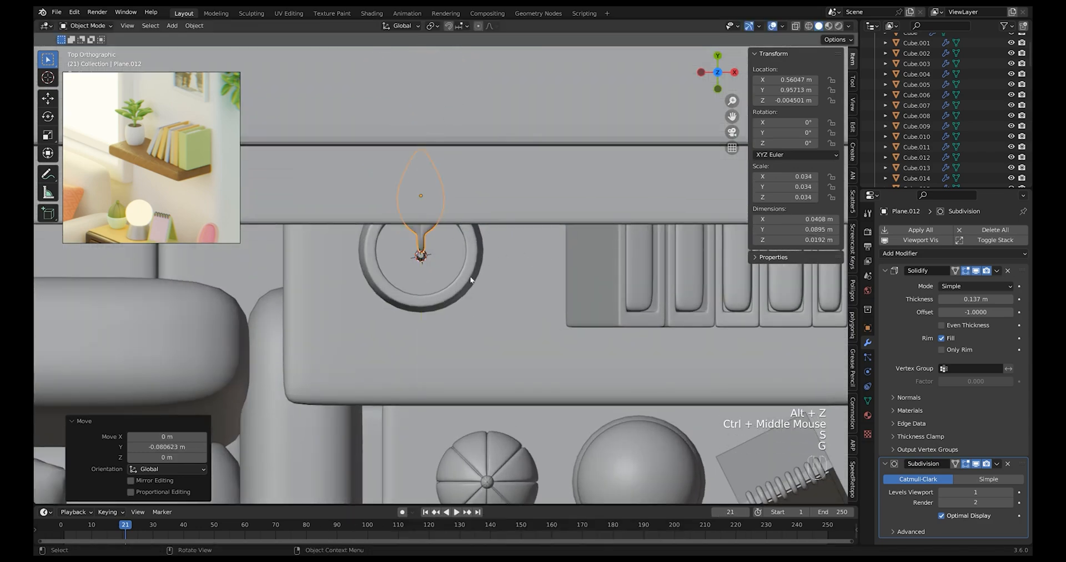
Lower the leaf -0.047858 m along Z so its stem attaches to the lower part of the stalk
{"action": "middle_click_drag", "start_coordinate": [445, 244], "coordinate": [497, 291]}
{"action": "mouse_move", "coordinate": [497, 291]}
{"action": "middle_mouse_down", "text": "ctrl"}
{"action": "mouse_move", "coordinate": [524, 289]}
{"action": "mouse_move", "coordinate": [514, 283]}
{"action": "middle_mouse_up", "text": "ctrl"}
{"action": "middle_click_drag", "start_coordinate": [508, 317], "coordinate": [502, 235], "text": "shift"}
{"action": "key", "text": "g"}
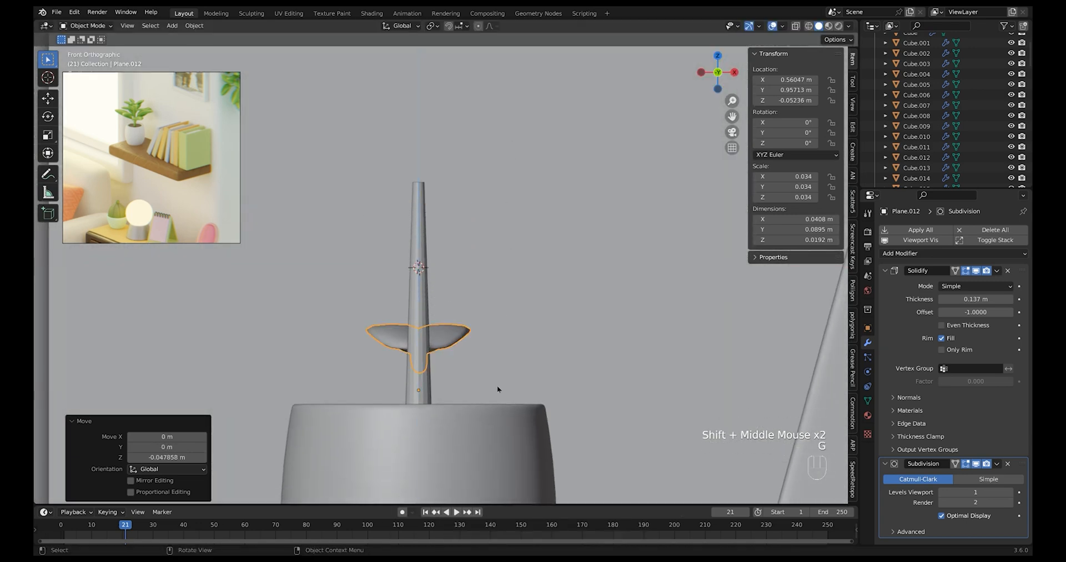
{"action": "left_click", "coordinate": [498, 385]}
{"action": "middle_click_drag", "start_coordinate": [497, 385], "coordinate": [537, 335]}
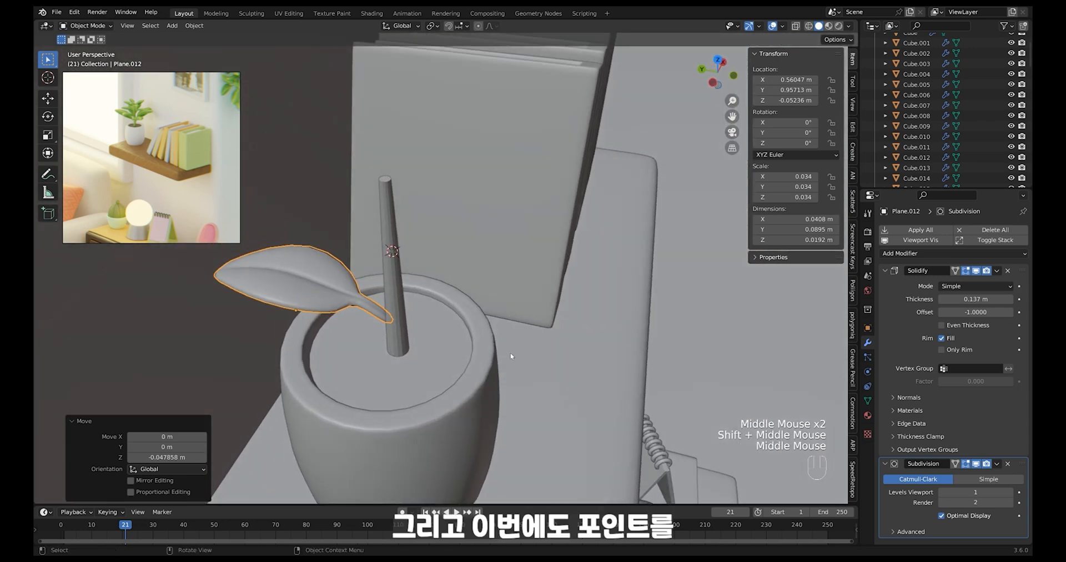
Set the leaf's origin to the 3D cursor at the plant's stalk
{"action": "right_click", "coordinate": [400, 256]}
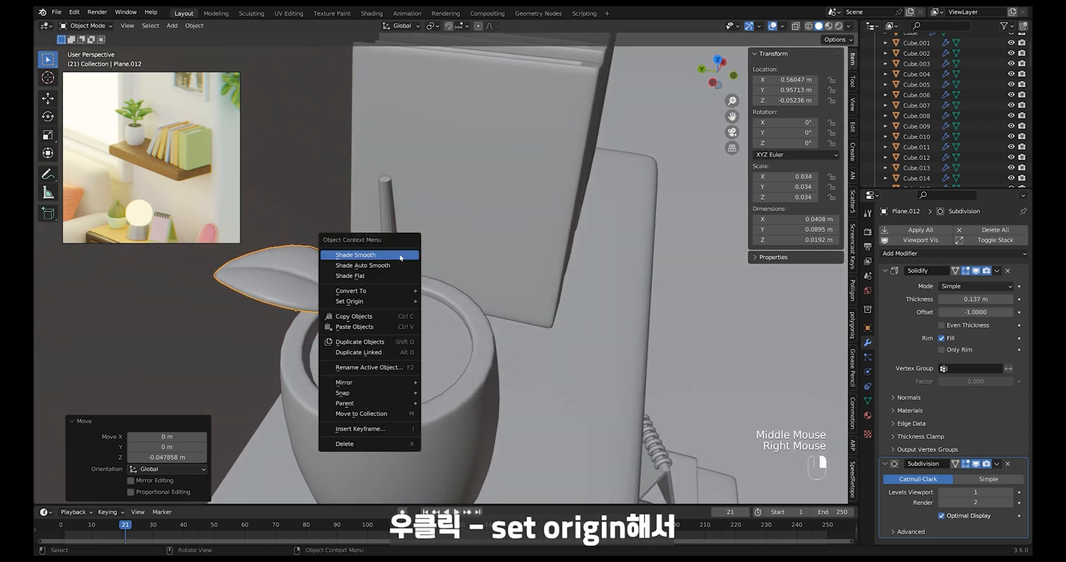
{"action": "mouse_move", "coordinate": [415, 304]}
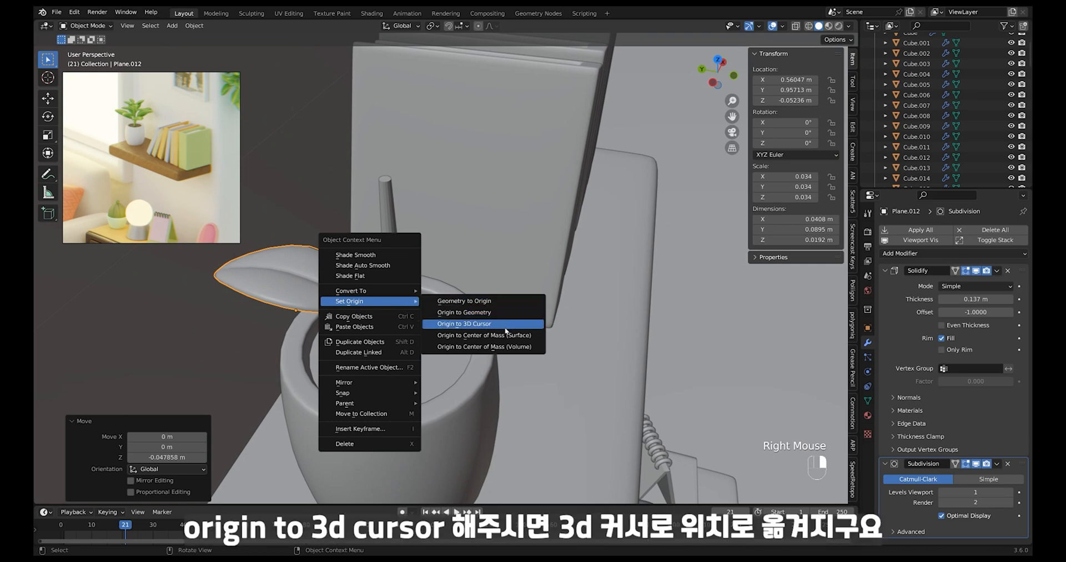
{"action": "left_click", "coordinate": [506, 328]}
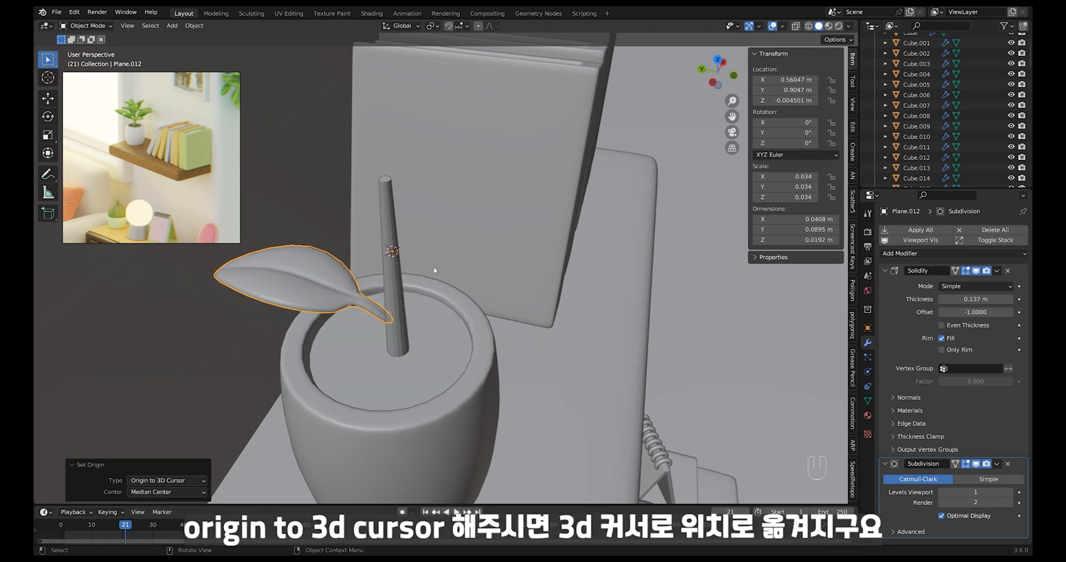
{"action": "middle_click_drag", "start_coordinate": [434, 270], "coordinate": [457, 301]}
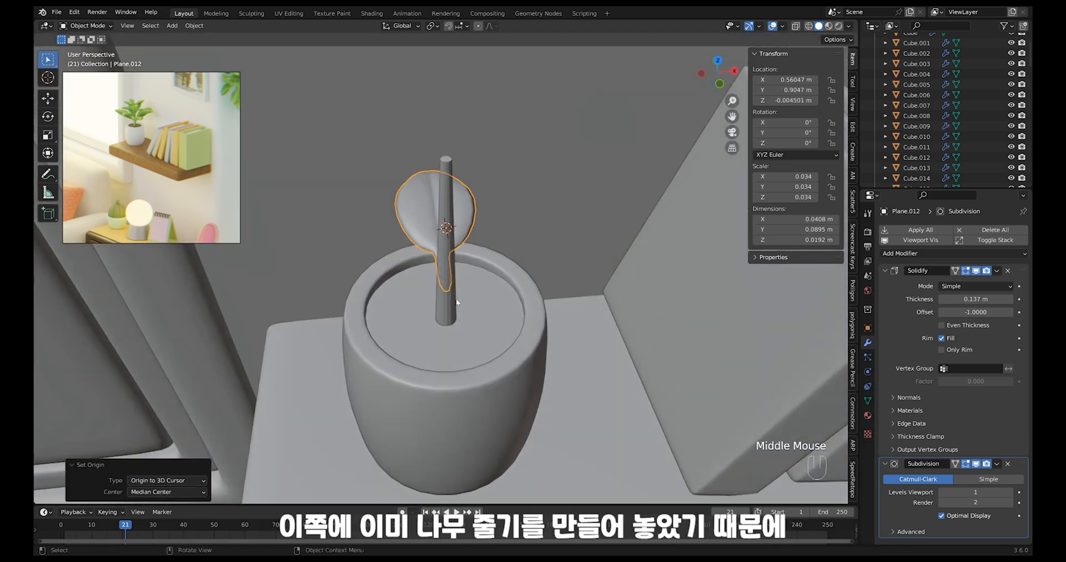
{"action": "left_click", "coordinate": [446, 251]}
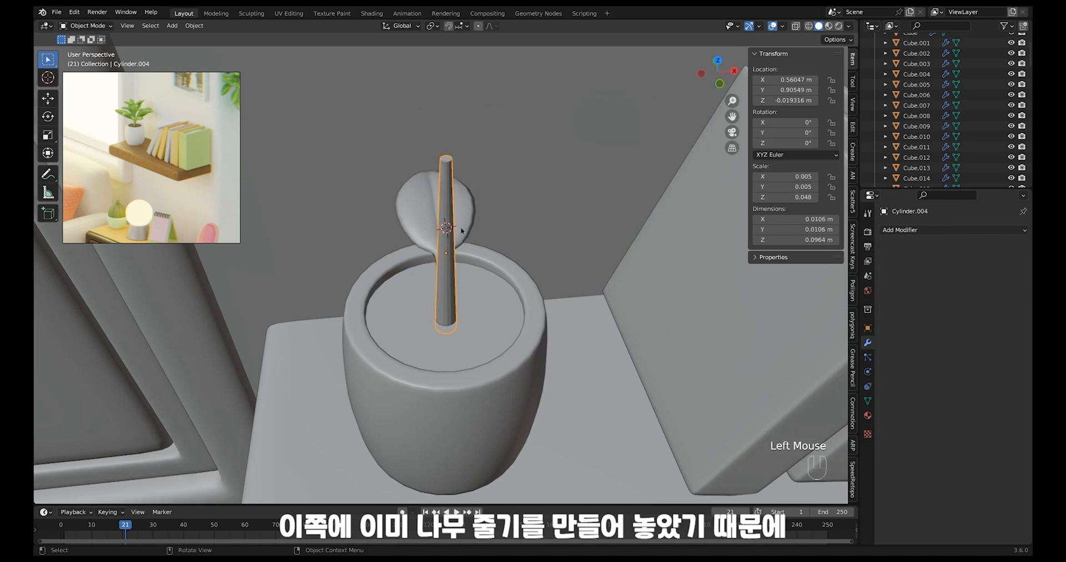
{"action": "left_click", "coordinate": [462, 231]}
{"action": "key", "text": "shift+d"}
{"action": "right_click", "coordinate": [597, 265]}
{"action": "key", "text": "r"}
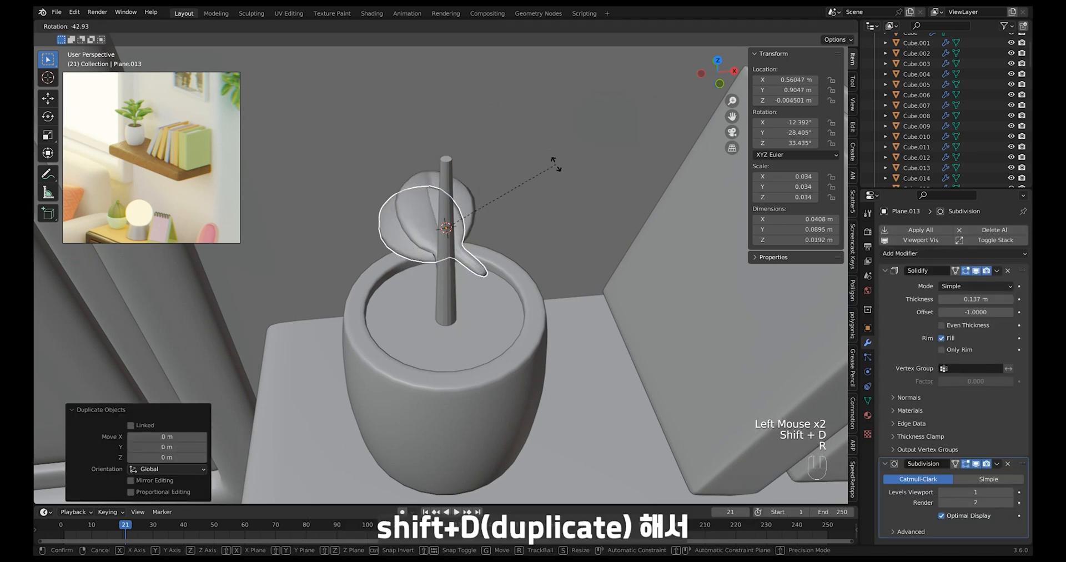
{"action": "right_click", "coordinate": [532, 138]}
{"action": "middle_click_drag", "start_coordinate": [532, 138], "coordinate": [465, 279]}
{"action": "key", "text": "x"}
Duplicate the original leaf in place and rotate the copy about Z to 72.959° around the stalk
{"action": "left_click", "coordinate": [311, 294]}
{"action": "middle_click_drag", "start_coordinate": [406, 316], "coordinate": [505, 303], "text": "shift"}
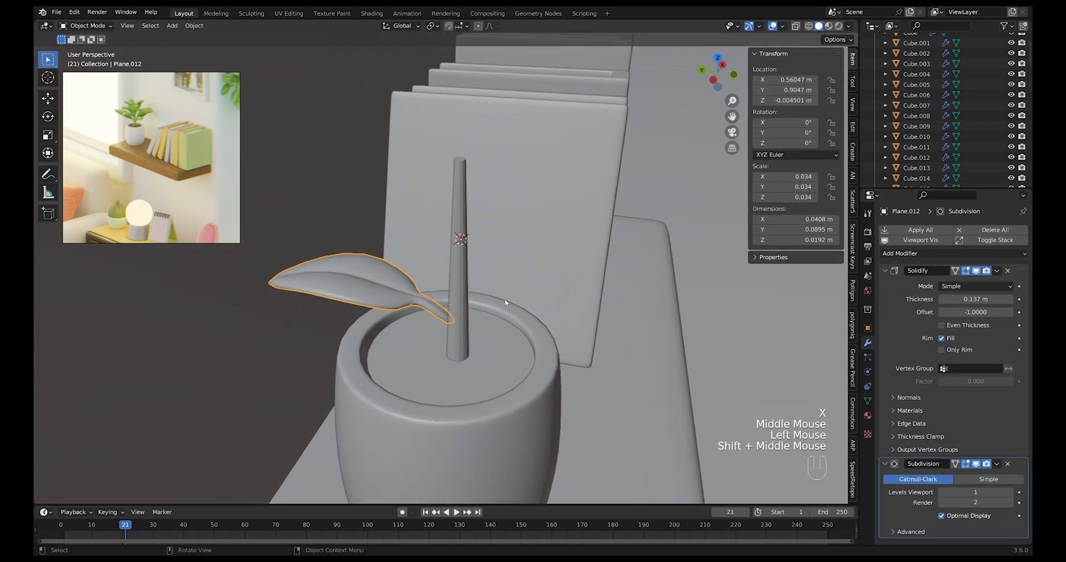
{"action": "key", "text": "shift+f"}
{"action": "key", "text": "shift+d"}
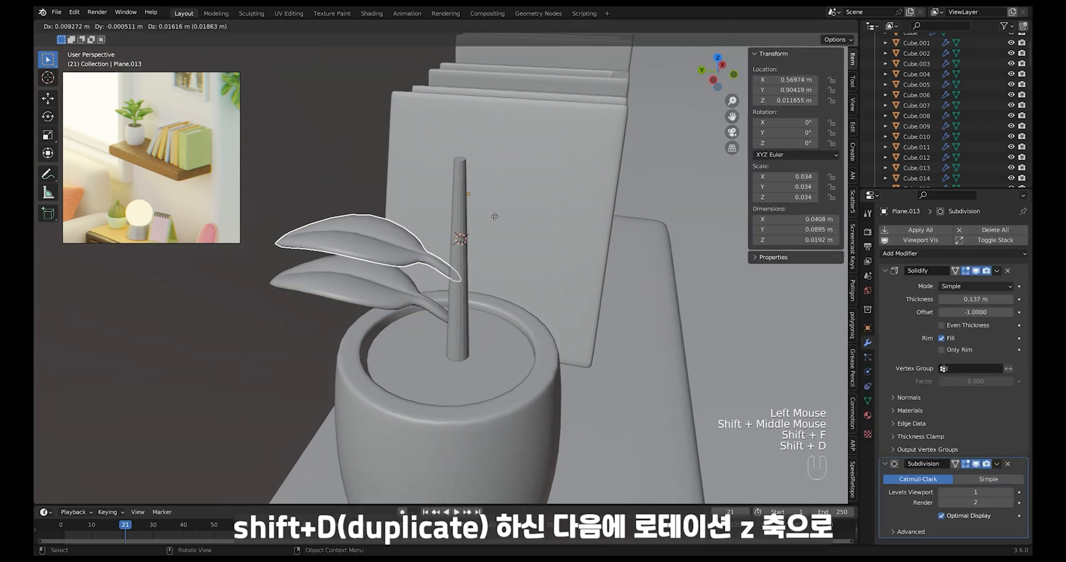
{"action": "right_click", "coordinate": [495, 216]}
{"action": "key", "text": "r"}
{"action": "key", "text": "z"}
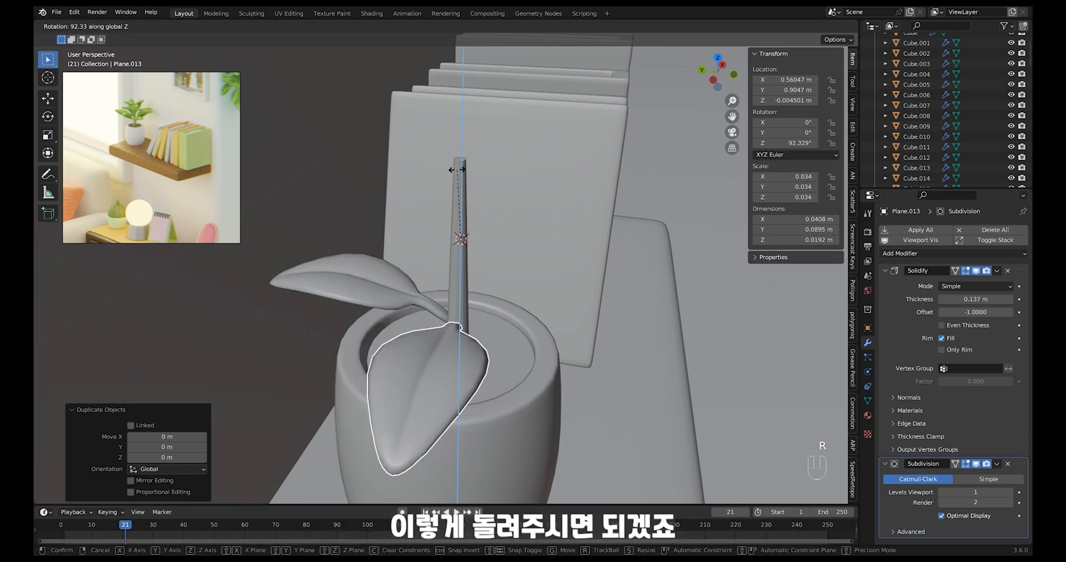
{"action": "left_click", "coordinate": [498, 219]}
{"action": "middle_click_drag", "start_coordinate": [497, 219], "coordinate": [550, 206]}
{"action": "key", "text": "r"}
{"action": "left_click", "coordinate": [568, 247]}
Isolate the two leaves, stalk, soil and pot in local view, then clear the selection
{"action": "left_click", "coordinate": [503, 247], "text": "shift"}
{"action": "left_click", "coordinate": [444, 277], "text": "shift"}
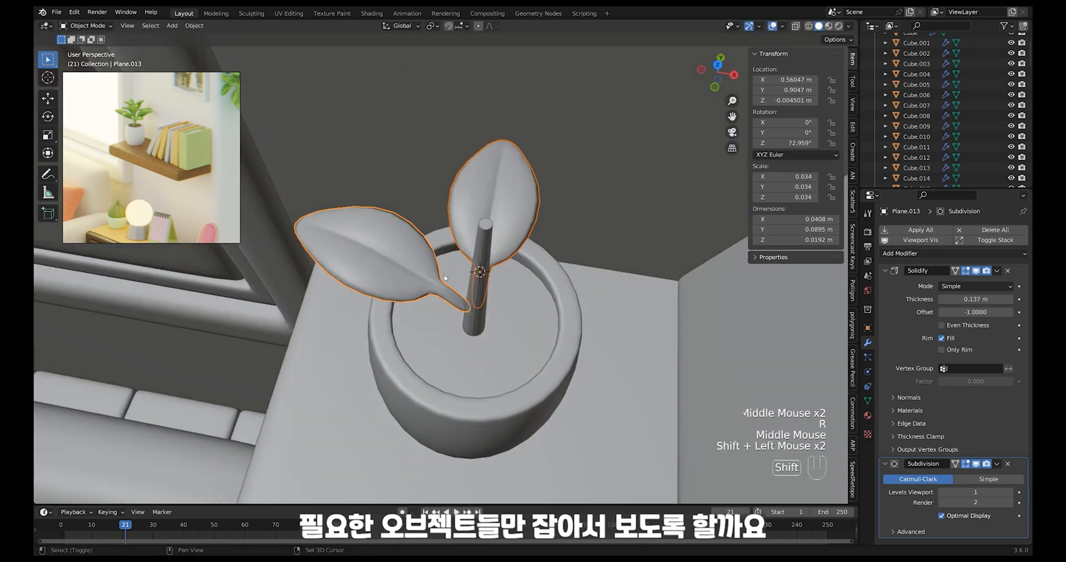
{"action": "left_click", "coordinate": [476, 300], "text": "shift"}
{"action": "left_click", "coordinate": [499, 376], "text": "shift"}
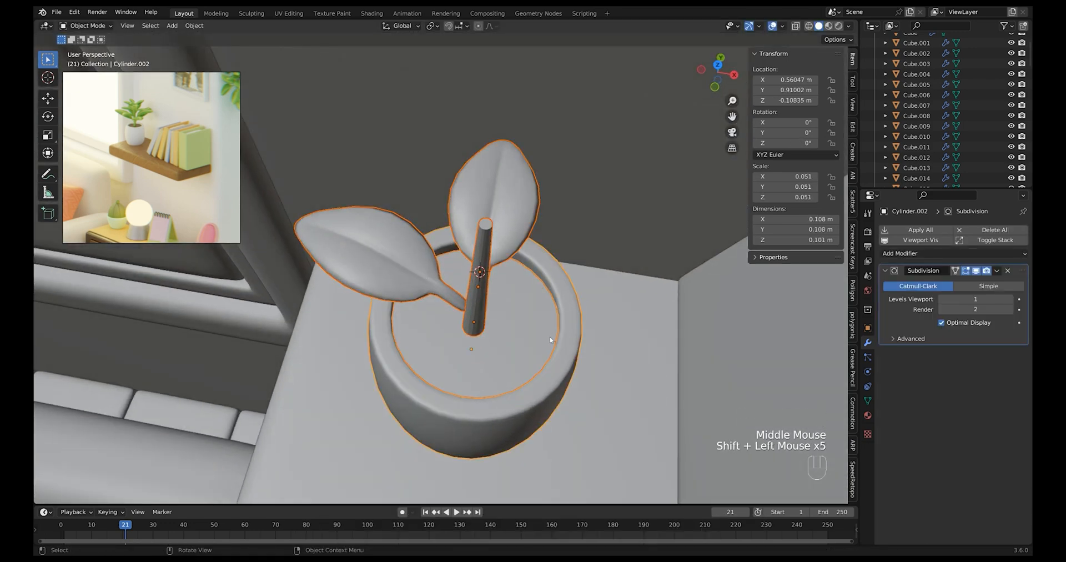
{"action": "key", "text": "slash"}
{"action": "left_click", "coordinate": [562, 280]}
Duplicate the second leaf in place and rotate the copy about Z to about 157° around the stalk
{"action": "middle_click_drag", "start_coordinate": [567, 264], "coordinate": [500, 294], "text": "alt"}
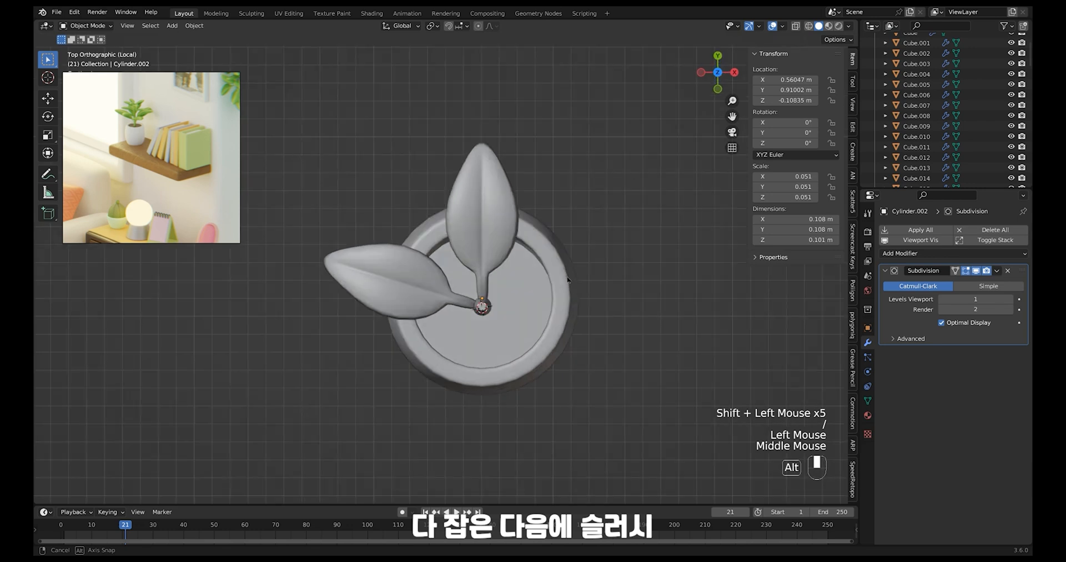
{"action": "left_click", "coordinate": [457, 293]}
{"action": "key", "text": "shift+d"}
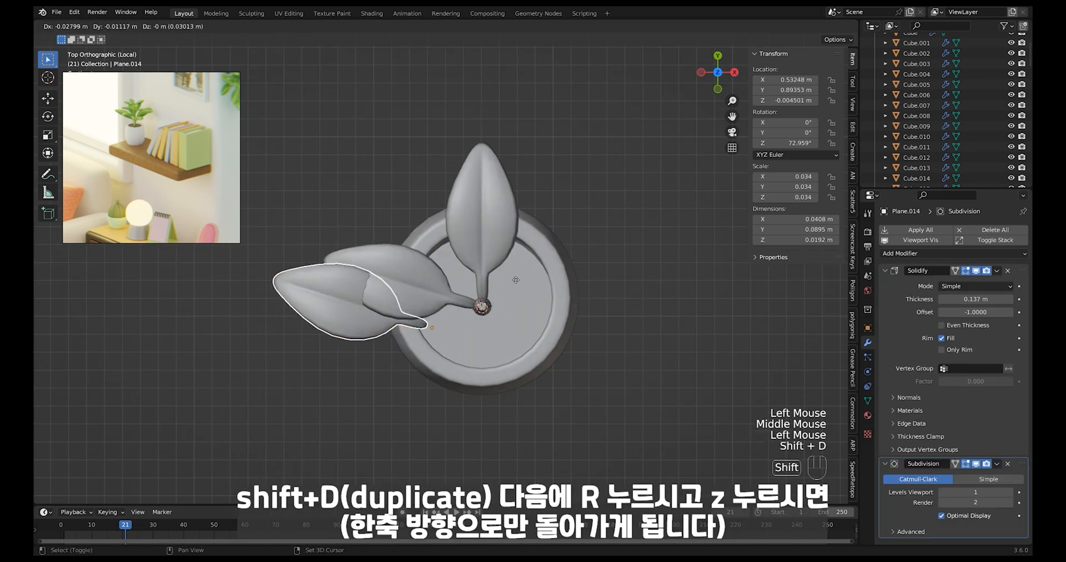
{"action": "right_click", "coordinate": [577, 233]}
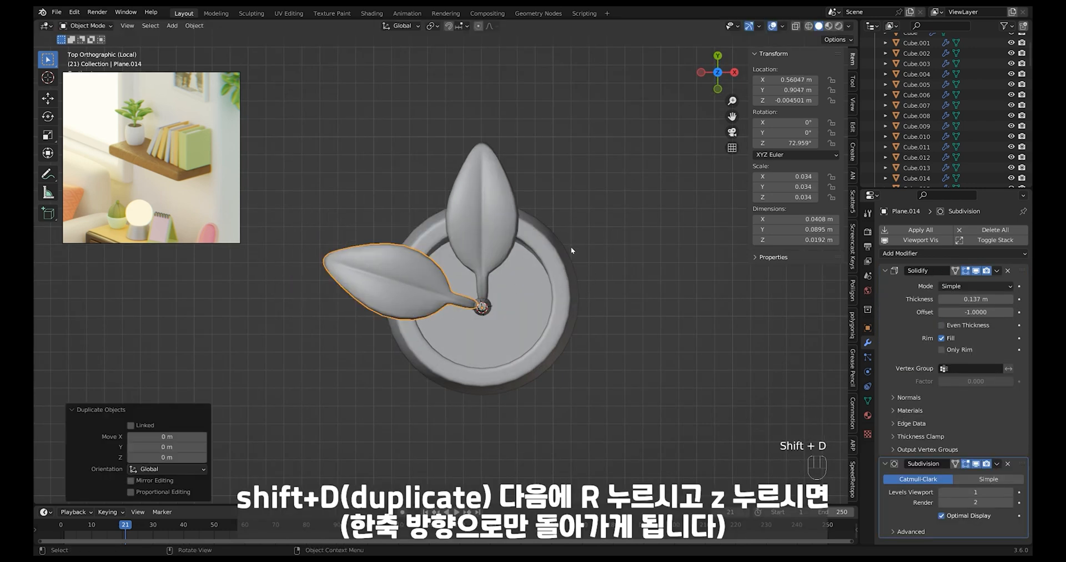
{"action": "key", "text": "r"}
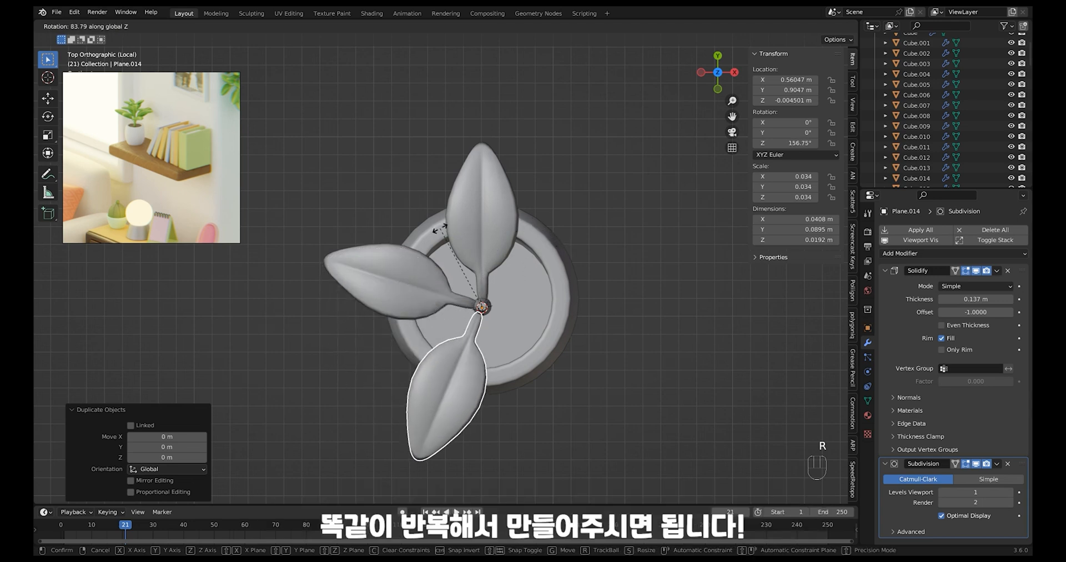
{"action": "left_click", "coordinate": [595, 290]}
Duplicate the third leaf in place and rotate the copy 84.7° about Z
{"action": "key", "text": "shift+d"}
{"action": "right_click", "coordinate": [614, 257]}
{"action": "key", "text": "r"}
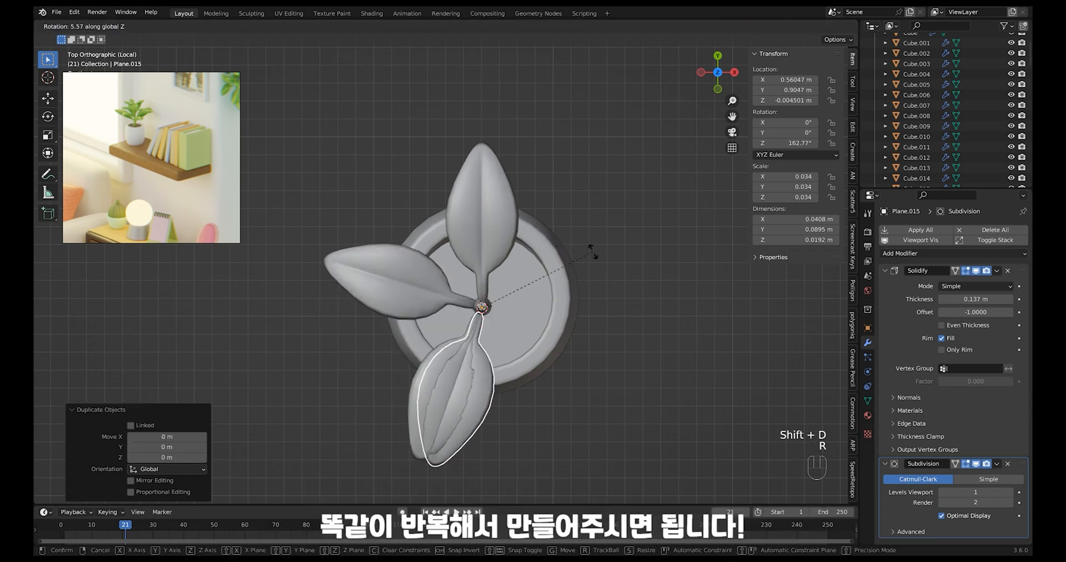
{"action": "left_click", "coordinate": [461, 238]}
Duplicate the fourth leaf and rotate the copy 53.1° about Z to complete the ring of five leaves
{"action": "key", "text": "shift+d"}
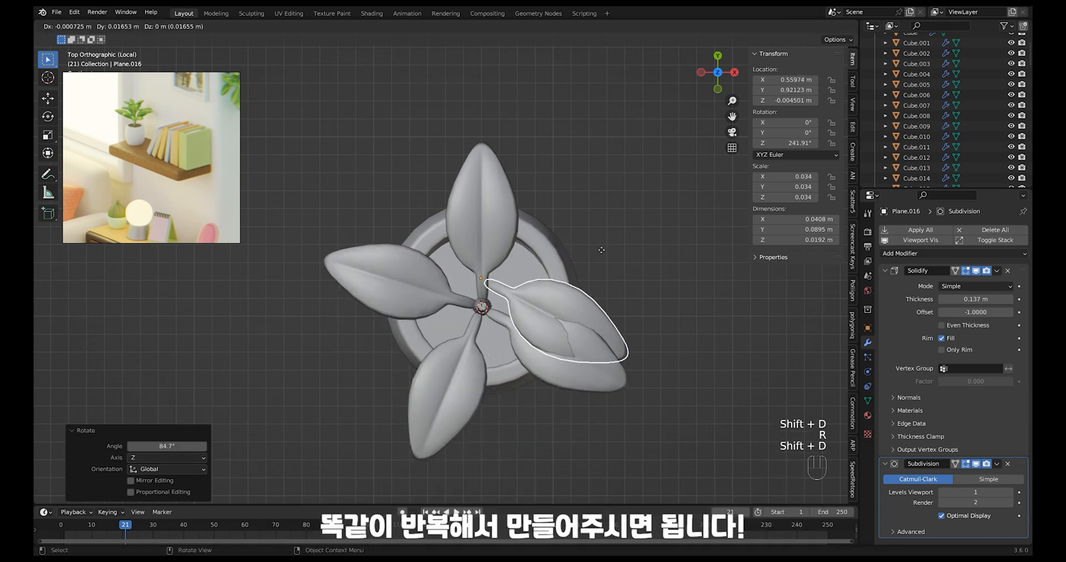
{"action": "right_click", "coordinate": [598, 301]}
{"action": "key", "text": "r"}
{"action": "left_click", "coordinate": [495, 200]}
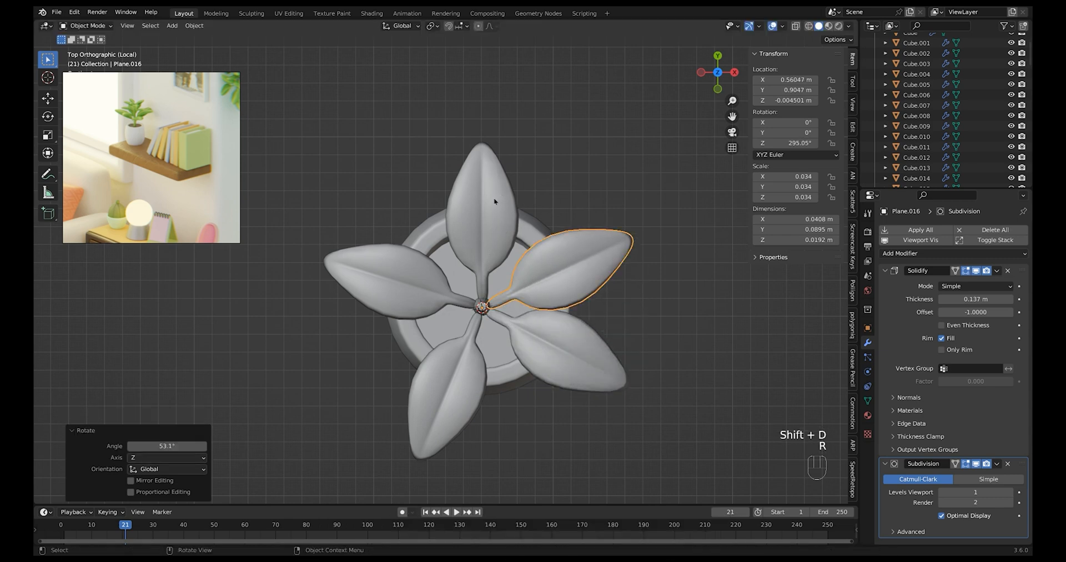
Select only the five leaves and duplicate them 0.023203 m up along Z as a second tier
{"action": "middle_click_drag", "start_coordinate": [495, 200], "coordinate": [572, 161]}
{"action": "left_click_drag", "start_coordinate": [572, 162], "coordinate": [454, 245]}
{"action": "left_click_drag", "start_coordinate": [469, 170], "coordinate": [500, 150], "text": "ctrl"}
{"action": "middle_click_drag", "start_coordinate": [500, 150], "coordinate": [627, 276]}
{"action": "key", "text": "shift+d"}
{"action": "left_click", "coordinate": [518, 286]}
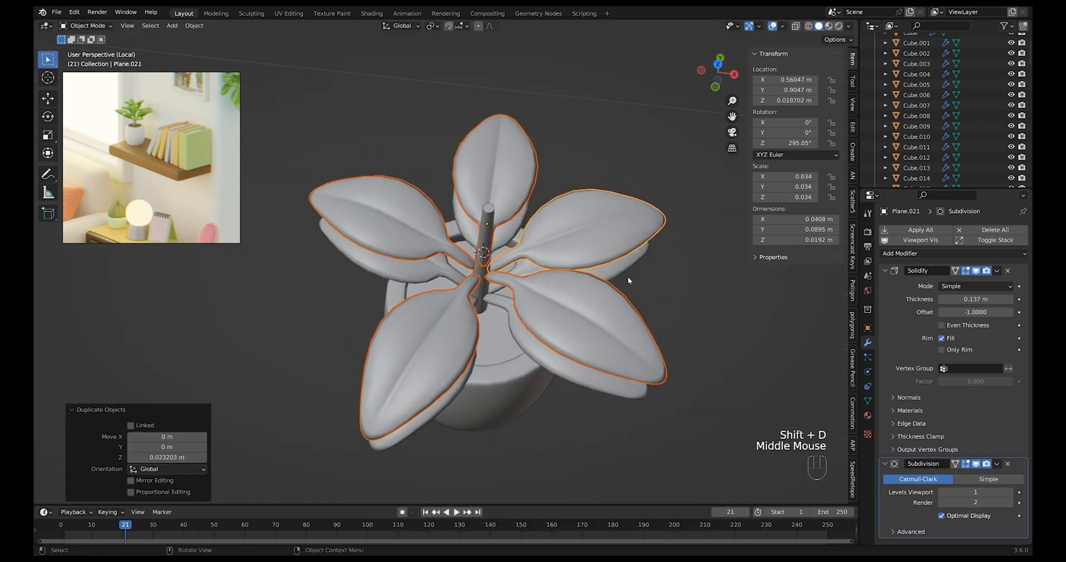
Rotate the second leaf tier -36.8° about Z and scale it by 0.821
{"action": "key", "text": "r"}
{"action": "key", "text": "z"}
{"action": "left_click", "coordinate": [627, 328]}
{"action": "key", "text": "s"}
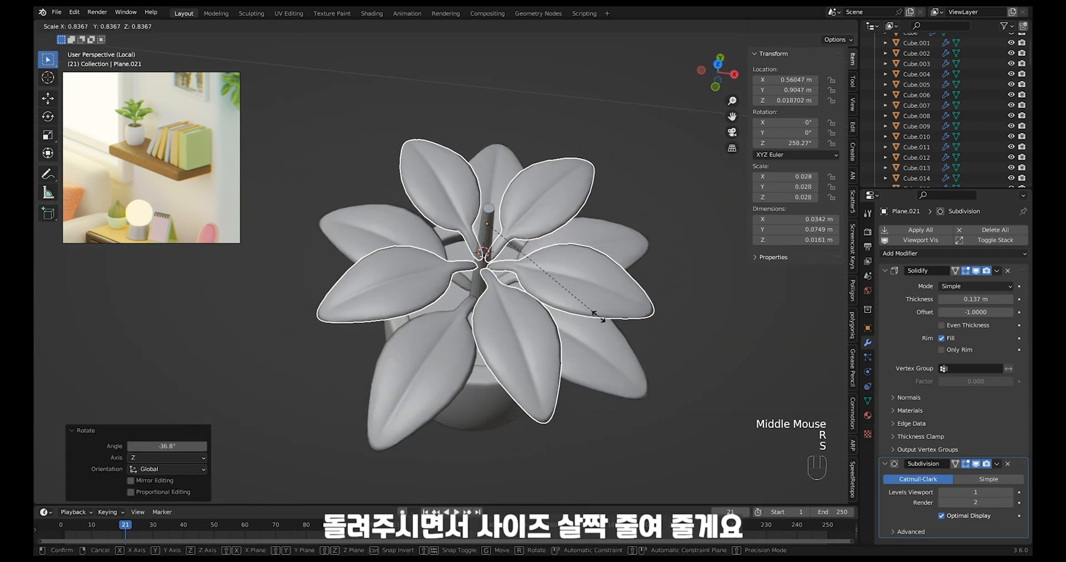
{"action": "left_click", "coordinate": [601, 310]}
Lower the second leaf tier -0.007976 m along Z in front view
{"action": "middle_click_drag", "start_coordinate": [597, 334], "coordinate": [581, 299]}
{"action": "key", "text": "g"}
{"action": "key", "text": "z"}
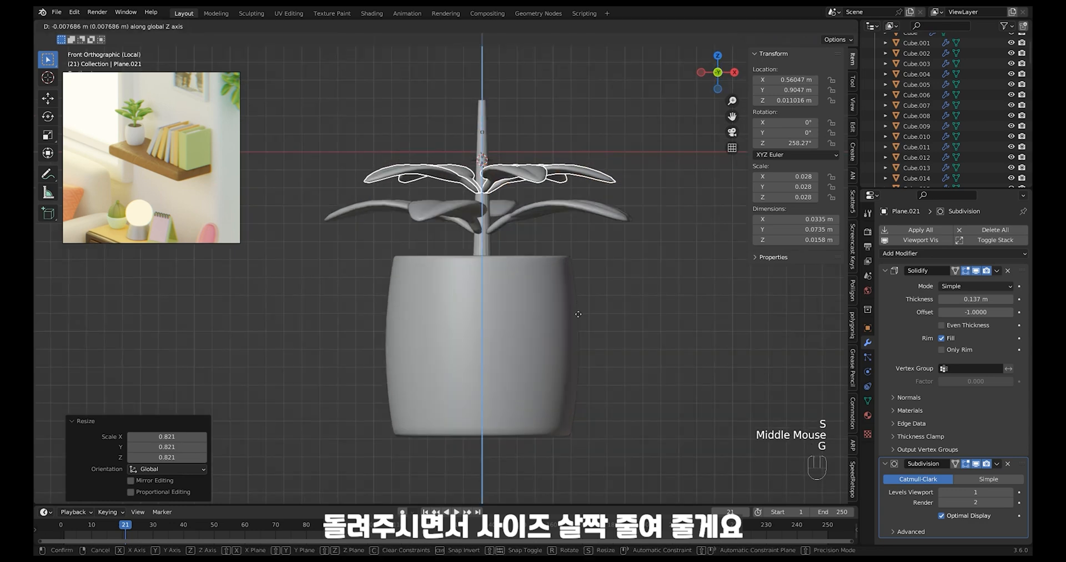
{"action": "left_click", "coordinate": [576, 315]}
Duplicate the second leaf tier 0.021028 m up along Z as a third tier
{"action": "middle_click_drag", "start_coordinate": [522, 263], "coordinate": [520, 343], "text": "shift"}
{"action": "key", "text": "shift+d"}
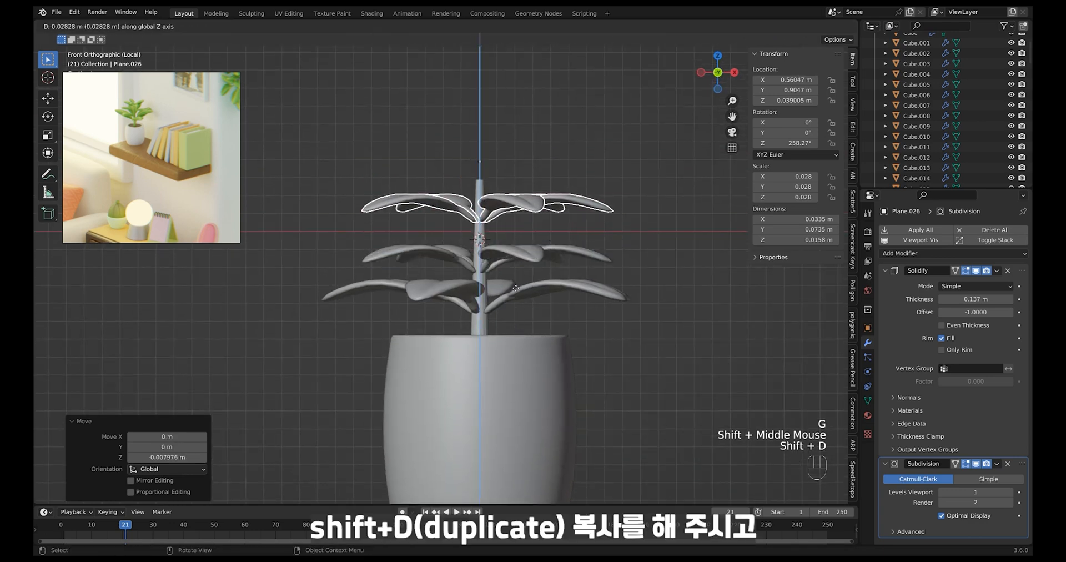
{"action": "left_click", "coordinate": [522, 291]}
Rotate the third leaf tier -45.2° about Z and shrink its leaves to a scale of 0.021
{"action": "middle_click_drag", "start_coordinate": [522, 291], "coordinate": [561, 303]}
{"action": "key", "text": "r"}
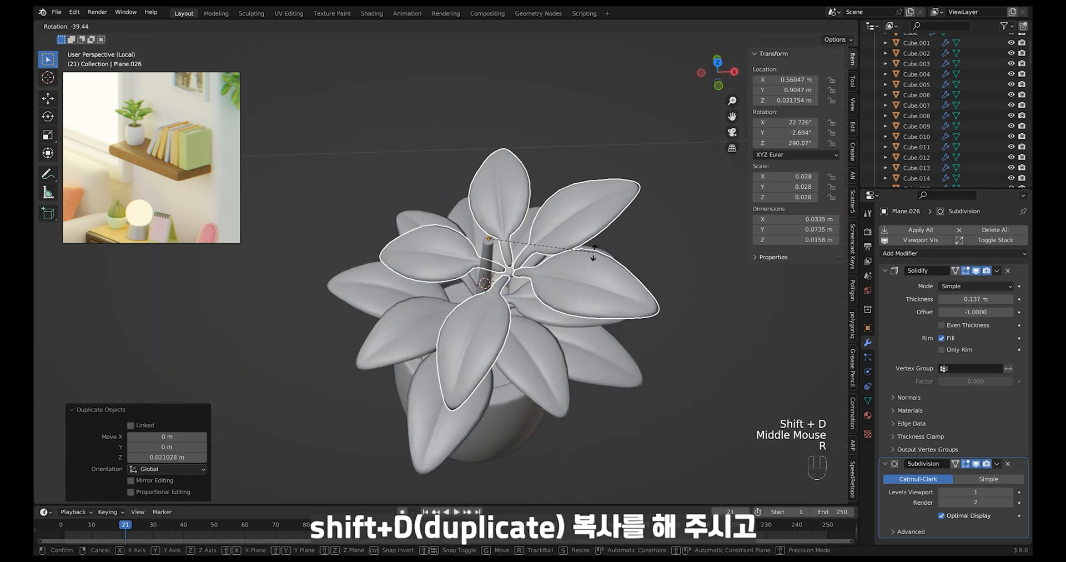
{"action": "key", "text": "r"}
{"action": "left_click", "coordinate": [513, 370]}
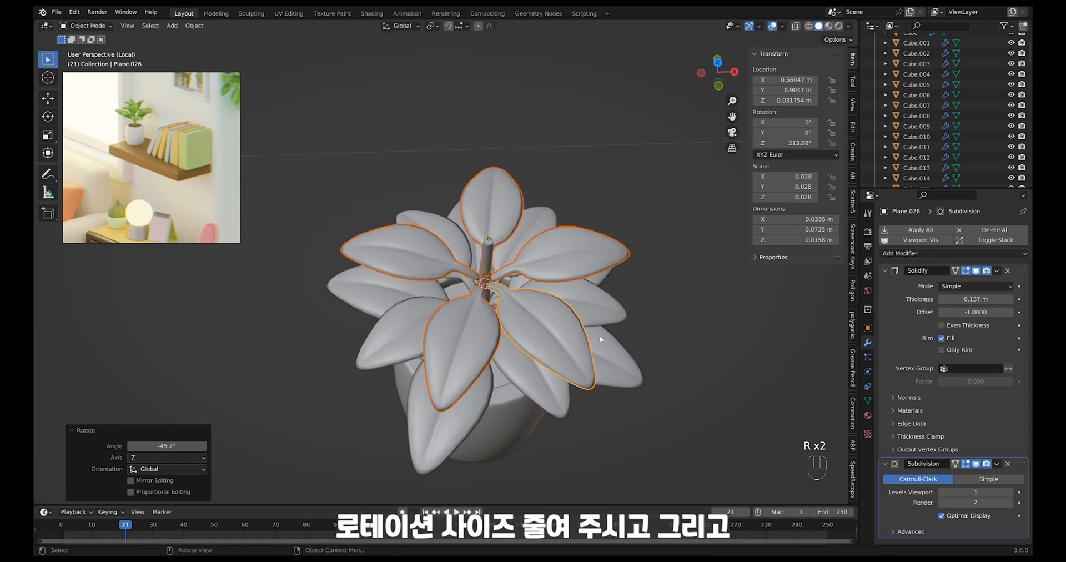
{"action": "key", "text": "s"}
{"action": "left_click", "coordinate": [603, 328]}
In front view, rotate the third tier's right leaf -8.96° so it tilts upward and move its stem back onto the stalk
{"action": "middle_click_drag", "start_coordinate": [603, 327], "coordinate": [557, 293]}
{"action": "left_click", "coordinate": [571, 218]}
{"action": "key", "text": "r"}
{"action": "left_click", "coordinate": [627, 238]}
{"action": "key", "text": "g"}
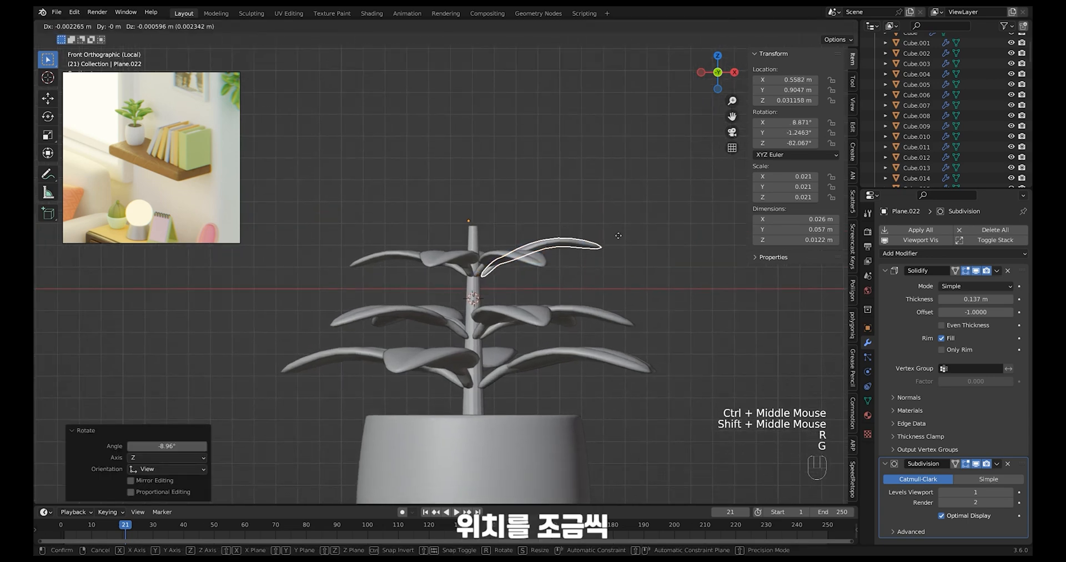
{"action": "left_click", "coordinate": [605, 238]}
Rotate the third tier's left leaf 9.35° in front view and move its stem back onto the stalk
{"action": "left_click", "coordinate": [403, 252]}
{"action": "key", "text": "r"}
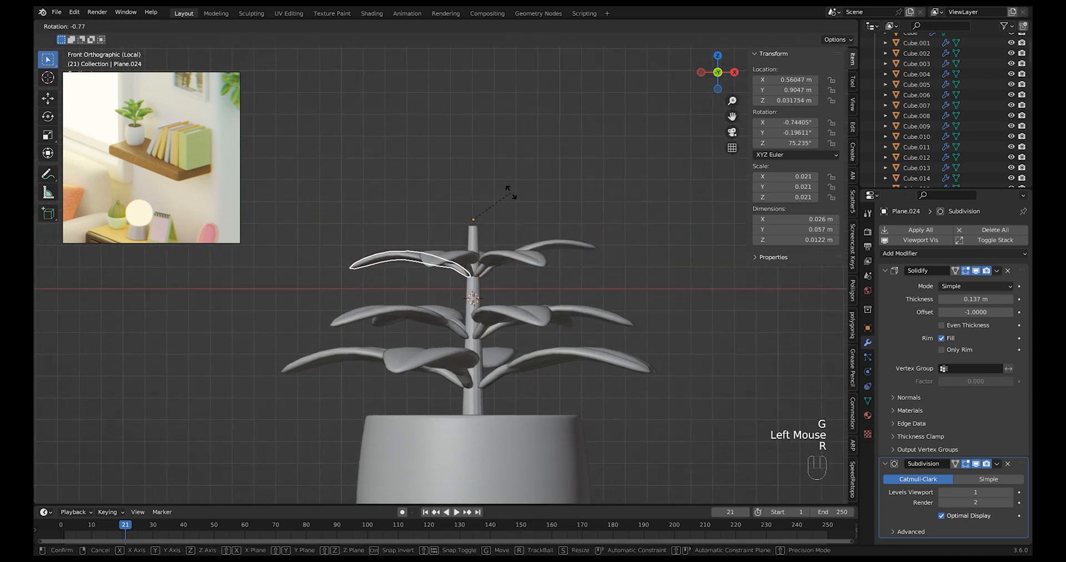
{"action": "left_click", "coordinate": [512, 200]}
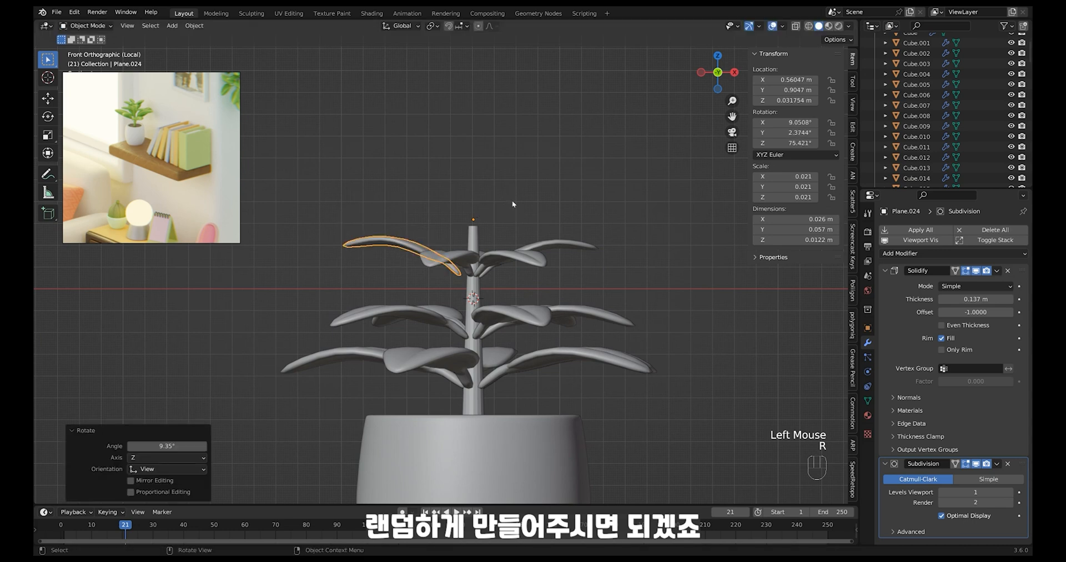
{"action": "key", "text": "g"}
{"action": "left_click", "coordinate": [505, 218]}
Tilt the third tier's front-left leaf upward by about 10° and move its stem back onto the stalk
{"action": "mouse_move", "coordinate": [525, 235]}
{"action": "middle_mouse_down"}
{"action": "mouse_move", "coordinate": [500, 245]}
{"action": "mouse_move", "coordinate": [522, 255]}
{"action": "middle_mouse_up"}
{"action": "key", "text": "r"}
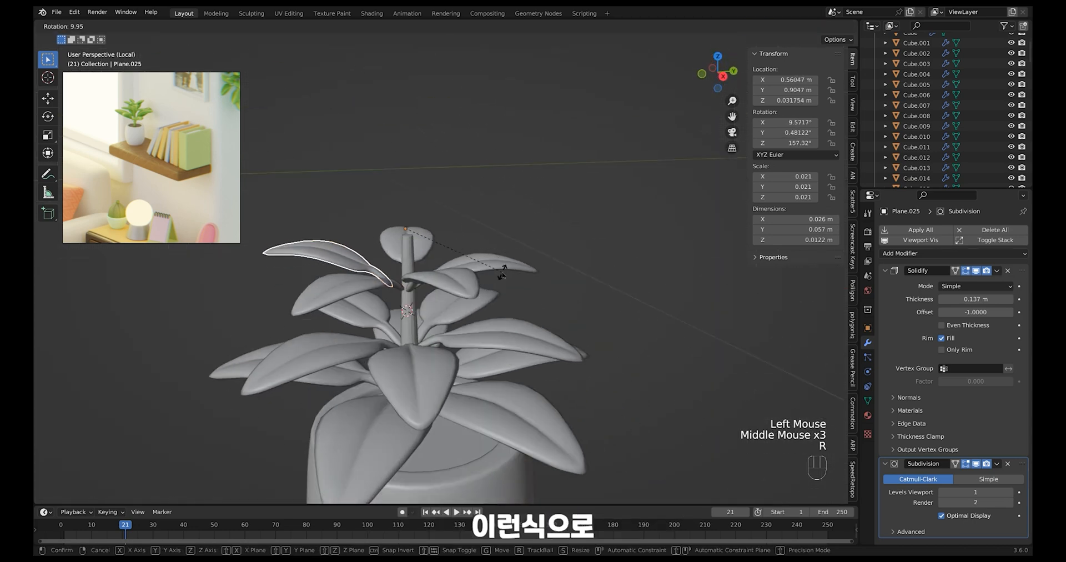
{"action": "key", "text": "g"}
{"action": "left_click", "coordinate": [517, 271]}
{"action": "middle_click_drag", "start_coordinate": [541, 229], "coordinate": [533, 278]}
{"action": "left_click", "coordinate": [566, 267]}
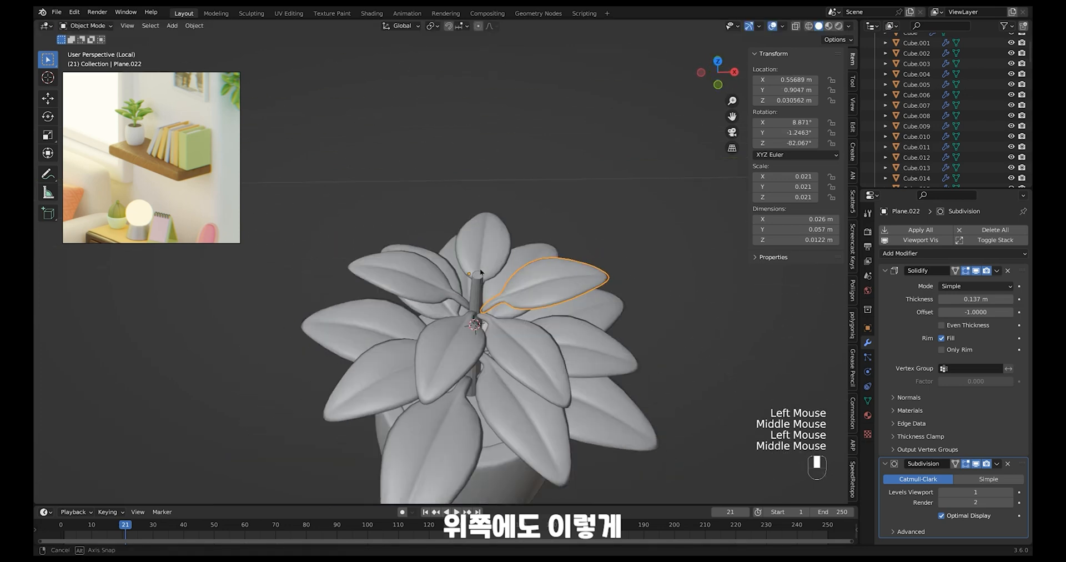
{"action": "left_click", "coordinate": [400, 278], "text": "shift"}
{"action": "left_click", "coordinate": [496, 276], "text": "shift"}
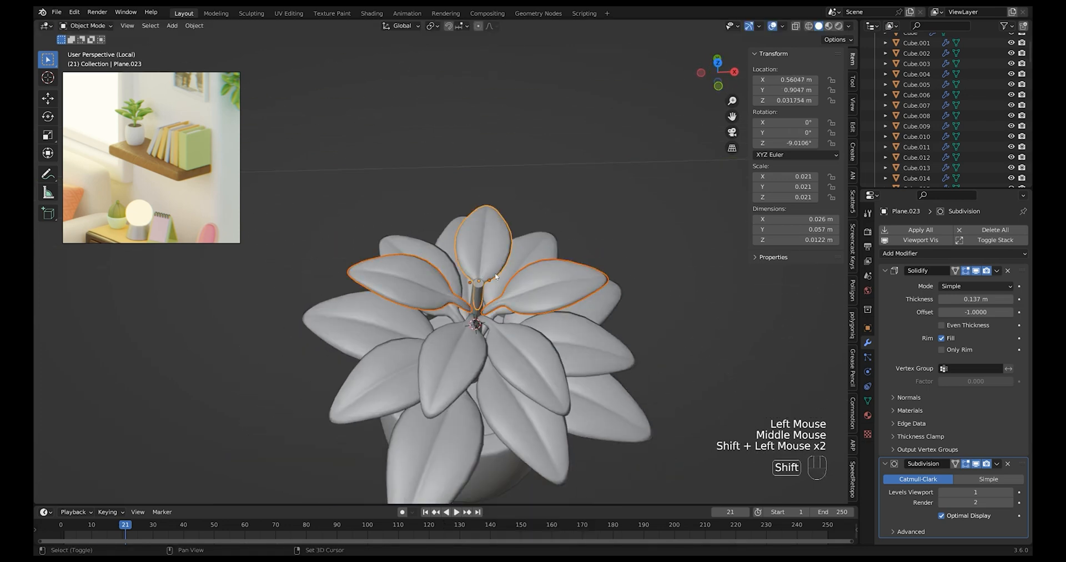
Duplicate the third tier's left and right leaves and raise the copies 0.021661 m along Z to the stalk's tip
{"action": "left_click", "coordinate": [455, 303]}
{"action": "left_click", "coordinate": [502, 309], "text": "shift"}
{"action": "key", "text": "shift+d"}
{"action": "key", "text": "z"}
{"action": "right_click", "coordinate": [529, 290]}
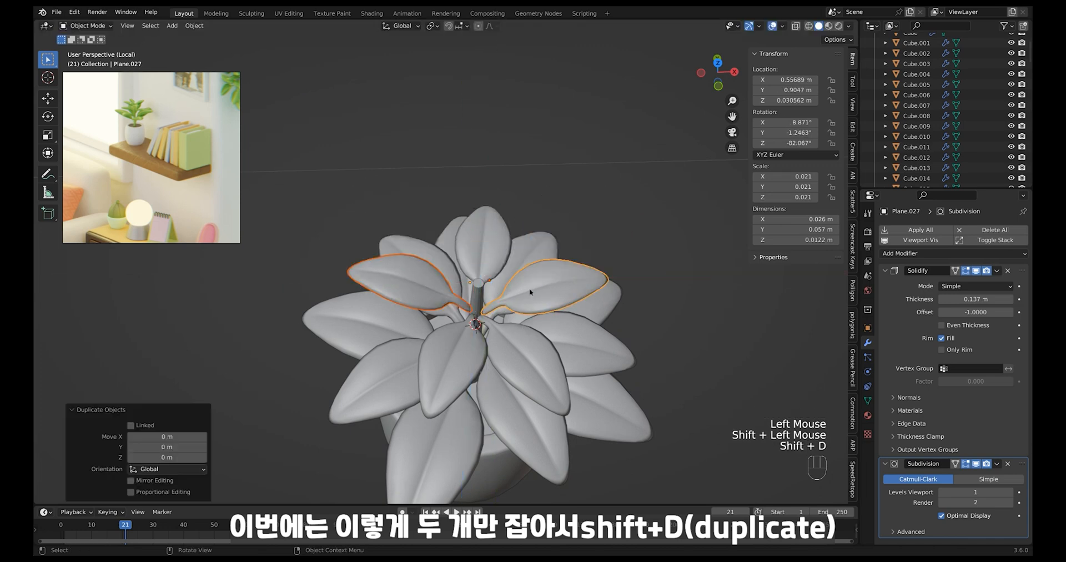
{"action": "middle_click_drag", "start_coordinate": [516, 350], "coordinate": [536, 302]}
{"action": "key", "text": "g"}
{"action": "key", "text": "z"}
{"action": "left_click", "coordinate": [535, 262]}
Scale the top leaf pair by 0.739 and lower it about 0.0076 m along Z
{"action": "middle_click_drag", "start_coordinate": [535, 262], "coordinate": [533, 264]}
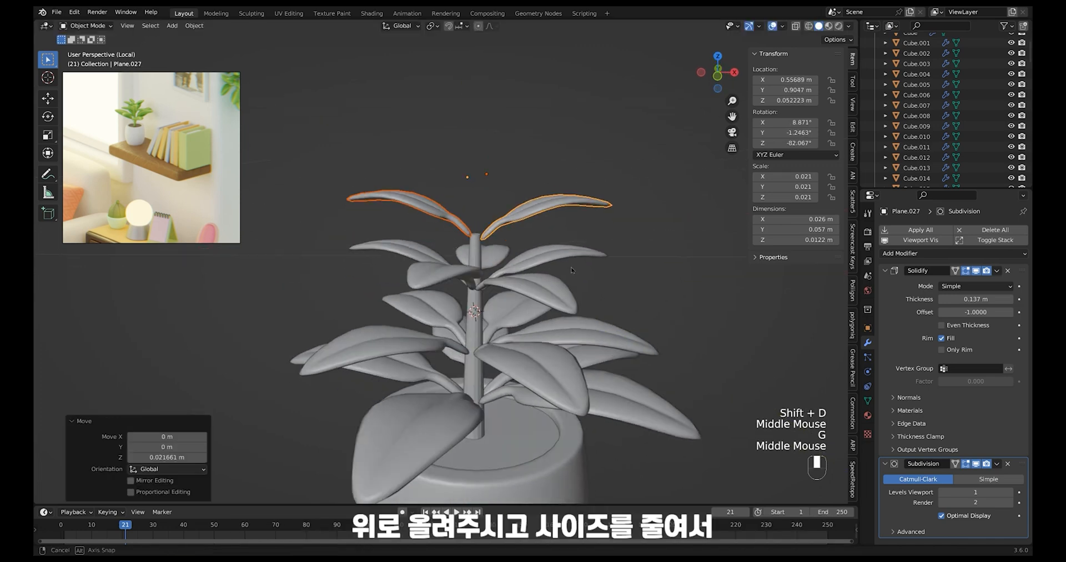
{"action": "key", "text": "s"}
{"action": "left_click", "coordinate": [533, 262]}
{"action": "key", "text": "g"}
{"action": "key", "text": "z"}
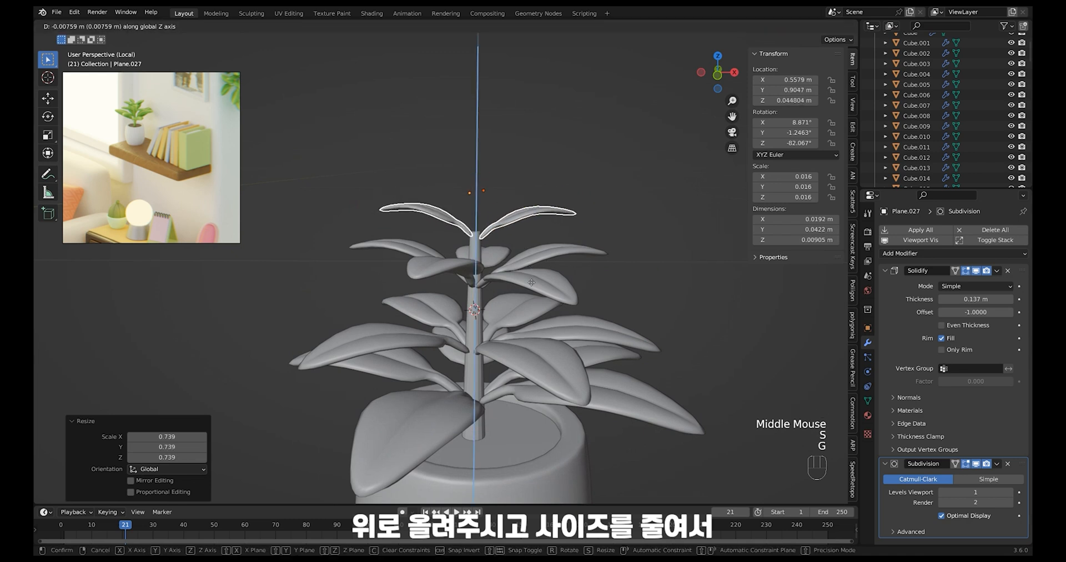
{"action": "left_click", "coordinate": [534, 279]}
Tilt the top pair's right leaf upward to an X rotation of 27.622° and seat its stem on the stalk's tip
{"action": "left_click", "coordinate": [542, 217]}
{"action": "key", "text": "g"}
{"action": "left_click", "coordinate": [546, 221]}
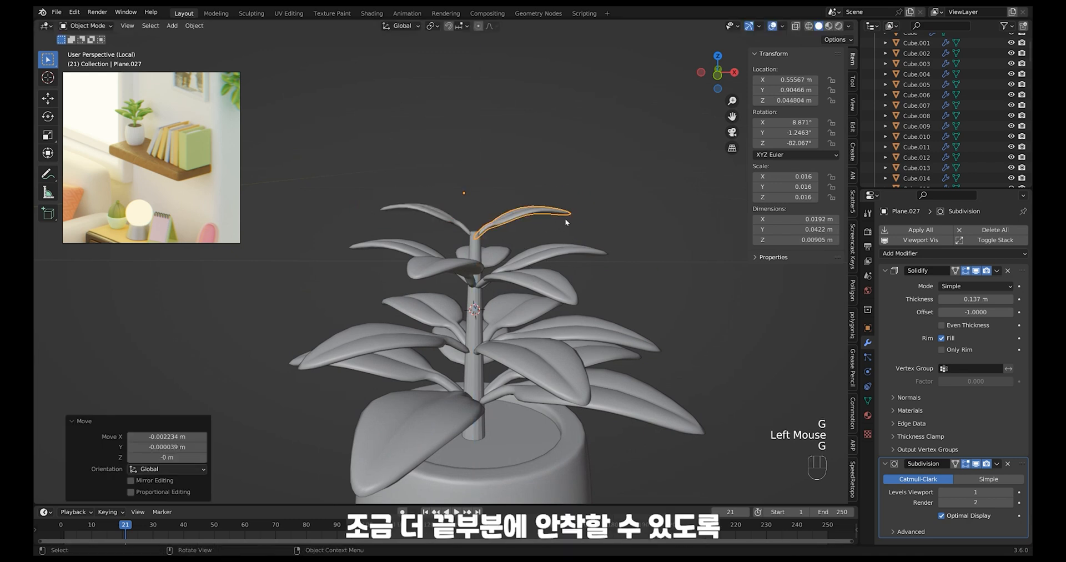
{"action": "key", "text": "r"}
{"action": "left_click", "coordinate": [541, 187]}
{"action": "key", "text": "g"}
{"action": "left_click", "coordinate": [529, 191]}
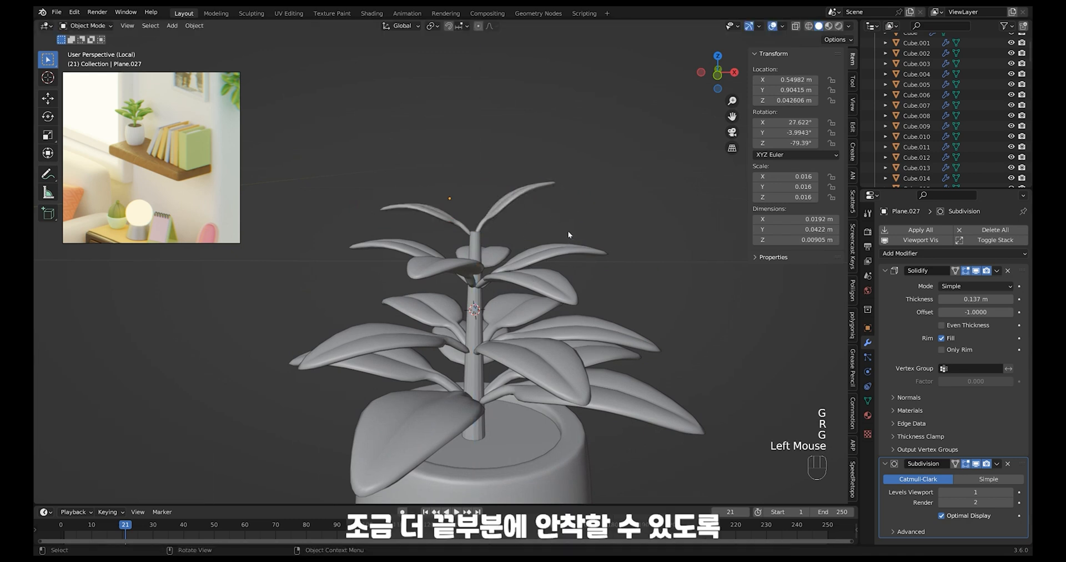
Move the top pair's left leaf so its stem meets the stalk's tip, and clear the selection
{"action": "middle_click_drag", "start_coordinate": [566, 234], "coordinate": [591, 240]}
{"action": "left_click", "coordinate": [444, 229]}
{"action": "key", "text": "g"}
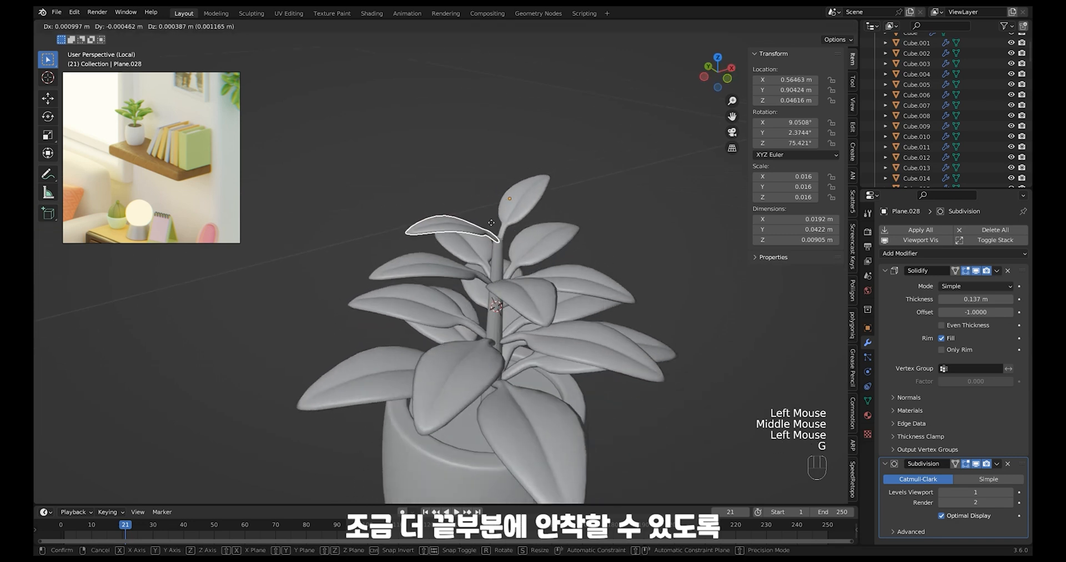
{"action": "left_click", "coordinate": [493, 223]}
{"action": "middle_click_drag", "start_coordinate": [492, 222], "coordinate": [562, 365], "text": "ctrl"}
{"action": "left_click", "coordinate": [562, 364]}
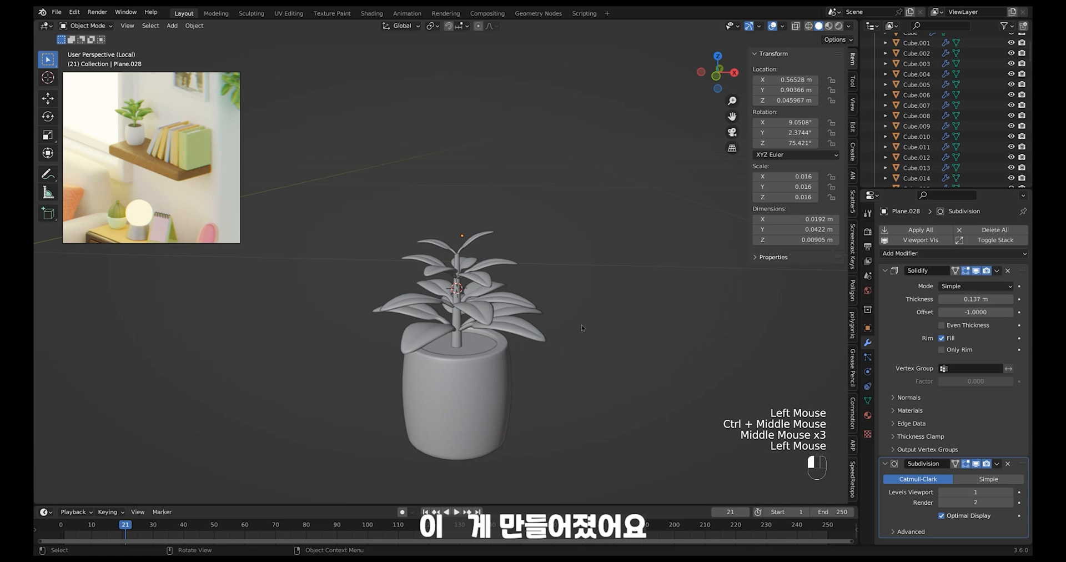
Apply Shade Smooth to the plant's stalk
{"action": "left_click", "coordinate": [459, 338]}
{"action": "right_click", "coordinate": [459, 339]}
{"action": "left_click", "coordinate": [457, 294]}
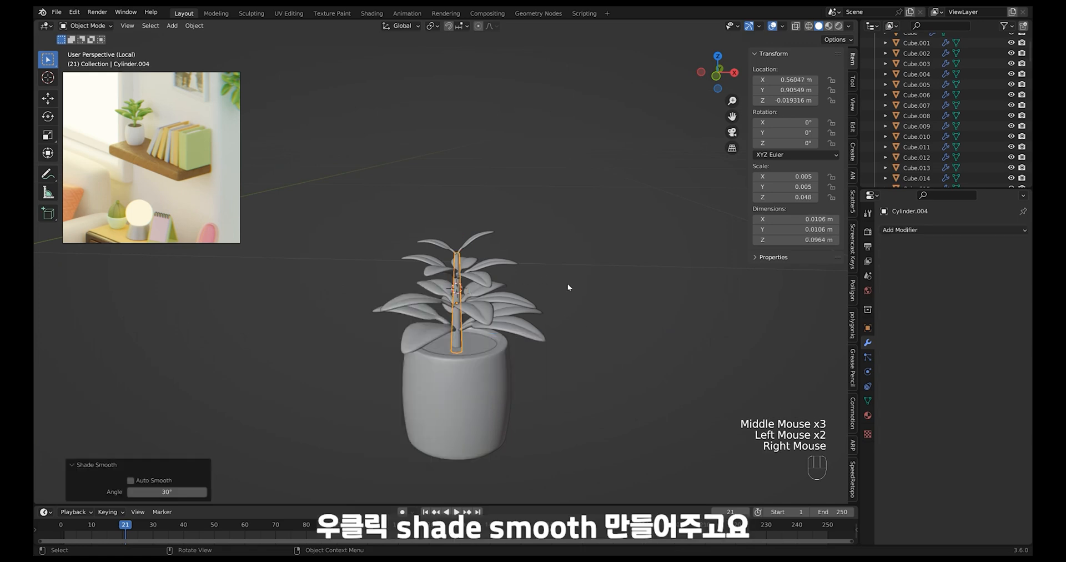
{"action": "left_click", "coordinate": [572, 267]}
Exit local view and show the potted plant on its shelf within the whole room
{"action": "key", "text": "slash"}
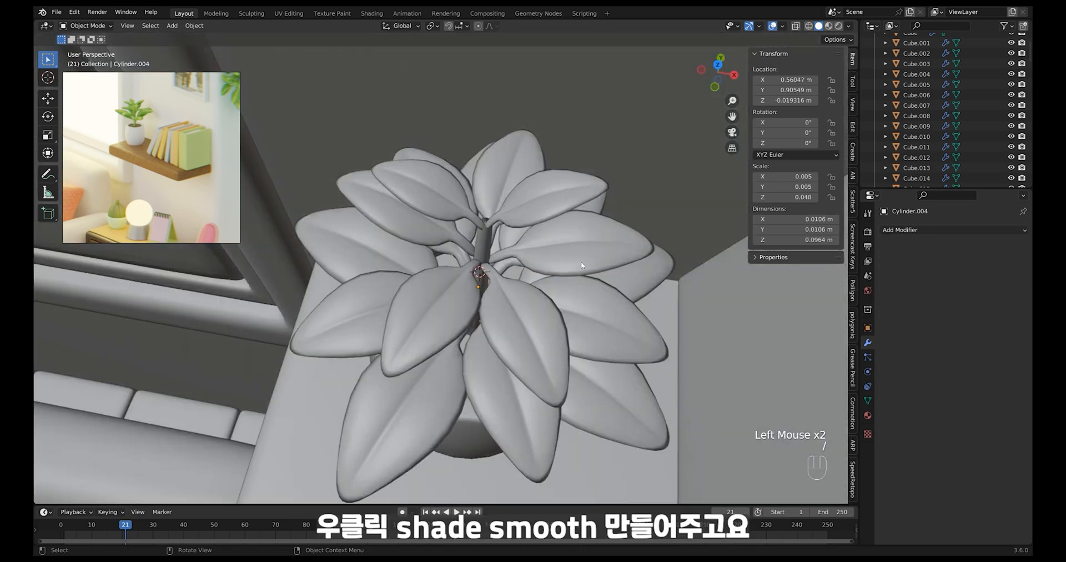
{"action": "middle_click_drag", "start_coordinate": [581, 261], "coordinate": [564, 319], "text": "ctrl"}
{"action": "middle_click_drag", "start_coordinate": [568, 447], "coordinate": [555, 400]}
{"action": "middle_click_drag", "start_coordinate": [555, 400], "coordinate": [548, 407], "text": "ctrl"}
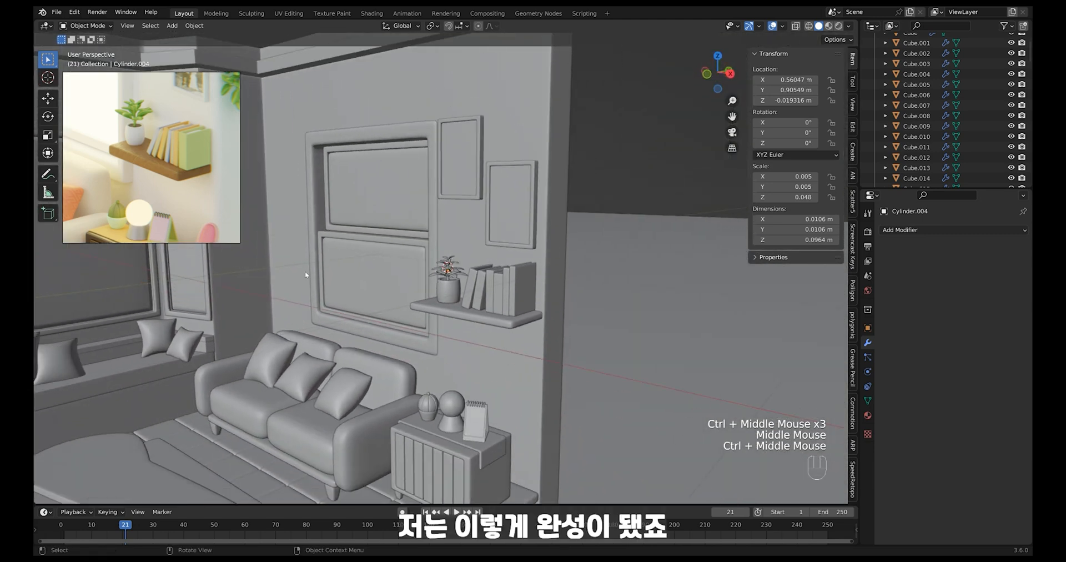
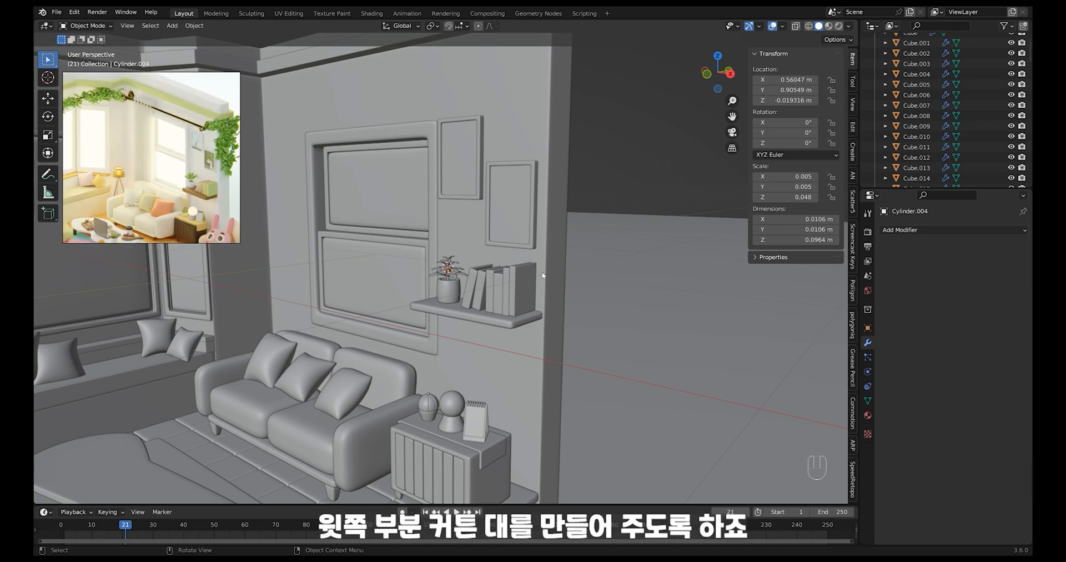
Place the 3D cursor high on the wall above the picture frames in front view and add a 16-vertex cylinder for the curtain rod
{"action": "key", "text": "KP_1"}
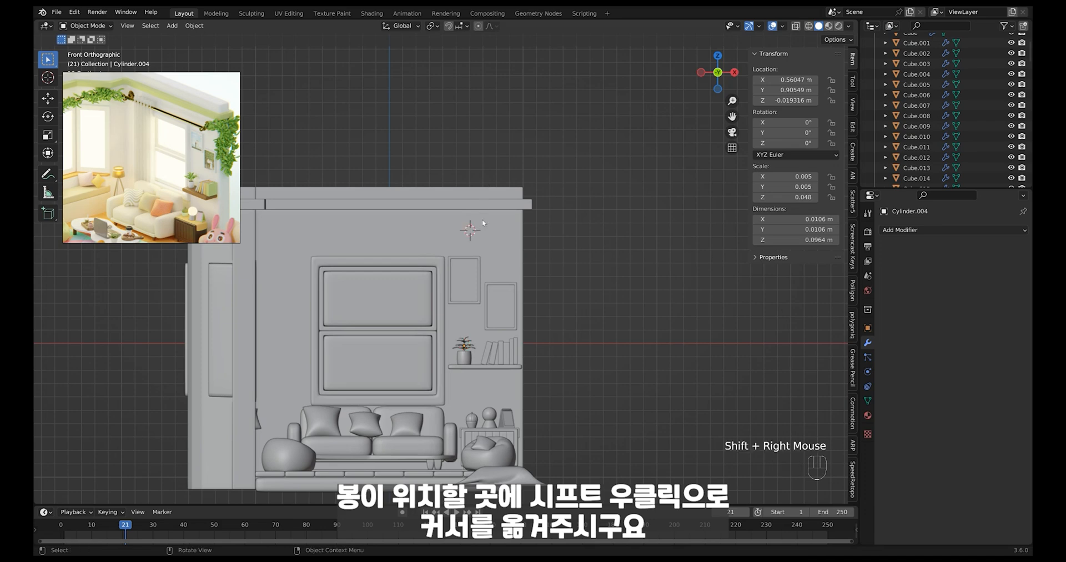
{"action": "mouse_move", "coordinate": [482, 221]}
{"action": "middle_mouse_down", "text": "ctrl"}
{"action": "mouse_move", "coordinate": [497, 208]}
{"action": "mouse_move", "coordinate": [489, 228]}
{"action": "middle_mouse_up", "text": "ctrl"}
{"action": "key", "text": "shift+a"}
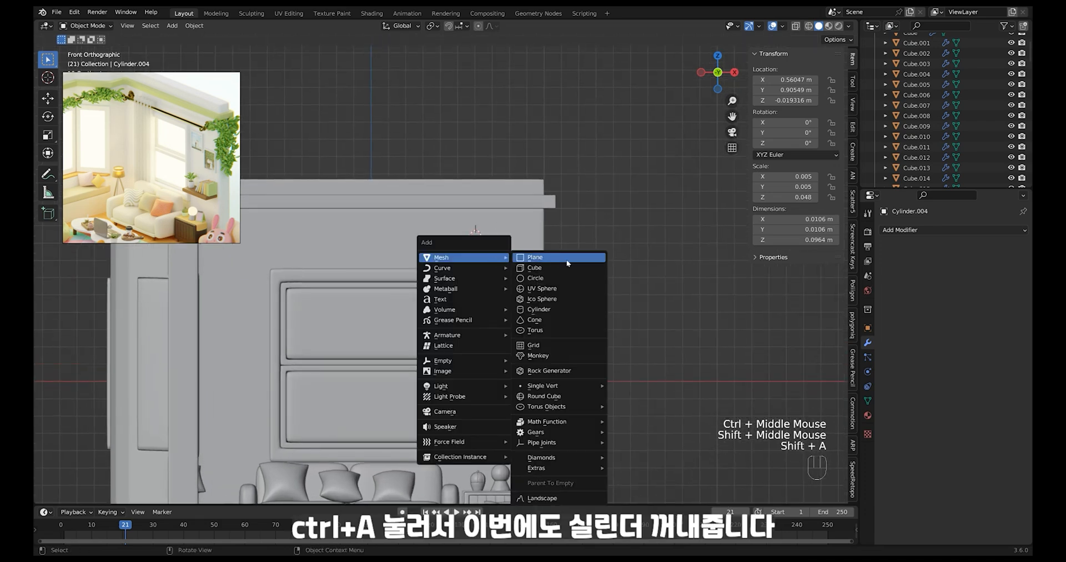
{"action": "left_click", "coordinate": [562, 314]}
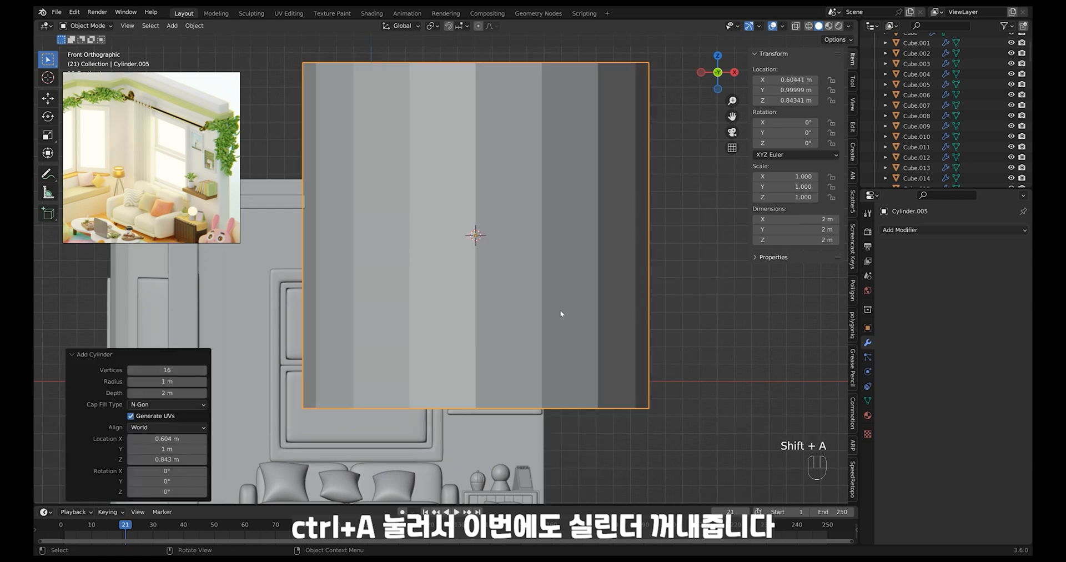
Rotate the new cylinder 90° in right view so it lies horizontal, and scale it down to about 0.206
{"action": "middle_click_drag", "start_coordinate": [618, 287], "coordinate": [593, 308]}
{"action": "middle_click_drag", "start_coordinate": [594, 308], "coordinate": [597, 313], "text": "shift"}
{"action": "key", "text": "r"}
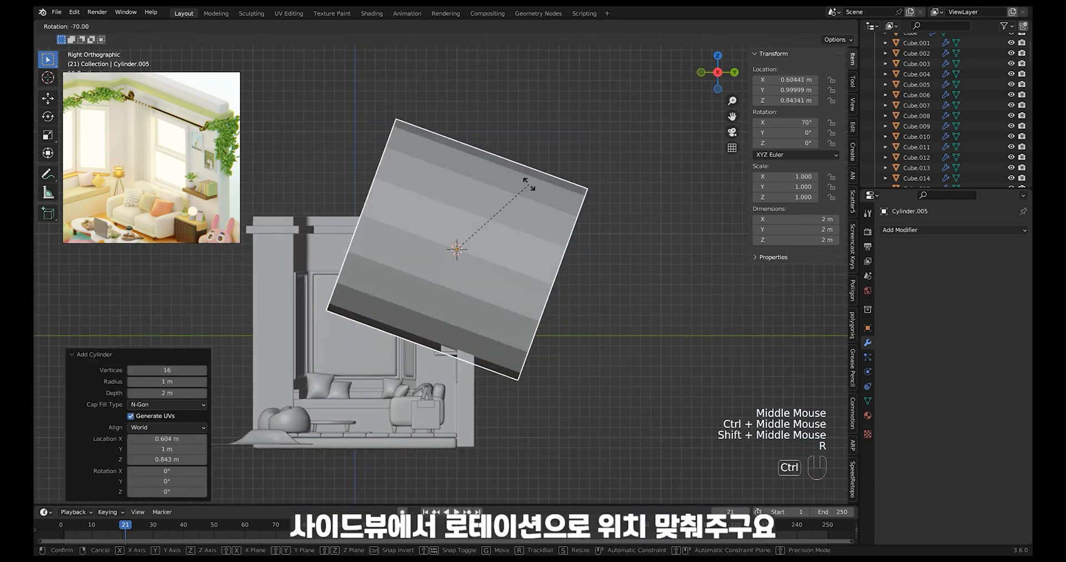
{"action": "left_click", "coordinate": [500, 167]}
{"action": "key", "text": "s"}
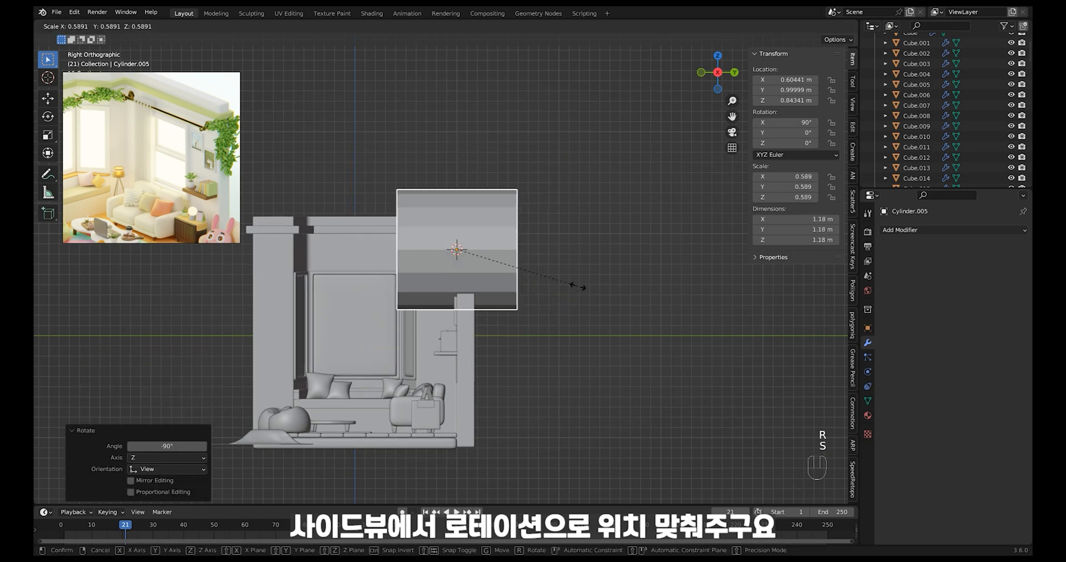
{"action": "left_click", "coordinate": [503, 259]}
Delete the cylinder's round end face on the outer, back side of the wall
{"action": "middle_click_drag", "start_coordinate": [502, 266], "coordinate": [502, 242], "text": "ctrl"}
{"action": "key", "text": "Tab"}
{"action": "key", "text": "3"}
{"action": "left_click", "coordinate": [491, 245]}
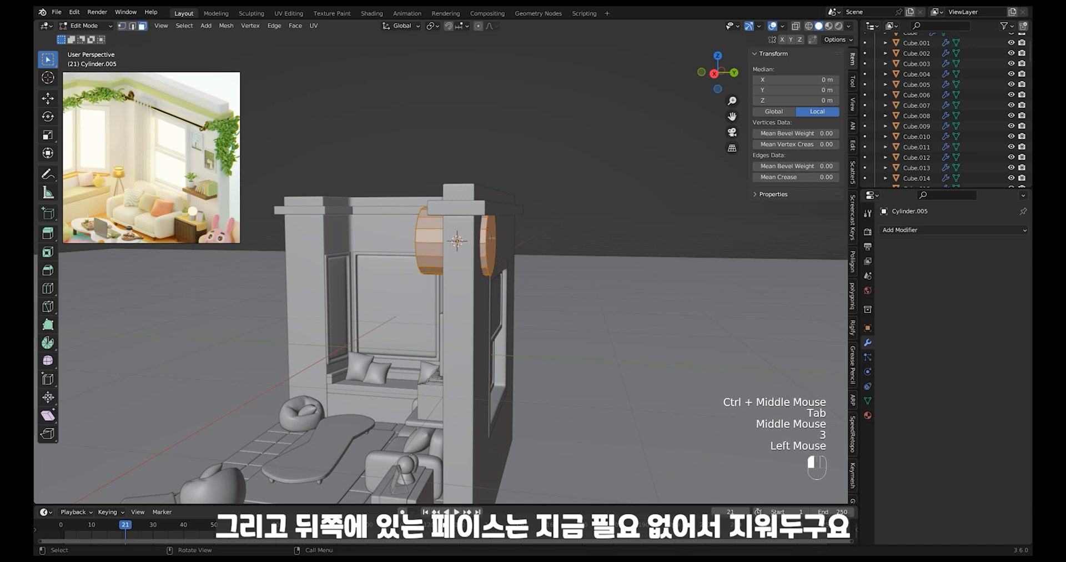
{"action": "key", "text": "x"}
{"action": "left_click", "coordinate": [586, 206]}
{"action": "key", "text": "Tab"}
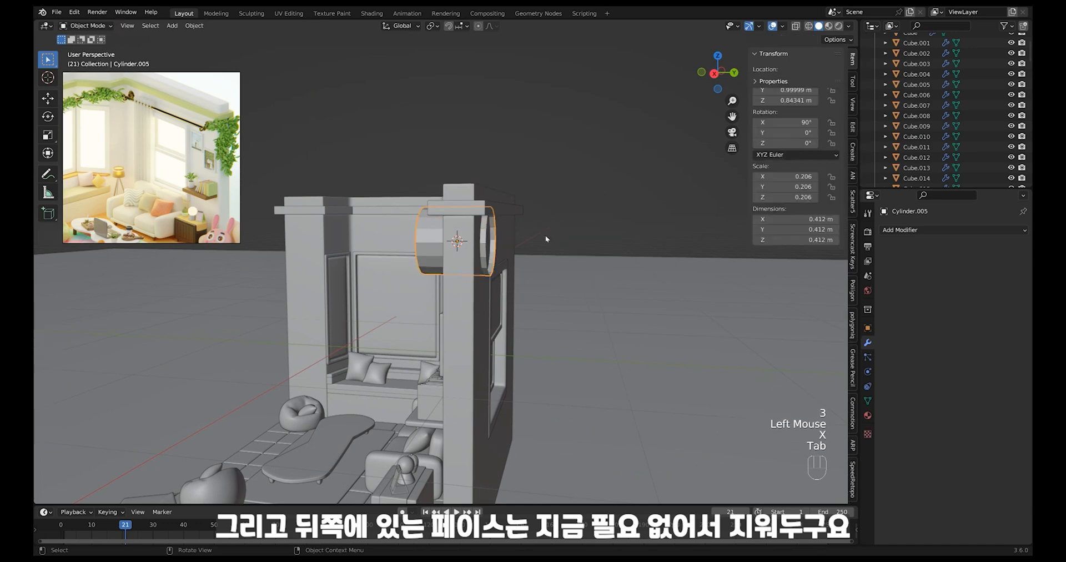
Scale the cylinder down further in right view to bracket size and position it at the wall's inner surface
{"action": "middle_click_drag", "start_coordinate": [545, 237], "coordinate": [560, 235]}
{"action": "key", "text": "s"}
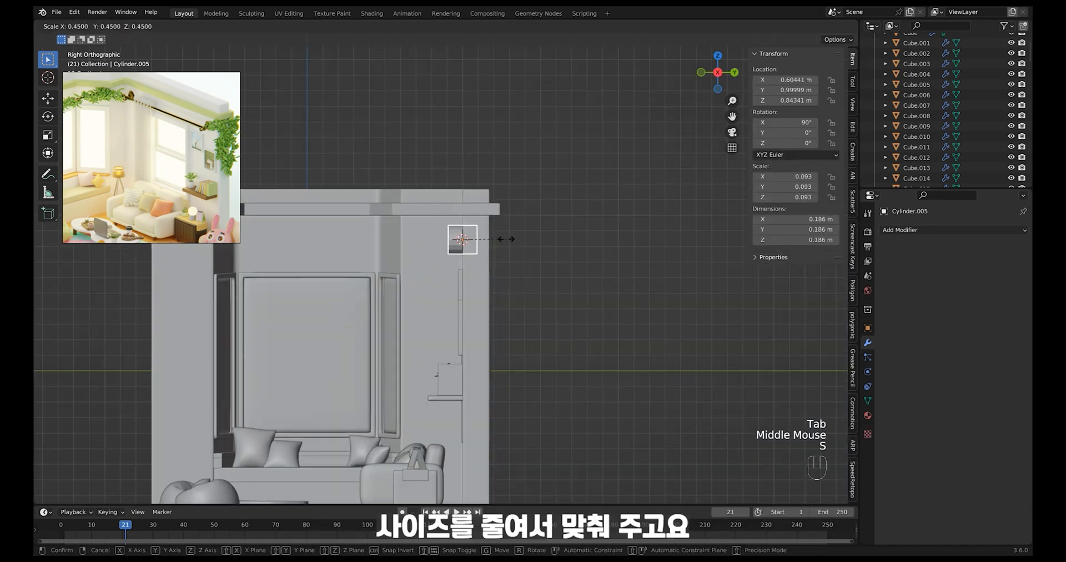
{"action": "left_click", "coordinate": [491, 240]}
{"action": "middle_click_drag", "start_coordinate": [492, 240], "coordinate": [547, 219], "text": "alt"}
{"action": "key", "text": "s"}
{"action": "left_click", "coordinate": [555, 243]}
{"action": "key", "text": "g"}
{"action": "left_click", "coordinate": [561, 245]}
Move the cylinder's front end face about 0.03 m along Y towards the wall, selecting it in X-ray
{"action": "key", "text": "Tab"}
{"action": "key", "text": "alt+z"}
{"action": "middle_click_drag", "start_coordinate": [547, 219], "coordinate": [533, 227], "text": "ctrl"}
{"action": "middle_click_drag", "start_coordinate": [533, 228], "coordinate": [494, 227]}
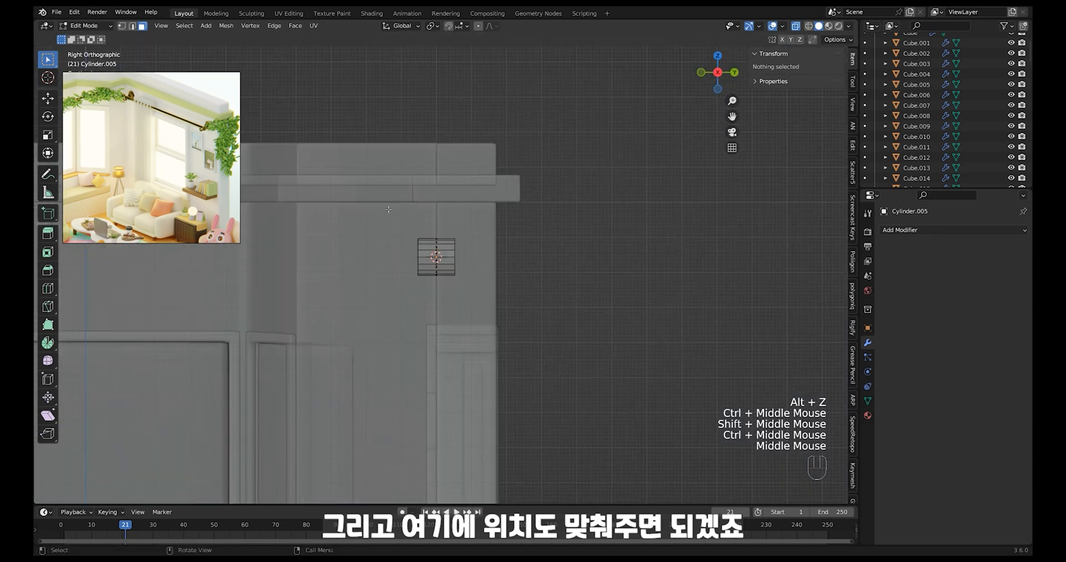
{"action": "left_click_drag", "start_coordinate": [389, 210], "coordinate": [428, 280]}
{"action": "key", "text": "g"}
{"action": "left_click", "coordinate": [442, 310]}
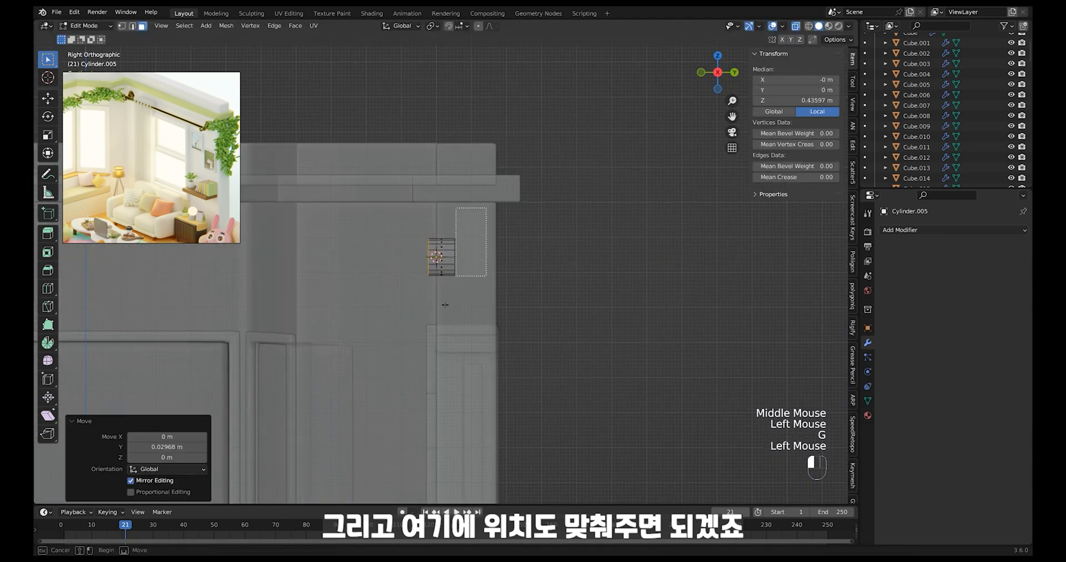
Move the cylinder's open back ring forward to shorten the part buried in the wall
{"action": "left_click", "coordinate": [466, 278]}
{"action": "middle_click_drag", "start_coordinate": [467, 278], "coordinate": [472, 274]}
{"action": "key", "text": "1"}
{"action": "left_click_drag", "start_coordinate": [469, 232], "coordinate": [447, 299]}
{"action": "key", "text": "g"}
{"action": "left_click", "coordinate": [442, 298]}
{"action": "key", "text": "Tab"}
{"action": "middle_click_drag", "start_coordinate": [446, 294], "coordinate": [477, 253]}
{"action": "key", "text": "alt+z"}
Inset the cylinder's front face by about 0.23 m to start the bracket's stepped base
{"action": "key", "text": "3"}
{"action": "key", "text": "Tab"}
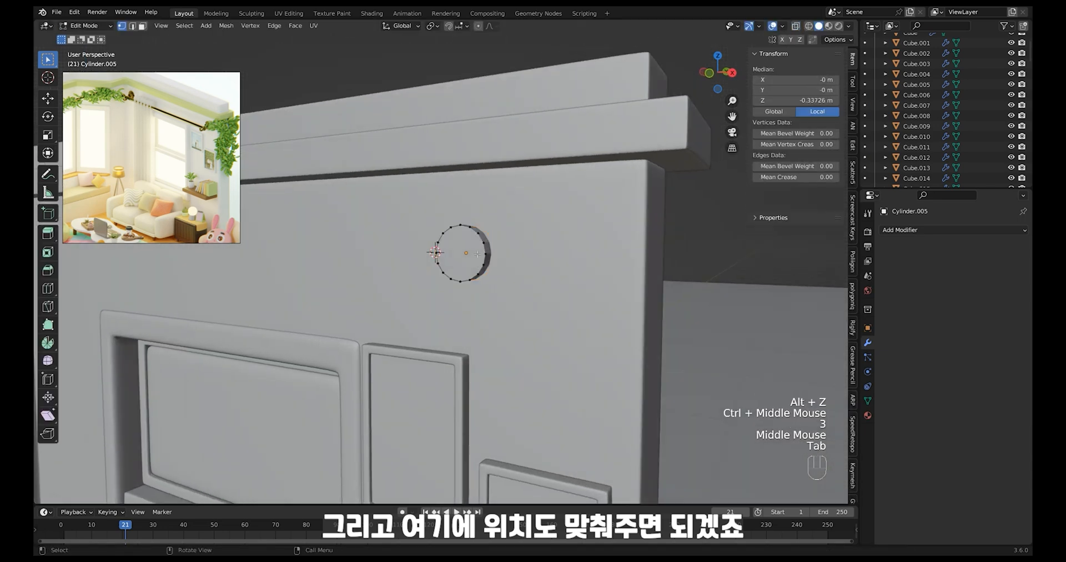
{"action": "left_click", "coordinate": [464, 252]}
{"action": "key", "text": "3"}
{"action": "left_click", "coordinate": [464, 252]}
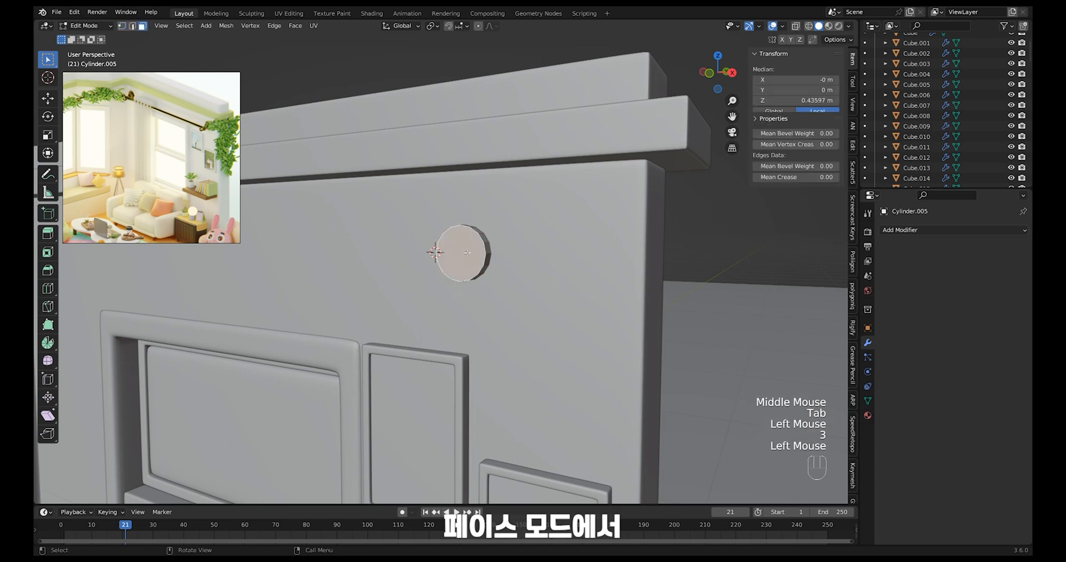
{"action": "key", "text": "i"}
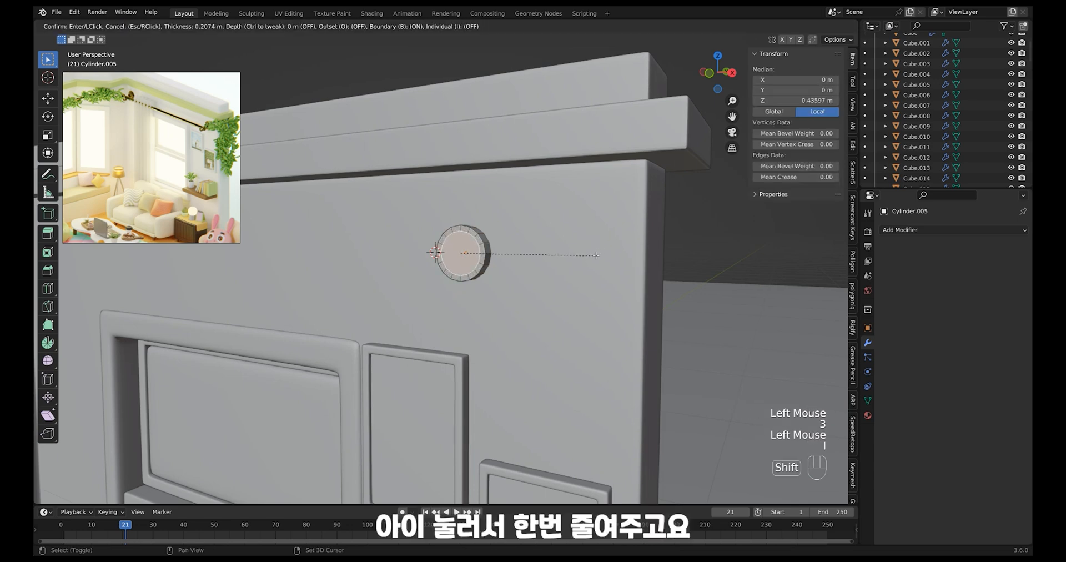
{"action": "left_click", "coordinate": [588, 253]}
Extrude the inset face about 0.011 m out from the wall and move it a further 0.014 m along Y
{"action": "scroll", "coordinate": [196, 157], "scroll_direction": "up", "scroll_amount": 6}
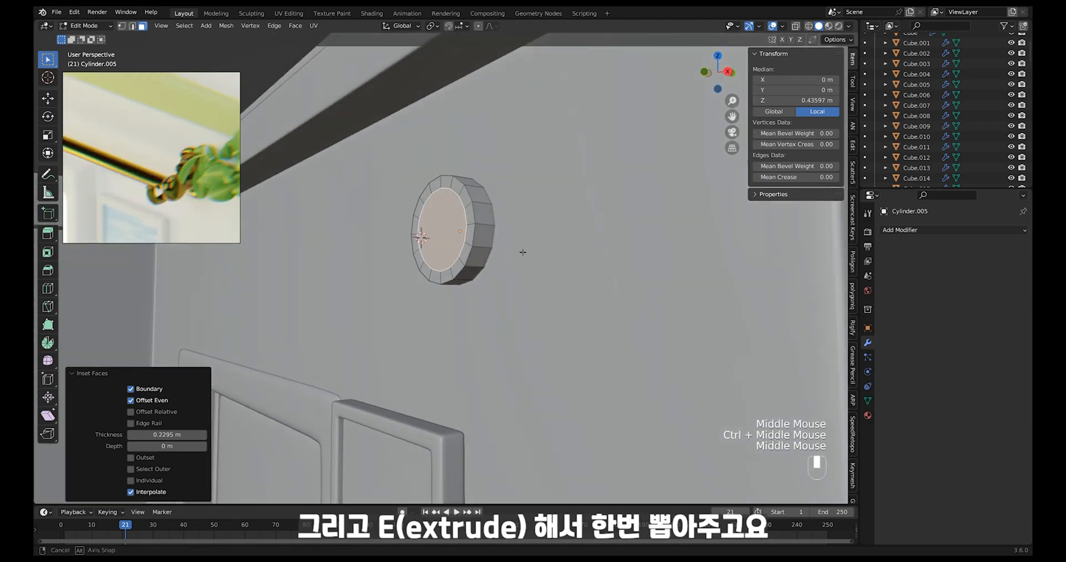
{"action": "key", "text": "e"}
{"action": "middle_click_drag", "start_coordinate": [521, 250], "coordinate": [543, 216]}
{"action": "key", "text": "y"}
{"action": "left_click", "coordinate": [524, 257]}
{"action": "middle_click_drag", "start_coordinate": [543, 234], "coordinate": [525, 248], "text": "shift"}
{"action": "middle_click_drag", "start_coordinate": [524, 247], "coordinate": [531, 255]}
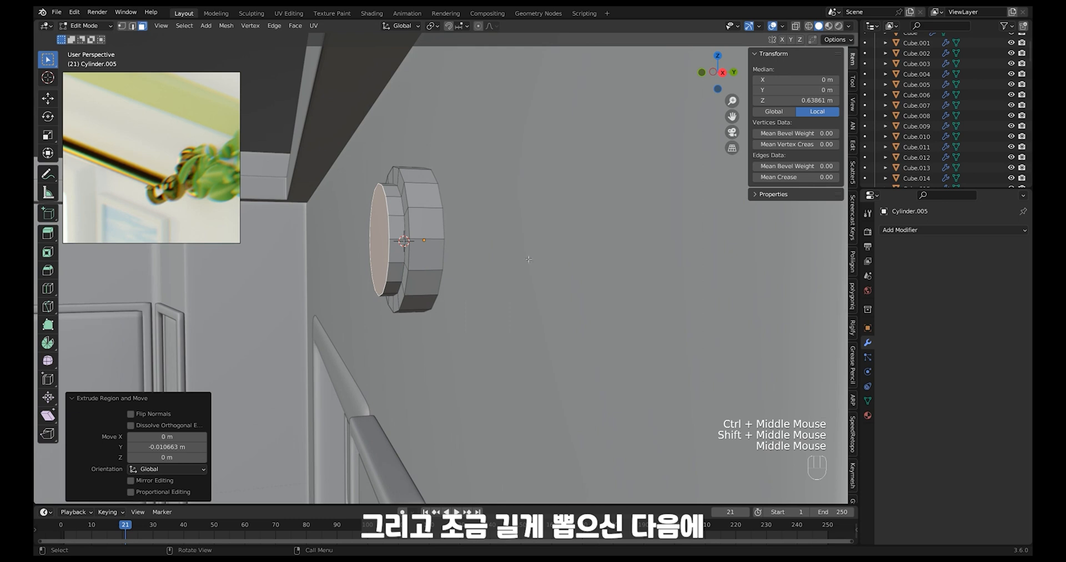
{"action": "key", "text": "g"}
{"action": "key", "text": "x"}
{"action": "key", "text": "y"}
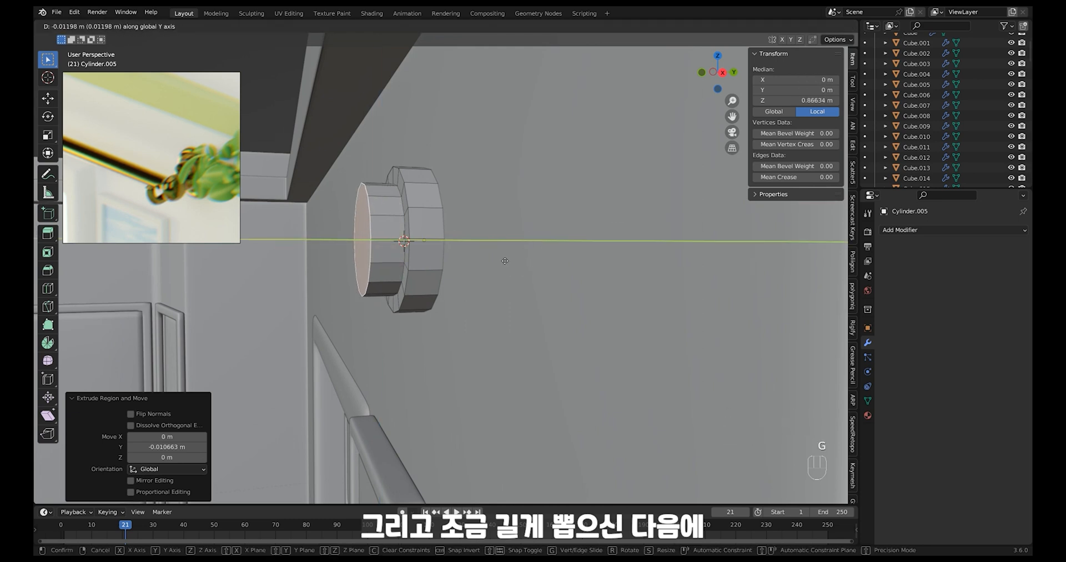
{"action": "left_click", "coordinate": [502, 264]}
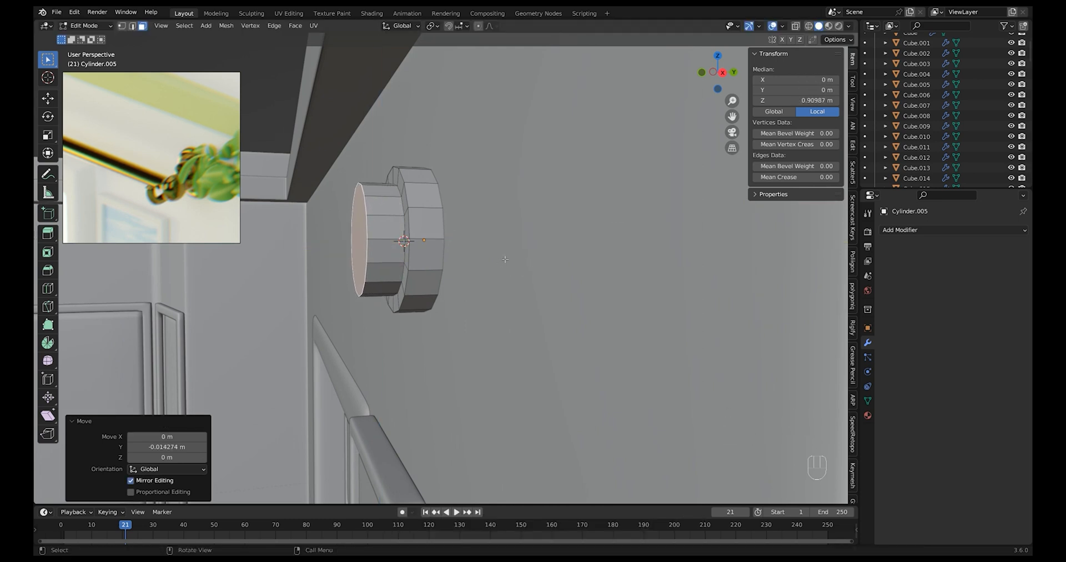
Extrude the front face about 0.007 m more and scale it to 0.81 for a tapered edge
{"action": "key", "text": "e"}
{"action": "left_click", "coordinate": [517, 258]}
{"action": "key", "text": "s"}
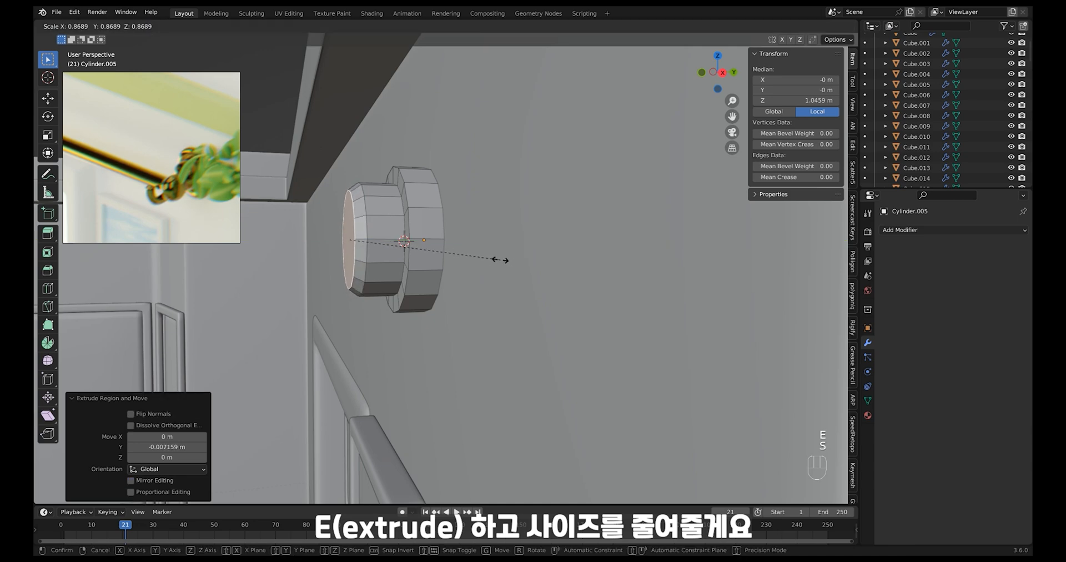
{"action": "left_click", "coordinate": [489, 261]}
{"action": "middle_click_drag", "start_coordinate": [489, 262], "coordinate": [552, 260]}
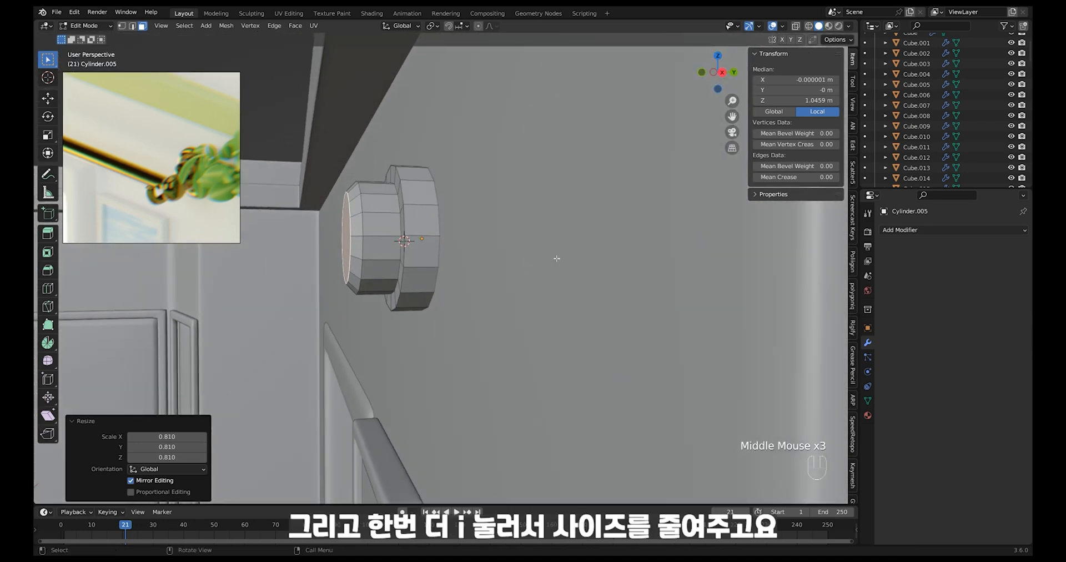
Inset the tapered front face by about 0.226 m and extrude it about 0.017 m outwards as a narrow collar
{"action": "key", "text": "i"}
{"action": "left_click", "coordinate": [539, 259]}
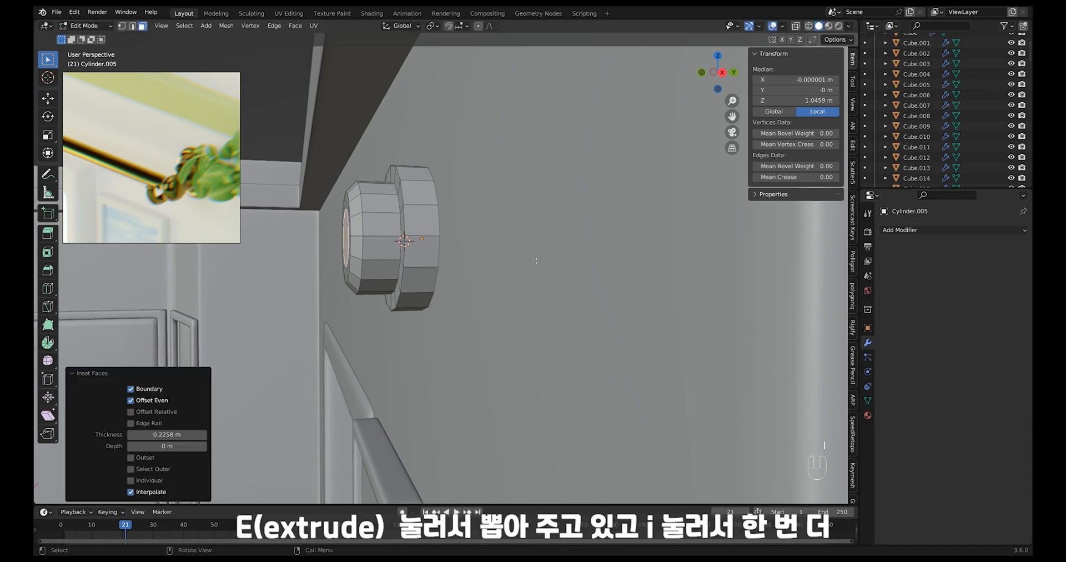
{"action": "key", "text": "e"}
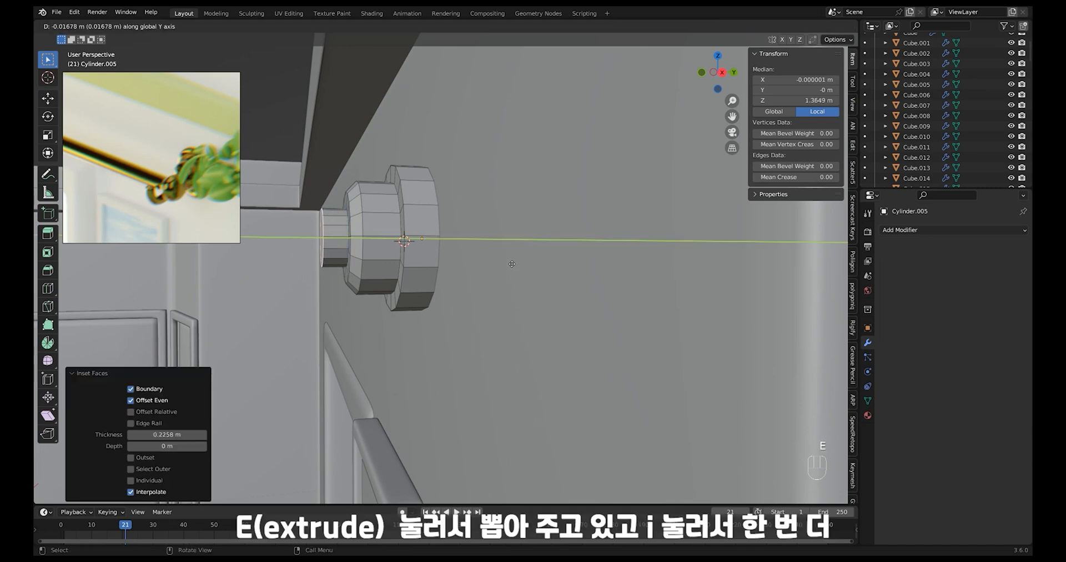
{"action": "left_click", "coordinate": [511, 264]}
Inset the collar's face by about 0.08 m and extrude it outwards twice, about 0.006 m and 0.017 m
{"action": "middle_click_drag", "start_coordinate": [512, 264], "coordinate": [550, 265]}
{"action": "key", "text": "i"}
{"action": "left_click", "coordinate": [552, 260]}
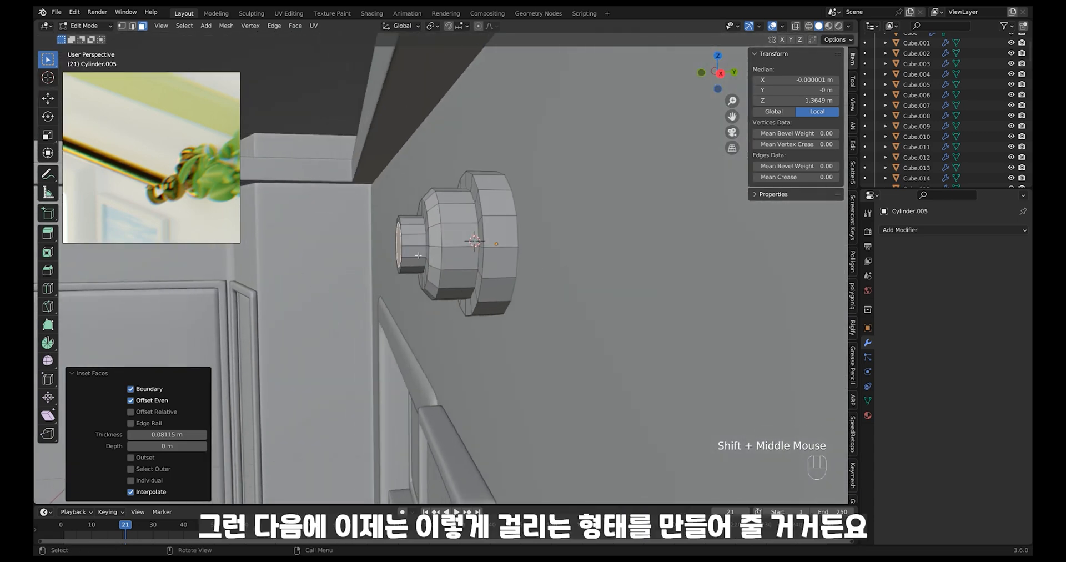
{"action": "middle_click_drag", "start_coordinate": [418, 255], "coordinate": [495, 284]}
{"action": "key", "text": "e"}
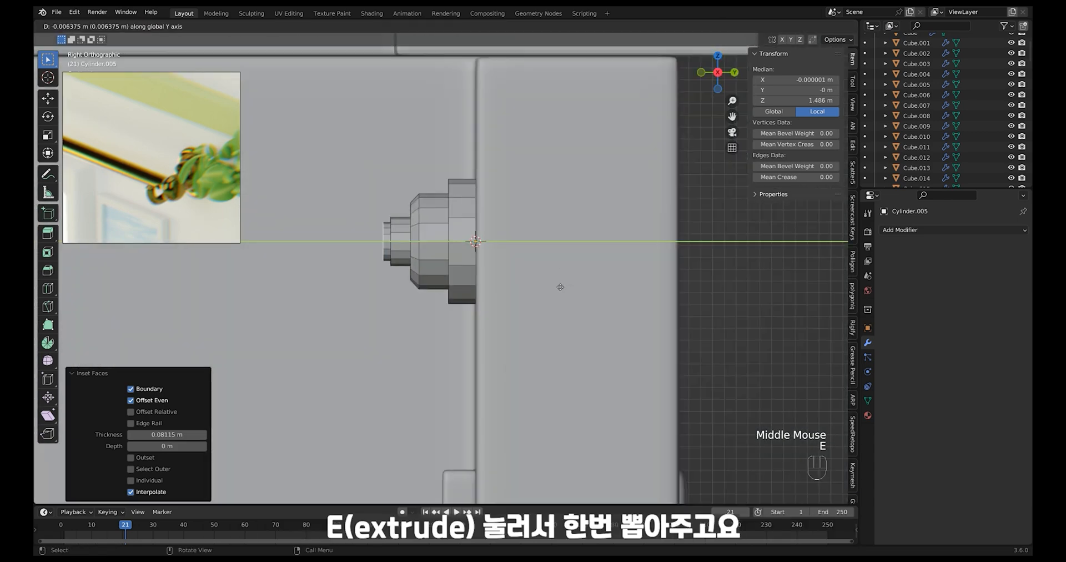
{"action": "left_click", "coordinate": [561, 288]}
{"action": "middle_click_drag", "start_coordinate": [488, 290], "coordinate": [543, 272], "text": "shift"}
{"action": "key", "text": "e"}
{"action": "left_click", "coordinate": [544, 296]}
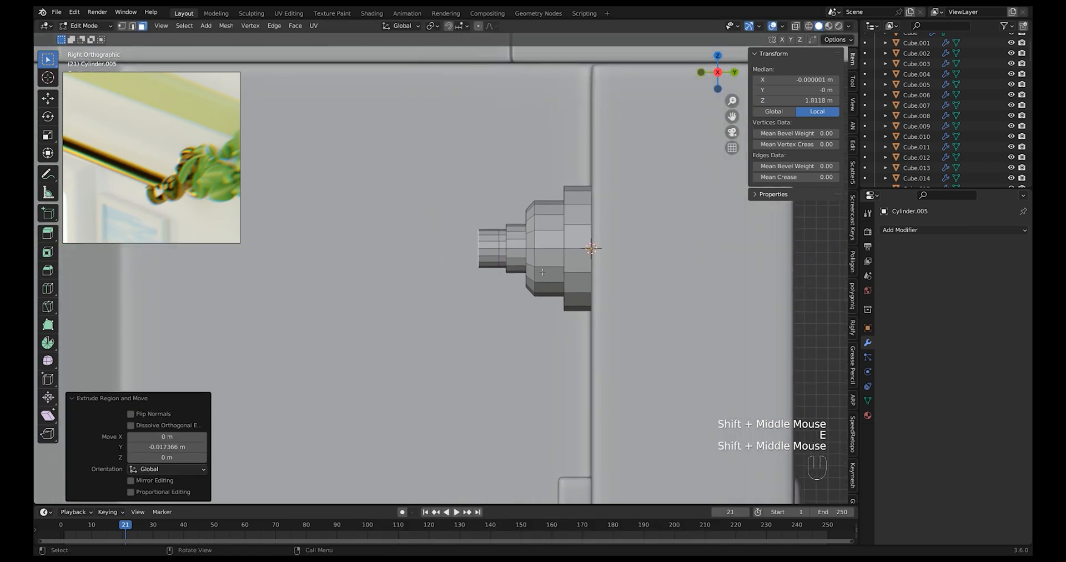
Extrude the stem's end face through successive points in right view, dipping down and curling up into a hook
{"action": "right_click", "coordinate": [460, 263], "text": "ctrl"}
{"action": "key", "text": "ctrl+z"}
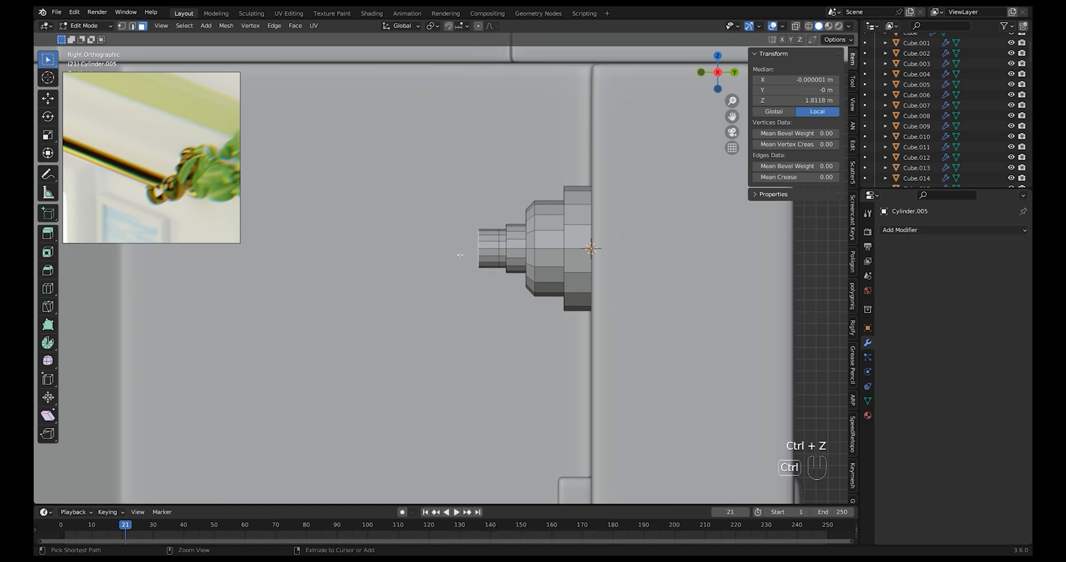
{"action": "right_click", "coordinate": [459, 254], "text": "ctrl"}
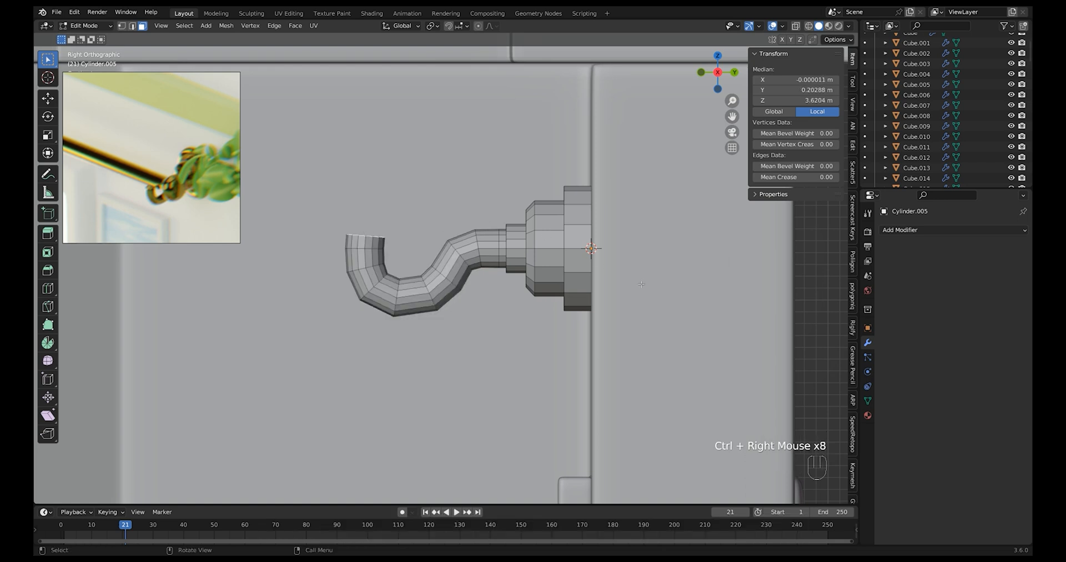
Scale the whole hook to 0.769 and move it in front view to X 0.649 m, Z 0.804 m above the picture frames
{"action": "middle_click_drag", "start_coordinate": [628, 281], "coordinate": [579, 373], "text": "ctrl"}
{"action": "key", "text": "Tab"}
{"action": "key", "text": "alt+z"}
{"action": "key", "text": "alt+z"}
{"action": "key", "text": "s"}
{"action": "left_click", "coordinate": [590, 290]}
{"action": "key", "text": "g"}
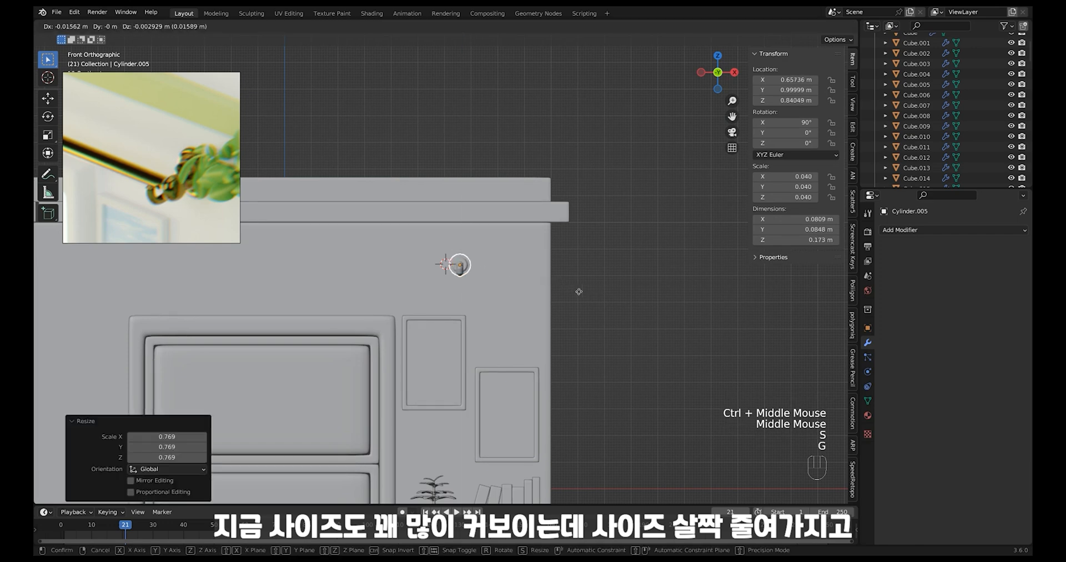
{"action": "key", "text": "x"}
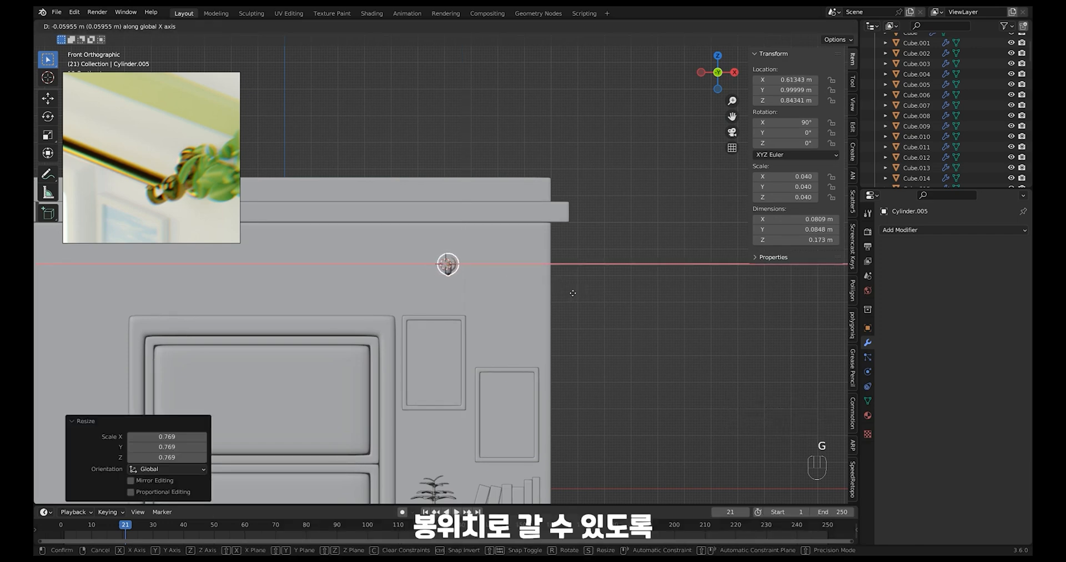
{"action": "left_click", "coordinate": [578, 294]}
{"action": "key", "text": "g"}
{"action": "key", "text": "z"}
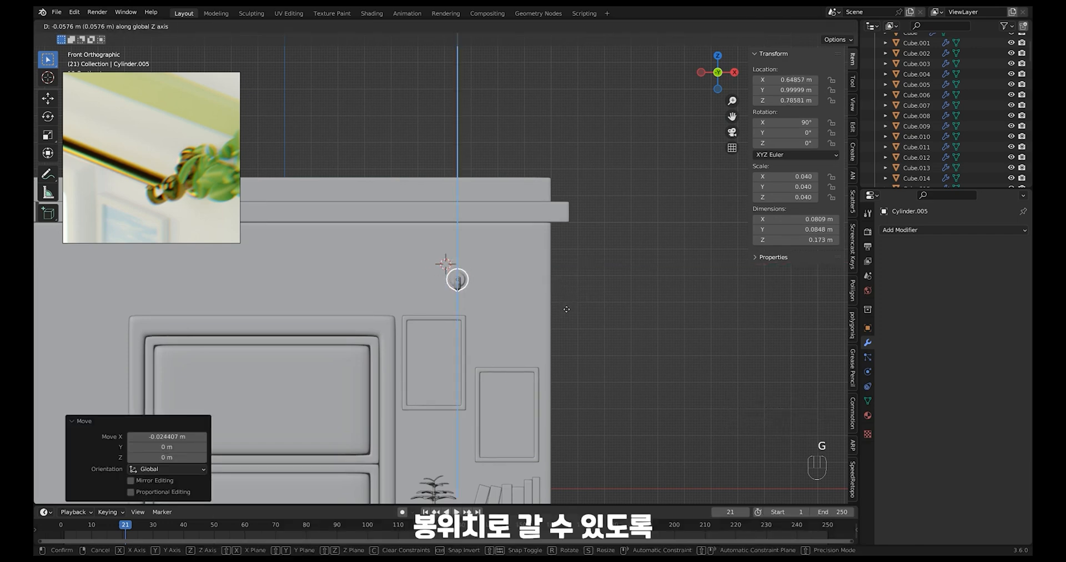
{"action": "left_click", "coordinate": [567, 304]}
Select the curved hook part in X-ray right view and move it along Y towards the base to shorten the stem
{"action": "middle_click_drag", "start_coordinate": [567, 305], "coordinate": [472, 216]}
{"action": "key", "text": "Tab"}
{"action": "key", "text": "Tab"}
{"action": "key", "text": "Tab"}
{"action": "middle_click_drag", "start_coordinate": [473, 278], "coordinate": [469, 220], "text": "ctrl"}
{"action": "middle_click_drag", "start_coordinate": [453, 310], "coordinate": [521, 273], "text": "ctrl"}
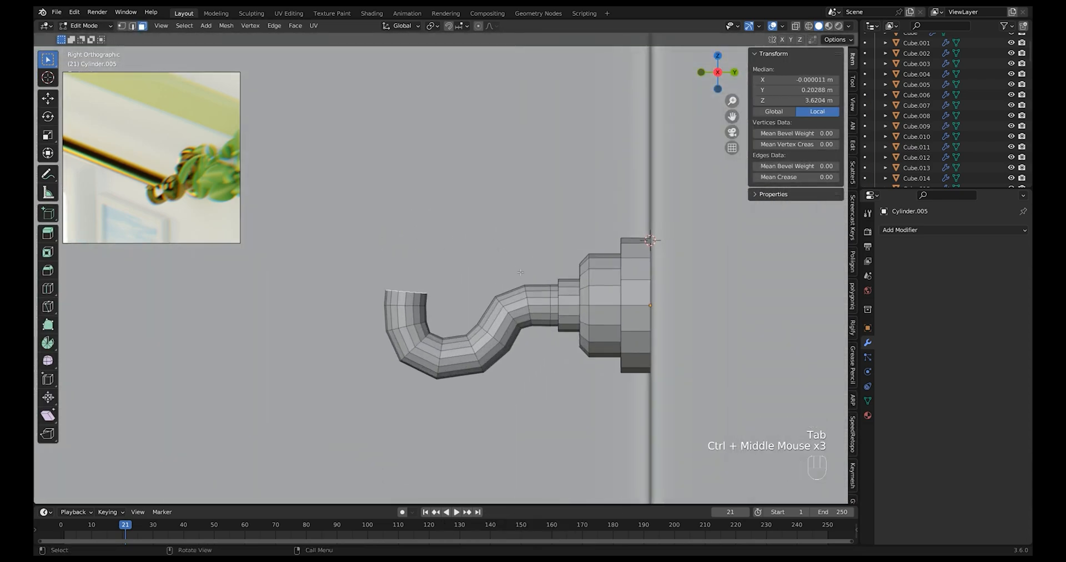
{"action": "left_click_drag", "start_coordinate": [361, 243], "coordinate": [540, 418]}
{"action": "key", "text": "1"}
{"action": "left_click_drag", "start_coordinate": [440, 389], "coordinate": [386, 384]}
{"action": "key", "text": "alt+z"}
{"action": "key", "text": "g"}
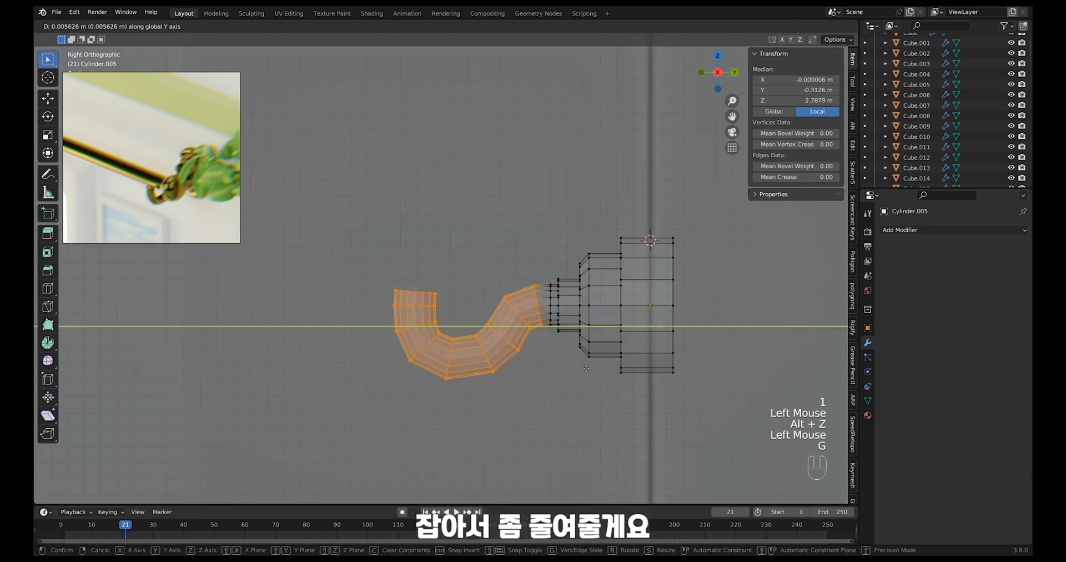
{"action": "left_click", "coordinate": [589, 370]}
Dissolve the extra edge loop on the hook's stem just beside the collar
{"action": "middle_click_drag", "start_coordinate": [588, 370], "coordinate": [606, 328], "text": "ctrl"}
{"action": "key", "text": "2"}
{"action": "left_click", "coordinate": [613, 320], "text": "alt"}
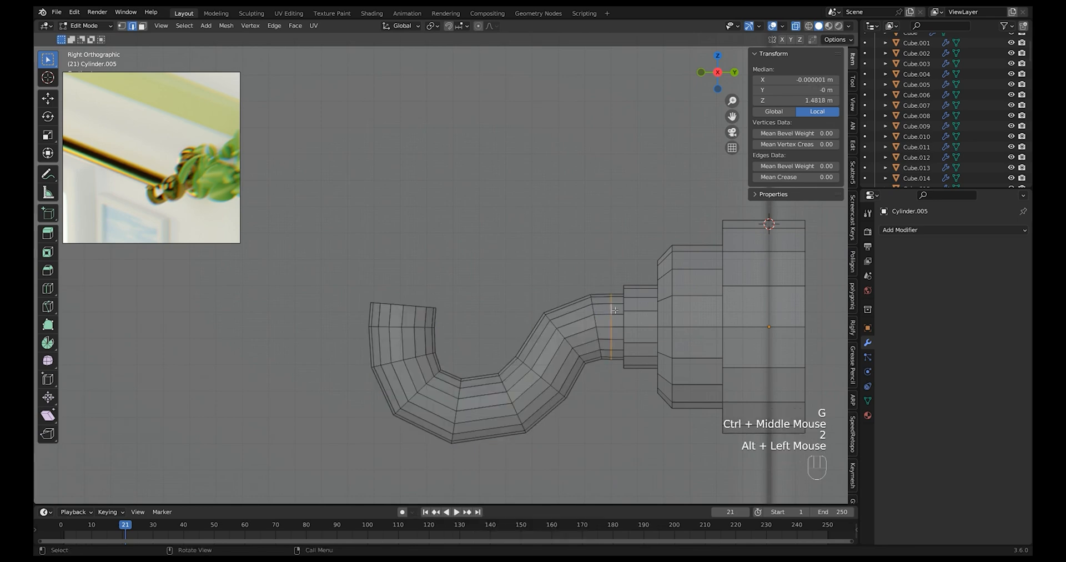
{"action": "key", "text": "x"}
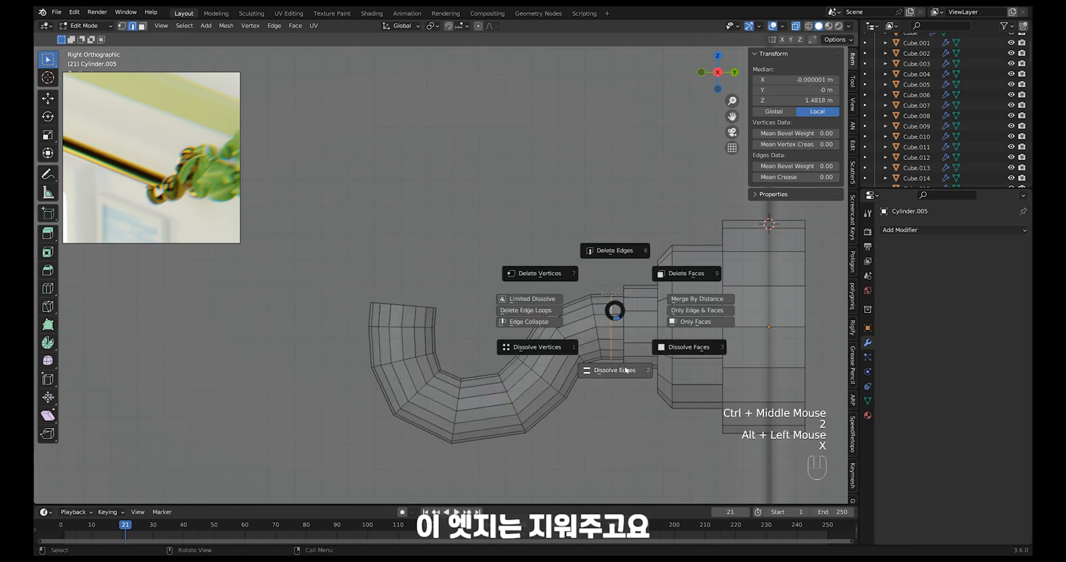
{"action": "left_click", "coordinate": [625, 370]}
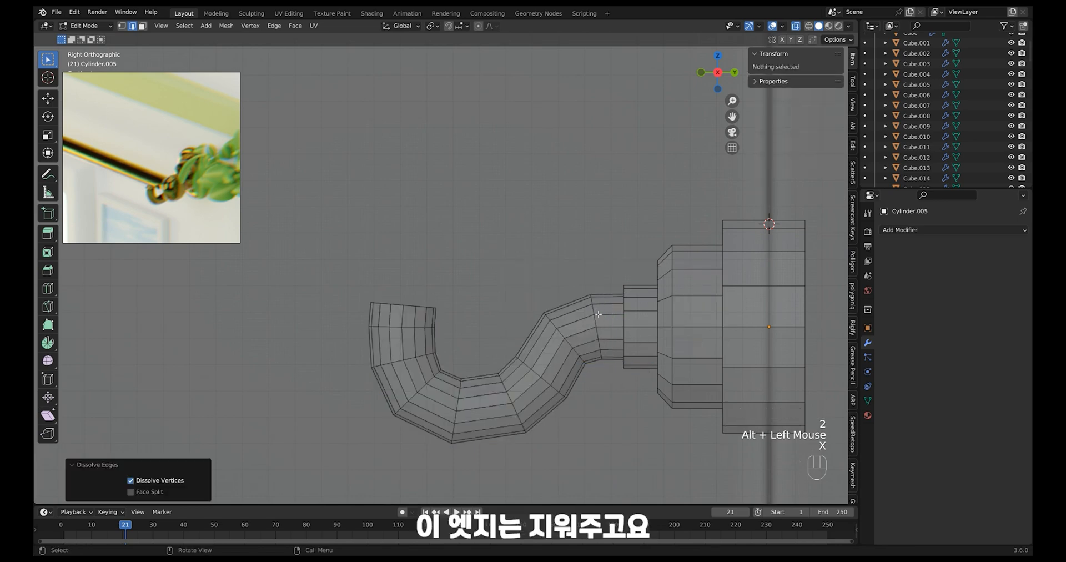
Rotate the stem's first slanted edge loop upright and move it about 0.004 m along Y towards the collar
{"action": "left_click", "coordinate": [593, 311], "text": "alt"}
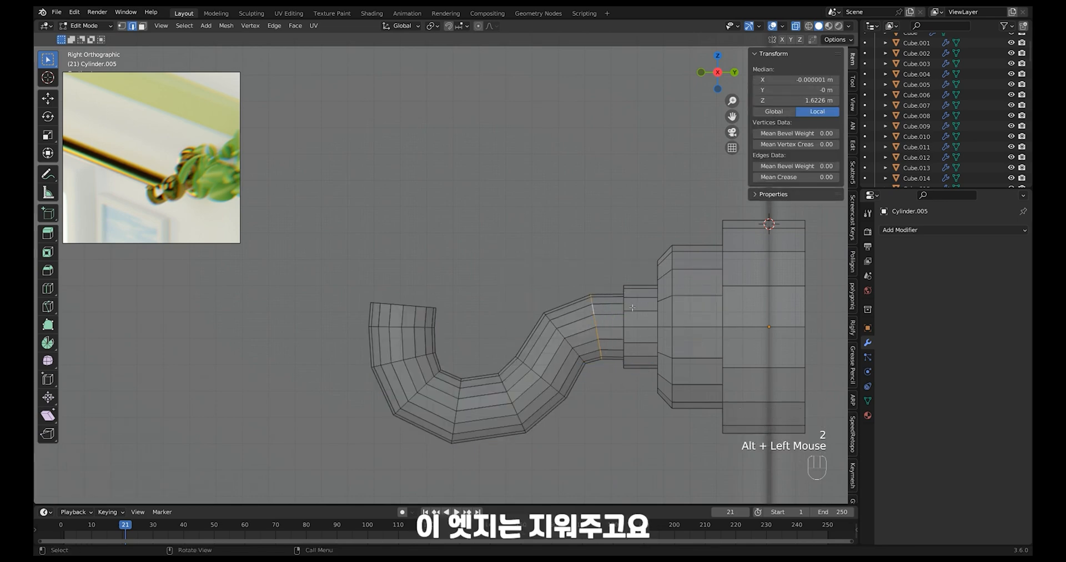
{"action": "key", "text": "r"}
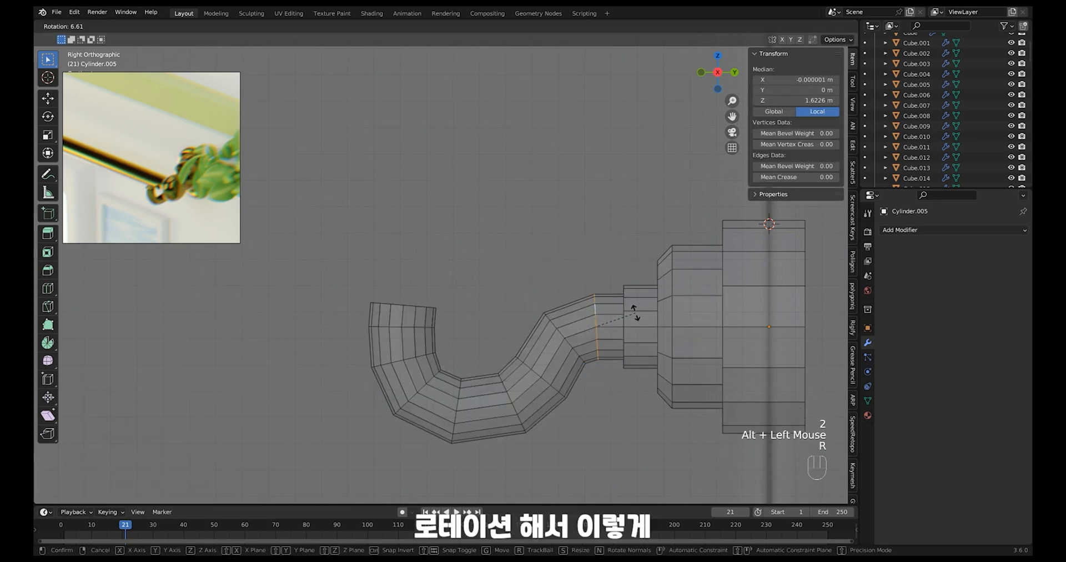
{"action": "left_click", "coordinate": [633, 305]}
{"action": "key", "text": "g"}
{"action": "key", "text": "y"}
{"action": "left_click", "coordinate": [648, 314]}
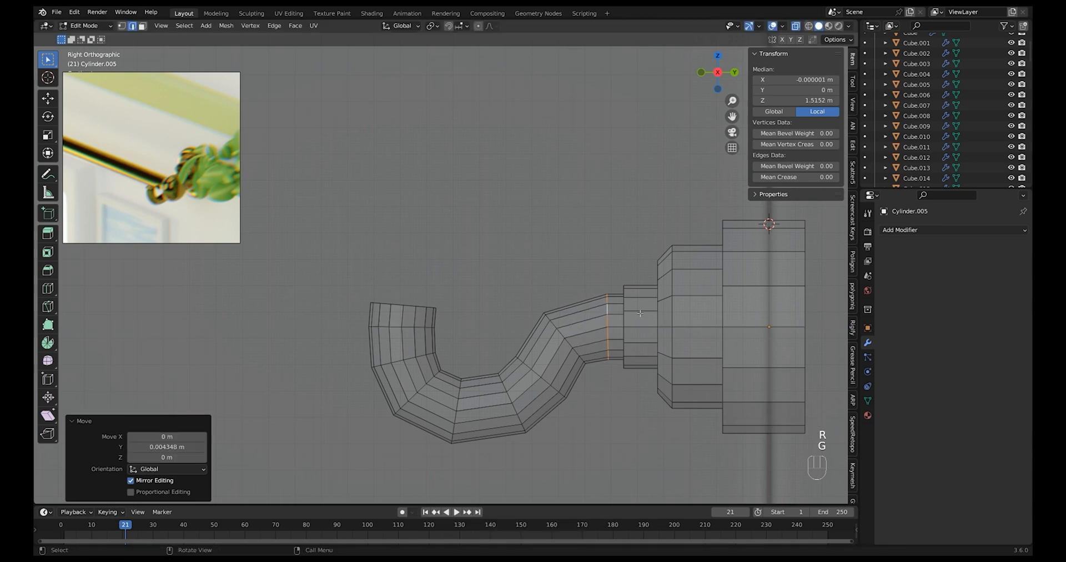
Leave mesh editing and add a level 1 Subdivision modifier to the hook
{"action": "key", "text": "Tab"}
{"action": "middle_click_drag", "start_coordinate": [637, 321], "coordinate": [793, 315], "text": "ctrl"}
{"action": "key", "text": "alt+z"}
{"action": "key", "text": "ctrl+1"}
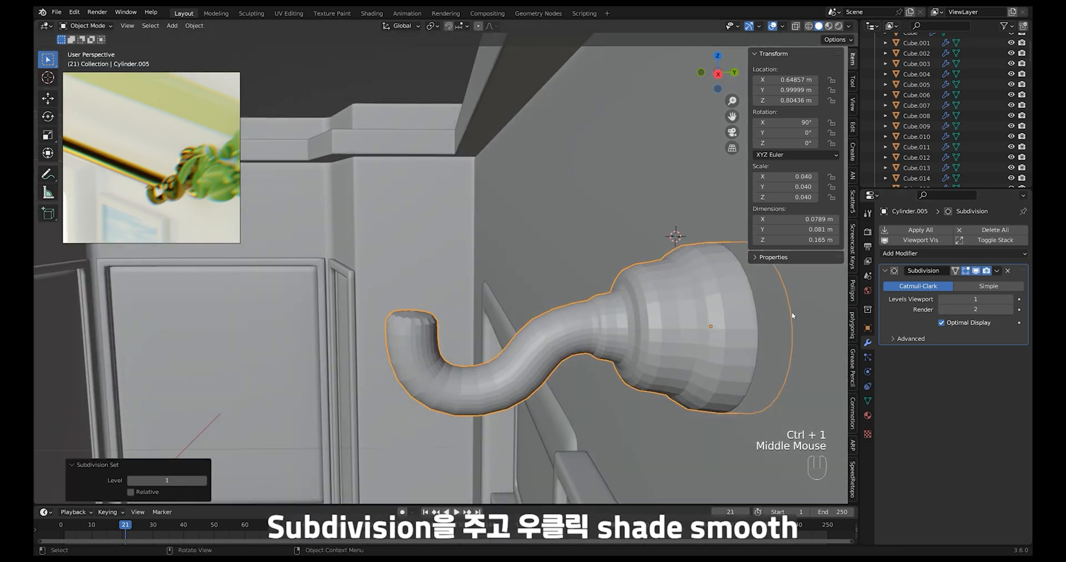
Shade the wall hook smooth
{"action": "right_click", "coordinate": [640, 317]}
{"action": "left_click", "coordinate": [639, 312]}
{"action": "middle_click_drag", "start_coordinate": [638, 312], "coordinate": [422, 351]}
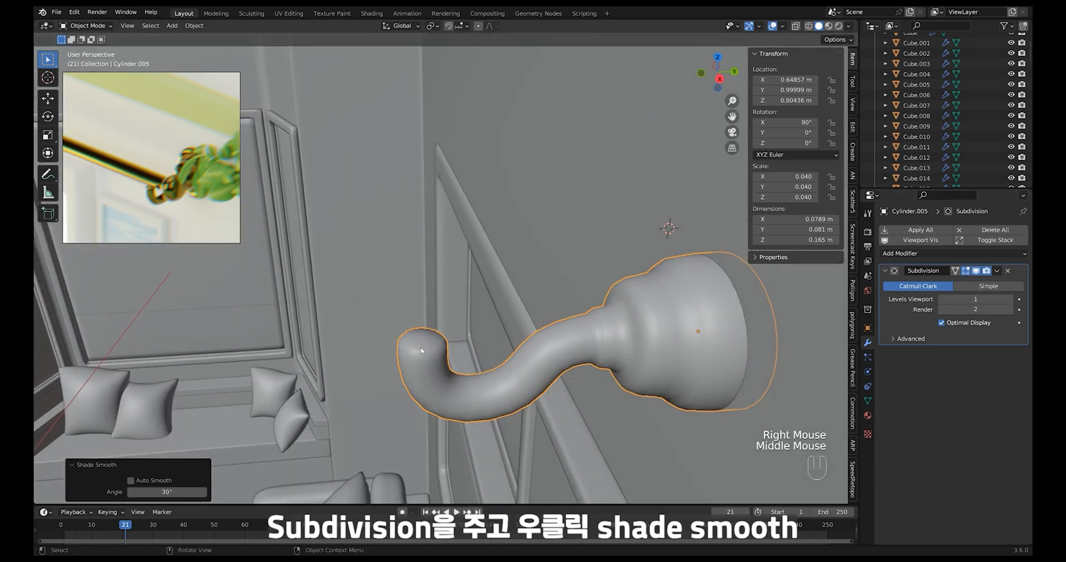
Inset the end face of the hook's upturned tip twice, the second time by about 0.11 m
{"action": "key", "text": "Tab"}
{"action": "key", "text": "3"}
{"action": "left_click", "coordinate": [423, 336]}
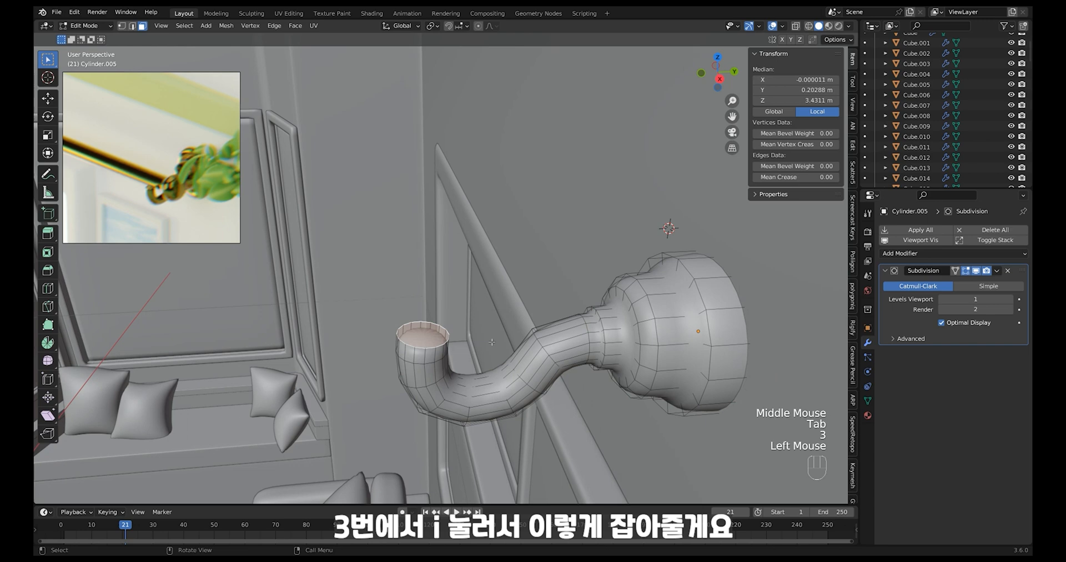
{"action": "key", "text": "i"}
{"action": "left_click", "coordinate": [610, 350]}
{"action": "key", "text": "i"}
{"action": "left_click", "coordinate": [601, 351]}
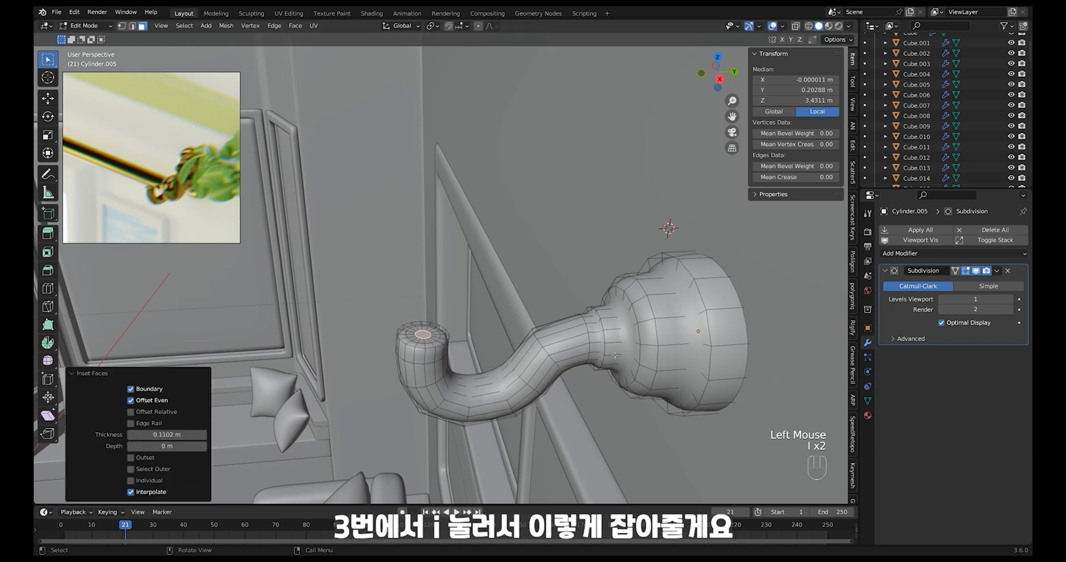
{"action": "key", "text": "Tab"}
{"action": "middle_click_drag", "start_coordinate": [616, 355], "coordinate": [590, 311]}
{"action": "key", "text": "Tab"}
{"action": "key", "text": "alt+z"}
{"action": "middle_click_drag", "start_coordinate": [589, 311], "coordinate": [640, 283]}
{"action": "key", "text": "Tab"}
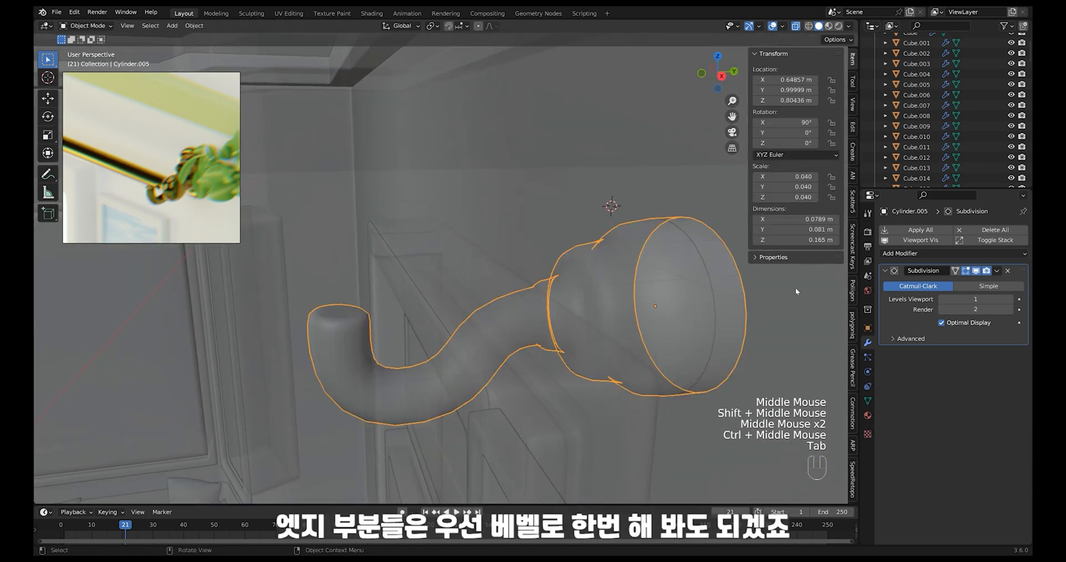
{"action": "key", "text": "alt+z"}
{"action": "middle_click_drag", "start_coordinate": [639, 333], "coordinate": [669, 349]}
{"action": "key", "text": "alt+z"}
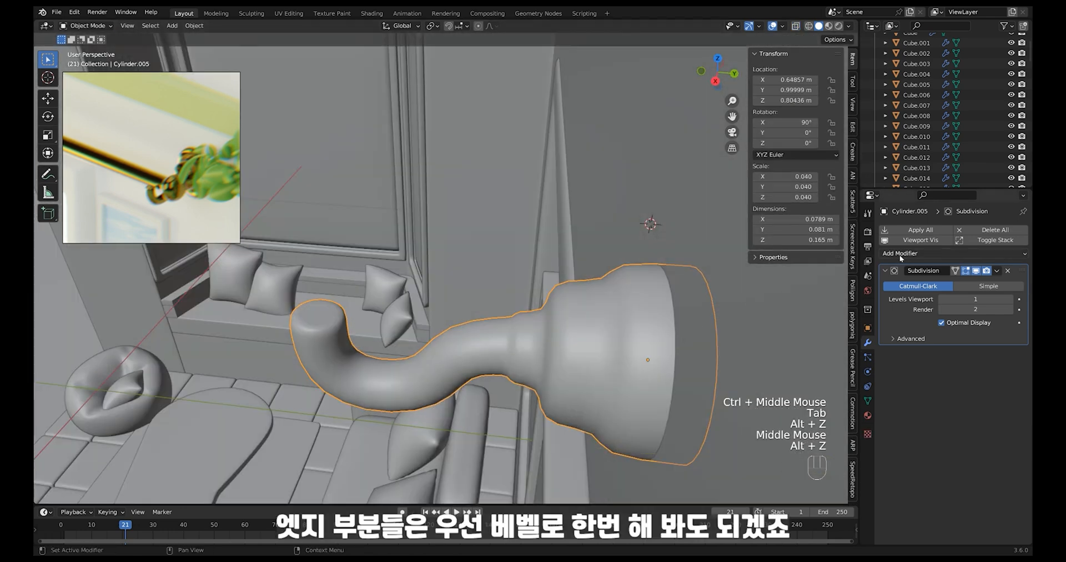
Add a Bevel modifier to the hook and place it above the Subdivision modifier
{"action": "left_click", "coordinate": [901, 254]}
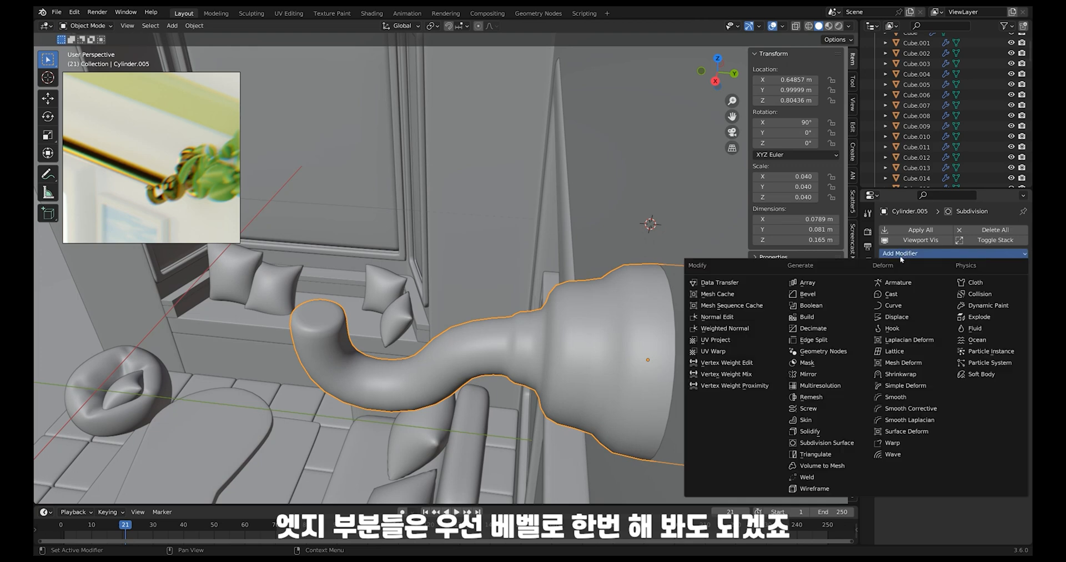
{"action": "left_click", "coordinate": [826, 296]}
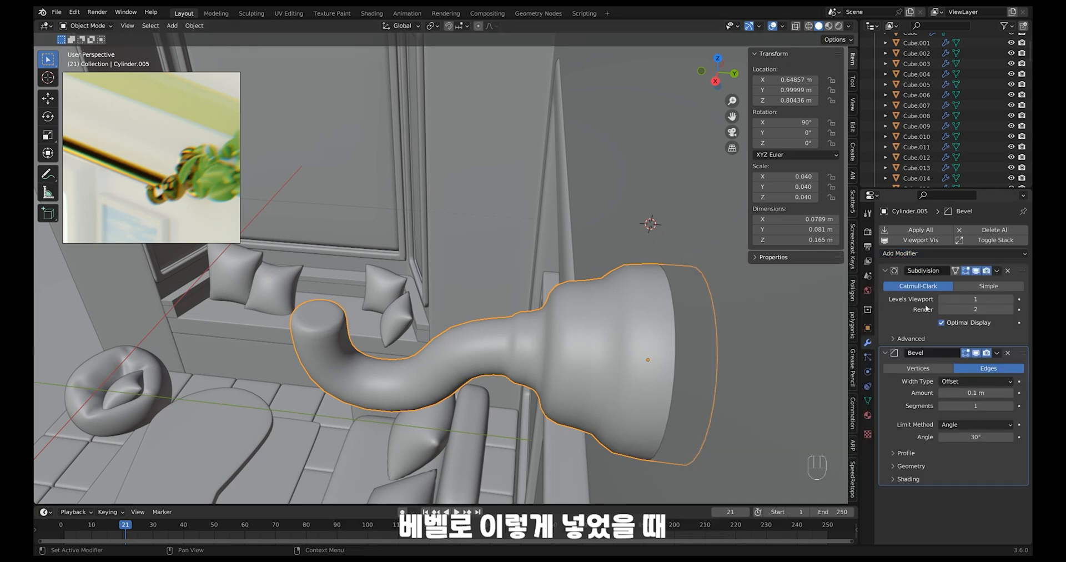
{"action": "left_click_drag", "start_coordinate": [1019, 362], "coordinate": [1019, 272]}
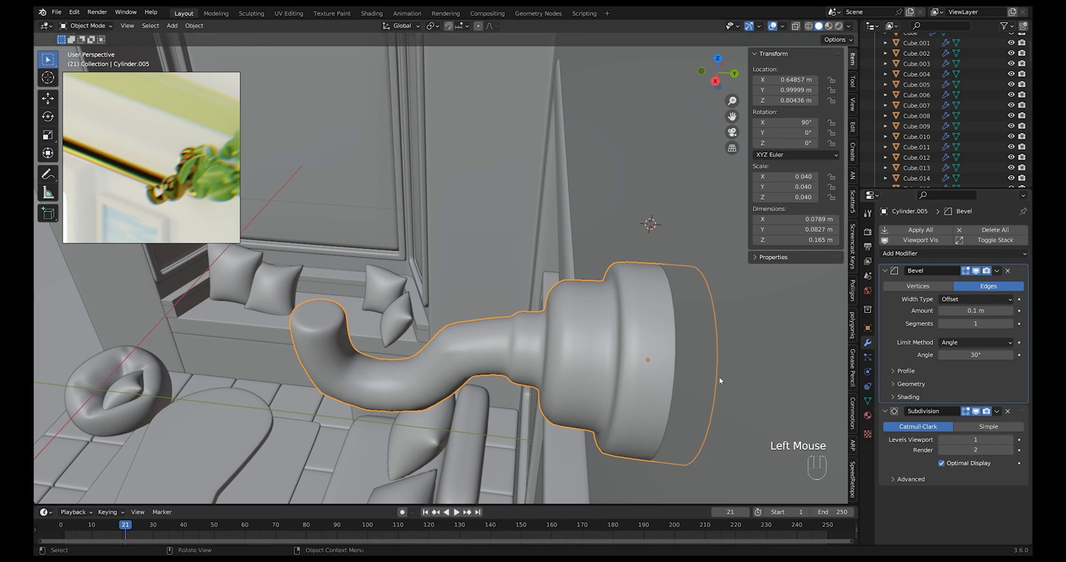
{"action": "middle_click_drag", "start_coordinate": [718, 377], "coordinate": [714, 348]}
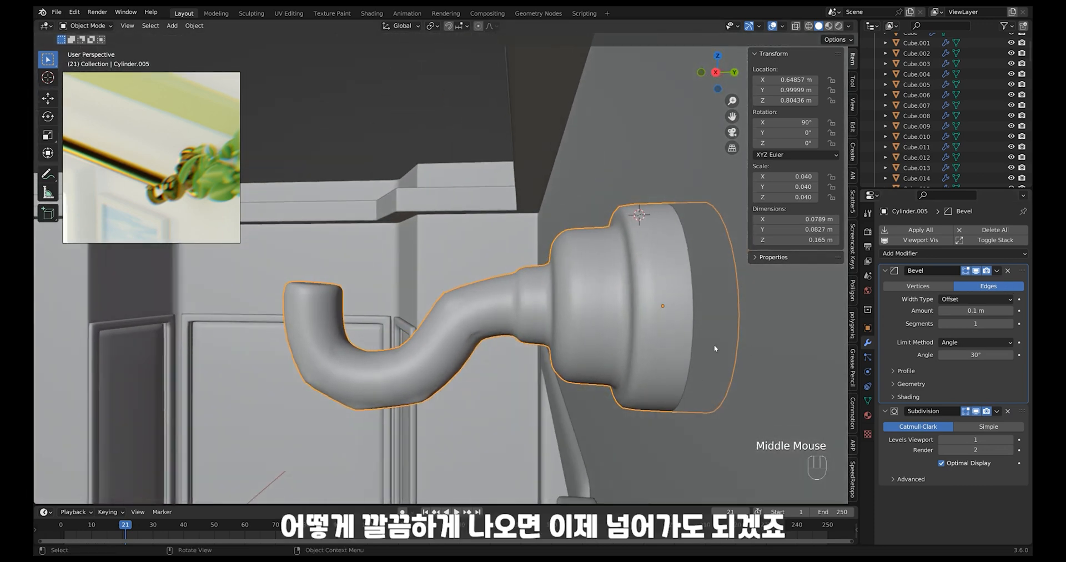
{"action": "middle_click_drag", "start_coordinate": [588, 315], "coordinate": [590, 333], "text": "ctrl"}
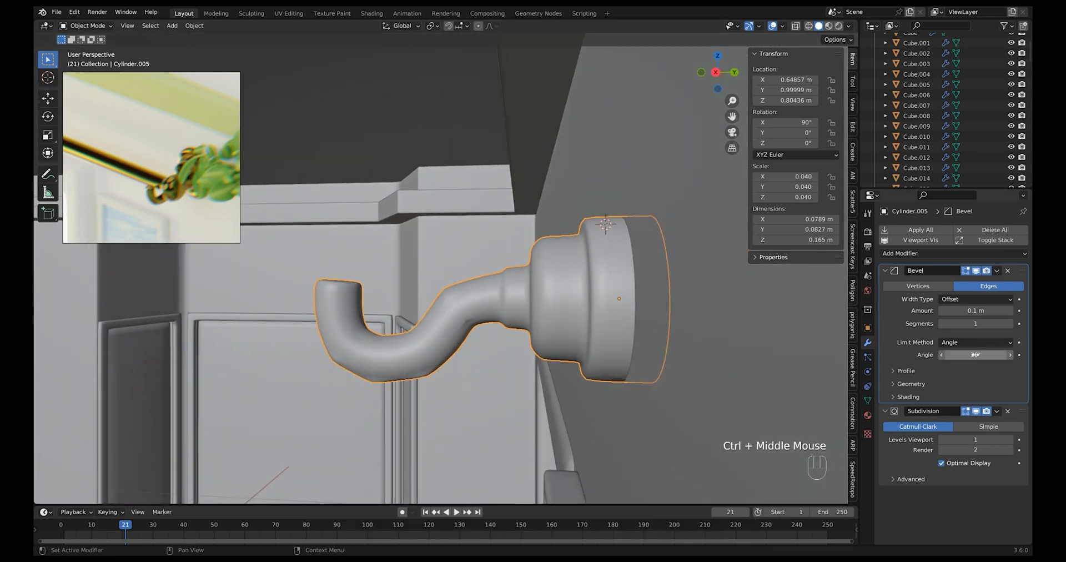
Set the Bevel modifier's angle limit to 44° and its segments to 2
{"action": "left_click", "coordinate": [1010, 355]}
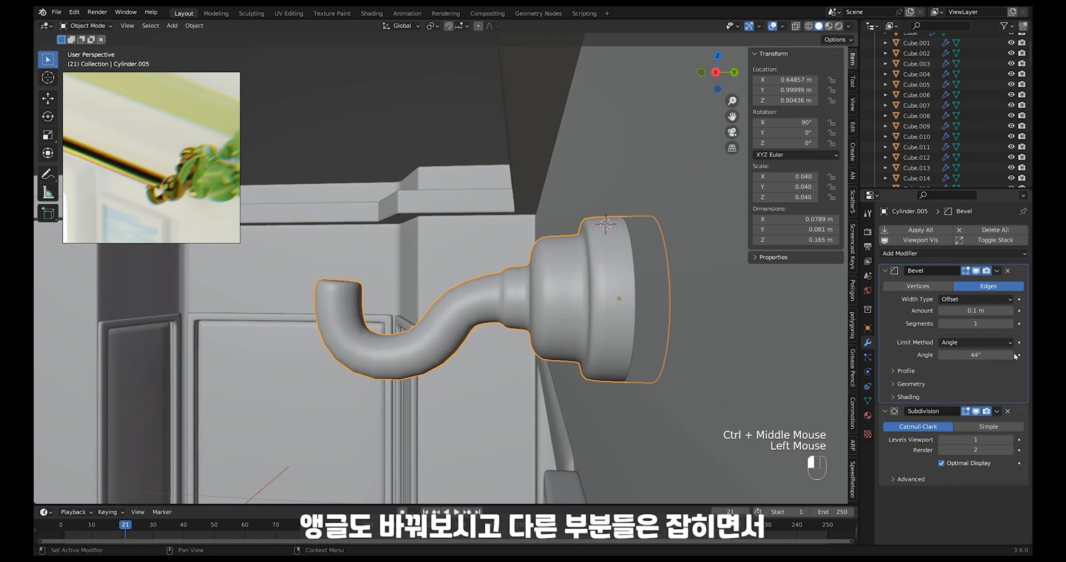
{"action": "middle_click_drag", "start_coordinate": [503, 338], "coordinate": [616, 279]}
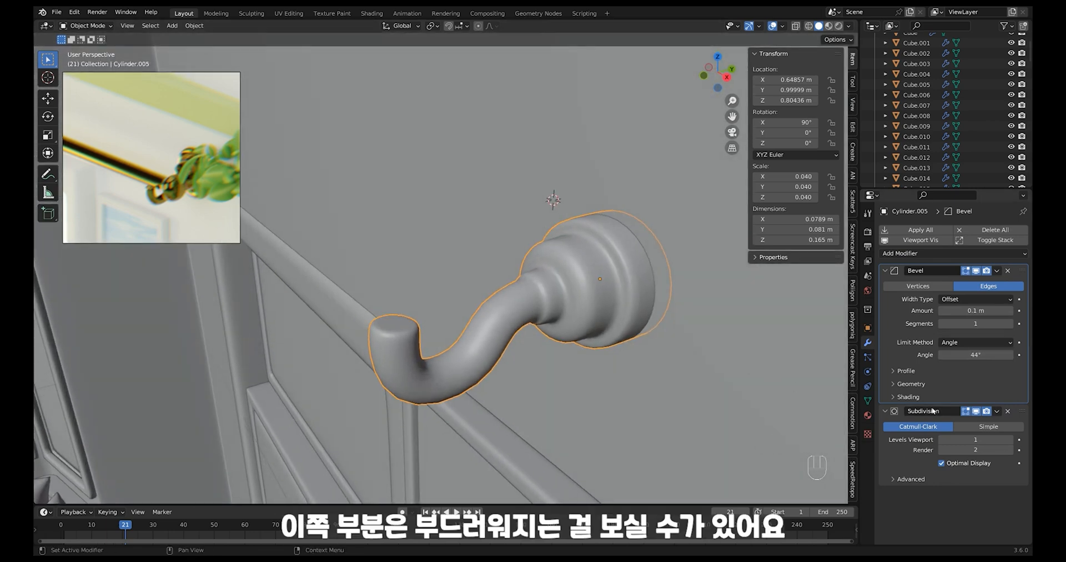
{"action": "left_click", "coordinate": [926, 371]}
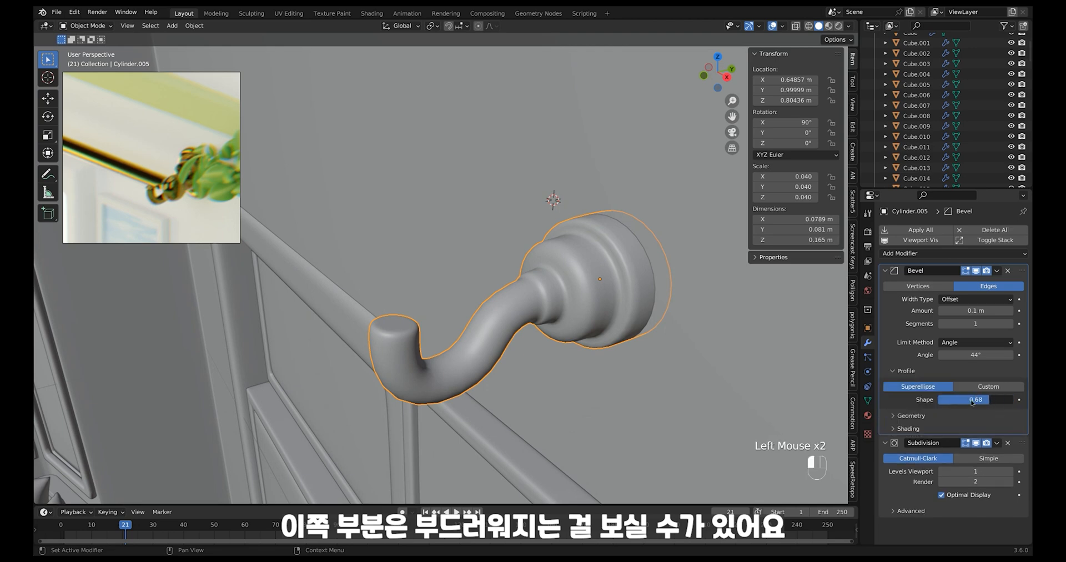
{"action": "left_click", "coordinate": [904, 371]}
{"action": "middle_click_drag", "start_coordinate": [550, 338], "coordinate": [545, 391], "text": "ctrl"}
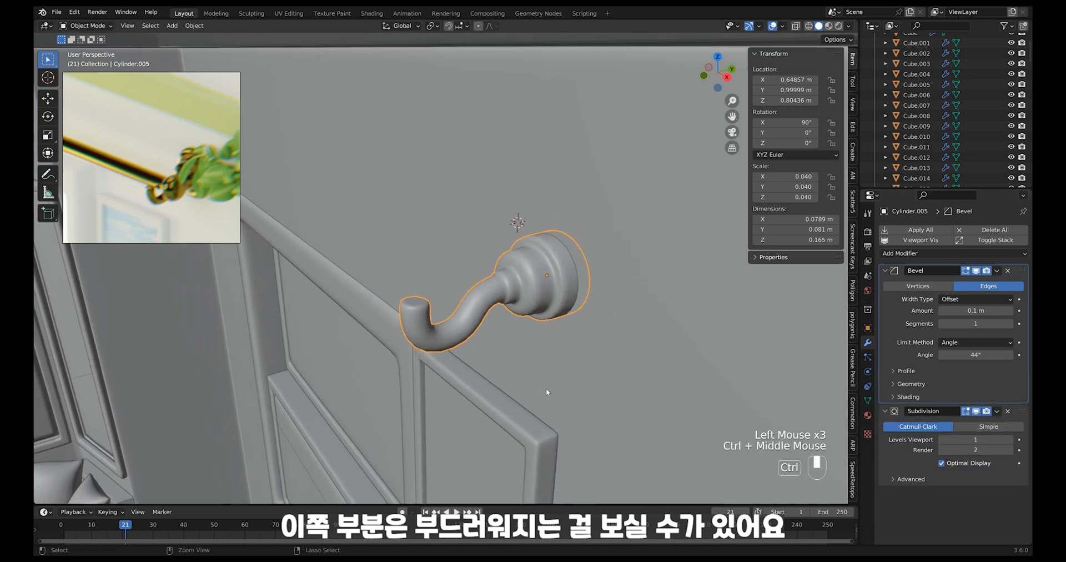
{"action": "middle_click_drag", "start_coordinate": [617, 394], "coordinate": [561, 383]}
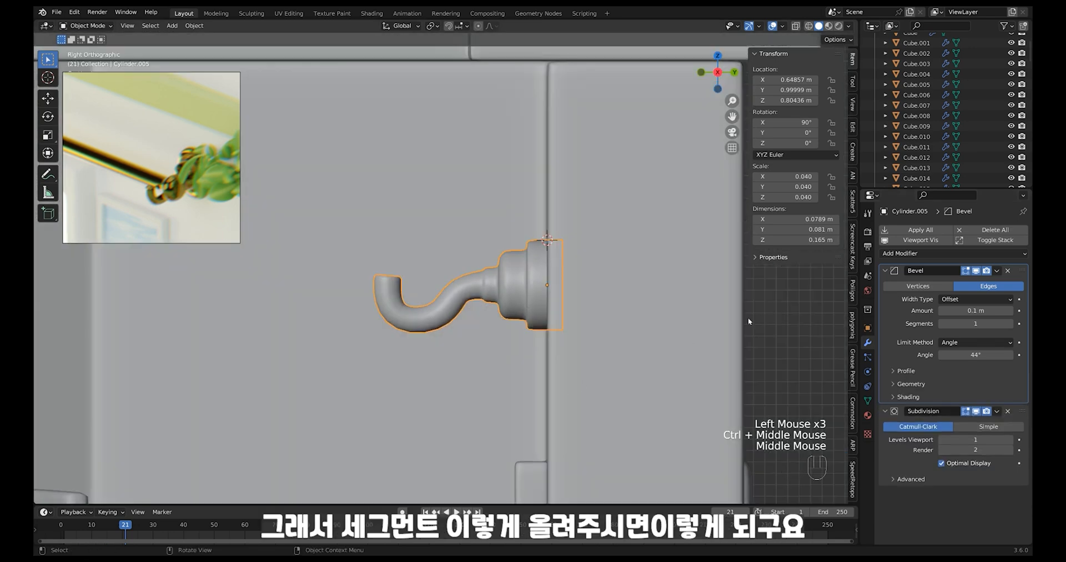
{"action": "left_click", "coordinate": [1011, 324]}
Duplicate the hook along X to the other side of the window, placing the copy at X about -0.72 m
{"action": "middle_click_drag", "start_coordinate": [609, 314], "coordinate": [220, 195], "text": "ctrl"}
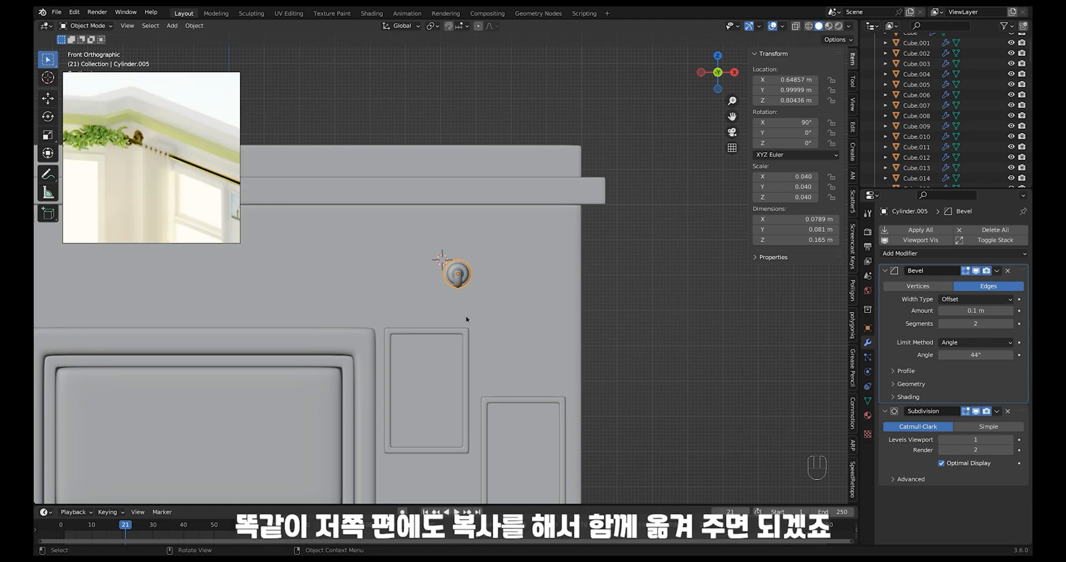
{"action": "middle_click_drag", "start_coordinate": [467, 319], "coordinate": [555, 340]}
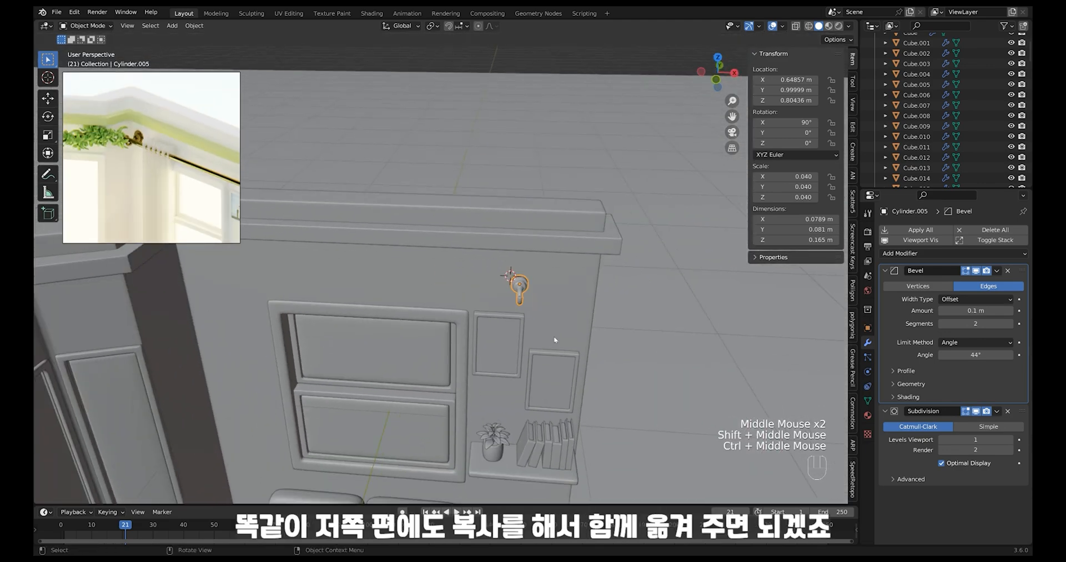
{"action": "key", "text": "shift+d"}
{"action": "key", "text": "x"}
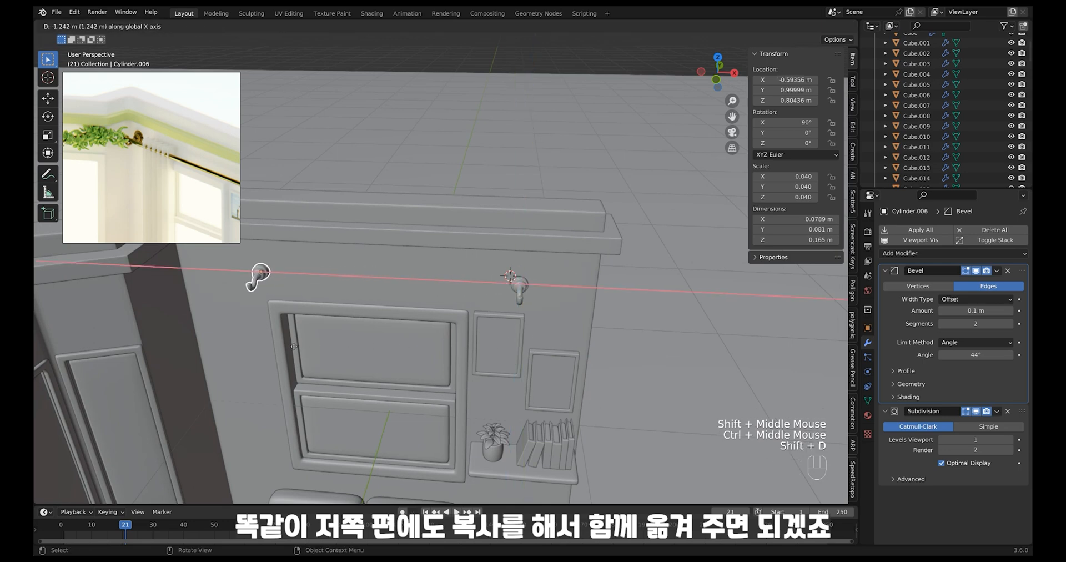
{"action": "left_click", "coordinate": [280, 346]}
{"action": "middle_click_drag", "start_coordinate": [508, 346], "coordinate": [481, 359], "text": "alt"}
{"action": "key", "text": "g"}
{"action": "key", "text": "x"}
{"action": "left_click", "coordinate": [505, 348]}
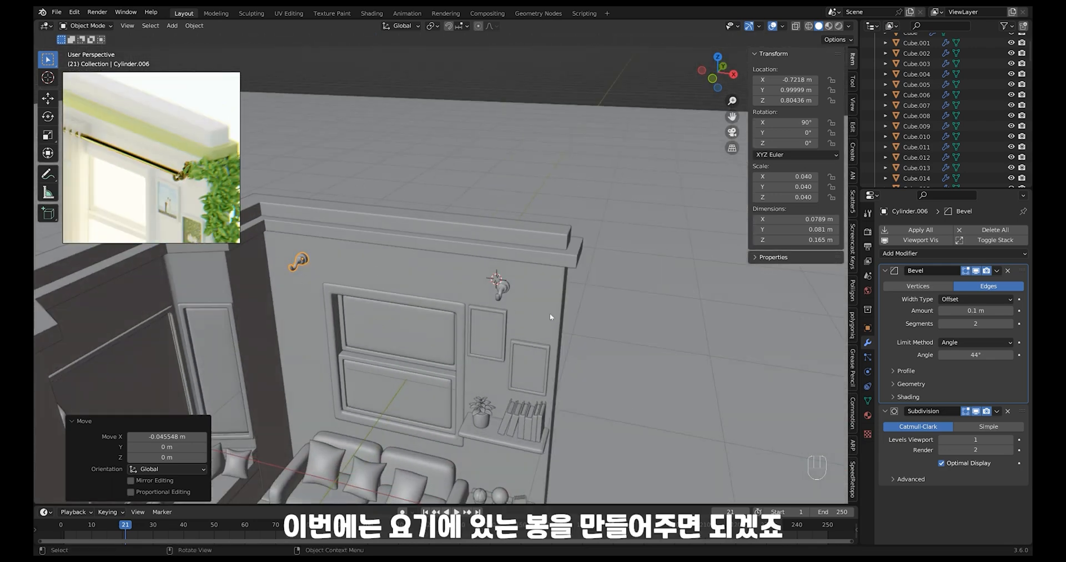
Add a 16-vertex cylinder in front view and rotate it 90° so it lies horizontally
{"action": "middle_click_drag", "start_coordinate": [549, 313], "coordinate": [437, 286]}
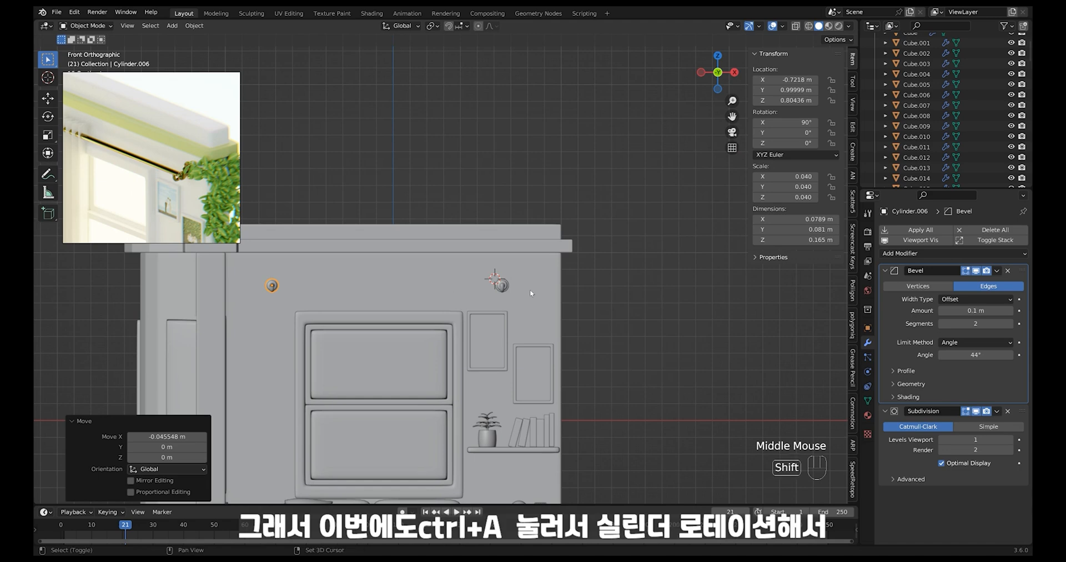
{"action": "key", "text": "shift+a"}
{"action": "left_click", "coordinate": [604, 341]}
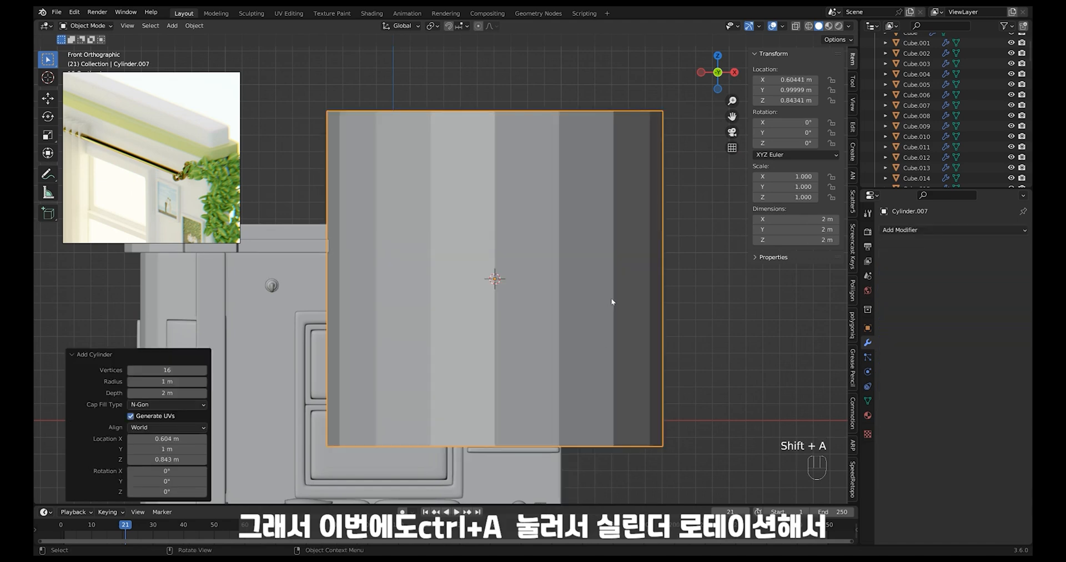
{"action": "key", "text": "r"}
{"action": "left_click", "coordinate": [471, 404]}
{"action": "middle_click_drag", "start_coordinate": [471, 404], "coordinate": [464, 353], "text": "ctrl"}
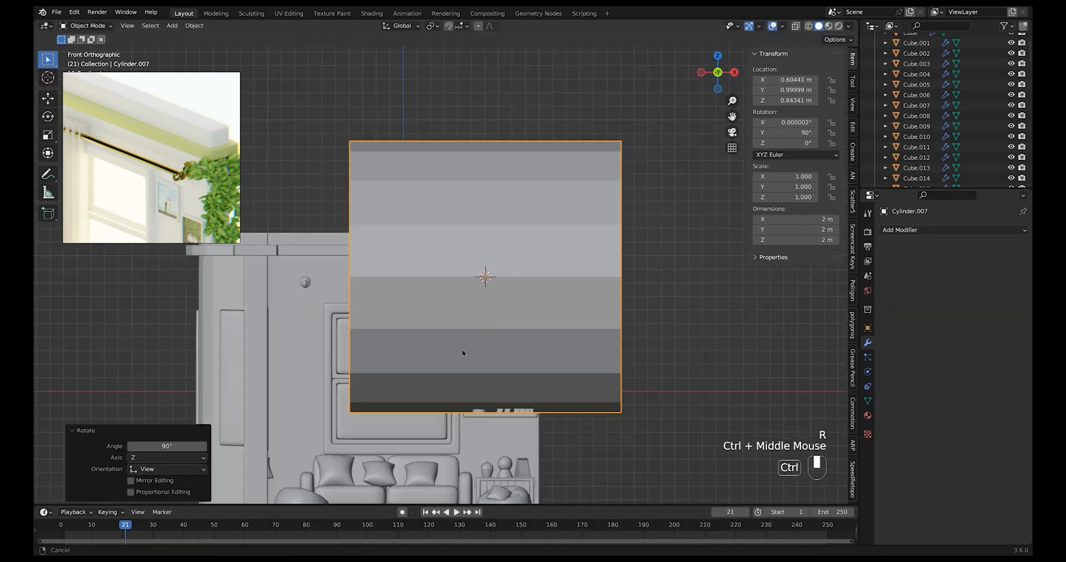
{"action": "key", "text": "Tab"}
{"action": "key", "text": "alt+z"}
{"action": "left_click", "coordinate": [369, 275]}
{"action": "middle_click_drag", "start_coordinate": [370, 275], "coordinate": [412, 331]}
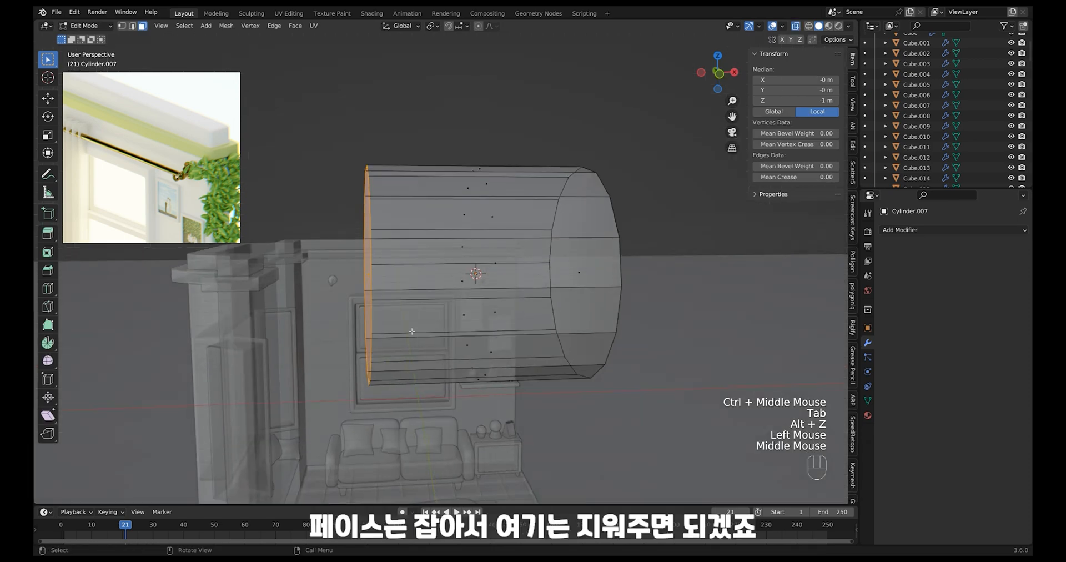
{"action": "key", "text": "z"}
{"action": "key", "text": "Tab"}
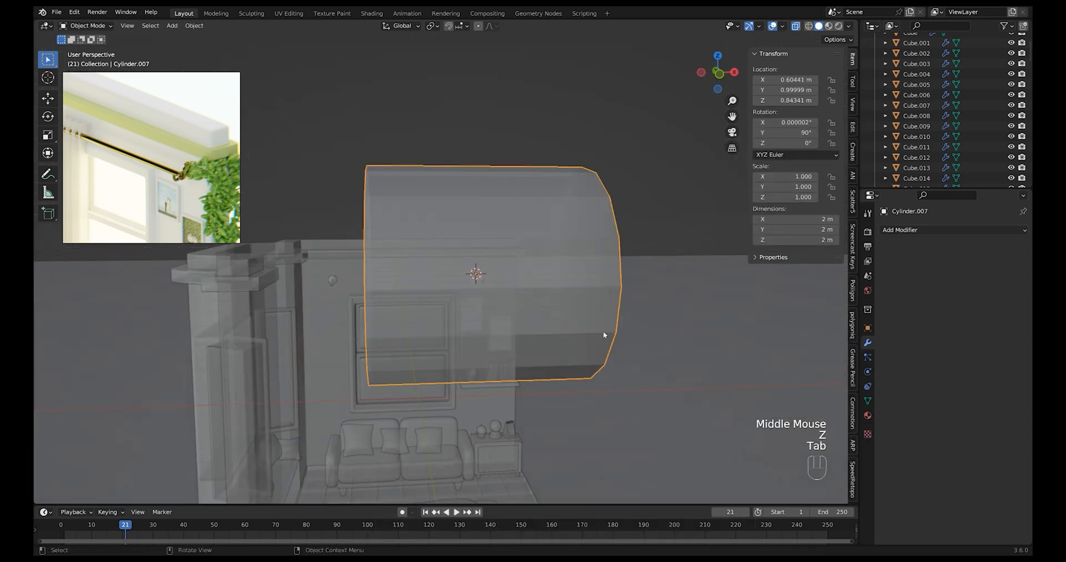
Scale the cylinder down uniformly to about 0.058 m, close to the size of the hook's base
{"action": "key", "text": "s"}
{"action": "left_click", "coordinate": [489, 282]}
{"action": "middle_click_drag", "start_coordinate": [493, 293], "coordinate": [547, 294], "text": "alt"}
{"action": "middle_click_drag", "start_coordinate": [547, 295], "coordinate": [670, 328], "text": "shift"}
{"action": "key", "text": "s"}
{"action": "left_click", "coordinate": [602, 302]}
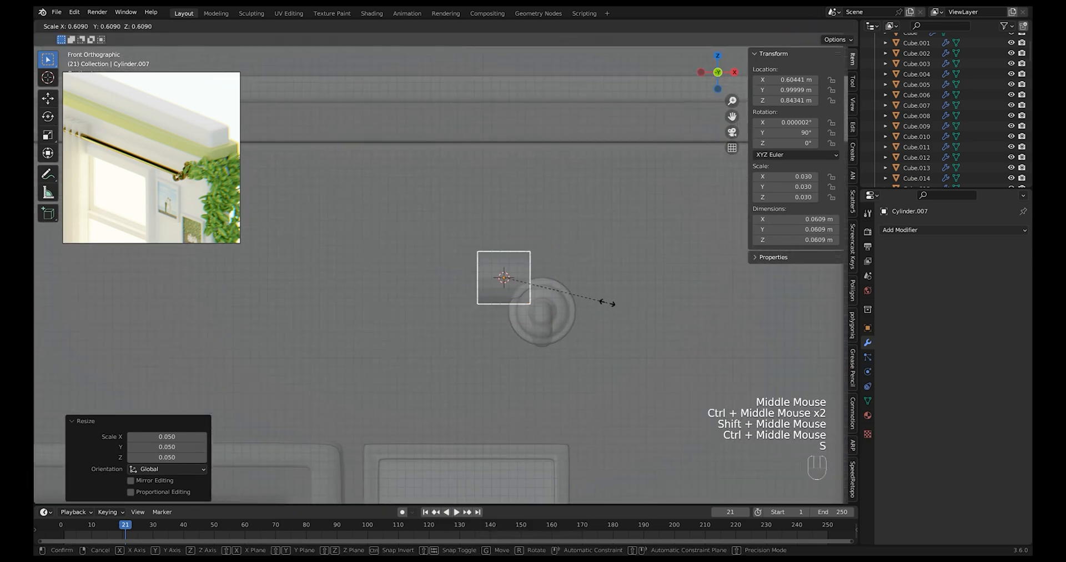
Move the cylinder about -0.105 m along Y over the hook's curve and shrink it to about 0.04 m in diameter
{"action": "middle_click_drag", "start_coordinate": [602, 302], "coordinate": [578, 317]}
{"action": "key", "text": "g"}
{"action": "left_click", "coordinate": [497, 315]}
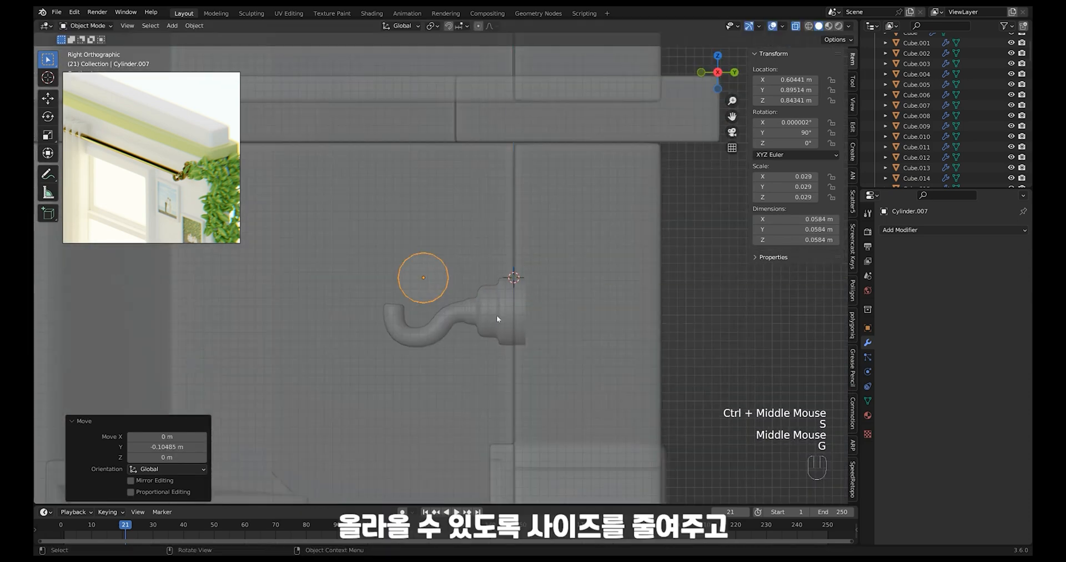
{"action": "key", "text": "s"}
{"action": "left_click", "coordinate": [545, 302]}
Stretch the cylinder along X into a rod about 0.52 m long
{"action": "middle_click_drag", "start_coordinate": [545, 302], "coordinate": [571, 321]}
{"action": "key", "text": "s"}
{"action": "key", "text": "x"}
{"action": "left_click", "coordinate": [764, 364]}
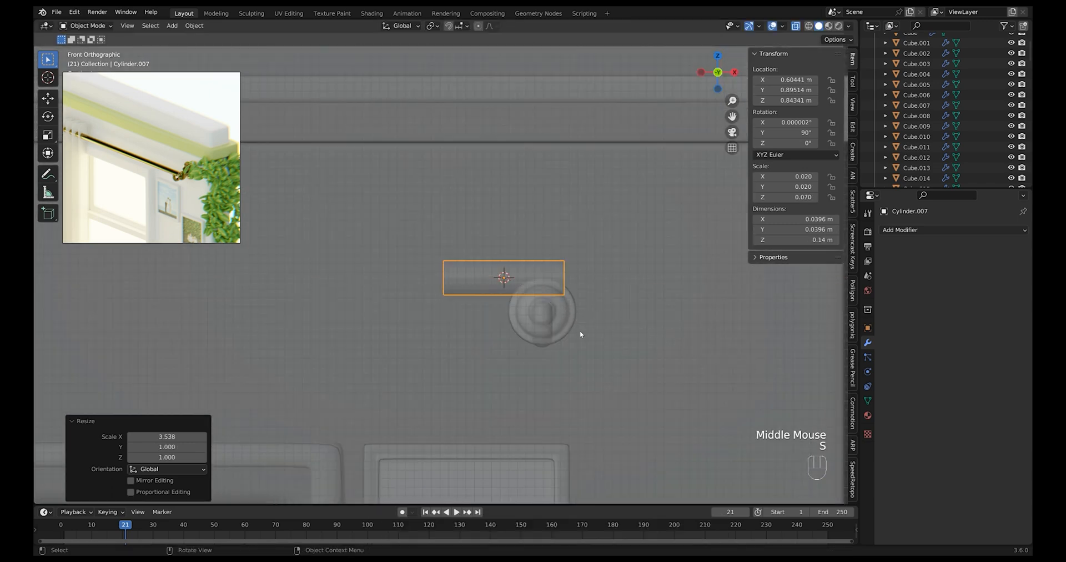
{"action": "key", "text": "s"}
{"action": "key", "text": "x"}
{"action": "left_click", "coordinate": [694, 359]}
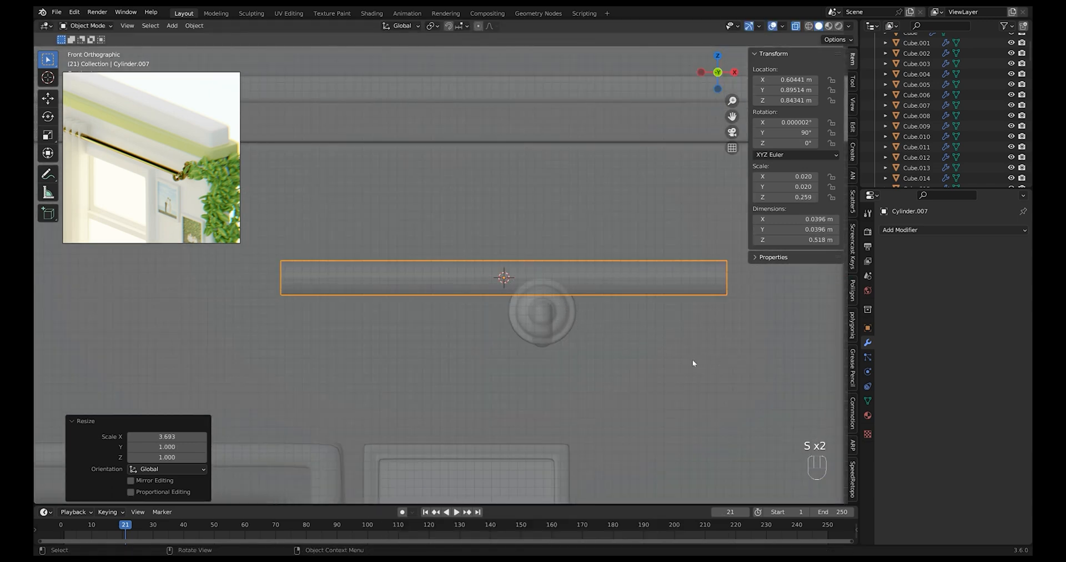
Move the rod about -0.184 m along X and -0.021 m along Z so it rests in the hook
{"action": "key", "text": "g"}
{"action": "key", "text": "x"}
{"action": "left_click", "coordinate": [534, 369]}
{"action": "key", "text": "g"}
{"action": "key", "text": "z"}
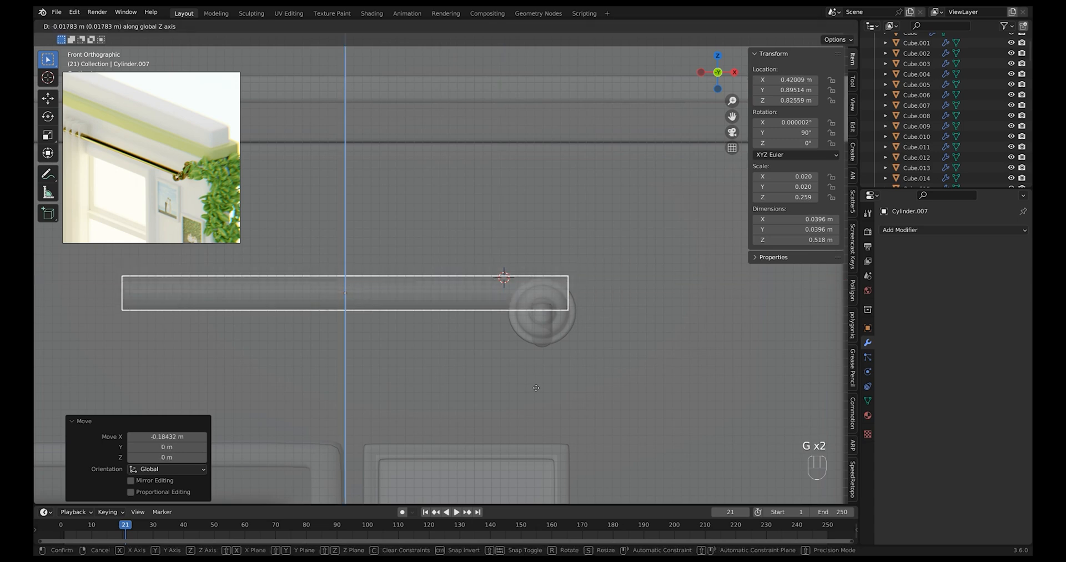
{"action": "left_click", "coordinate": [536, 392]}
{"action": "middle_click_drag", "start_coordinate": [481, 328], "coordinate": [681, 333], "text": "shift"}
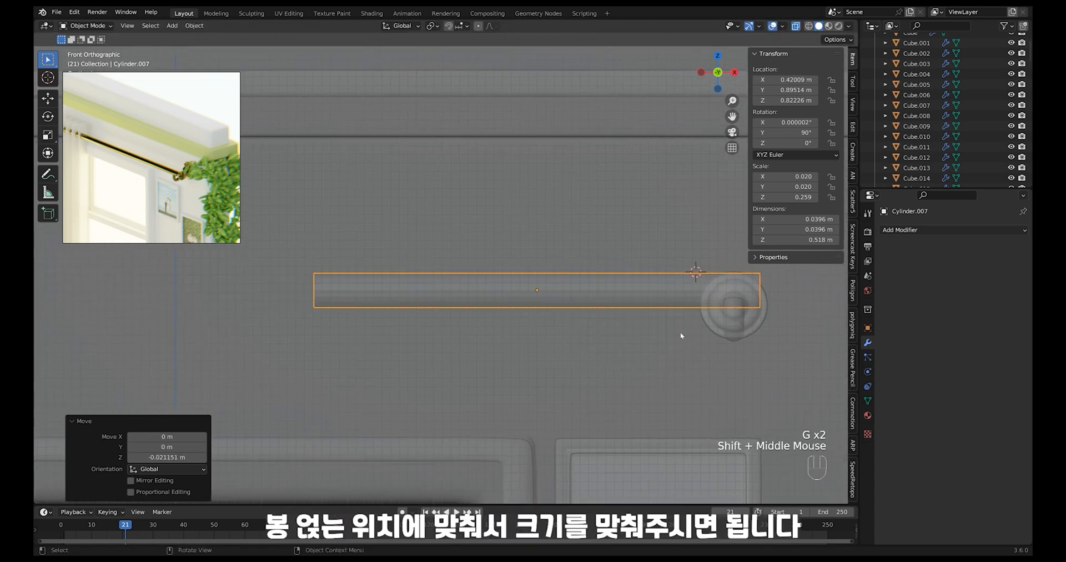
Turn off X-ray and delete the rod's end face farthest from the hook
{"action": "middle_click_drag", "start_coordinate": [498, 329], "coordinate": [389, 305]}
{"action": "key", "text": "alt+z"}
{"action": "key", "text": "Tab"}
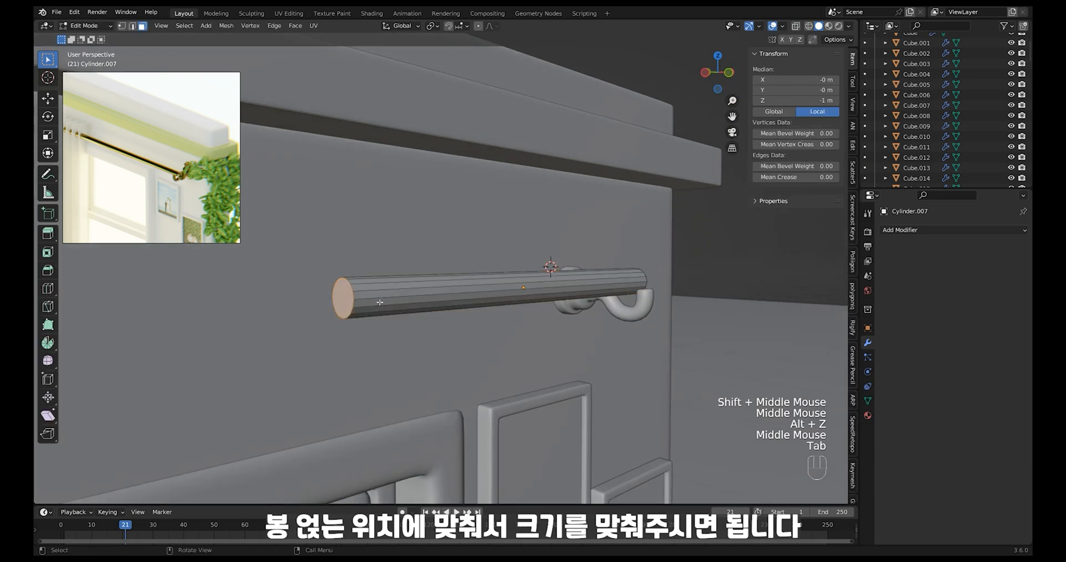
{"action": "left_click", "coordinate": [341, 295]}
{"action": "key", "text": "x"}
{"action": "left_click", "coordinate": [437, 260]}
Select the vertices around the rod's open end and snap the 3D cursor to them
{"action": "key", "text": "1"}
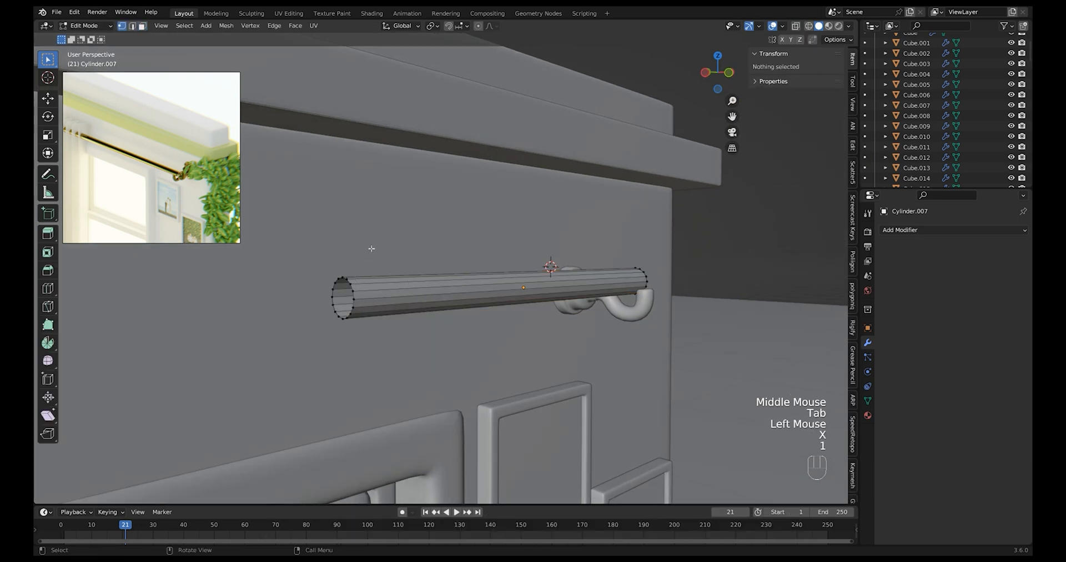
{"action": "left_click_drag", "start_coordinate": [371, 248], "coordinate": [329, 323]}
{"action": "key", "text": "shift+s"}
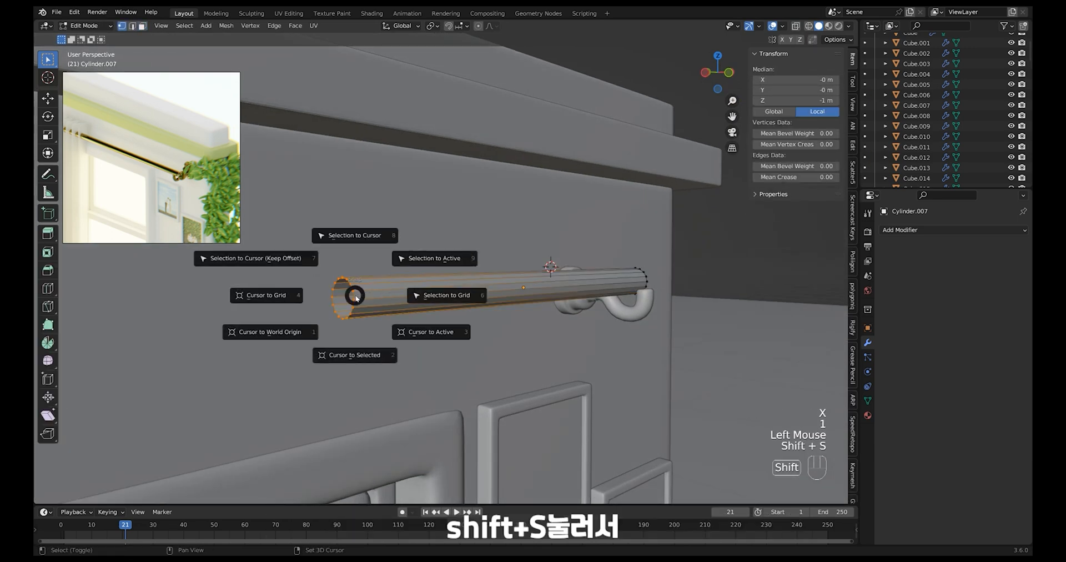
{"action": "left_click", "coordinate": [371, 357]}
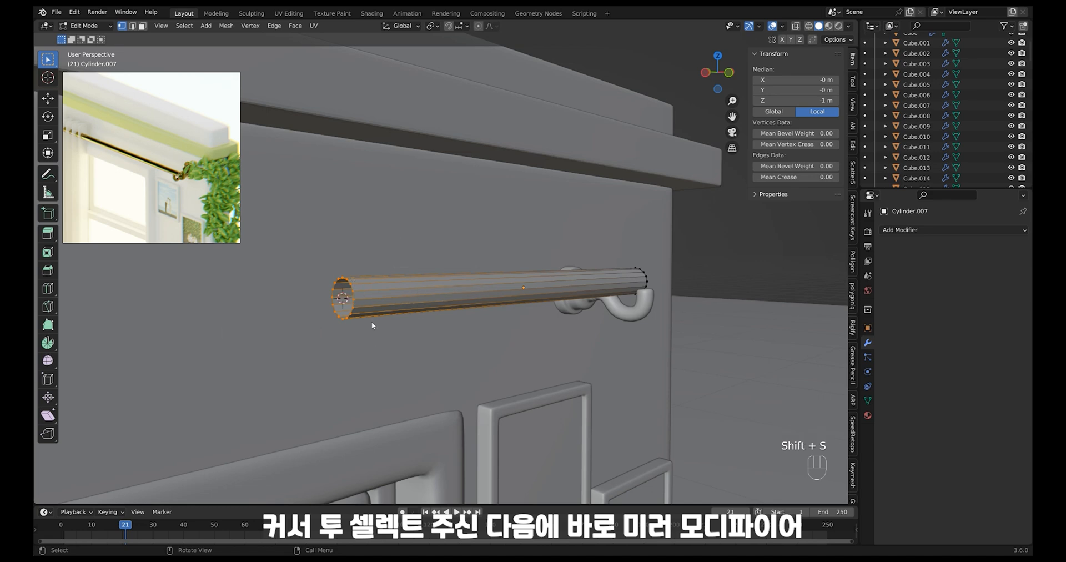
Leave Edit Mode on the rod and add a Mirror modifier to it
{"action": "key", "text": "Tab"}
{"action": "left_click", "coordinate": [921, 230]}
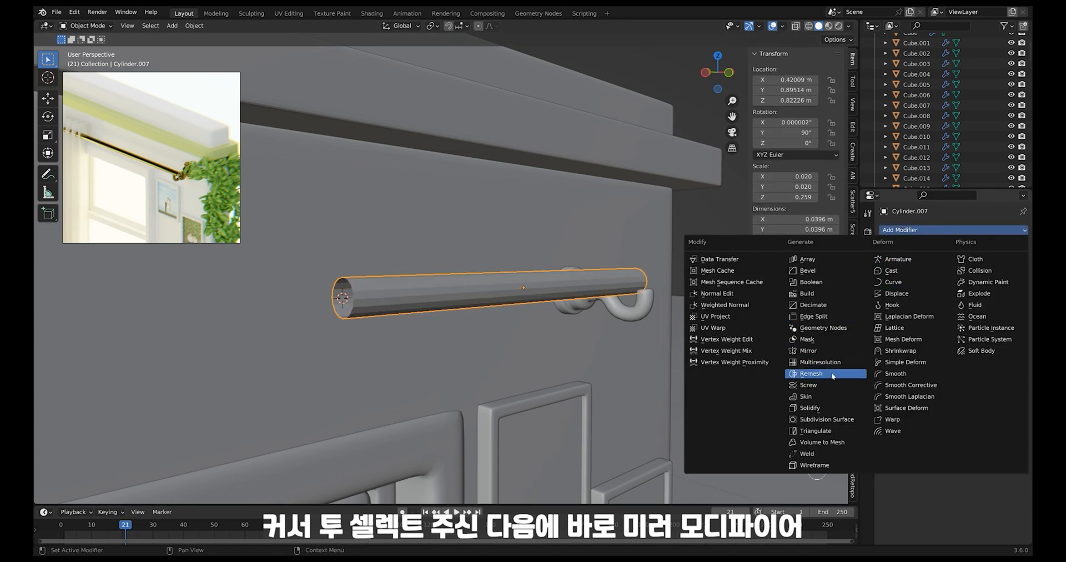
{"action": "left_click", "coordinate": [808, 351]}
Set the rod's origin to the 3D cursor and change the Mirror modifier's axis to Z only
{"action": "middle_click_drag", "start_coordinate": [550, 388], "coordinate": [503, 285], "text": "ctrl"}
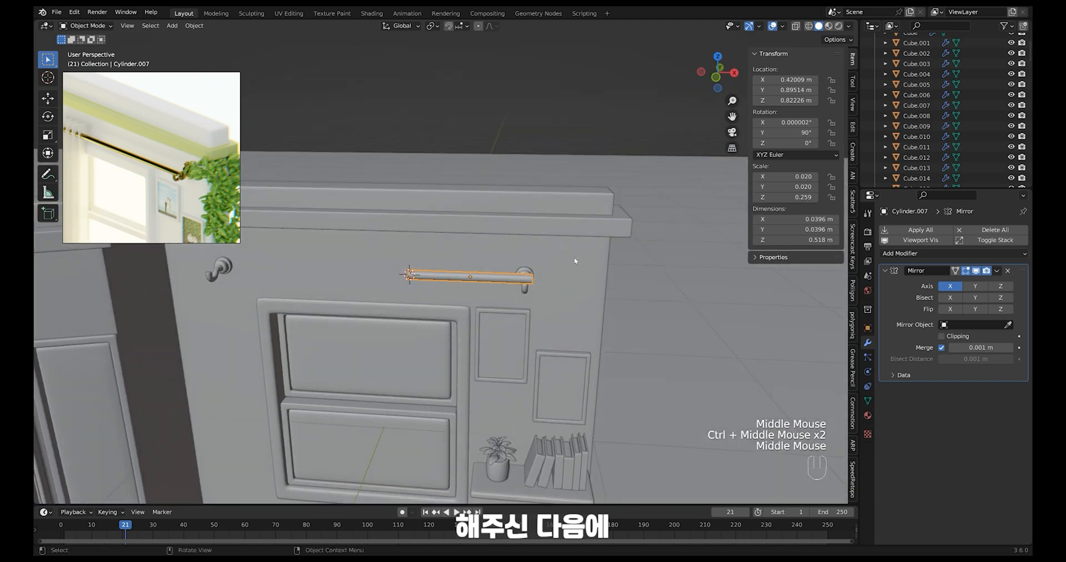
{"action": "right_click", "coordinate": [514, 278]}
{"action": "mouse_move", "coordinate": [514, 325]}
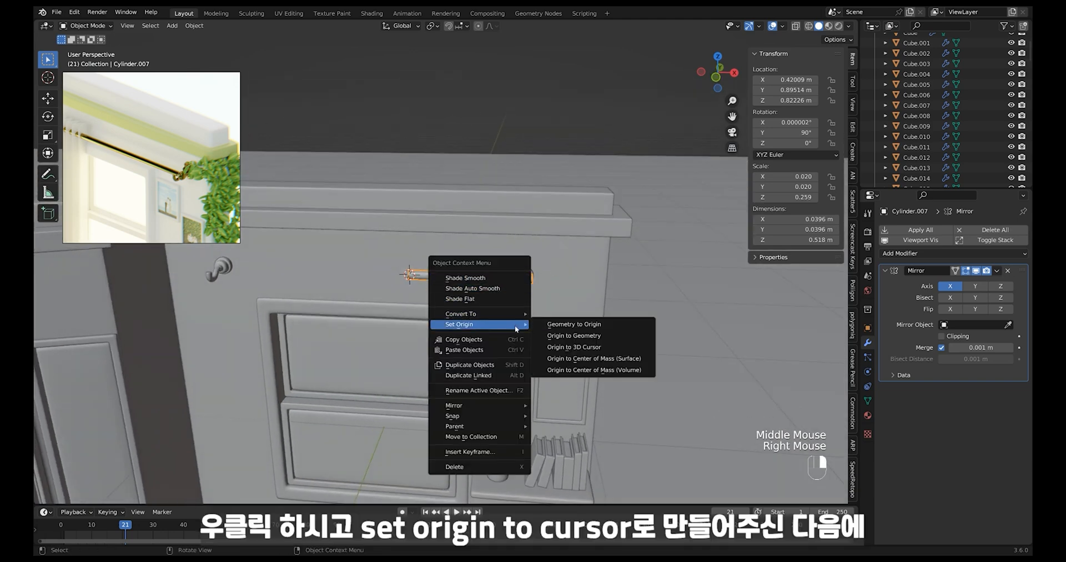
{"action": "left_click", "coordinate": [598, 347]}
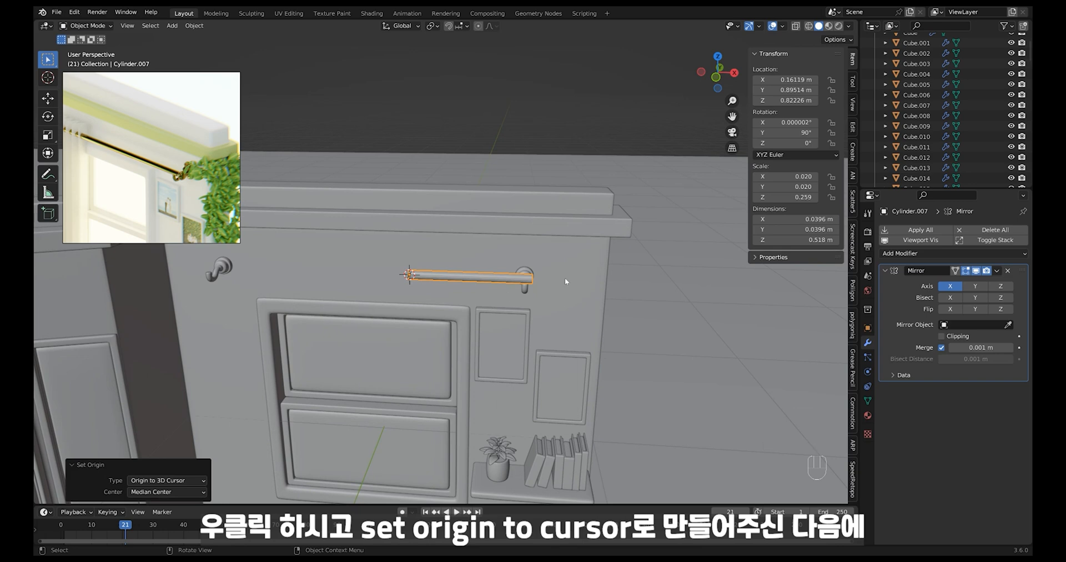
{"action": "left_click", "coordinate": [960, 288]}
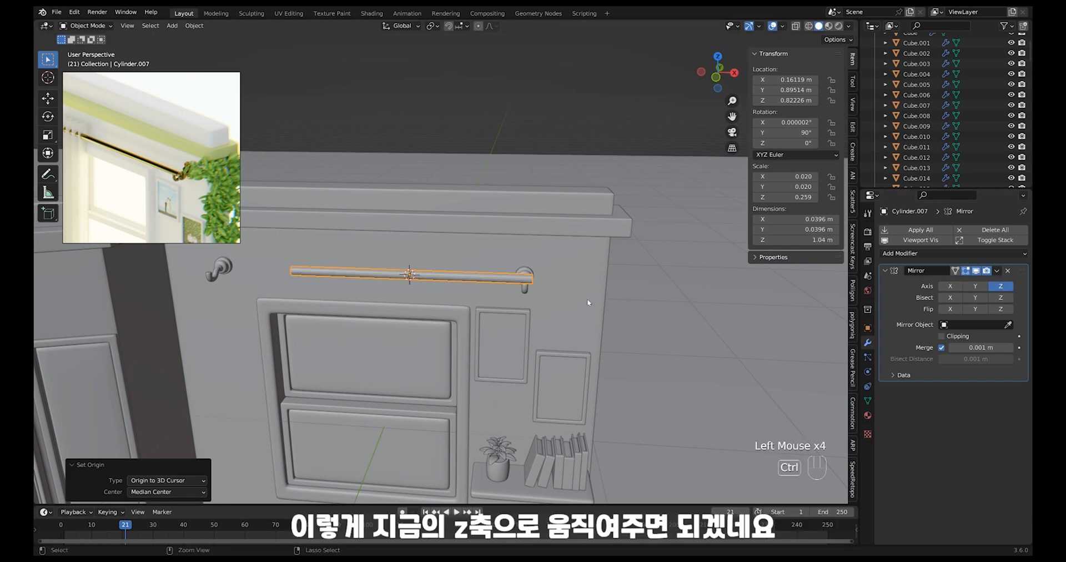
In front view, move the mirrored rod about -0.175 m along X to centre it between the two hooks
{"action": "middle_click_drag", "start_coordinate": [588, 302], "coordinate": [414, 265], "text": "ctrl"}
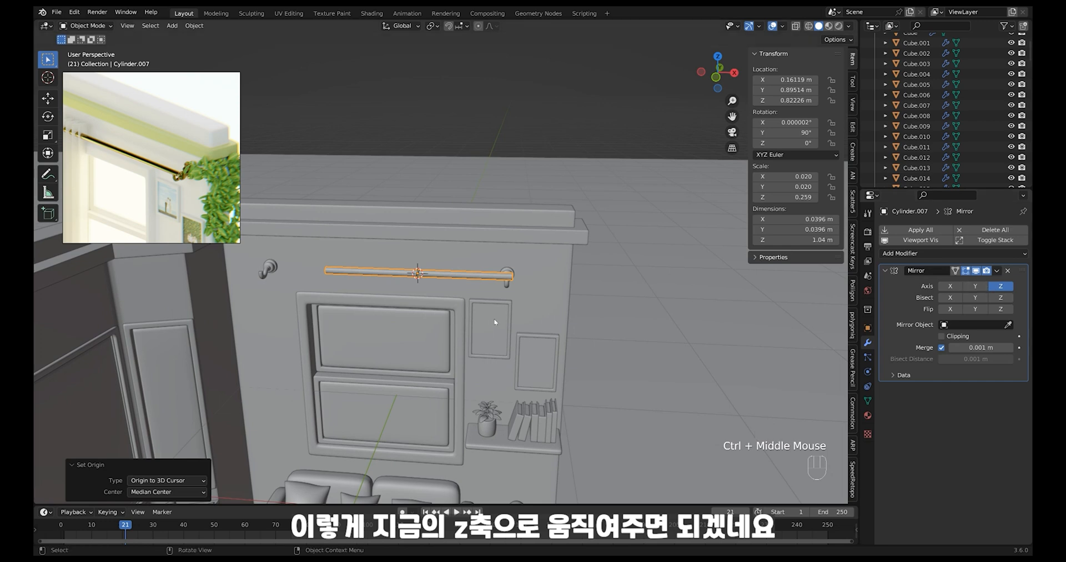
{"action": "left_click", "coordinate": [464, 282]}
{"action": "left_click", "coordinate": [467, 277]}
{"action": "middle_click_drag", "start_coordinate": [467, 277], "coordinate": [523, 328]}
{"action": "key", "text": "g"}
{"action": "key", "text": "x"}
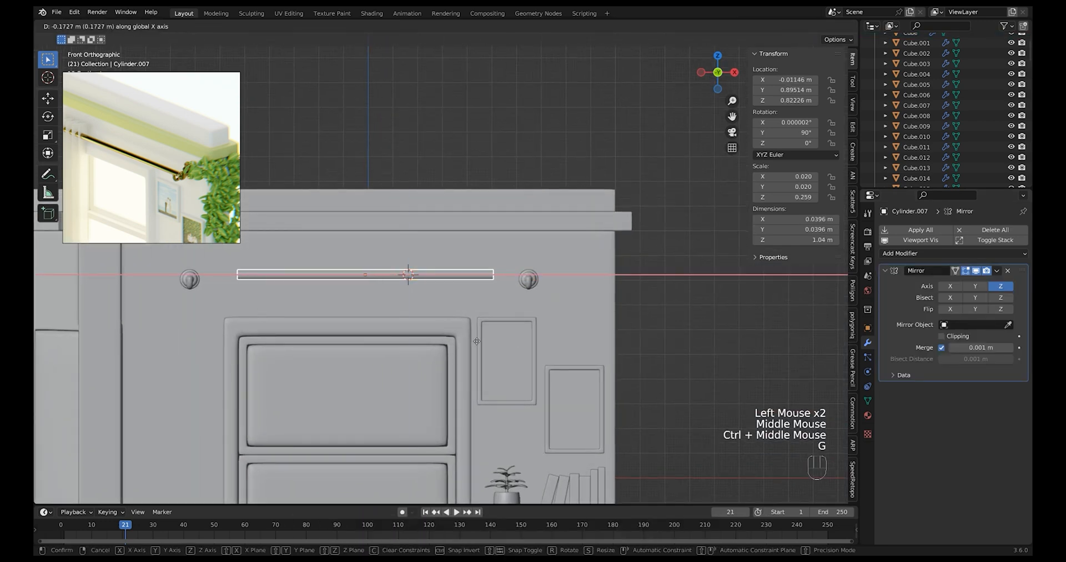
{"action": "left_click", "coordinate": [476, 342]}
Move the rod's outer end vertices along X to the hook, making the mirrored rod about 1.36 m long
{"action": "key", "text": "Tab"}
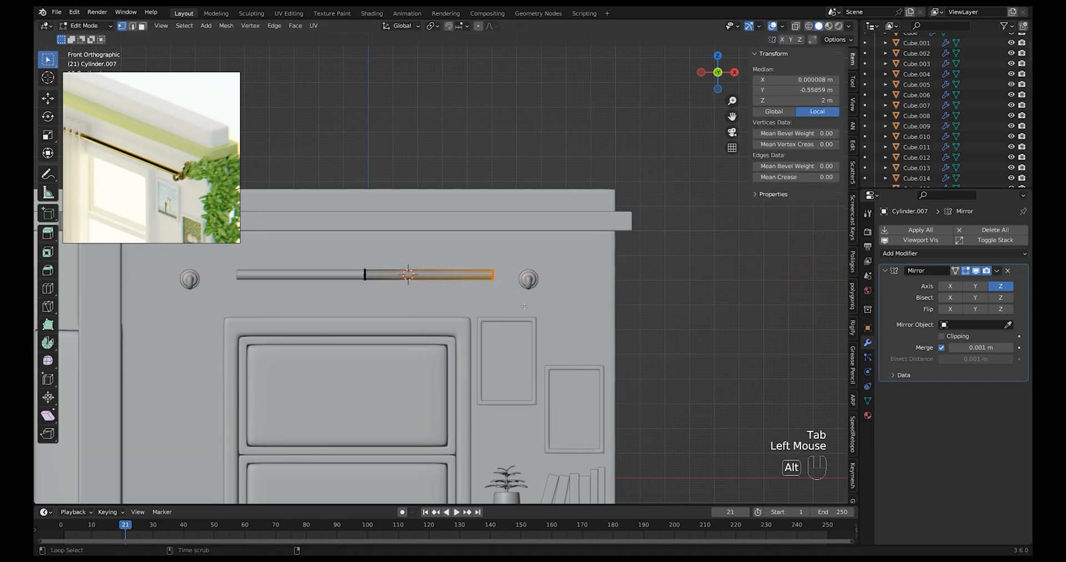
{"action": "key", "text": "alt+z"}
{"action": "left_click_drag", "start_coordinate": [524, 306], "coordinate": [356, 258]}
{"action": "key", "text": "alt+z"}
{"action": "middle_click_drag", "start_coordinate": [524, 306], "coordinate": [524, 289], "text": "ctrl"}
{"action": "middle_click_drag", "start_coordinate": [525, 289], "coordinate": [537, 284], "text": "shift"}
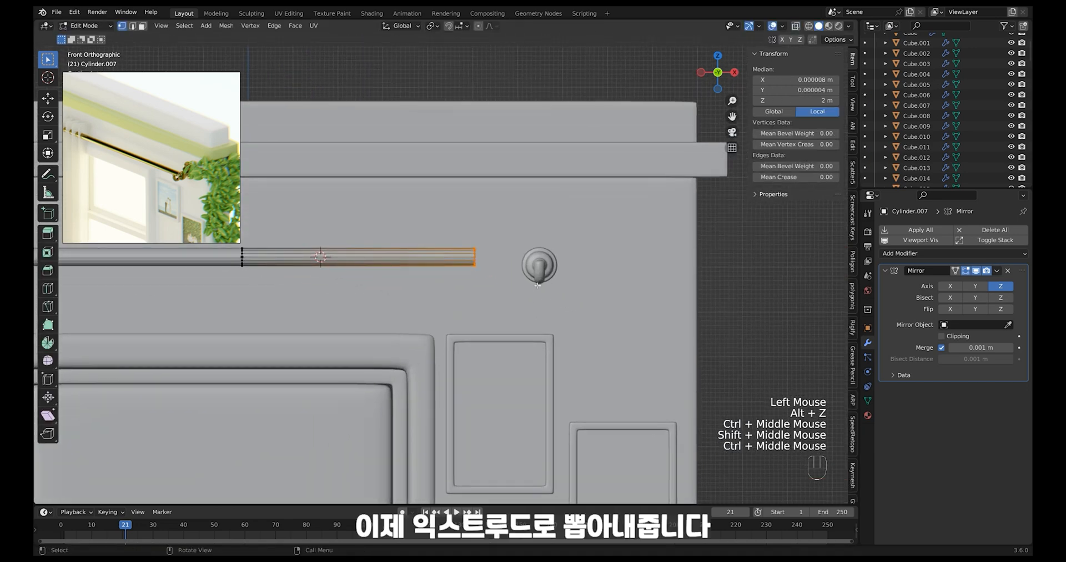
{"action": "key", "text": "g"}
{"action": "left_click", "coordinate": [602, 286]}
{"action": "key", "text": "Tab"}
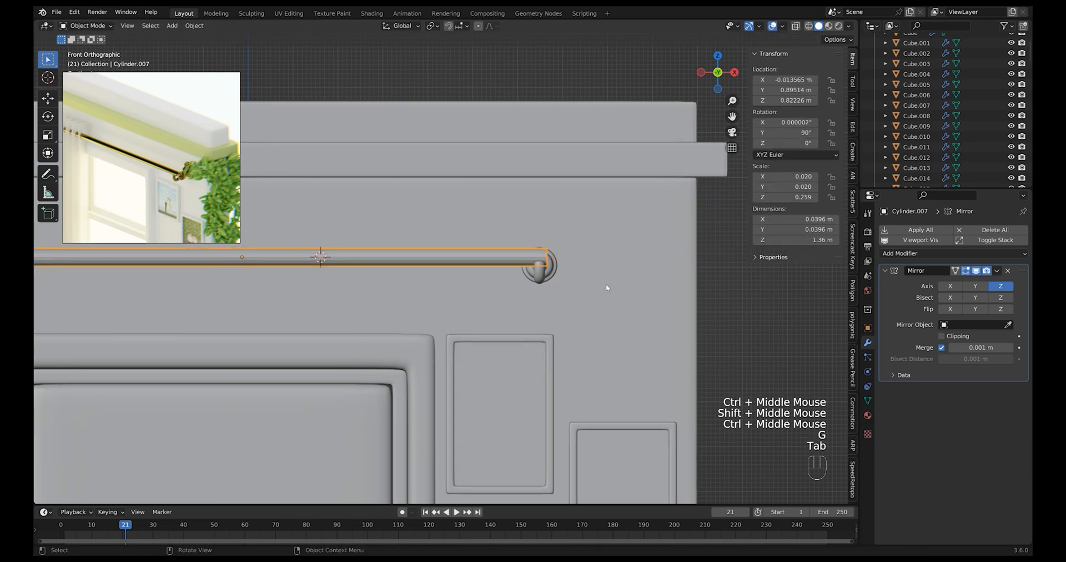
Scale the whole rod by 0.925 and lower it about 0.017 m along Z into the hooks
{"action": "key", "text": "s"}
{"action": "left_click", "coordinate": [579, 281]}
{"action": "key", "text": "g"}
{"action": "middle_click_drag", "start_coordinate": [580, 281], "coordinate": [576, 288]}
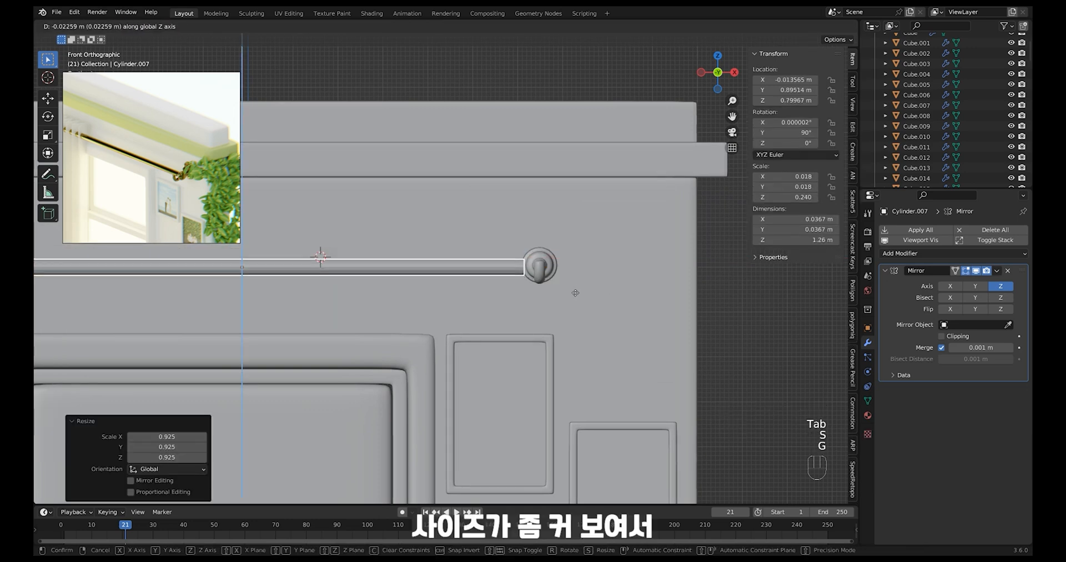
{"action": "left_click", "coordinate": [575, 290]}
Move the rod's outer end vertices about 0.059 m along X so the end extends just past the hook
{"action": "key", "text": "Tab"}
{"action": "key", "text": "g"}
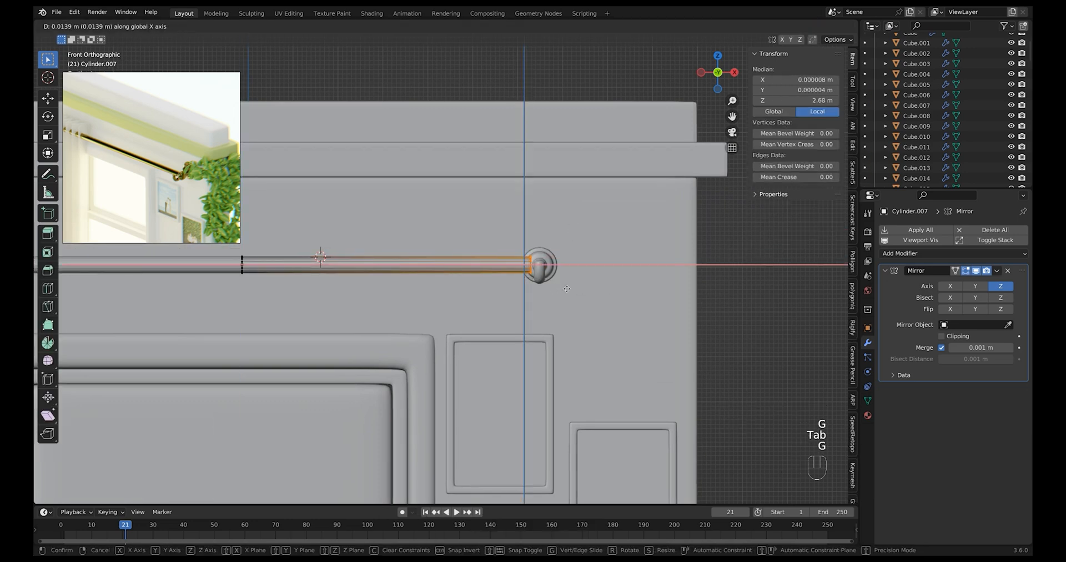
{"action": "left_click", "coordinate": [581, 288]}
{"action": "middle_click_drag", "start_coordinate": [582, 288], "coordinate": [506, 285], "text": "ctrl"}
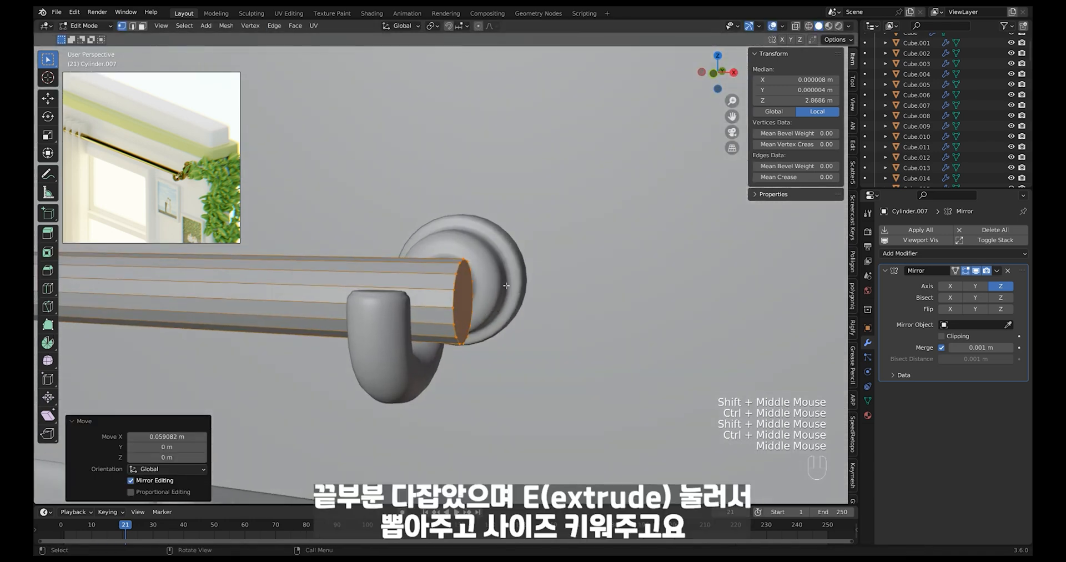
Extrude the rod's end face twice, scaling it up by about 1.689 and then 1.127 to start a flared finial
{"action": "middle_click_drag", "start_coordinate": [432, 369], "coordinate": [500, 334]}
{"action": "key", "text": "e"}
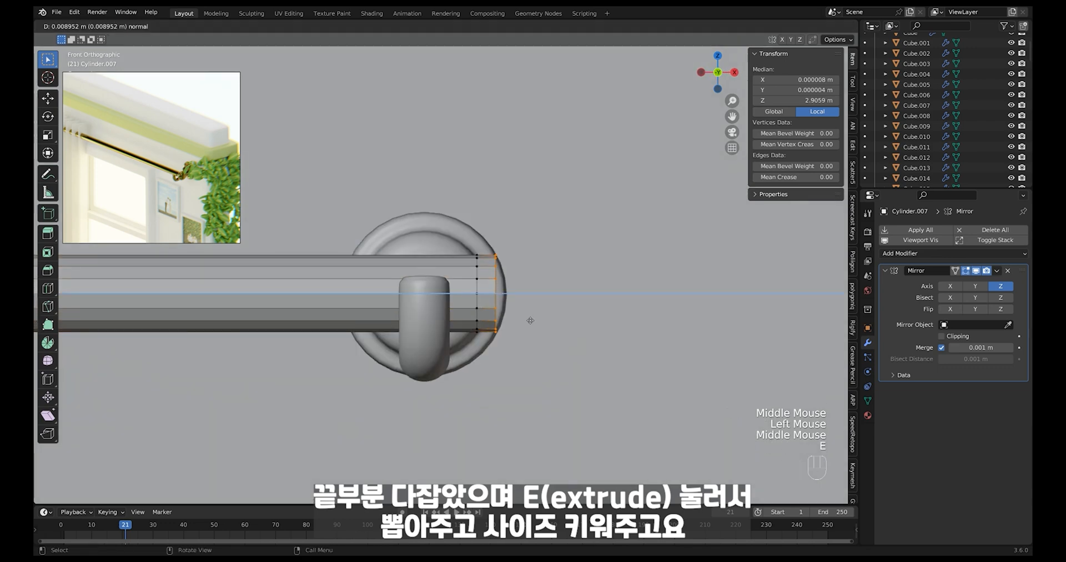
{"action": "left_click", "coordinate": [530, 321]}
{"action": "key", "text": "s"}
{"action": "left_click", "coordinate": [549, 344]}
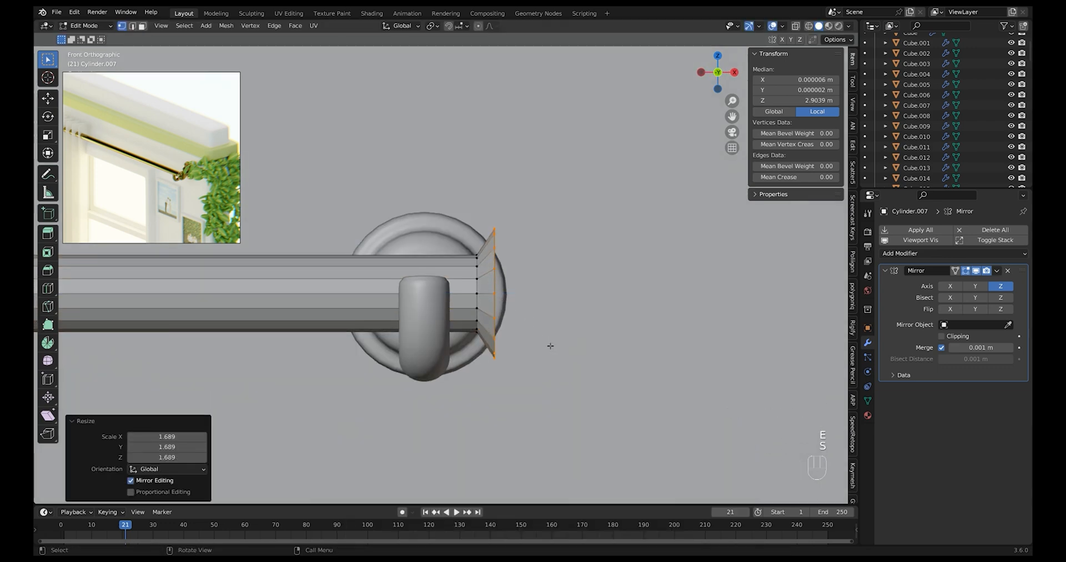
{"action": "key", "text": "e"}
{"action": "left_click", "coordinate": [562, 343]}
{"action": "key", "text": "s"}
{"action": "left_click", "coordinate": [572, 352]}
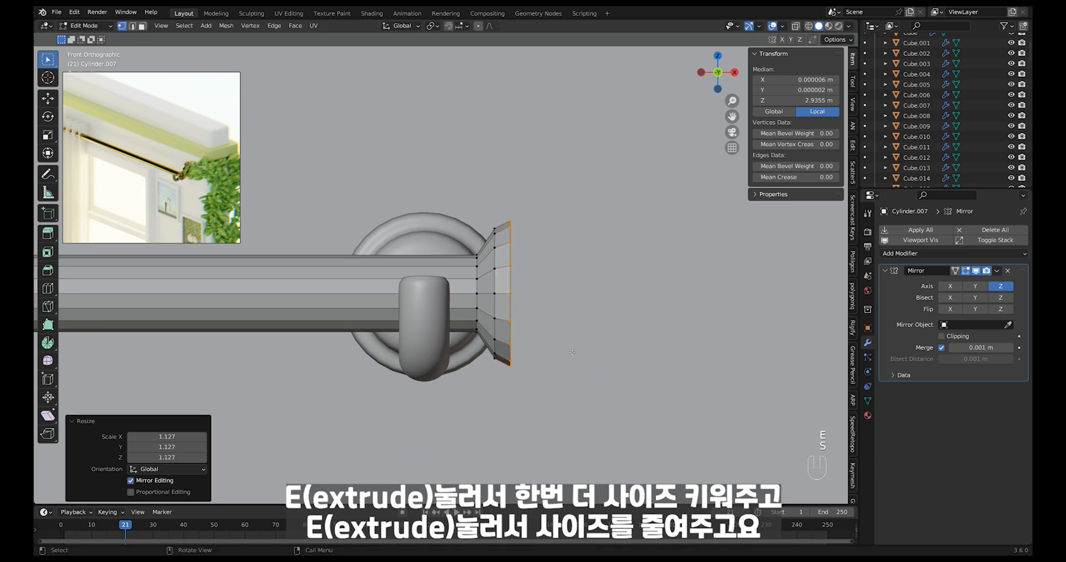
Extrude the finial's end face three more times, shrinking each ring to round it off, the last by about 0.501
{"action": "key", "text": "e"}
{"action": "left_click", "coordinate": [583, 350]}
{"action": "key", "text": "s"}
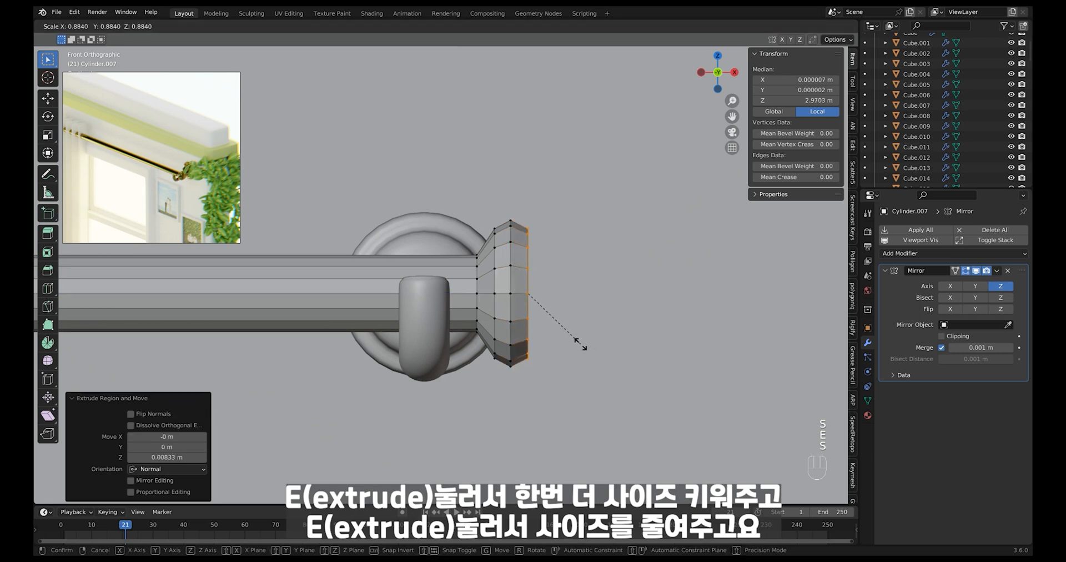
{"action": "left_click", "coordinate": [581, 345]}
{"action": "key", "text": "e"}
{"action": "left_click", "coordinate": [583, 336]}
{"action": "key", "text": "s"}
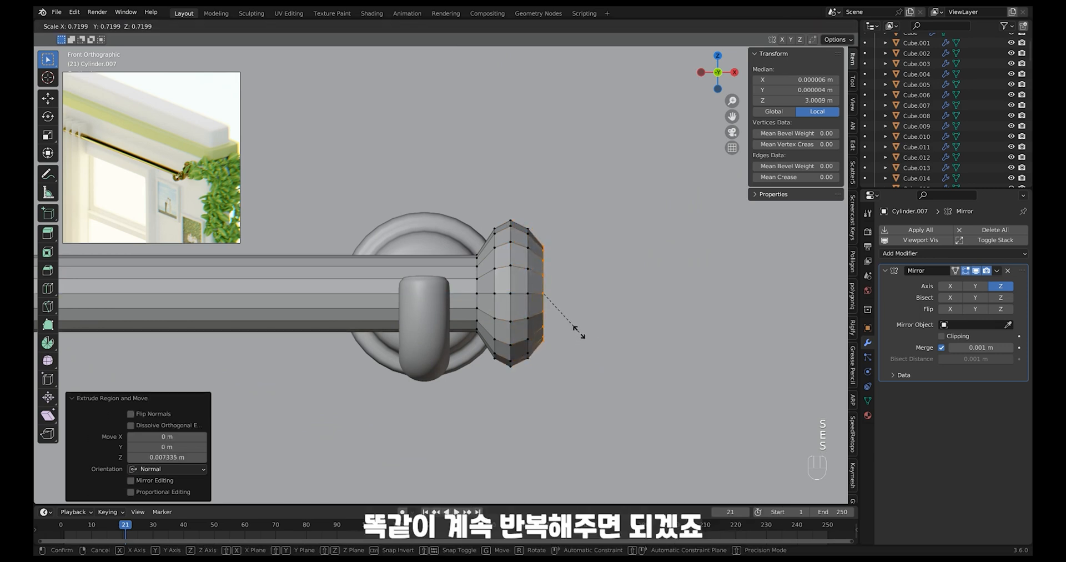
{"action": "left_click", "coordinate": [579, 332]}
{"action": "key", "text": "e"}
{"action": "left_click", "coordinate": [592, 333]}
{"action": "key", "text": "s"}
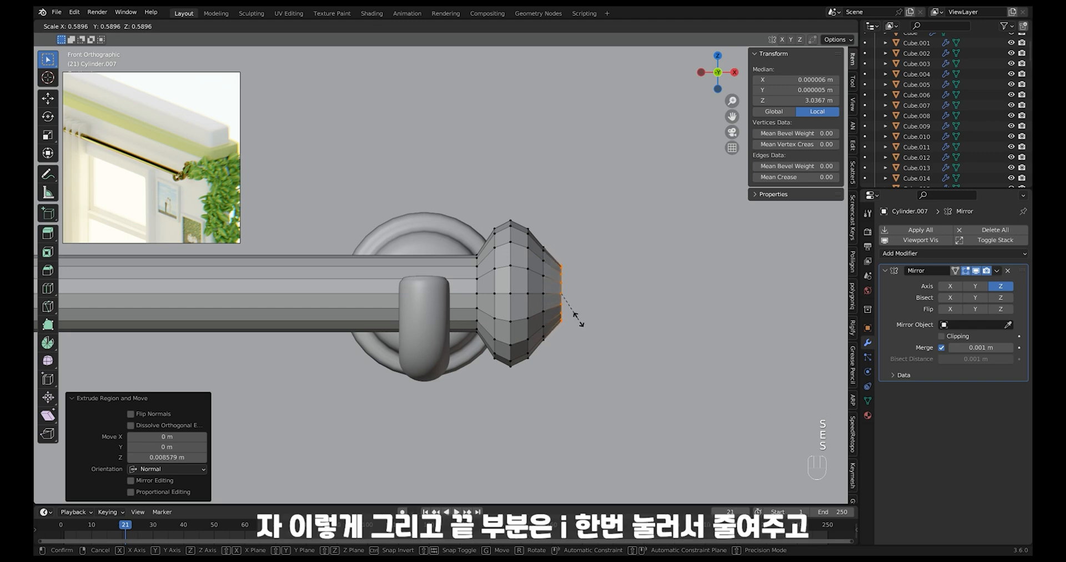
{"action": "left_click", "coordinate": [574, 312]}
Inset the finial's tip face with about 0.169 m thickness and pull it out about 0.003 m along X
{"action": "middle_click_drag", "start_coordinate": [573, 313], "coordinate": [508, 294]}
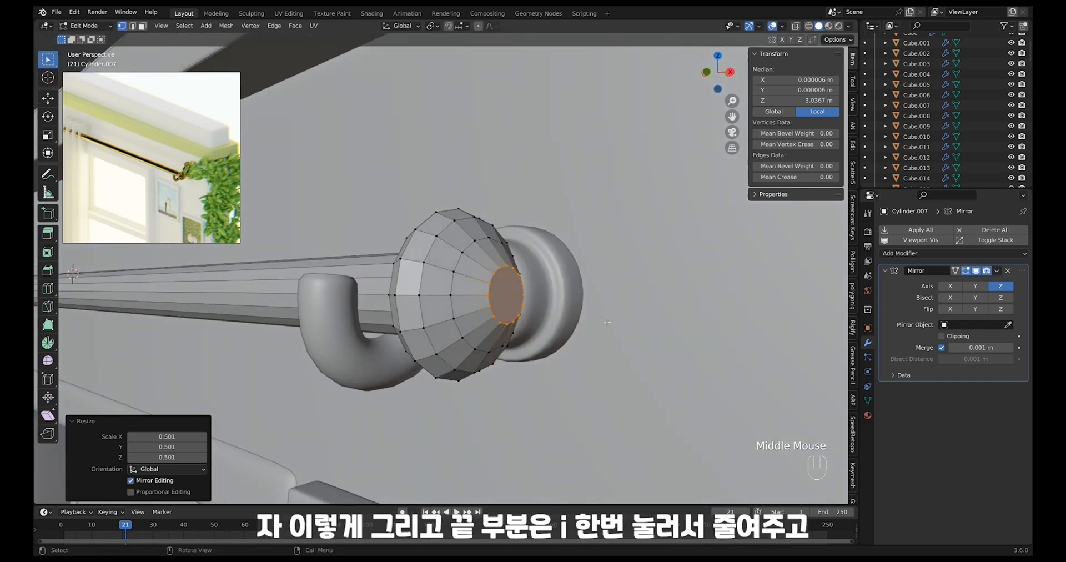
{"action": "key", "text": "i"}
{"action": "left_click", "coordinate": [579, 317]}
{"action": "middle_click_drag", "start_coordinate": [579, 316], "coordinate": [598, 319]}
{"action": "key", "text": "g"}
{"action": "key", "text": "y"}
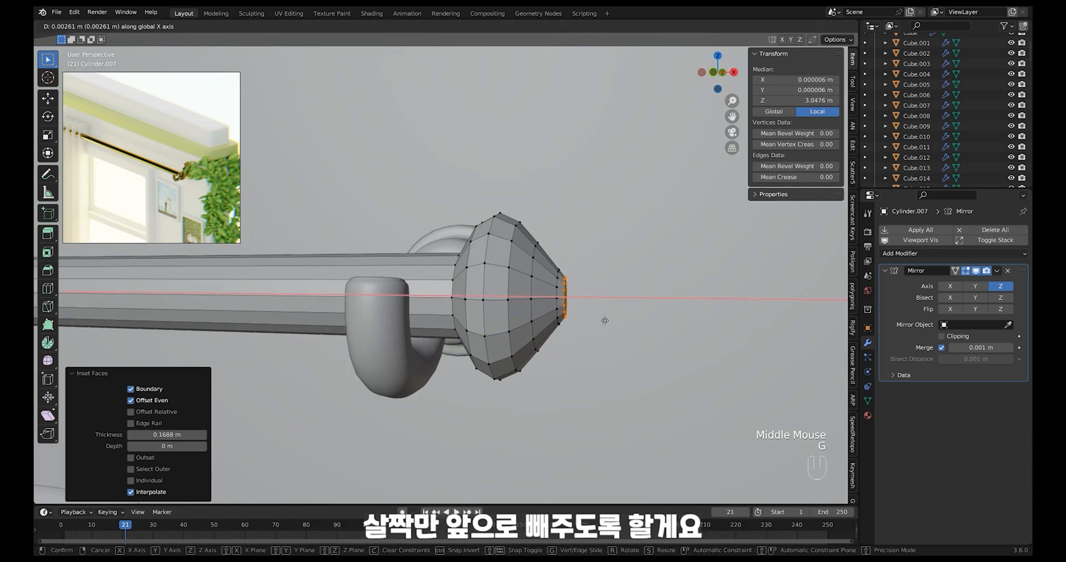
{"action": "left_click", "coordinate": [604, 321]}
Scale the inset tip face by about 0.755 and nudge it slightly outwards along X in front view
{"action": "key", "text": "s"}
{"action": "left_click", "coordinate": [600, 317]}
{"action": "middle_click_drag", "start_coordinate": [600, 317], "coordinate": [605, 316], "text": "alt"}
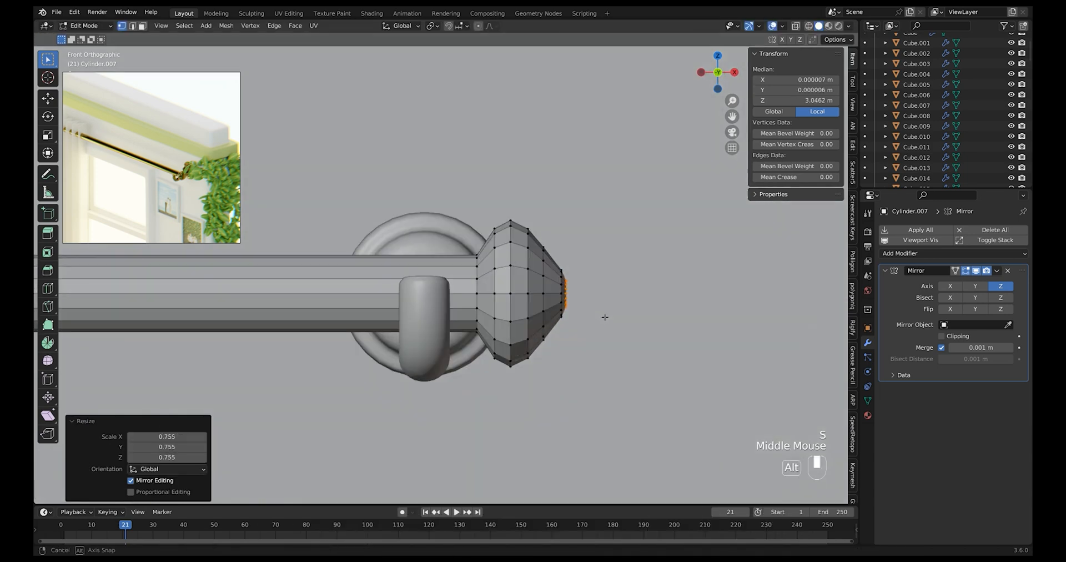
{"action": "key", "text": "g"}
{"action": "key", "text": "x"}
{"action": "left_click", "coordinate": [603, 319]}
{"action": "key", "text": "Tab"}
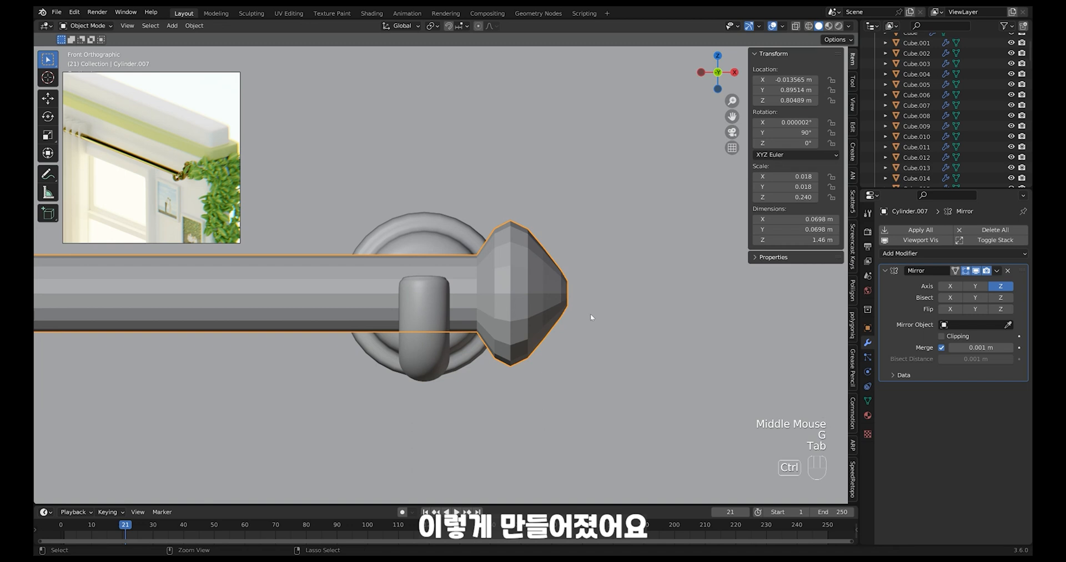
Add a Subdivision modifier with viewport level 1 to the rod and shade it smooth
{"action": "key", "text": "ctrl+1"}
{"action": "left_click", "coordinate": [548, 300]}
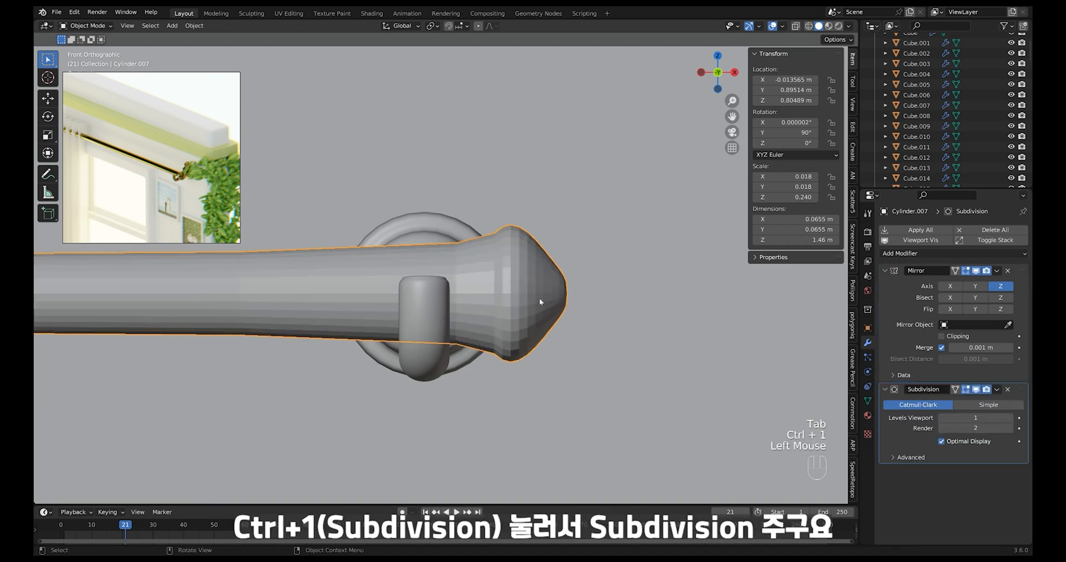
{"action": "right_click_drag", "start_coordinate": [519, 292], "coordinate": [450, 244]}
{"action": "key", "text": "alt+z"}
{"action": "key", "text": "alt+z"}
Add two loop cuts to the rod's shaft, one at mid-length and one slid close to the finial
{"action": "key", "text": "Tab"}
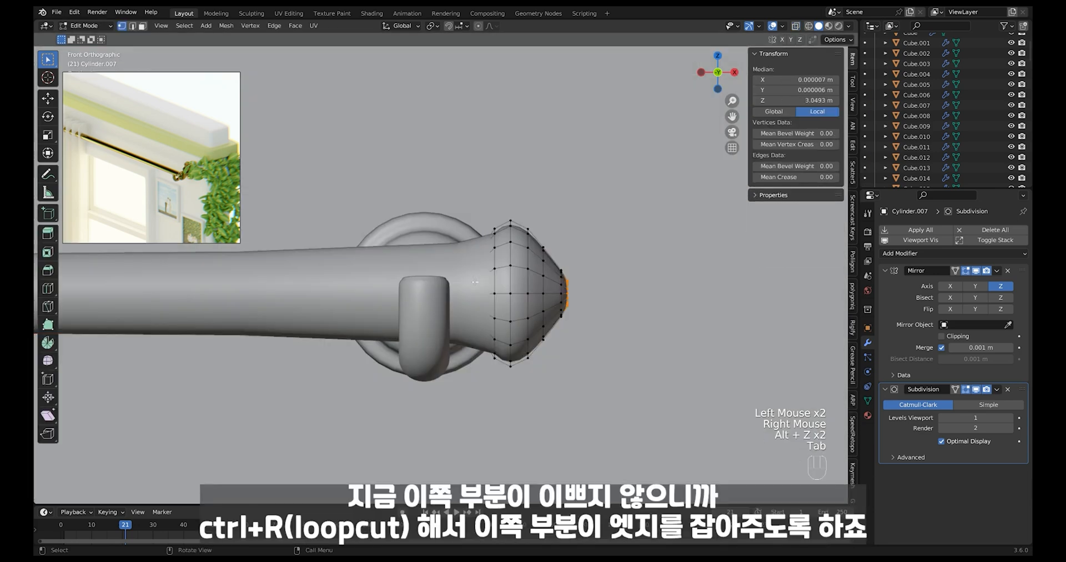
{"action": "key", "text": "alt+z"}
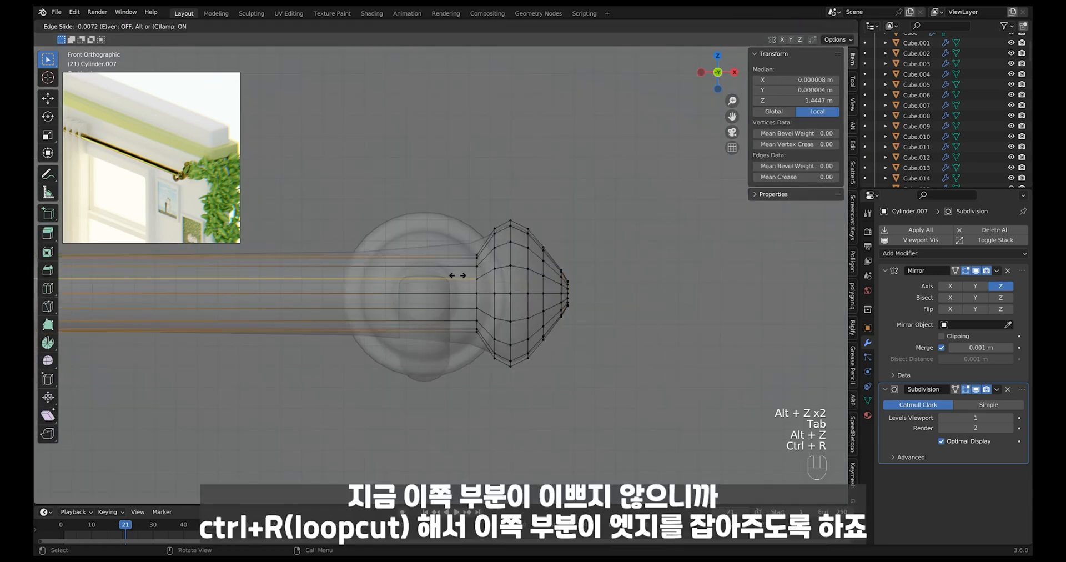
{"action": "left_click", "coordinate": [475, 262]}
{"action": "left_click", "coordinate": [449, 281]}
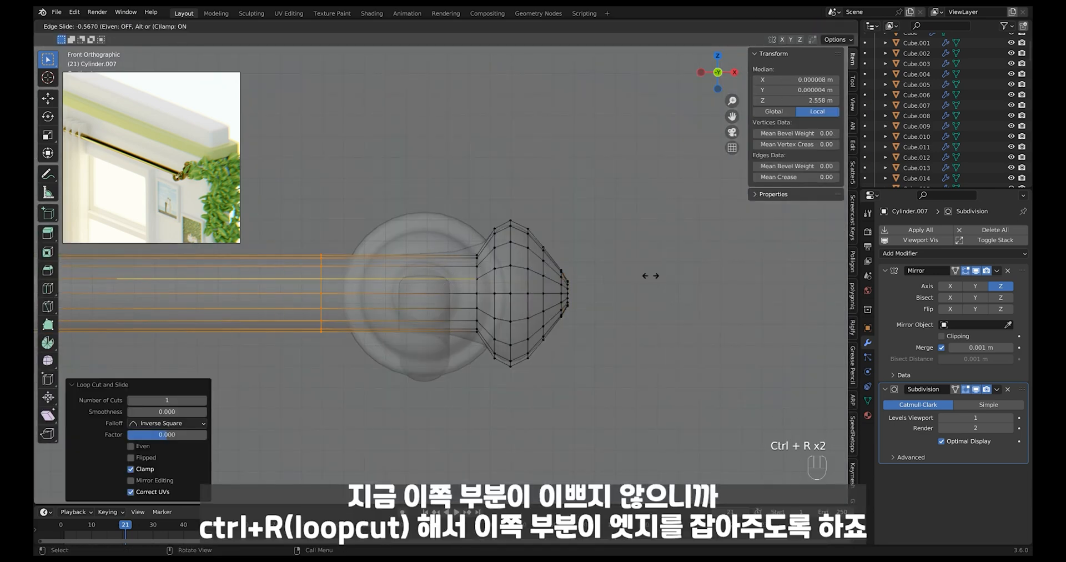
{"action": "left_click", "coordinate": [793, 276]}
{"action": "key", "text": "Tab"}
{"action": "key", "text": "alt+z"}
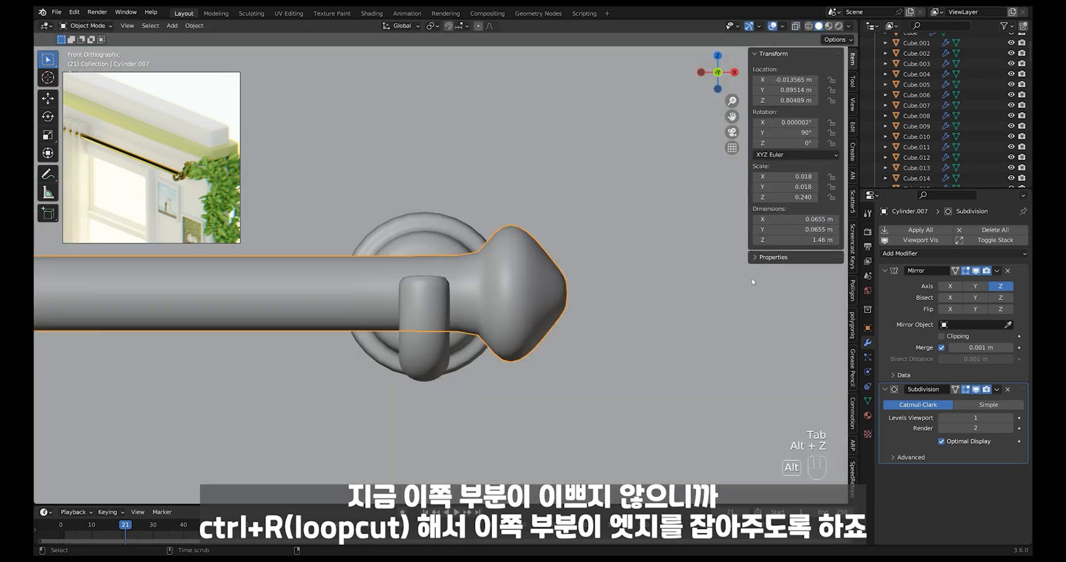
Open the rod's mesh for editing with the whole rod seen in front orthographic view
{"action": "middle_click_drag", "start_coordinate": [578, 327], "coordinate": [520, 286], "text": "ctrl"}
{"action": "middle_click_drag", "start_coordinate": [520, 286], "coordinate": [466, 328]}
{"action": "middle_click_drag", "start_coordinate": [466, 327], "coordinate": [571, 336], "text": "ctrl"}
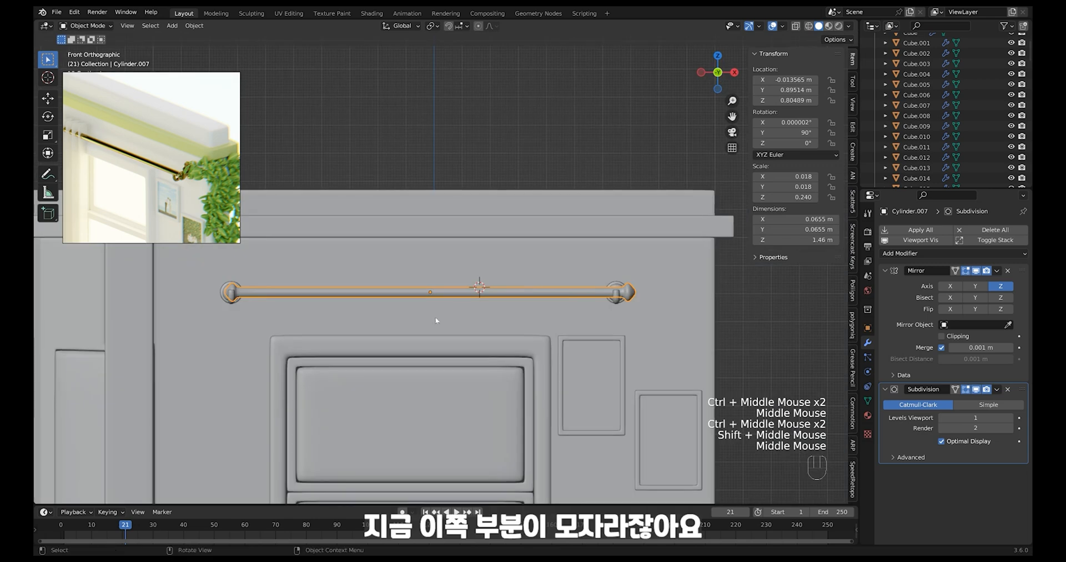
{"action": "key", "text": "Tab"}
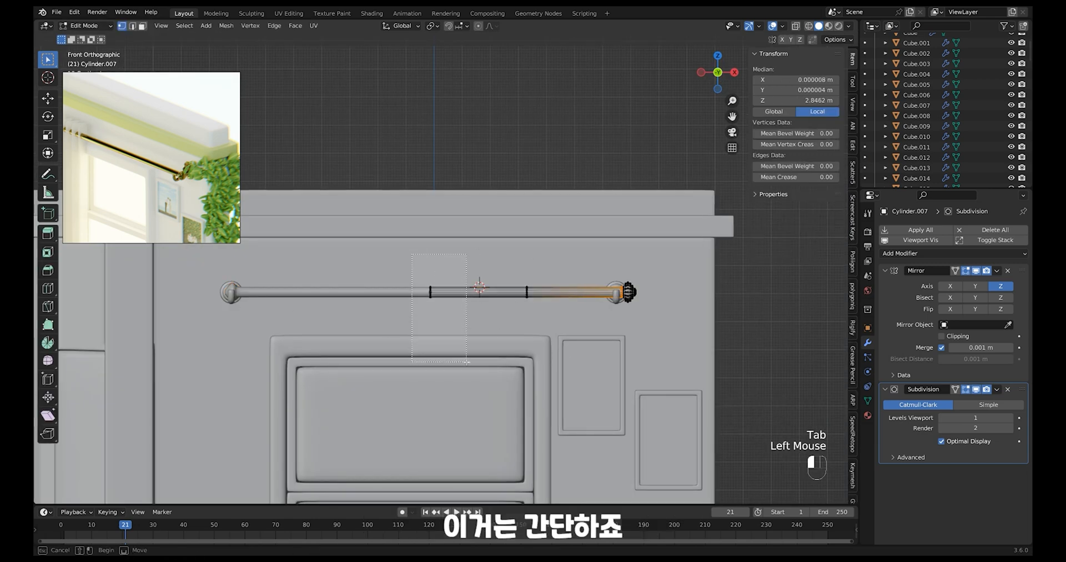
{"action": "left_click_drag", "start_coordinate": [619, 268], "coordinate": [682, 333]}
{"action": "key", "text": "g"}
{"action": "key", "text": "x"}
{"action": "right_click", "coordinate": [686, 334]}
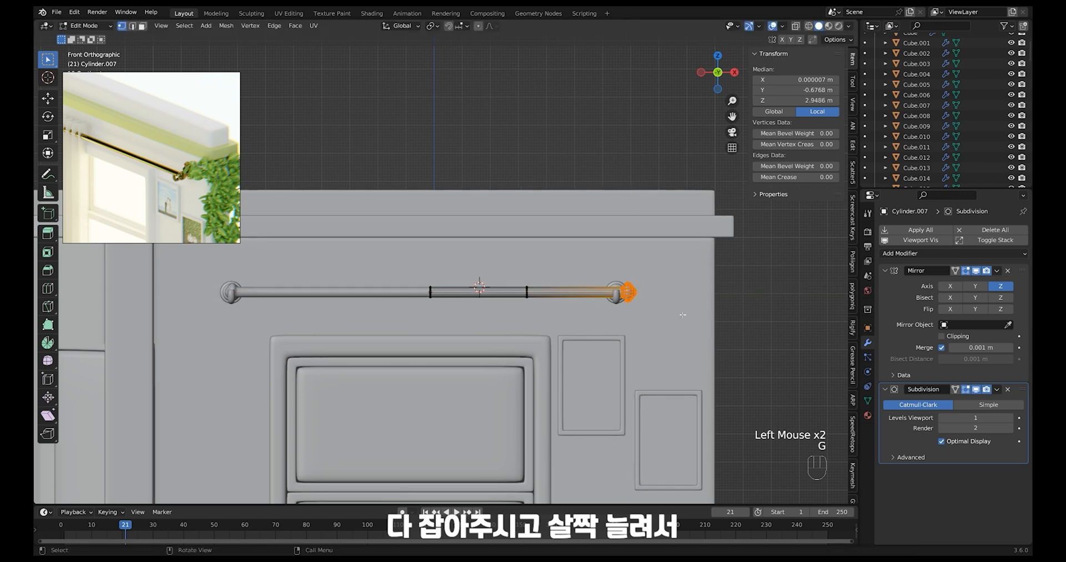
Select all the finial's vertices through the mesh and move them about 0.019 m outwards along X
{"action": "key", "text": "alt+z"}
{"action": "left_click_drag", "start_coordinate": [677, 251], "coordinate": [591, 355]}
{"action": "key", "text": "alt+z"}
{"action": "key", "text": "g"}
{"action": "key", "text": "x"}
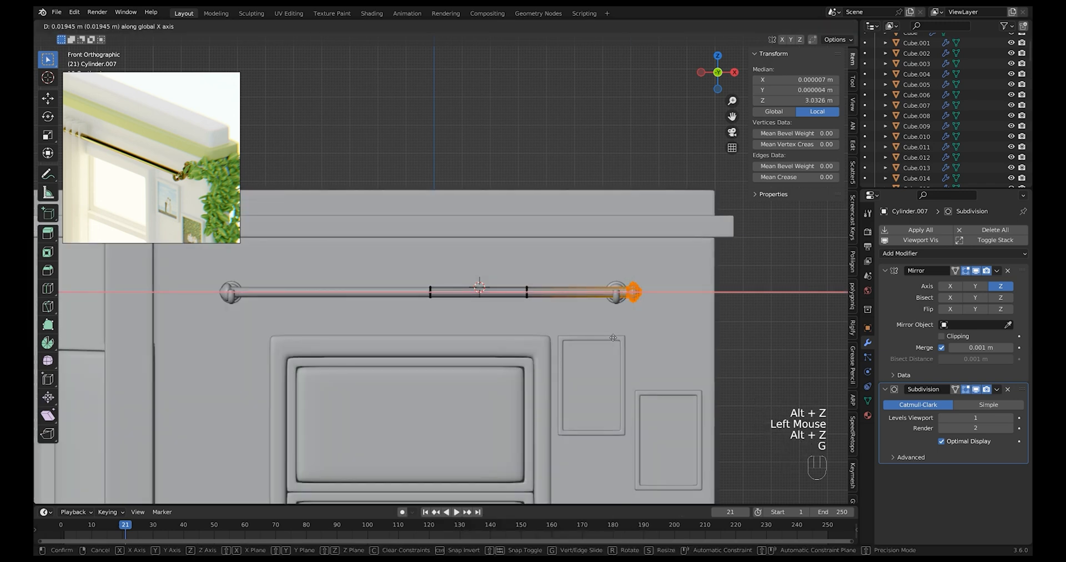
Move the whole rod about -0.021 m along X so both finials protrude evenly past the hooks
{"action": "key", "text": "Tab"}
{"action": "key", "text": "g"}
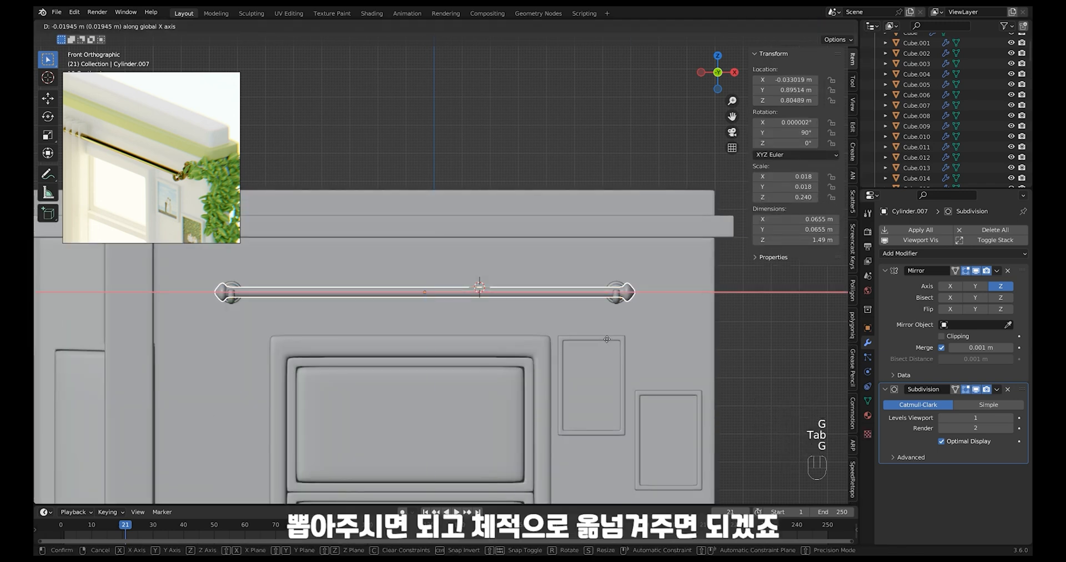
{"action": "left_click", "coordinate": [607, 339]}
{"action": "left_click", "coordinate": [596, 153]}
Save the file 003.blend and select the large ground plane beneath the room
{"action": "middle_click_drag", "start_coordinate": [595, 153], "coordinate": [583, 377], "text": "ctrl"}
{"action": "mouse_move", "coordinate": [583, 376]}
{"action": "middle_mouse_down"}
{"action": "mouse_move", "coordinate": [533, 437]}
{"action": "mouse_move", "coordinate": [555, 433]}
{"action": "mouse_move", "coordinate": [566, 383]}
{"action": "middle_mouse_up"}
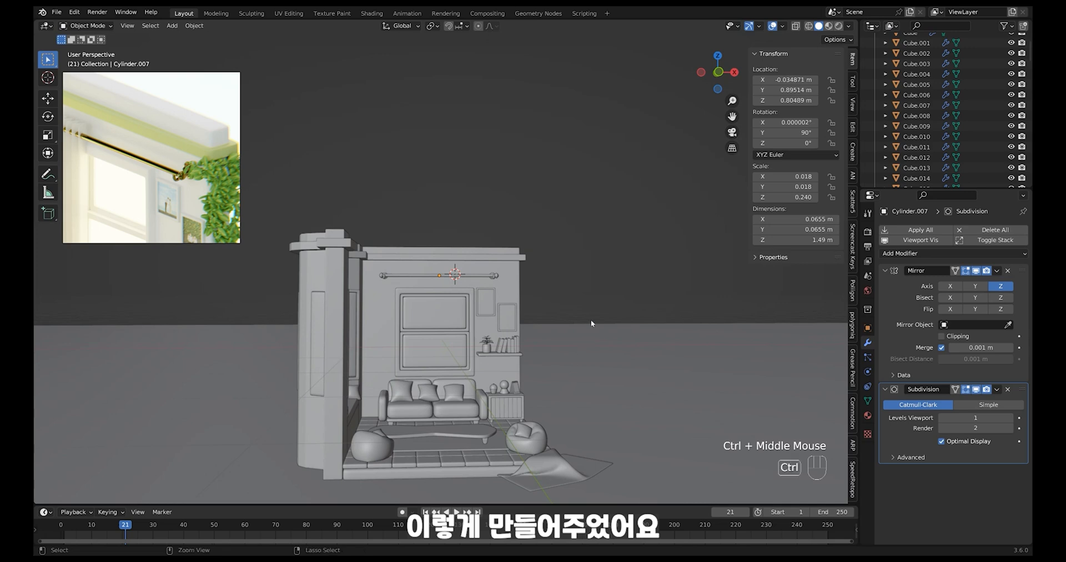
{"action": "key", "text": "ctrl+s"}
{"action": "left_click", "coordinate": [516, 281]}
{"action": "middle_click_drag", "start_coordinate": [547, 193], "coordinate": [554, 231]}
{"action": "left_click", "coordinate": [561, 222]}
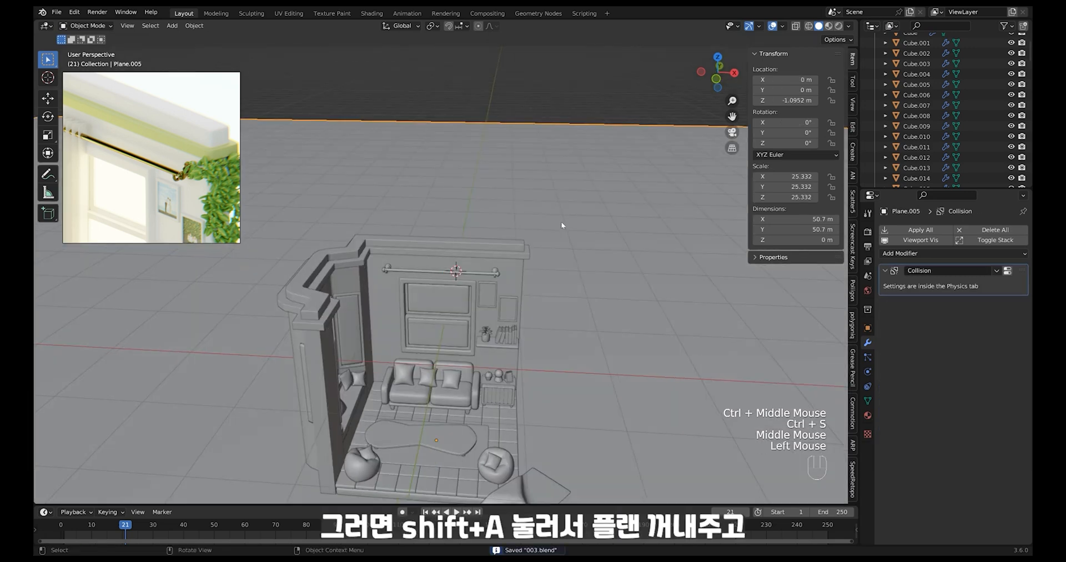
Add a 2 m plane at the 3D cursor and rotate it 90° upright, parallel to the sofa wall
{"action": "key", "text": "shift+a"}
{"action": "mouse_move", "coordinate": [500, 270]}
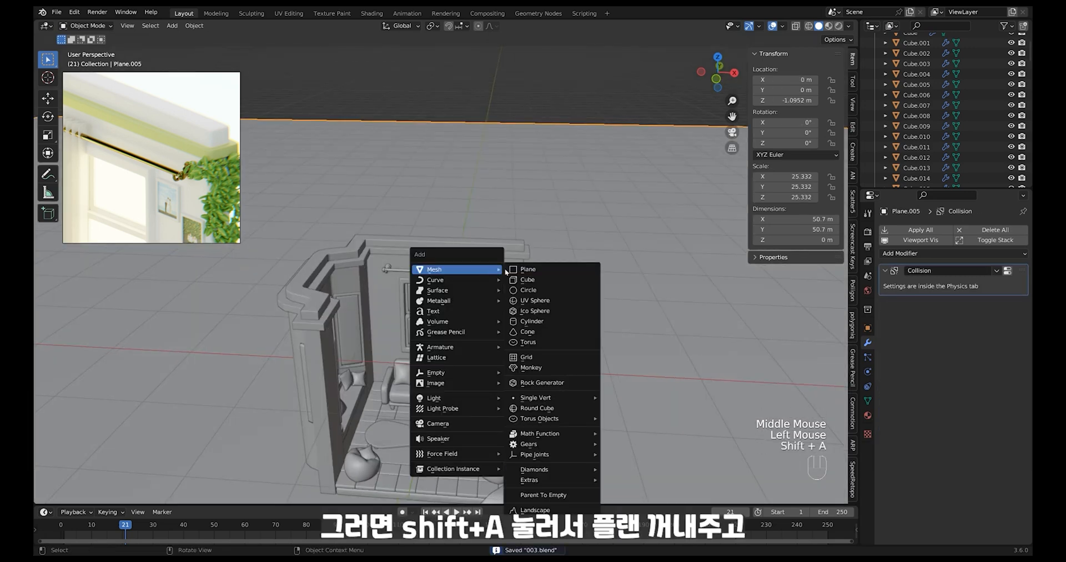
{"action": "left_click", "coordinate": [564, 269]}
{"action": "middle_click_drag", "start_coordinate": [565, 269], "coordinate": [502, 278], "text": "alt"}
{"action": "key", "text": "r"}
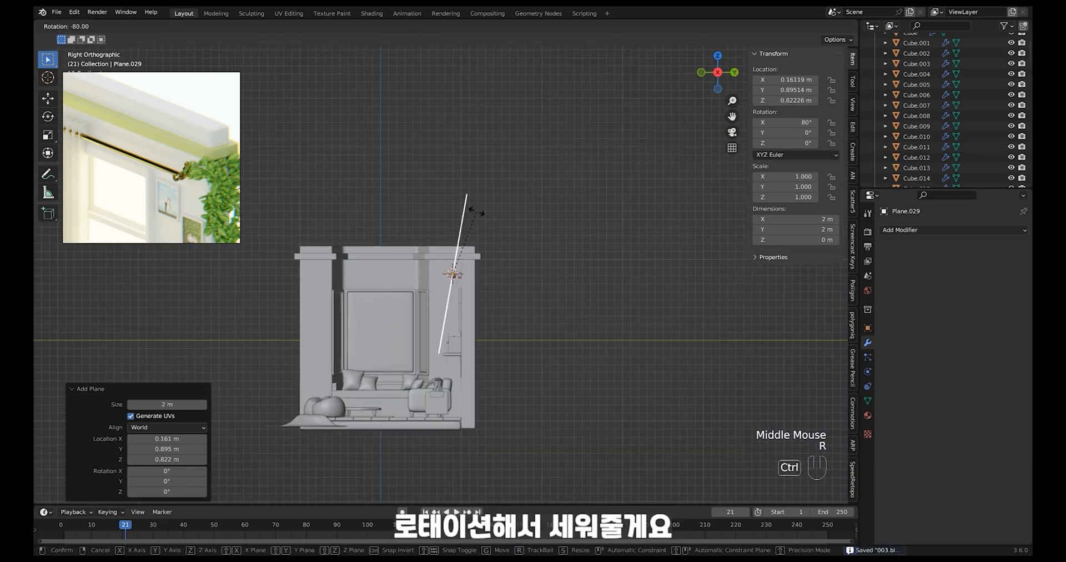
{"action": "left_click", "coordinate": [466, 208]}
Lower the upright plane along Z to about 0.041 m so it stands in front of the wall
{"action": "key", "text": "g"}
{"action": "key", "text": "z"}
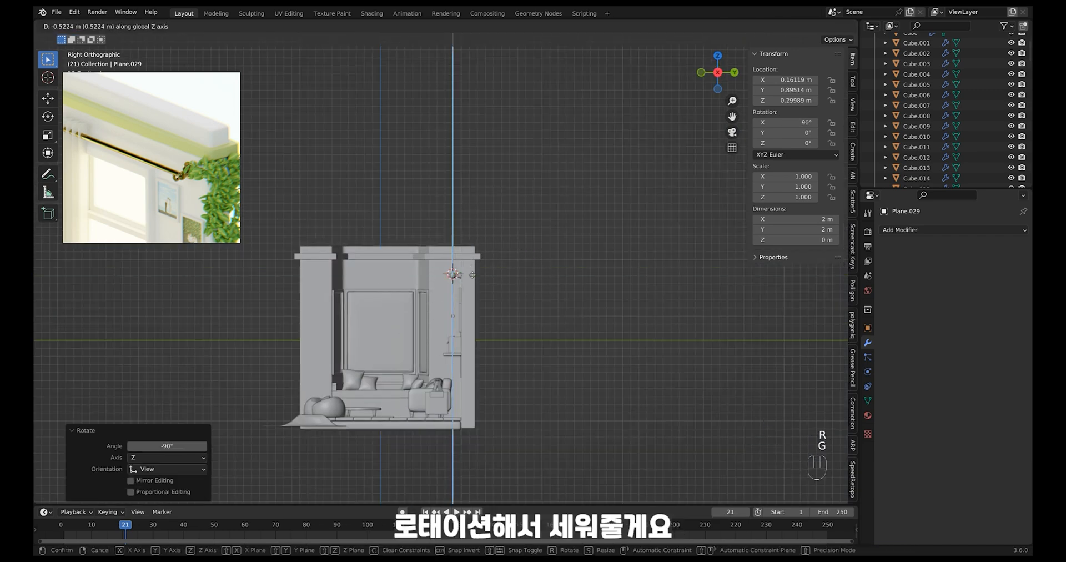
{"action": "left_click", "coordinate": [472, 274]}
{"action": "middle_click_drag", "start_coordinate": [472, 274], "coordinate": [588, 275]}
{"action": "key", "text": "g"}
{"action": "key", "text": "z"}
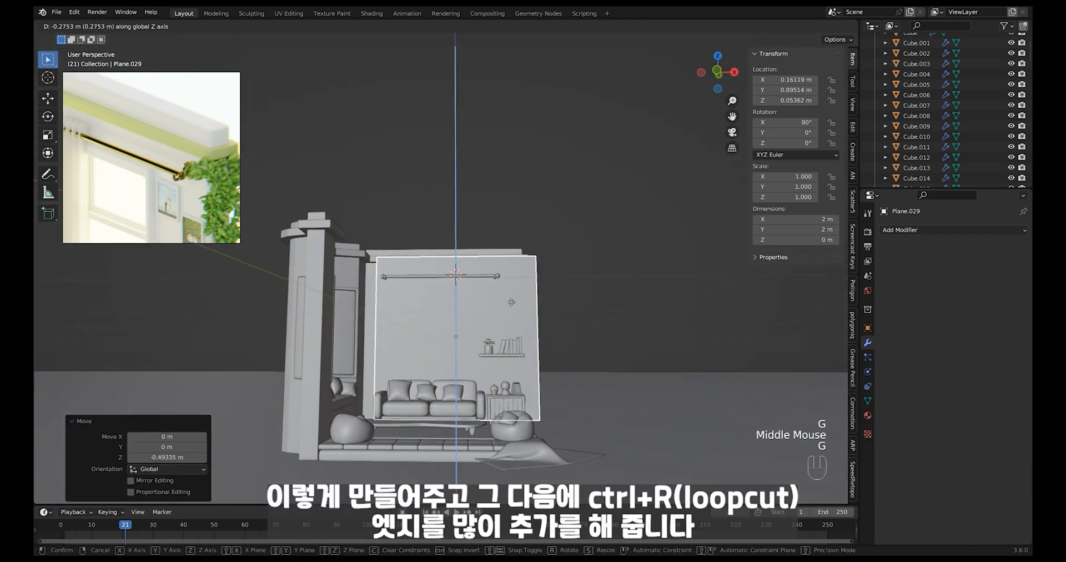
{"action": "left_click", "coordinate": [511, 302]}
Open the plane's mesh for editing and add 20 evenly spaced vertical loop cuts without sliding them
{"action": "middle_click_drag", "start_coordinate": [511, 302], "coordinate": [453, 261]}
{"action": "key", "text": "Tab"}
{"action": "key", "text": "ctrl+r"}
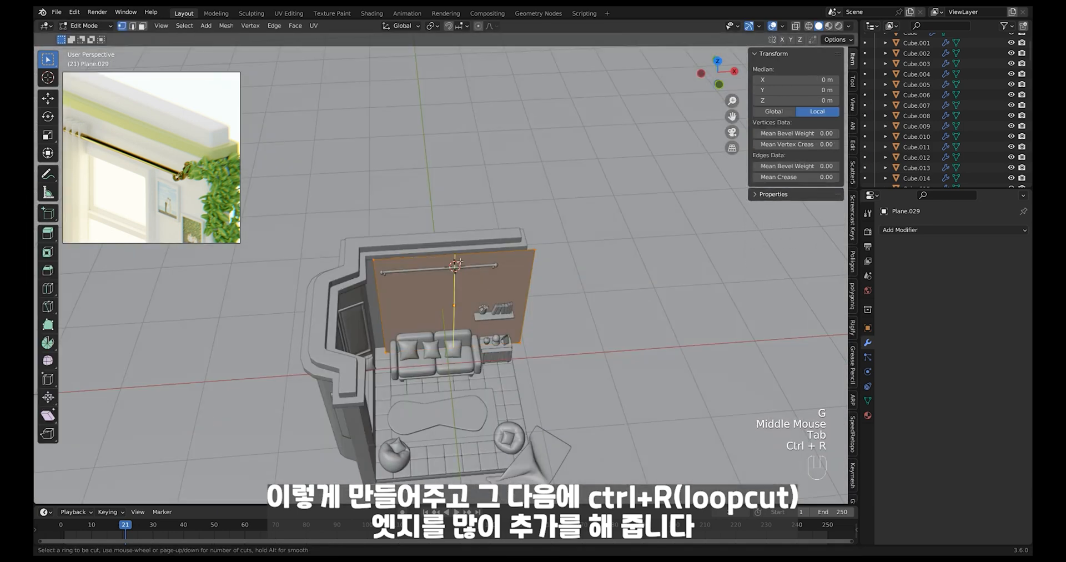
{"action": "scroll", "coordinate": [456, 264], "scroll_direction": "up", "scroll_amount": 20}
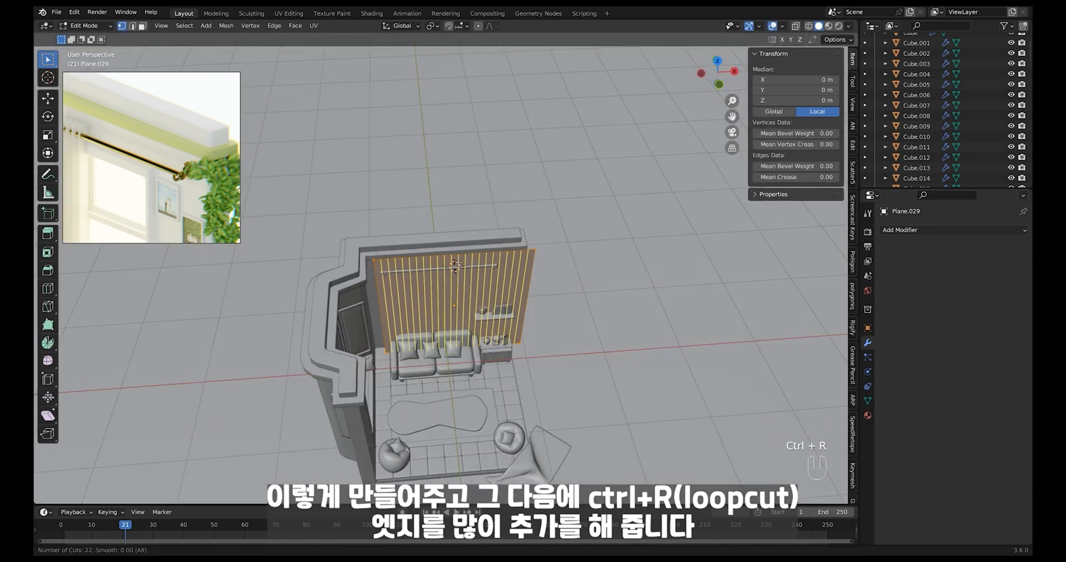
{"action": "scroll", "coordinate": [455, 264], "scroll_direction": "down", "scroll_amount": 2}
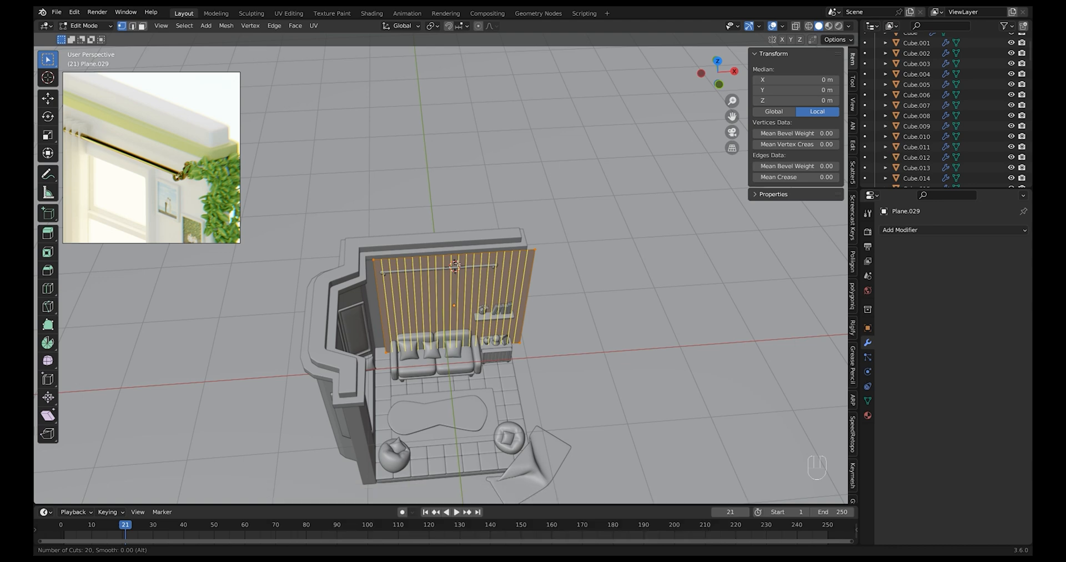
{"action": "left_click", "coordinate": [456, 265]}
{"action": "right_click", "coordinate": [475, 254]}
Select every other vertical edge across the plane and pull them about 0.264 m into the room to form zigzag folds
{"action": "key", "text": "2"}
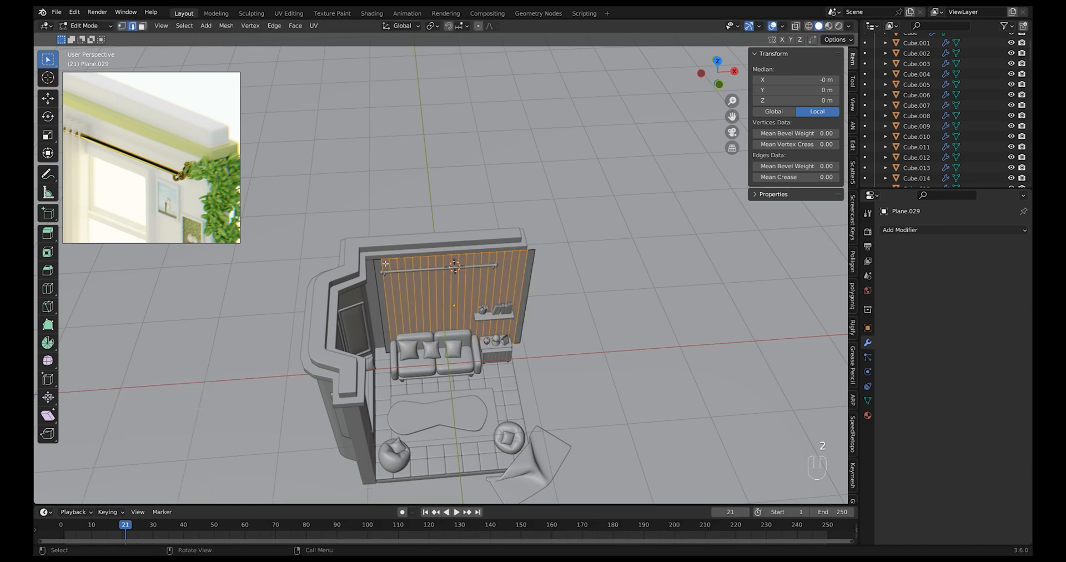
{"action": "left_click", "coordinate": [387, 274]}
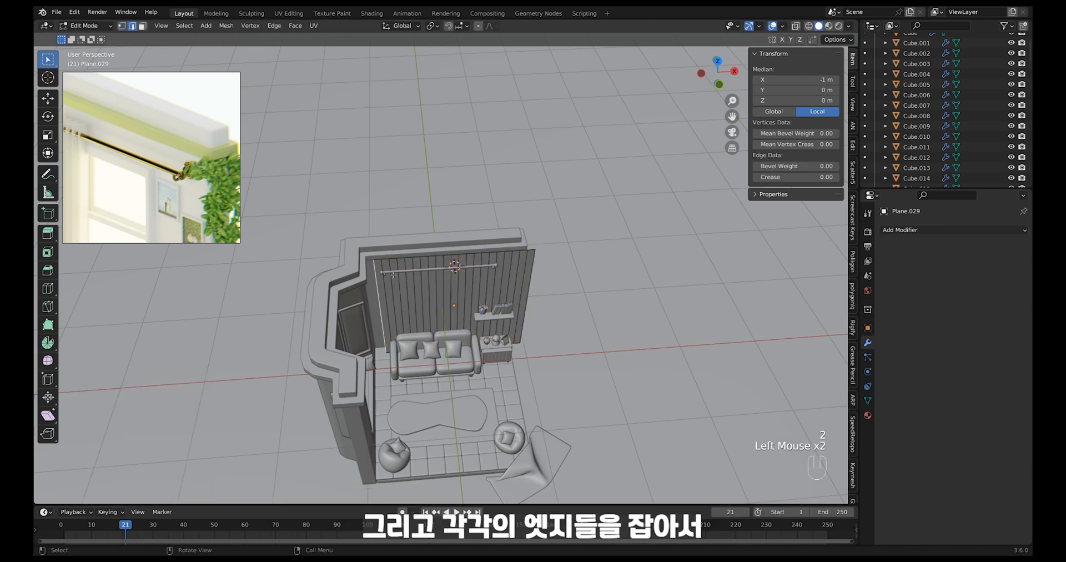
{"action": "left_click", "coordinate": [424, 268], "text": "alt+shift"}
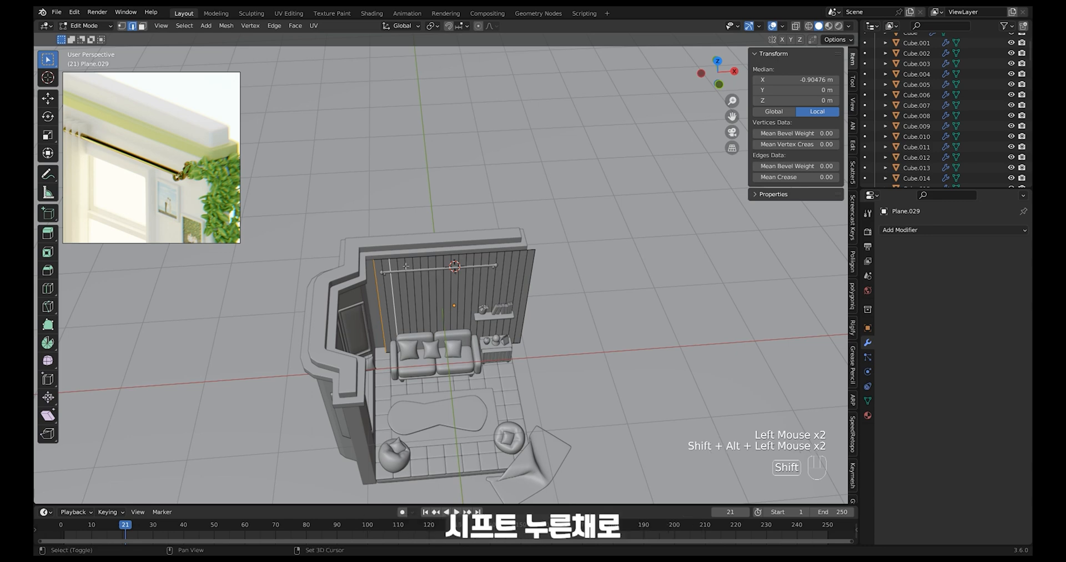
{"action": "left_click", "coordinate": [437, 272], "text": "shift"}
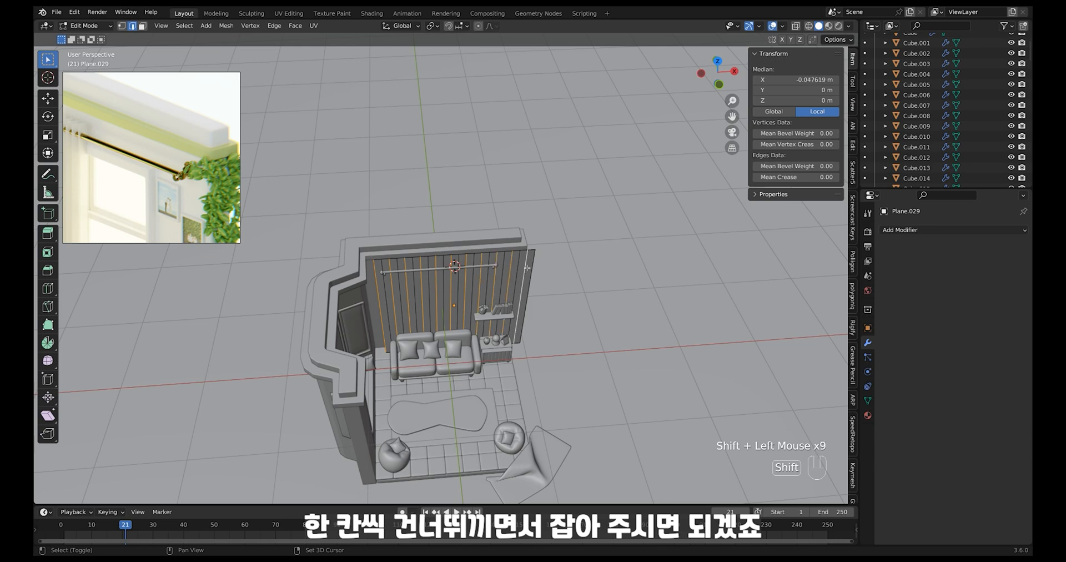
{"action": "middle_click_drag", "start_coordinate": [527, 268], "coordinate": [551, 309]}
{"action": "key", "text": "g"}
Leave mesh editing and scale the folded curtain to 0.618 along X, followed by about 0.79 uniformly
{"action": "key", "text": "Tab"}
{"action": "key", "text": "s"}
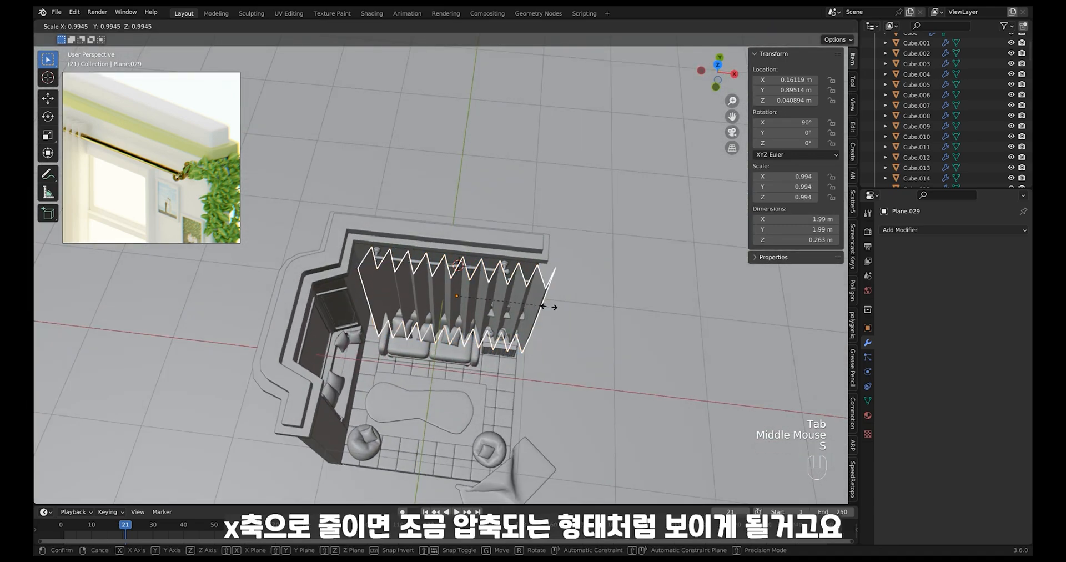
{"action": "key", "text": "x"}
{"action": "left_click", "coordinate": [512, 302]}
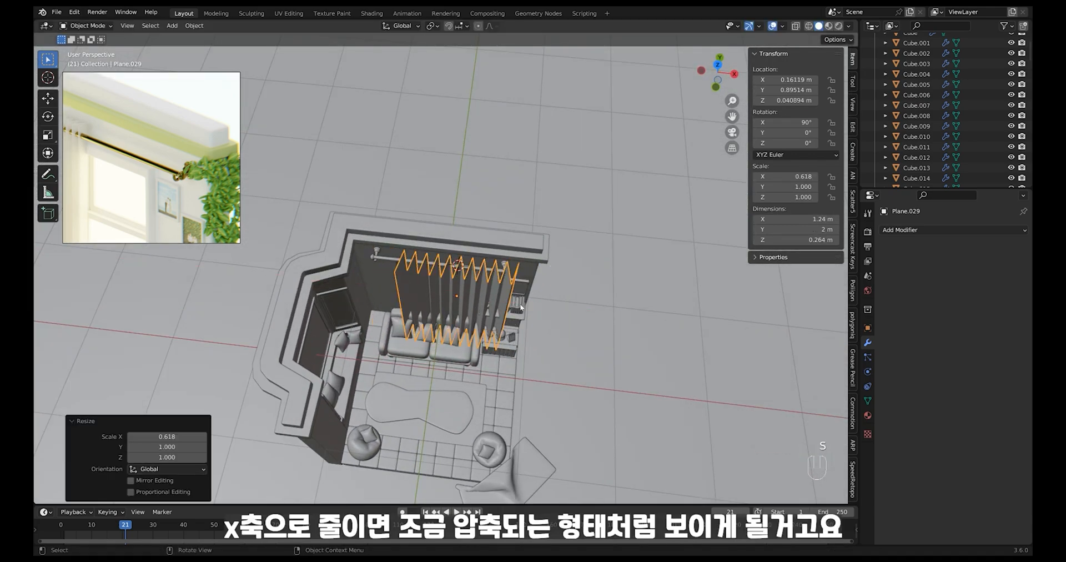
{"action": "middle_click_drag", "start_coordinate": [512, 302], "coordinate": [509, 277], "text": "alt"}
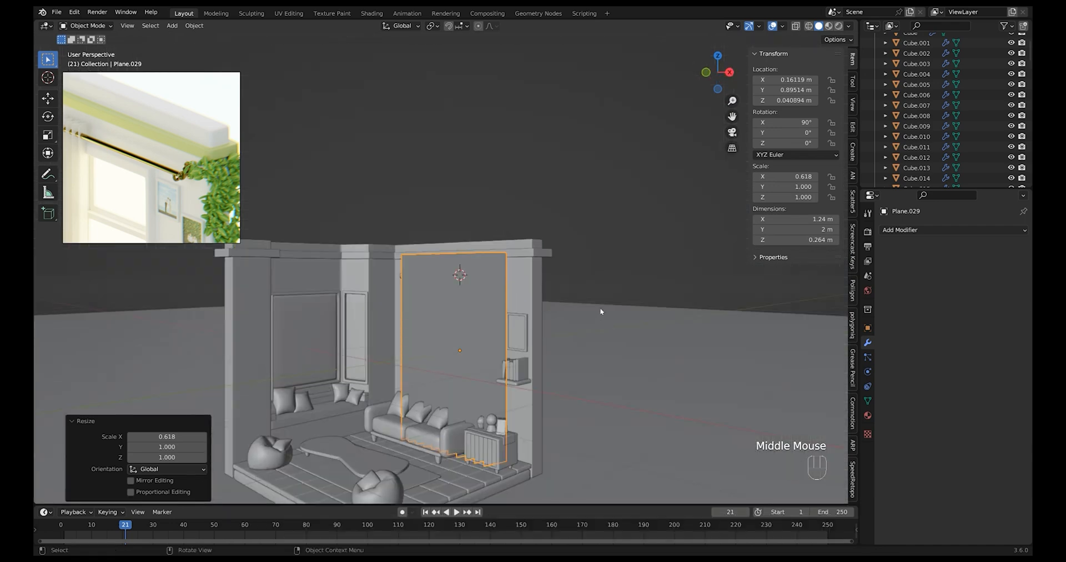
{"action": "key", "text": "s"}
{"action": "left_click", "coordinate": [567, 315]}
Move the curtain about -0.536 m along X and 0.076 m along Y to the rod's end near the bay window
{"action": "middle_click_drag", "start_coordinate": [567, 315], "coordinate": [530, 378]}
{"action": "key", "text": "g"}
{"action": "key", "text": "x"}
{"action": "left_click", "coordinate": [540, 324]}
{"action": "key", "text": "g"}
{"action": "key", "text": "y"}
{"action": "left_click", "coordinate": [529, 343]}
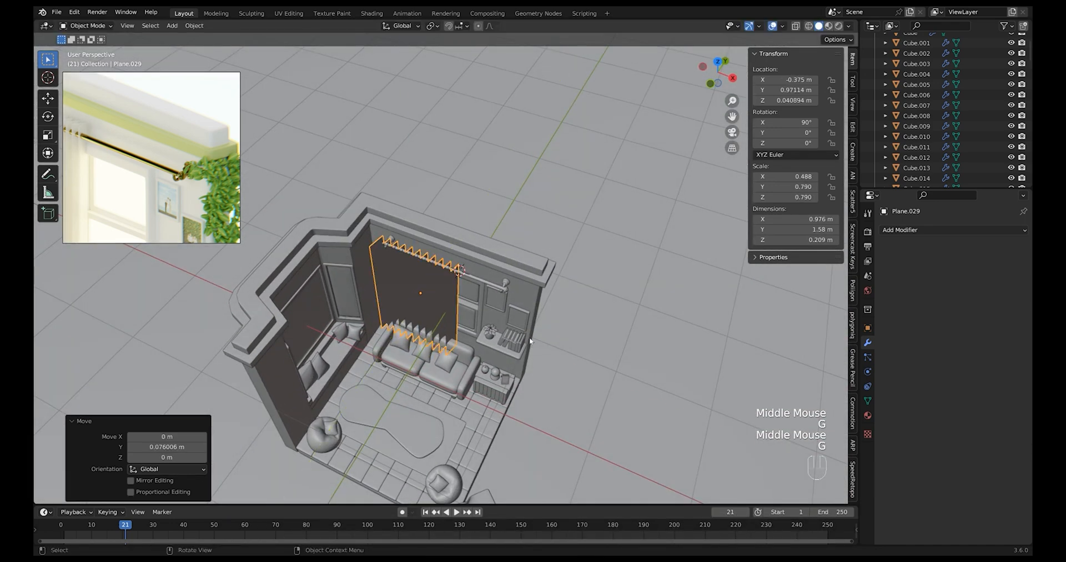
Select the curtain and open its mesh for editing in top orthographic view
{"action": "middle_click_drag", "start_coordinate": [529, 343], "coordinate": [552, 262], "text": "ctrl"}
{"action": "left_click", "coordinate": [526, 243]}
{"action": "left_click", "coordinate": [453, 298]}
{"action": "middle_click_drag", "start_coordinate": [451, 298], "coordinate": [494, 309]}
{"action": "key", "text": "Tab"}
{"action": "middle_click_drag", "start_coordinate": [494, 309], "coordinate": [501, 318]}
{"action": "middle_click_drag", "start_coordinate": [572, 301], "coordinate": [555, 311]}
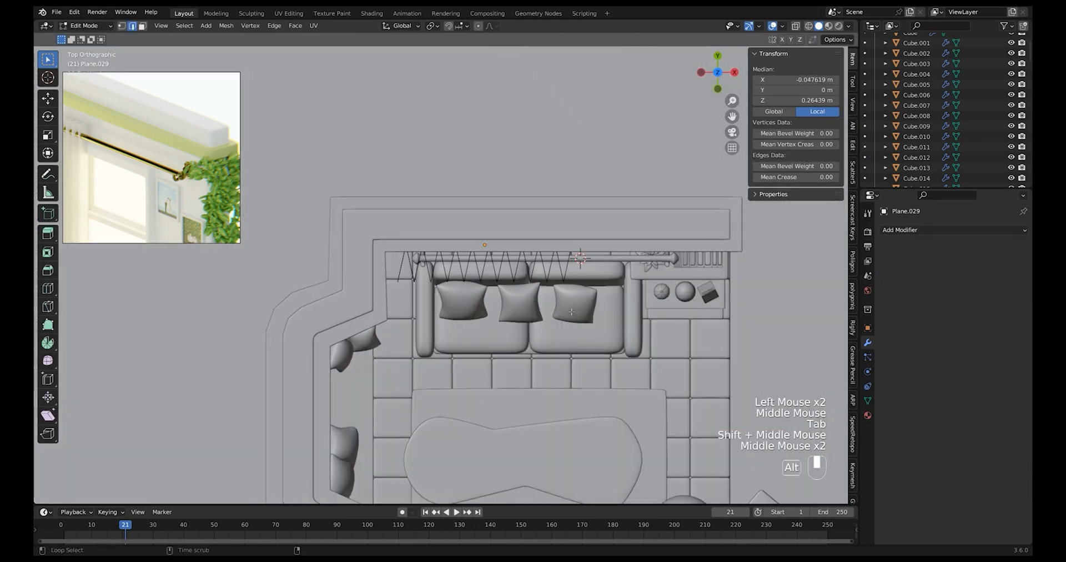
Select the front row of fold vertices through the mesh and move them along Y towards the wall
{"action": "key", "text": "alt+z"}
{"action": "key", "text": "1"}
{"action": "left_click_drag", "start_coordinate": [351, 275], "coordinate": [649, 321]}
{"action": "key", "text": "g"}
{"action": "key", "text": "y"}
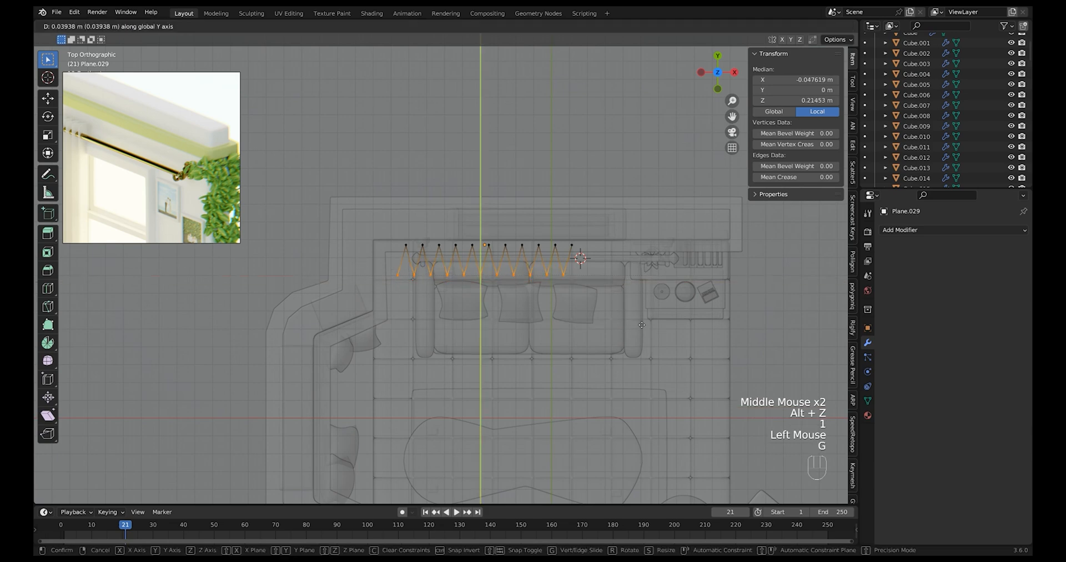
{"action": "left_click", "coordinate": [641, 320]}
Select the back row of fold vertices and move them along Y towards the room
{"action": "left_click_drag", "start_coordinate": [372, 222], "coordinate": [614, 252]}
{"action": "key", "text": "g"}
{"action": "key", "text": "y"}
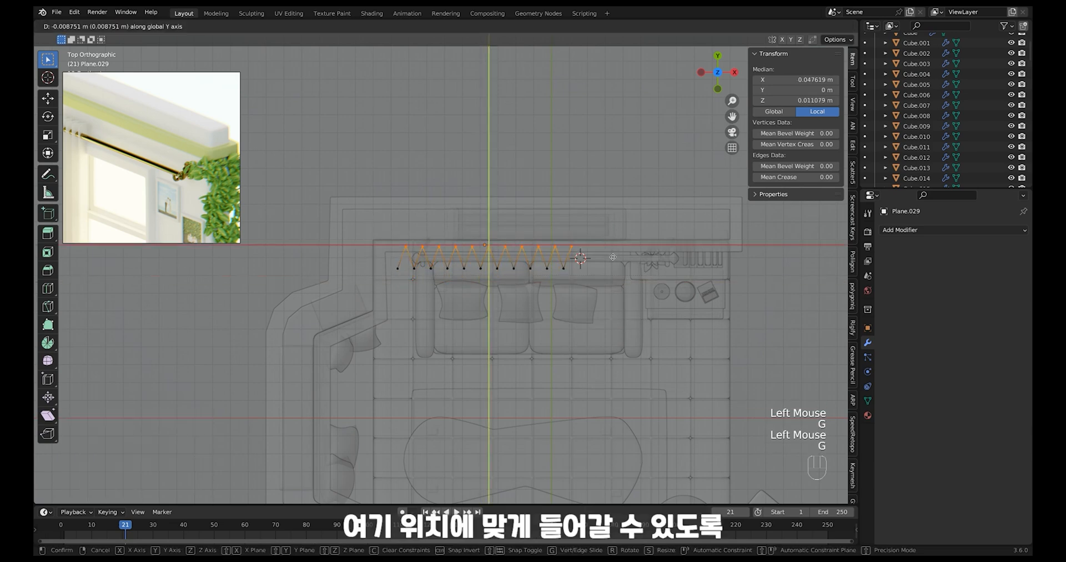
{"action": "left_click", "coordinate": [623, 236]}
Select all the curtain's vertices, move them about -0.015 m along Y onto the rod, and return to Object Mode
{"action": "left_click_drag", "start_coordinate": [626, 218], "coordinate": [383, 289]}
{"action": "key", "text": "g"}
{"action": "key", "text": "y"}
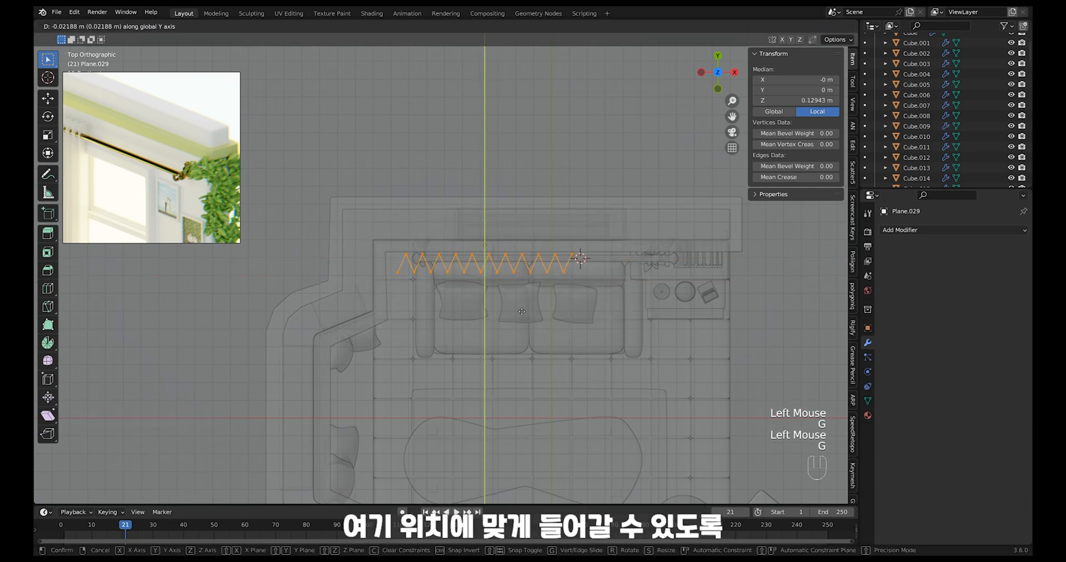
{"action": "left_click", "coordinate": [521, 310]}
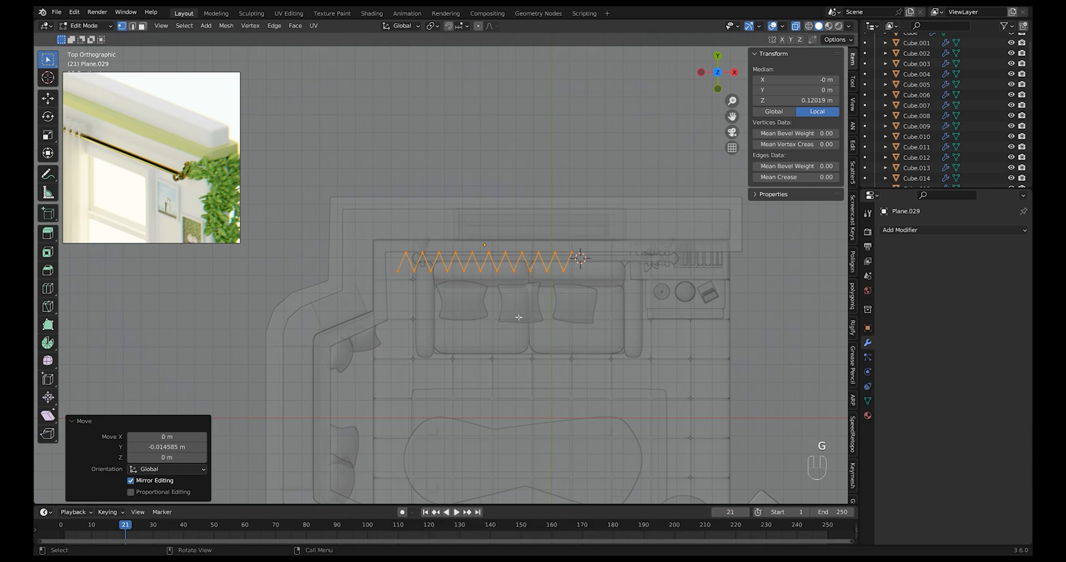
{"action": "key", "text": "Tab"}
{"action": "mouse_move", "coordinate": [520, 321]}
{"action": "middle_mouse_down"}
{"action": "mouse_move", "coordinate": [507, 300]}
{"action": "mouse_move", "coordinate": [505, 332]}
{"action": "middle_mouse_up"}
{"action": "key", "text": "ctrl+z"}
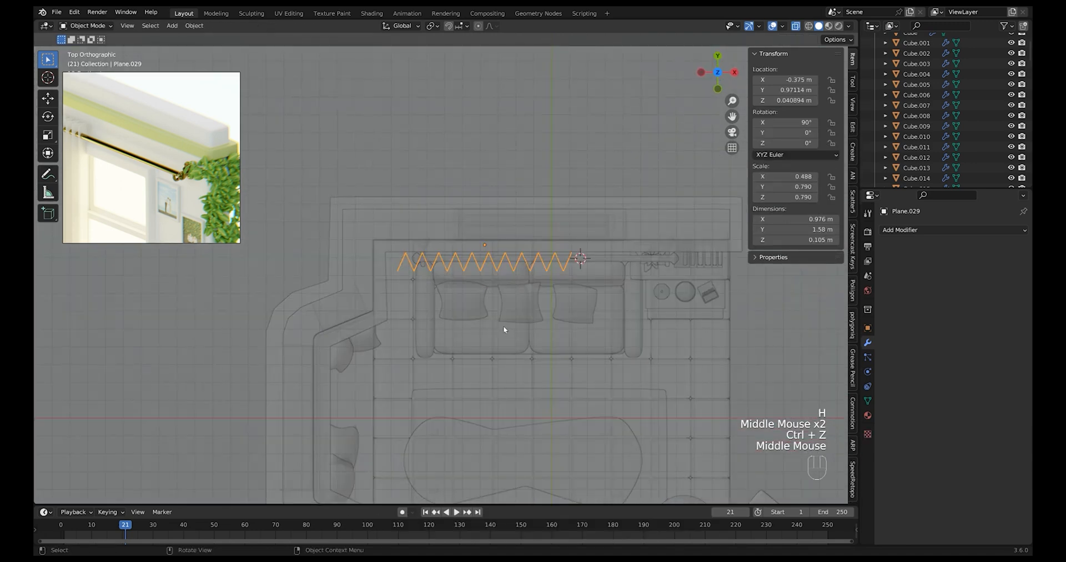
Move the curtain about 0.133 m along X to start between the rod's hooks, and restore solid display
{"action": "key", "text": "g"}
{"action": "left_click", "coordinate": [533, 312]}
{"action": "key", "text": "alt+z"}
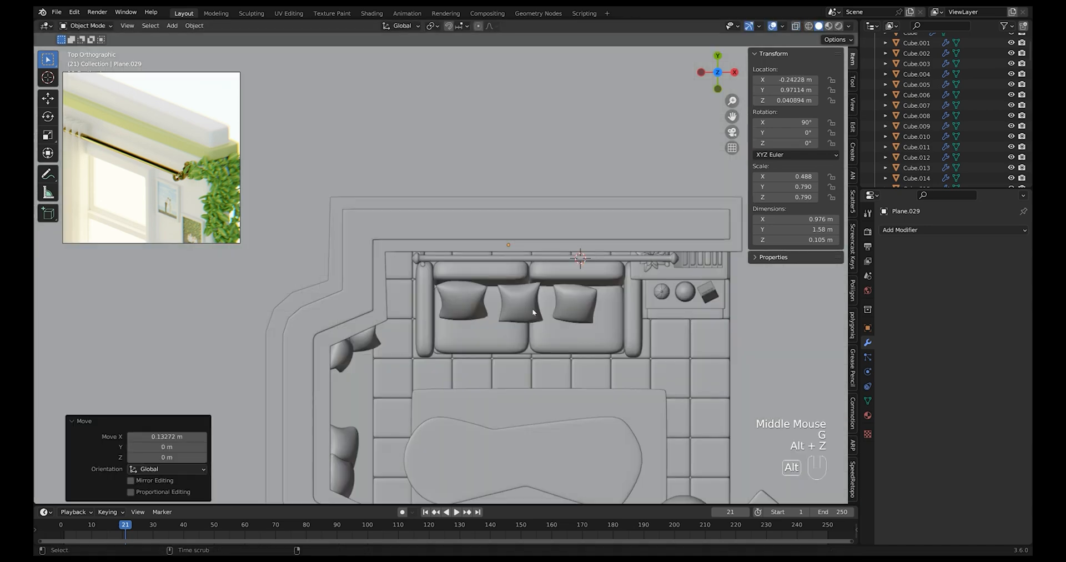
Delete the curtain's faces on the side nearest the shelves, leaving it about 0.604 m wide, and leave mesh editing
{"action": "middle_click_drag", "start_coordinate": [533, 312], "coordinate": [492, 271], "text": "ctrl"}
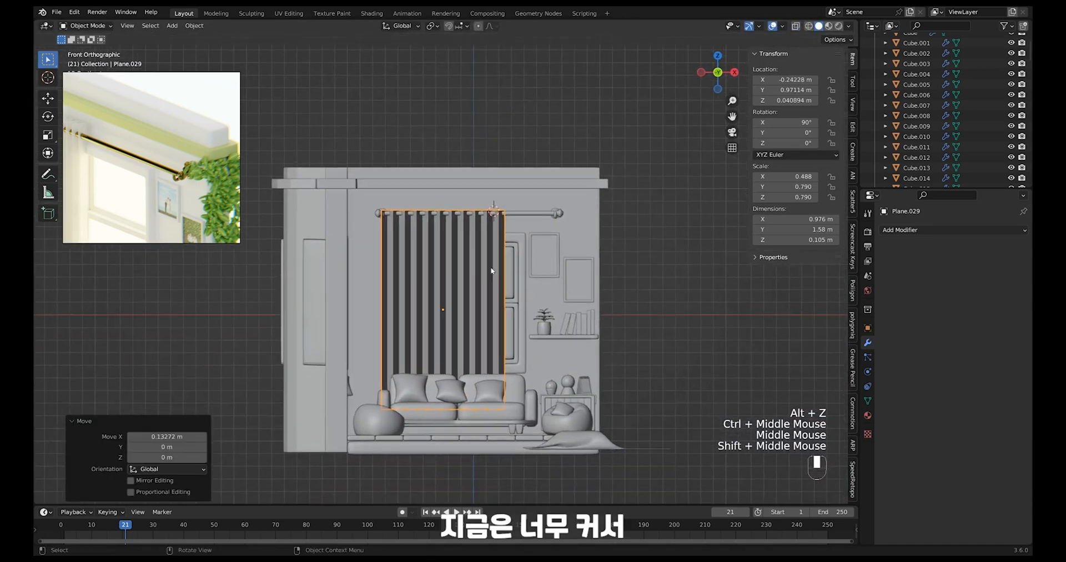
{"action": "key", "text": "Tab"}
{"action": "key", "text": "alt+z"}
{"action": "key", "text": "3"}
{"action": "left_click_drag", "start_coordinate": [569, 151], "coordinate": [458, 436]}
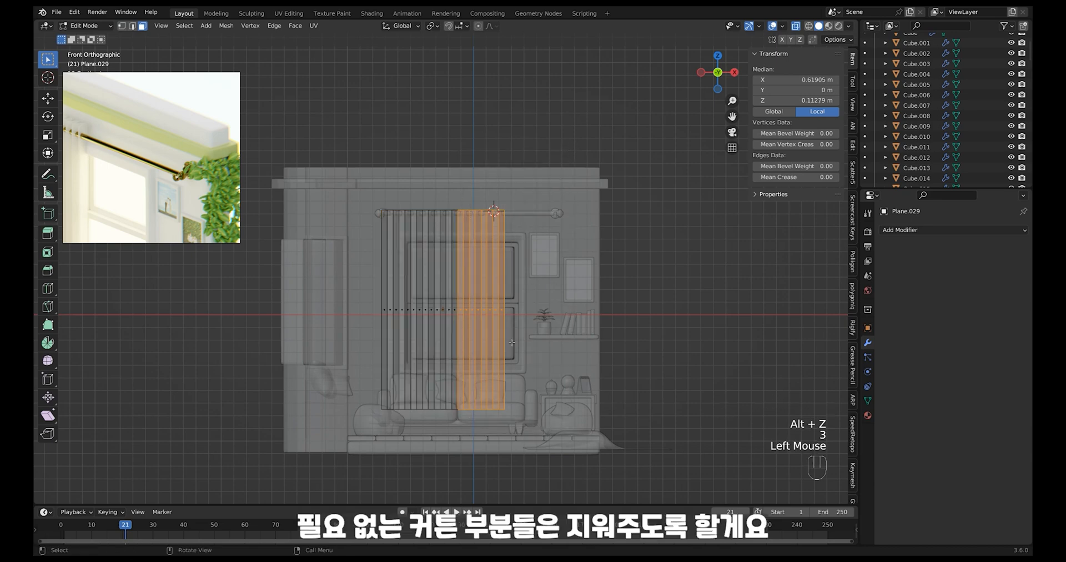
{"action": "key", "text": "x"}
{"action": "left_click", "coordinate": [592, 269]}
{"action": "key", "text": "alt+z"}
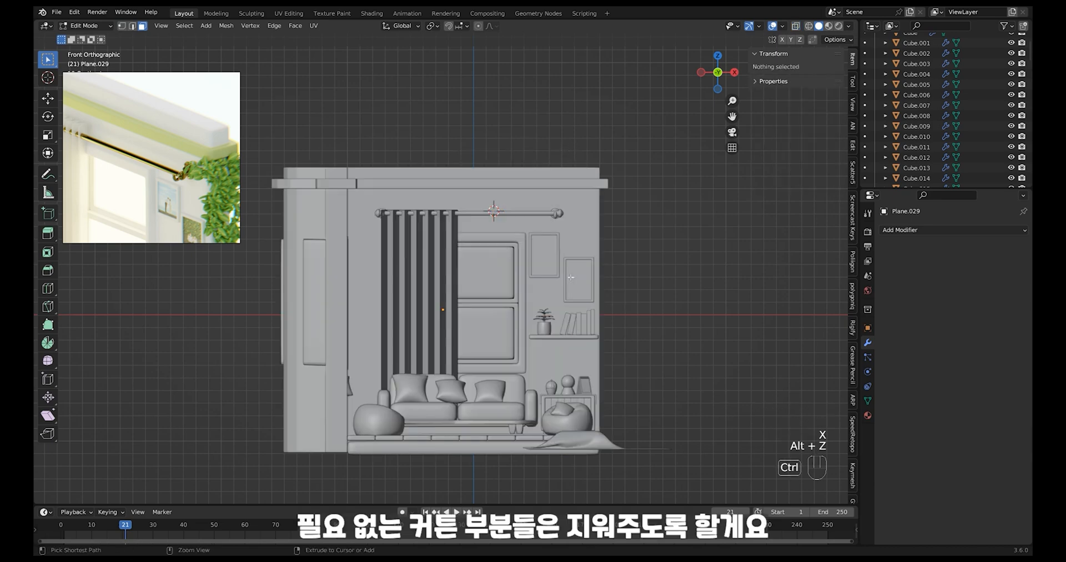
{"action": "middle_click_drag", "start_coordinate": [570, 288], "coordinate": [566, 305], "text": "ctrl"}
{"action": "middle_click_drag", "start_coordinate": [567, 306], "coordinate": [494, 338]}
{"action": "middle_click_drag", "start_coordinate": [494, 339], "coordinate": [472, 261], "text": "ctrl"}
{"action": "key", "text": "Tab"}
Add a Solidify modifier to the curtain, fine-tune its thickness and enable Even Thickness
{"action": "middle_click_drag", "start_coordinate": [472, 261], "coordinate": [469, 256], "text": "ctrl"}
{"action": "middle_click_drag", "start_coordinate": [470, 256], "coordinate": [455, 254]}
{"action": "middle_click_drag", "start_coordinate": [580, 329], "coordinate": [444, 341]}
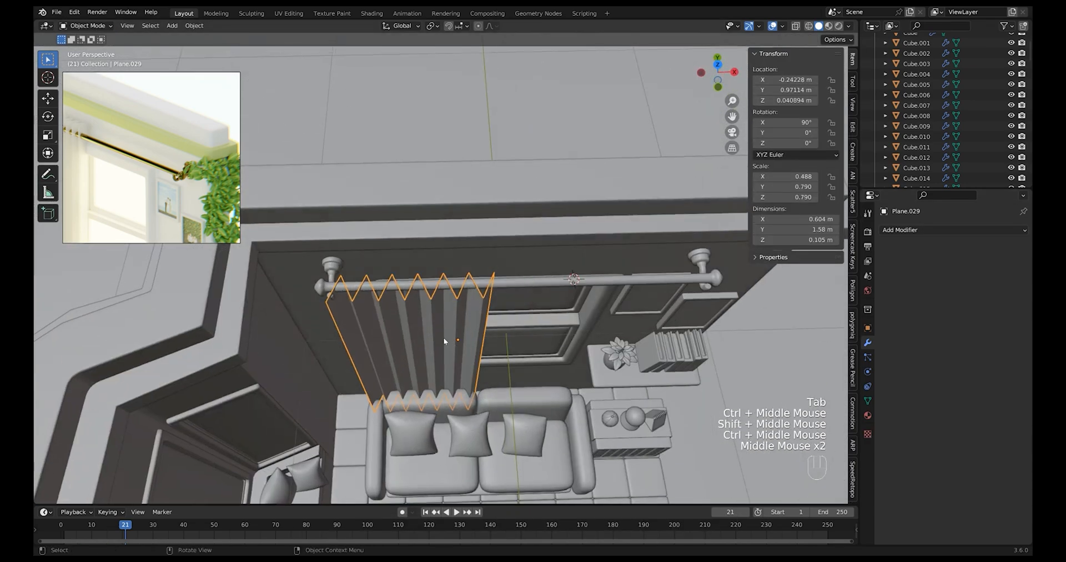
{"action": "left_click", "coordinate": [953, 230]}
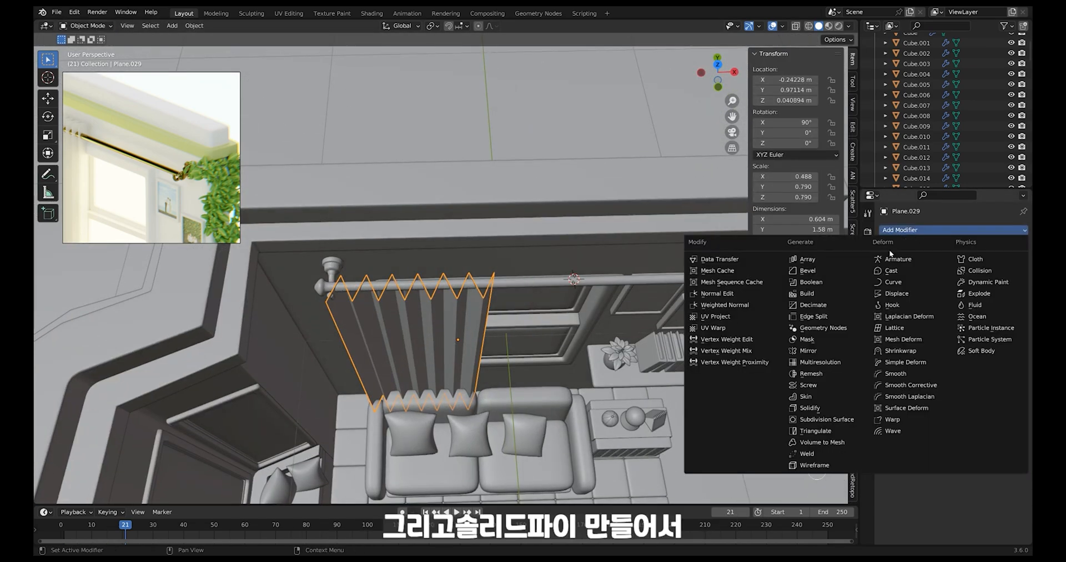
{"action": "left_click", "coordinate": [837, 411]}
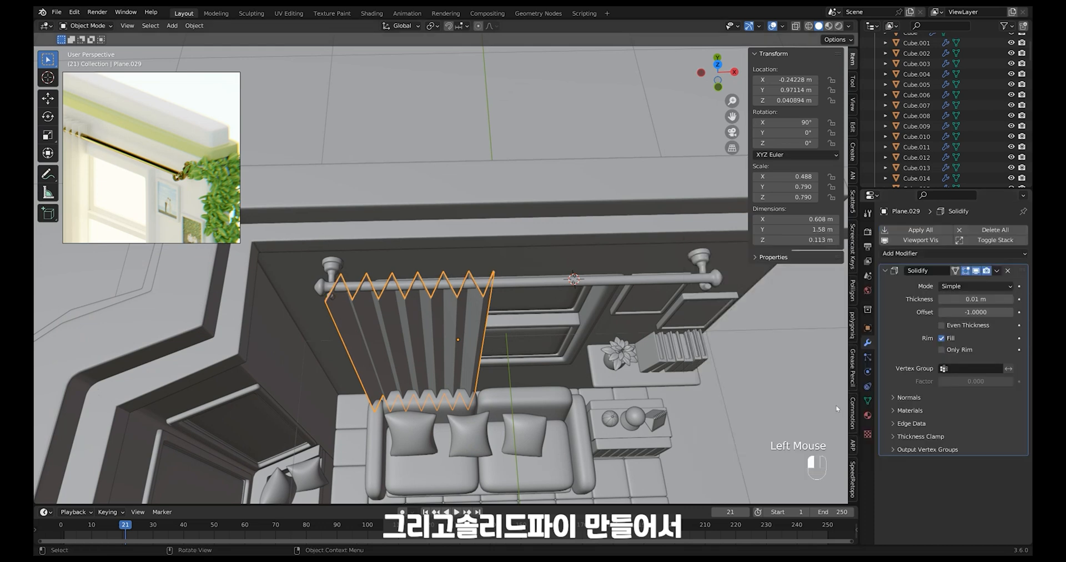
{"action": "middle_click_drag", "start_coordinate": [778, 389], "coordinate": [800, 344], "text": "ctrl"}
{"action": "left_click_drag", "start_coordinate": [976, 299], "coordinate": [997, 300], "text": "shift"}
{"action": "middle_click_drag", "start_coordinate": [581, 377], "coordinate": [586, 356], "text": "ctrl"}
{"action": "left_click", "coordinate": [984, 326]}
Select the curtain and nudge it into position so its folds hang around the rod
{"action": "left_click", "coordinate": [602, 219]}
{"action": "middle_click_drag", "start_coordinate": [465, 311], "coordinate": [466, 224], "text": "ctrl"}
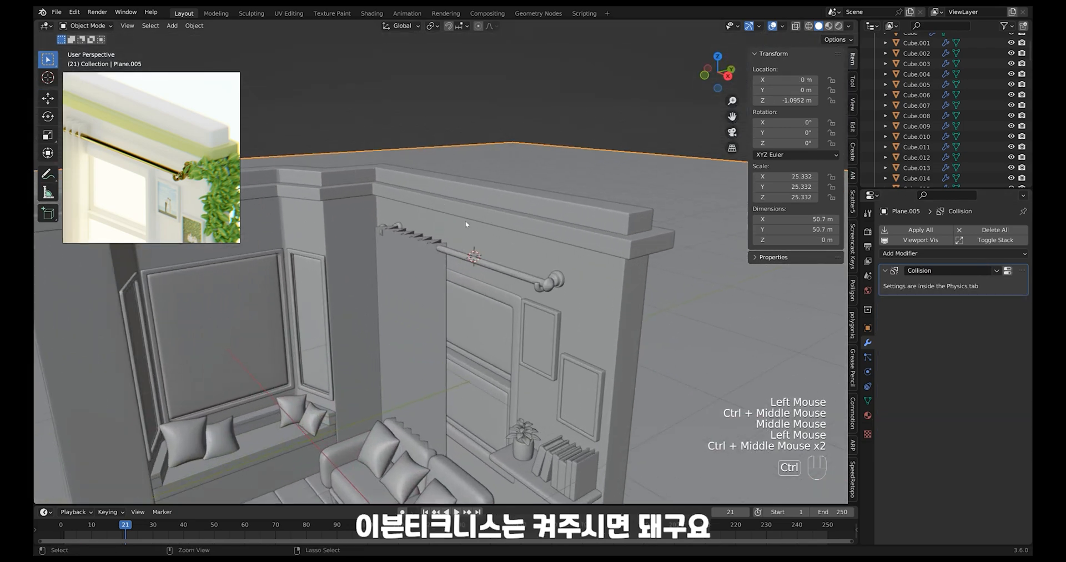
{"action": "left_click", "coordinate": [438, 297]}
{"action": "middle_click_drag", "start_coordinate": [441, 306], "coordinate": [489, 320]}
{"action": "key", "text": "g"}
{"action": "left_click", "coordinate": [445, 282]}
{"action": "key", "text": "g"}
{"action": "right_click", "coordinate": [457, 290]}
{"action": "key", "text": "g"}
{"action": "middle_click_drag", "start_coordinate": [464, 300], "coordinate": [466, 326]}
{"action": "left_click", "coordinate": [470, 292]}
{"action": "left_click", "coordinate": [541, 311]}
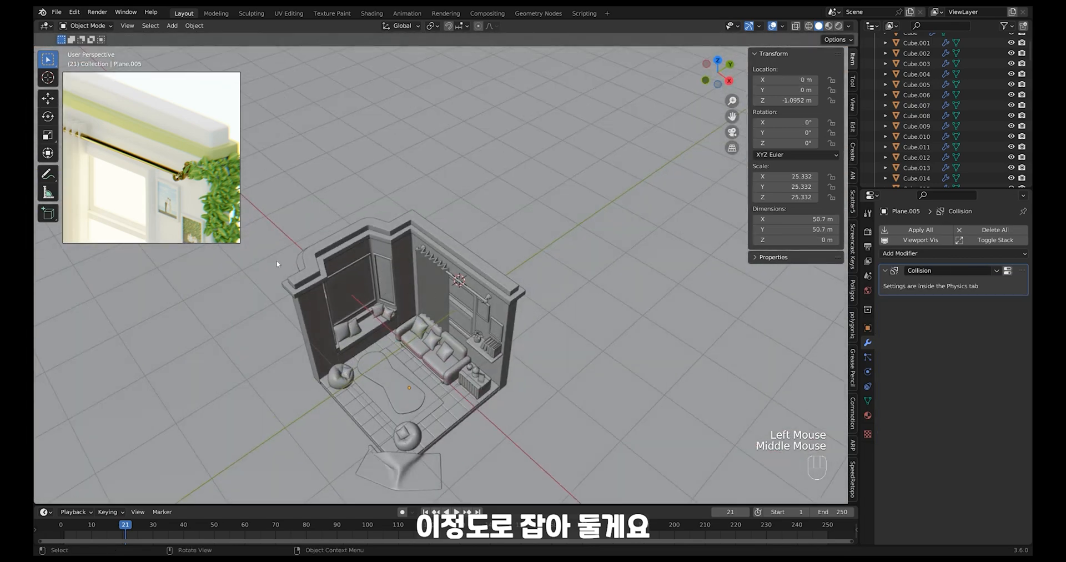
Zoom out the reference picture to examine the whole room and its hanging plants
{"action": "scroll", "coordinate": [206, 133], "scroll_direction": "down", "scroll_amount": 5}
{"action": "middle_click_drag", "start_coordinate": [194, 142], "coordinate": [204, 145]}
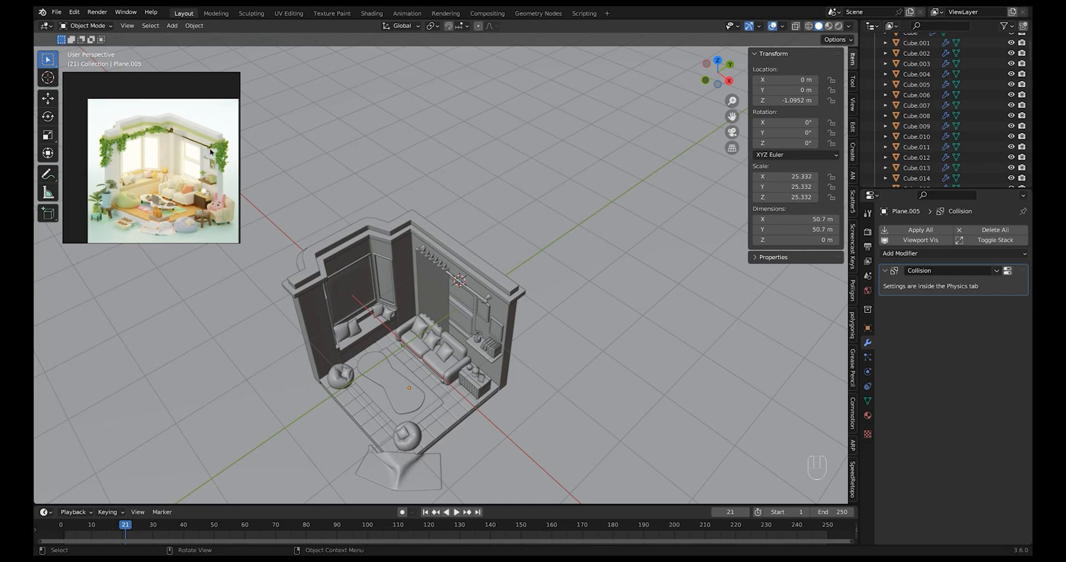
{"action": "scroll", "coordinate": [201, 146], "scroll_direction": "up", "scroll_amount": 1}
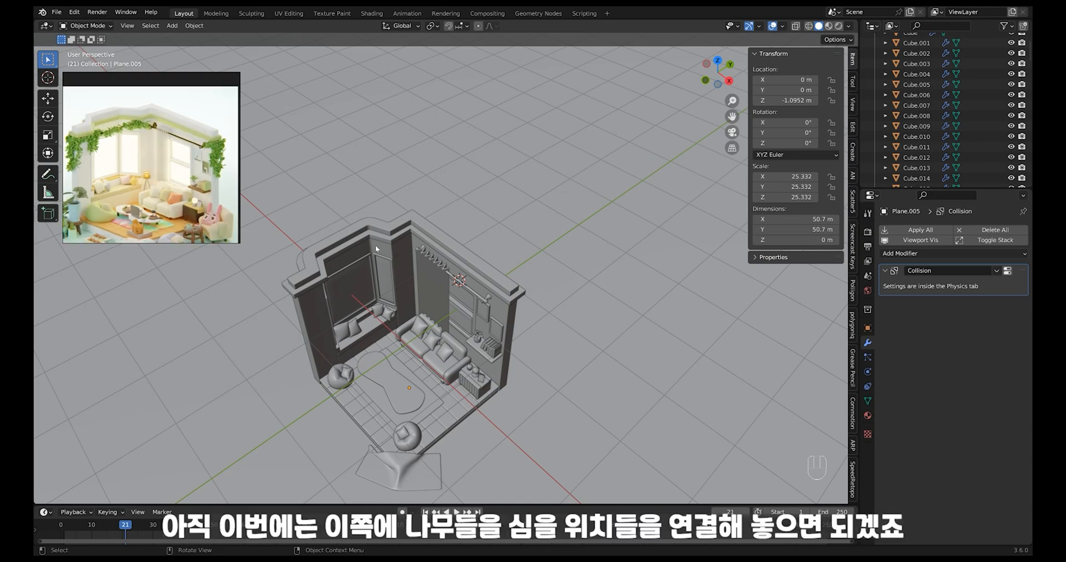
Duplicate the curtain rod and move the copy about -1.268 m along X towards the bay window
{"action": "middle_click_drag", "start_coordinate": [375, 247], "coordinate": [304, 238]}
{"action": "middle_click_drag", "start_coordinate": [620, 355], "coordinate": [499, 316]}
{"action": "middle_click_drag", "start_coordinate": [499, 315], "coordinate": [497, 288], "text": "ctrl"}
{"action": "left_click", "coordinate": [498, 286]}
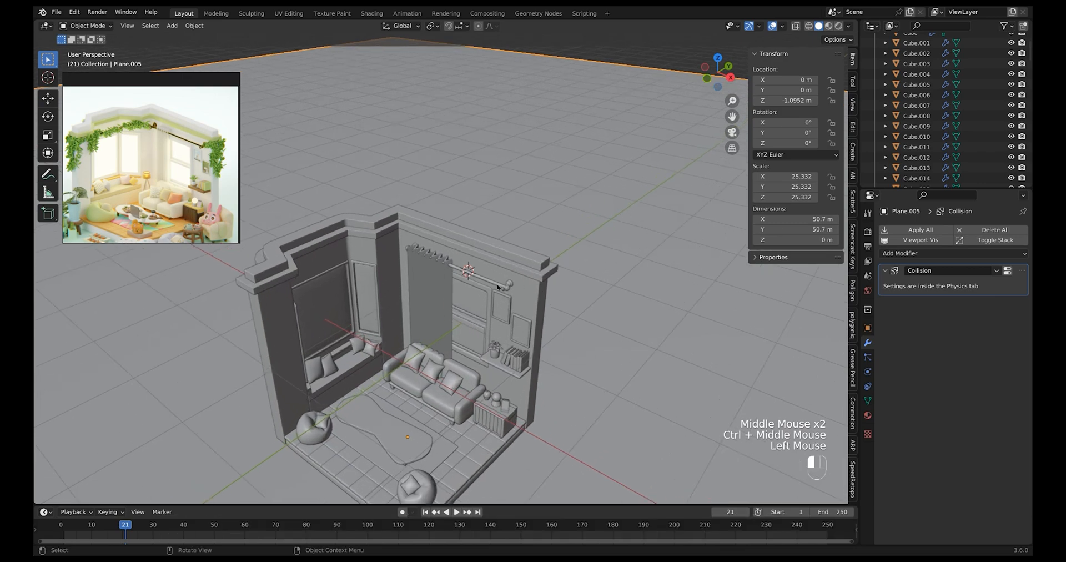
{"action": "key", "text": "shift+d"}
{"action": "key", "text": "x"}
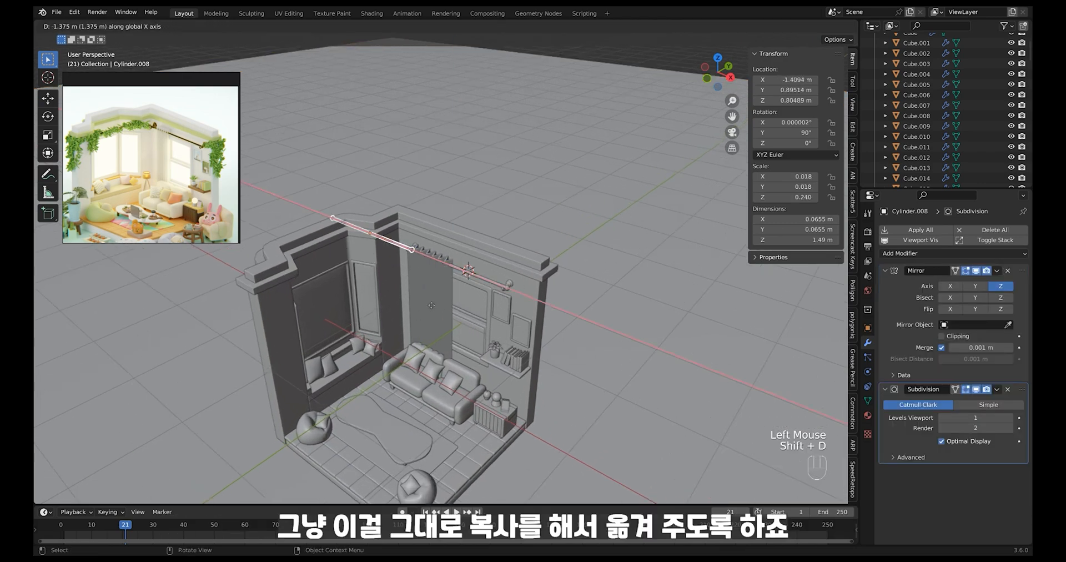
{"action": "left_click", "coordinate": [451, 290]}
In top view, rotate the copied rod -90° and move it across the bay window opening
{"action": "middle_click_drag", "start_coordinate": [451, 290], "coordinate": [469, 287]}
{"action": "key", "text": "r"}
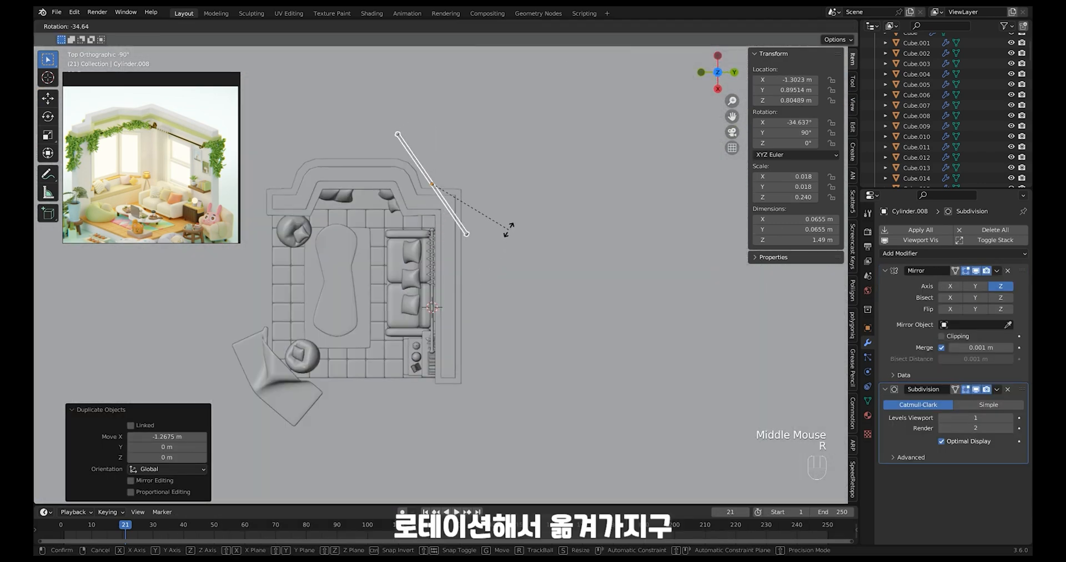
{"action": "left_click", "coordinate": [522, 140]}
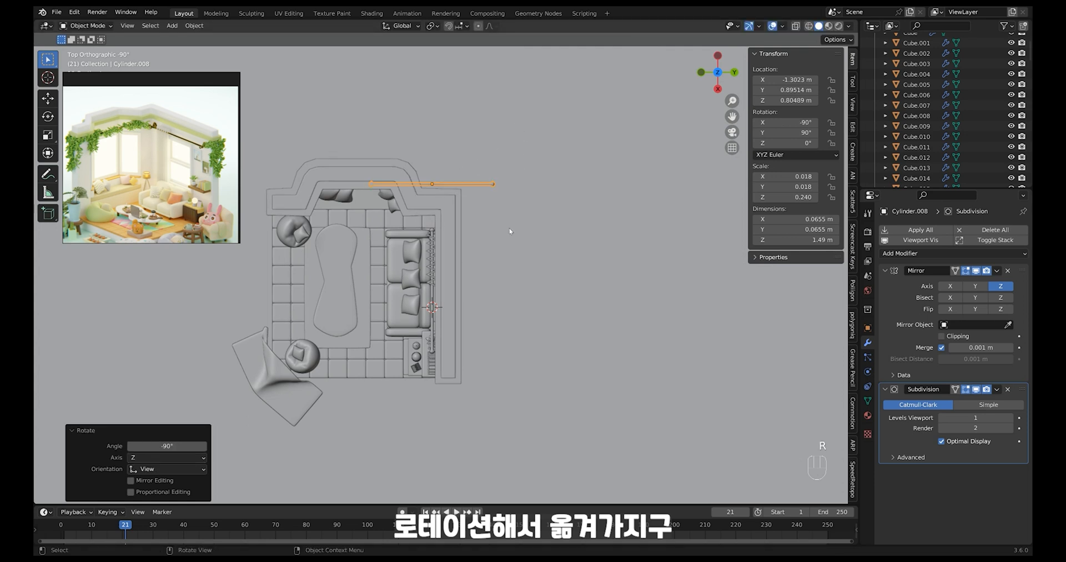
{"action": "key", "text": "g"}
{"action": "left_click", "coordinate": [411, 265]}
Move the copied rod about -0.006 m along X to line it up with the opening's edge
{"action": "middle_click_drag", "start_coordinate": [410, 264], "coordinate": [415, 245], "text": "ctrl"}
{"action": "middle_click_drag", "start_coordinate": [416, 245], "coordinate": [466, 317], "text": "shift"}
{"action": "middle_click_drag", "start_coordinate": [467, 317], "coordinate": [450, 261], "text": "ctrl"}
{"action": "key", "text": "g"}
{"action": "key", "text": "x"}
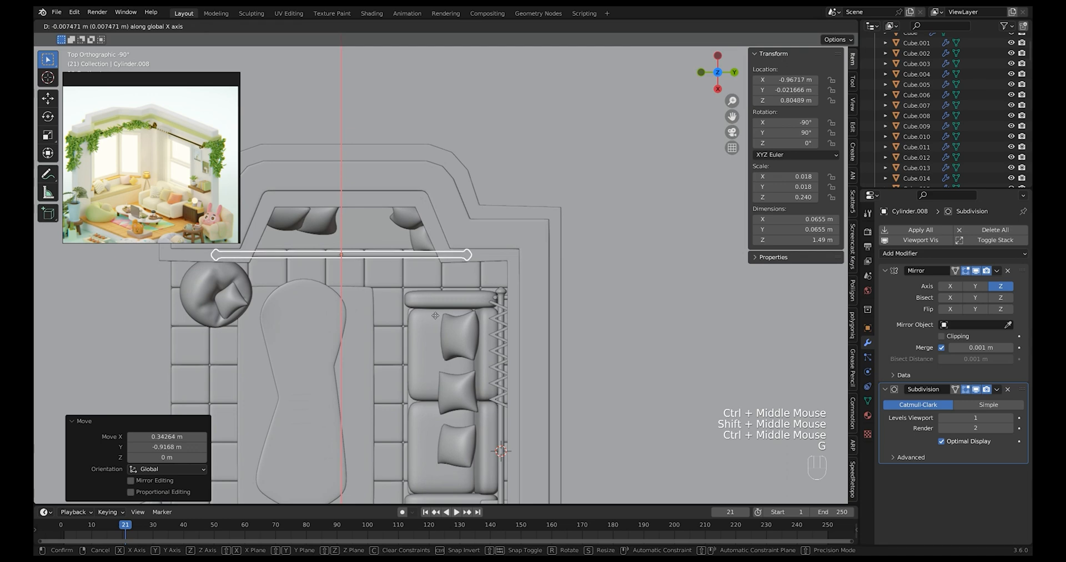
{"action": "left_click", "coordinate": [435, 314]}
Raise the copied rod about 0.23 m to a height of 1.035 m above the bay window opening
{"action": "middle_click_drag", "start_coordinate": [436, 315], "coordinate": [447, 289]}
{"action": "middle_click_drag", "start_coordinate": [447, 289], "coordinate": [455, 362], "text": "shift"}
{"action": "key", "text": "g"}
{"action": "middle_click_drag", "start_coordinate": [454, 322], "coordinate": [454, 300]}
{"action": "left_click", "coordinate": [453, 284]}
View the whole room in perspective and save the file 003.blend
{"action": "middle_click_drag", "start_coordinate": [454, 300], "coordinate": [526, 396]}
{"action": "middle_click_drag", "start_coordinate": [525, 395], "coordinate": [540, 340], "text": "shift"}
{"action": "middle_click_drag", "start_coordinate": [540, 340], "coordinate": [551, 302], "text": "ctrl"}
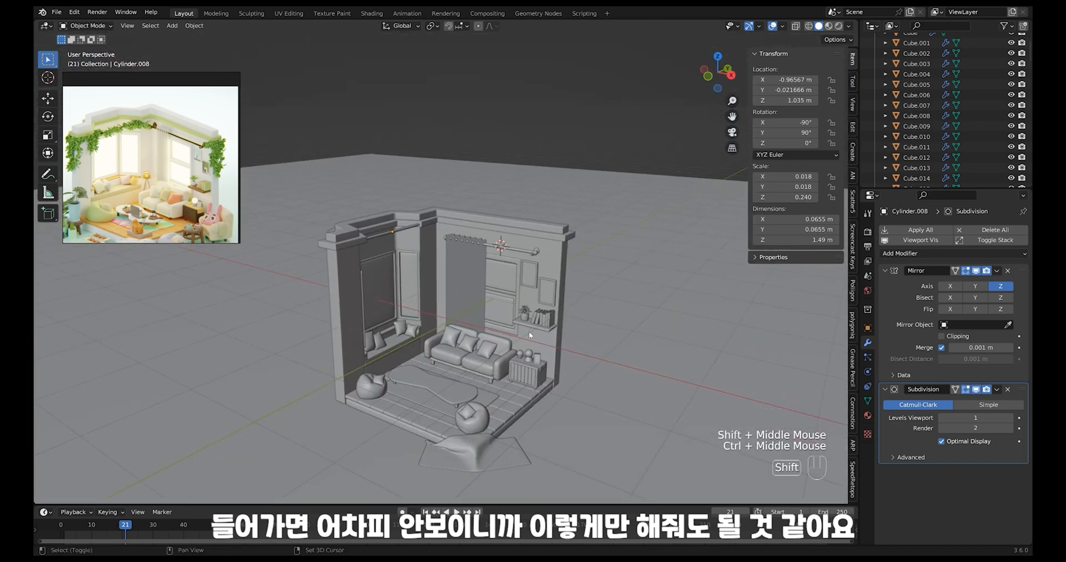
{"action": "key", "text": "ctrl+s"}
{"action": "left_click", "coordinate": [478, 301]}
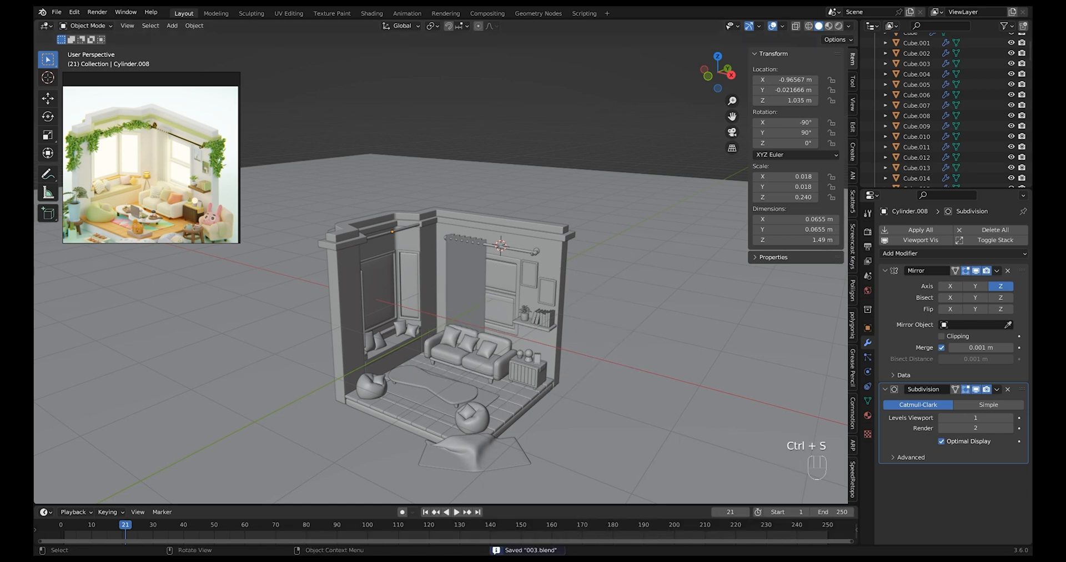